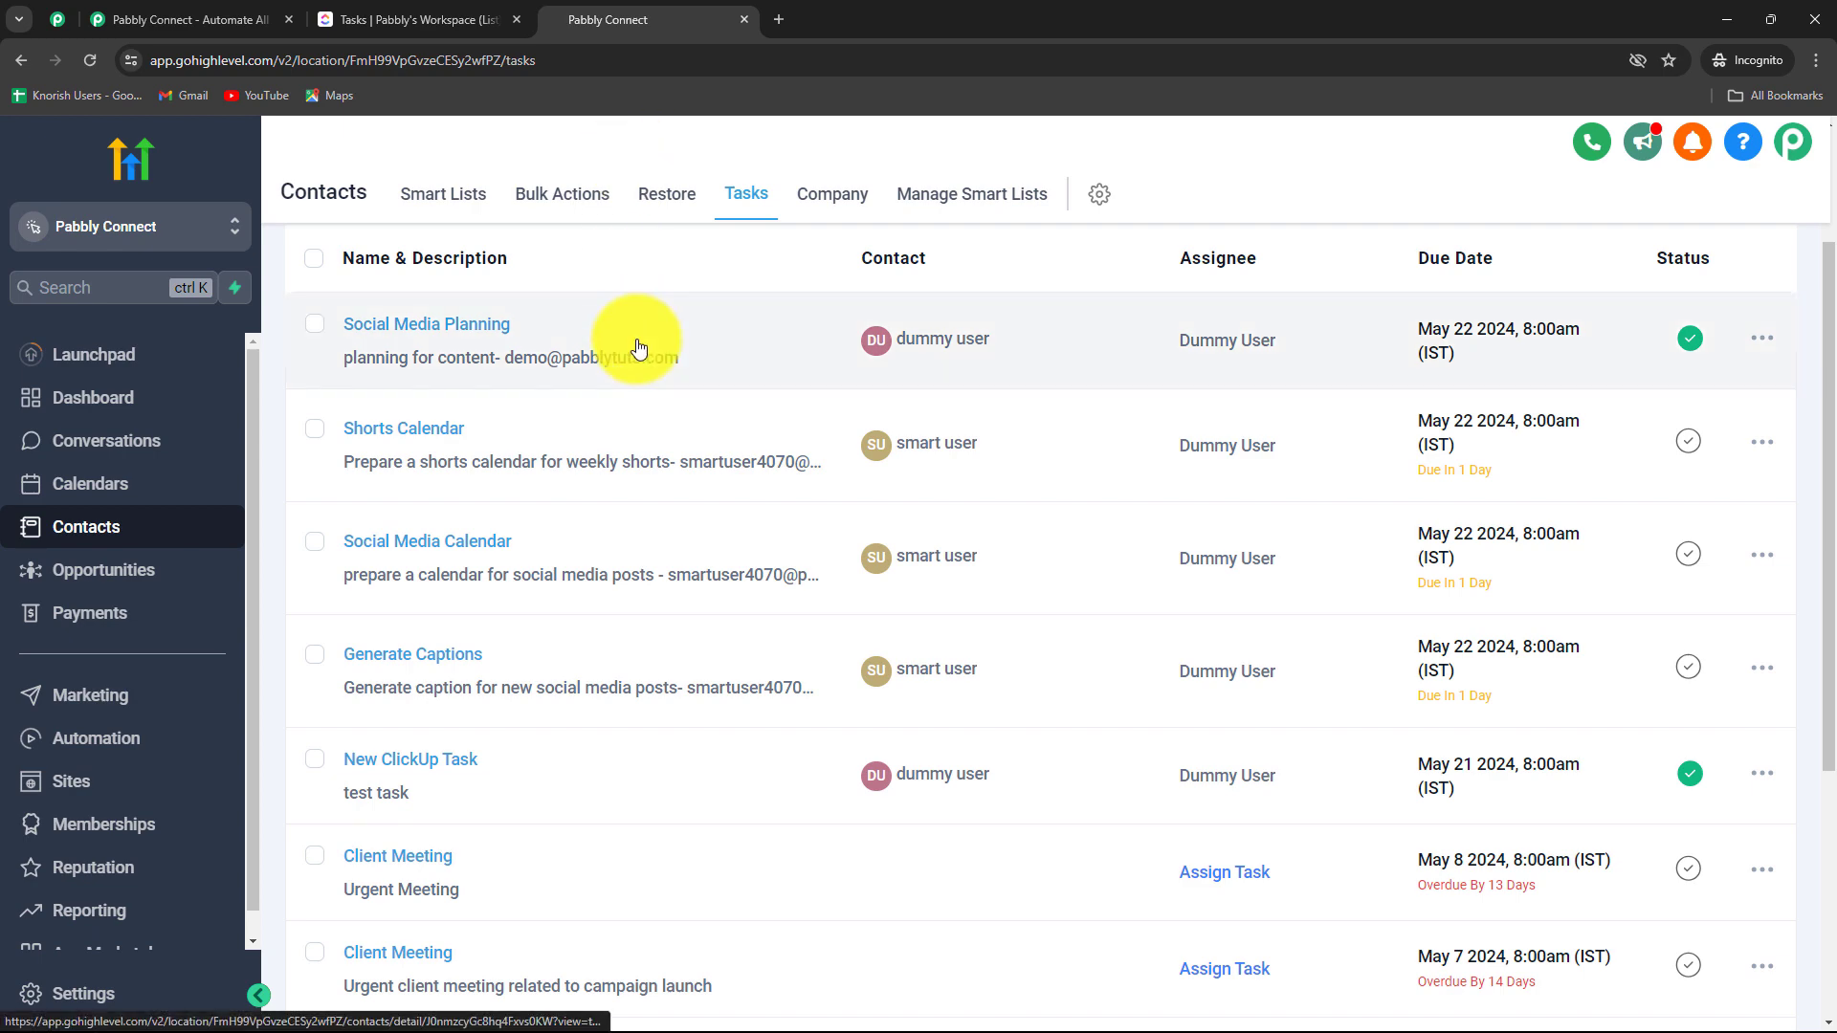
- Review the ClickUp Tasks list and the existing workflow that creates ClickUp tasks from GoHighLevel tasks
click(426, 20)
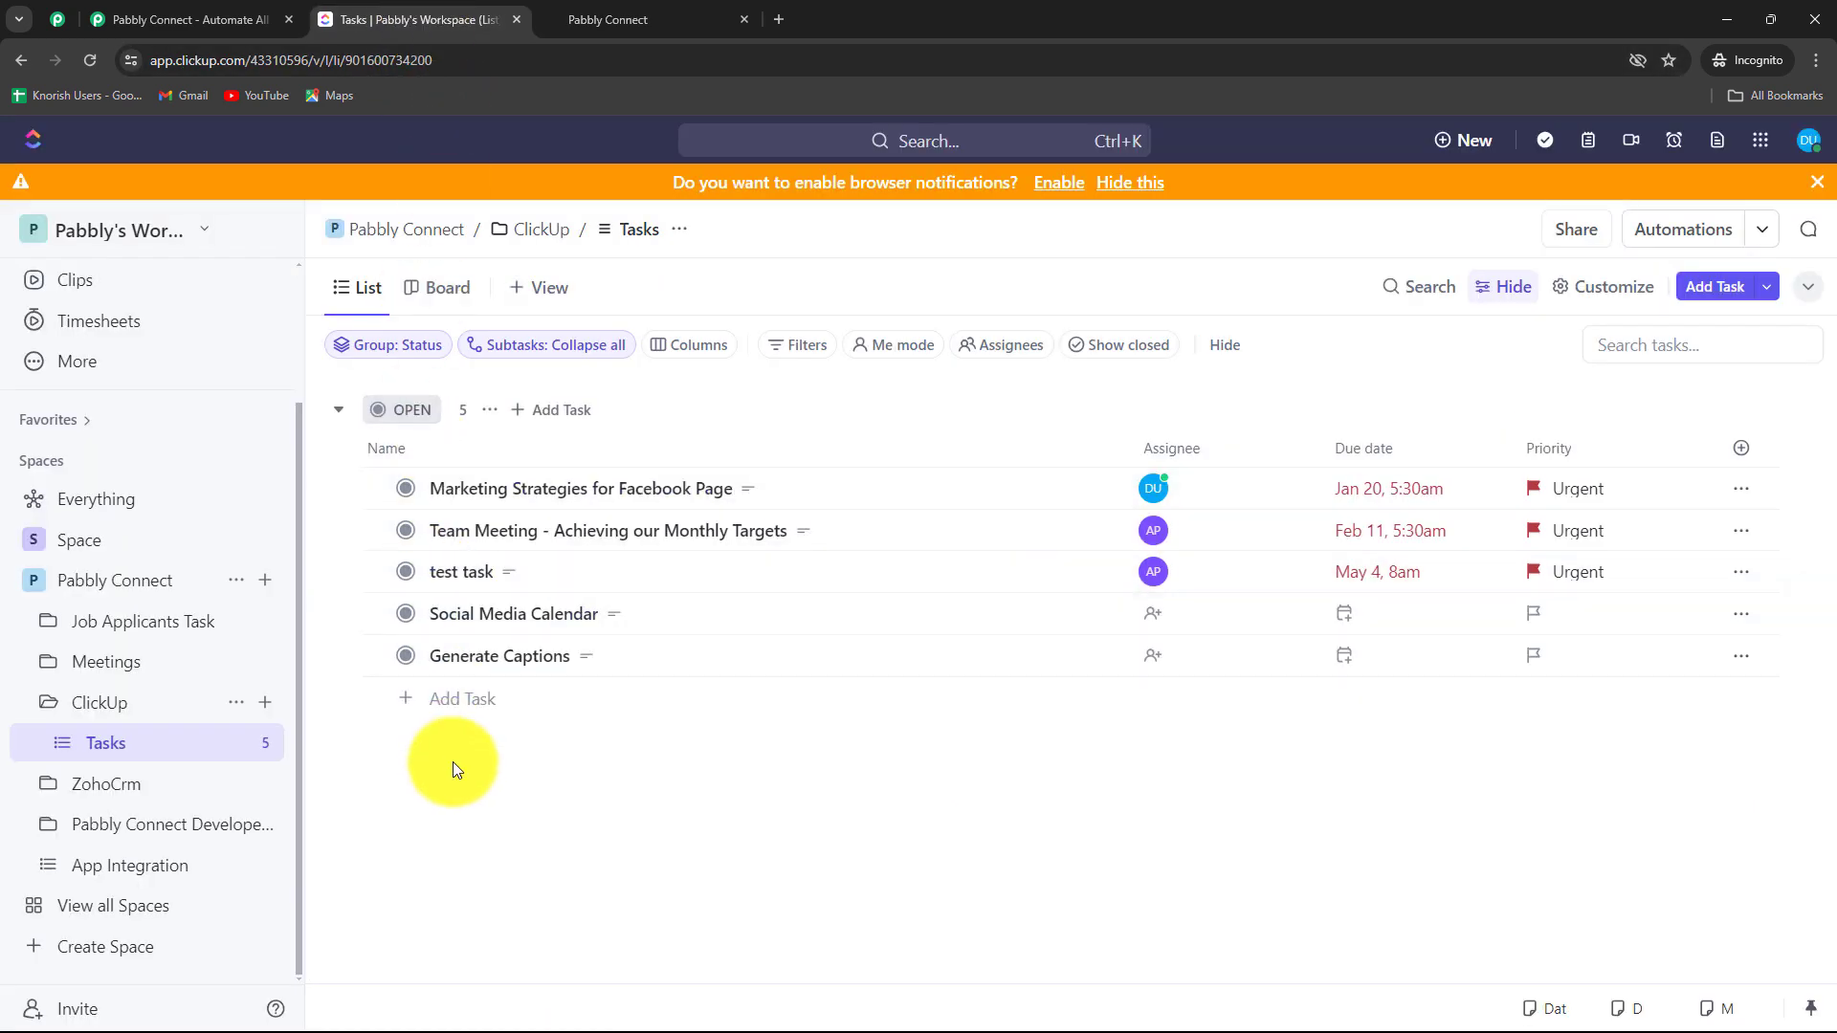
click(606, 10)
click(57, 19)
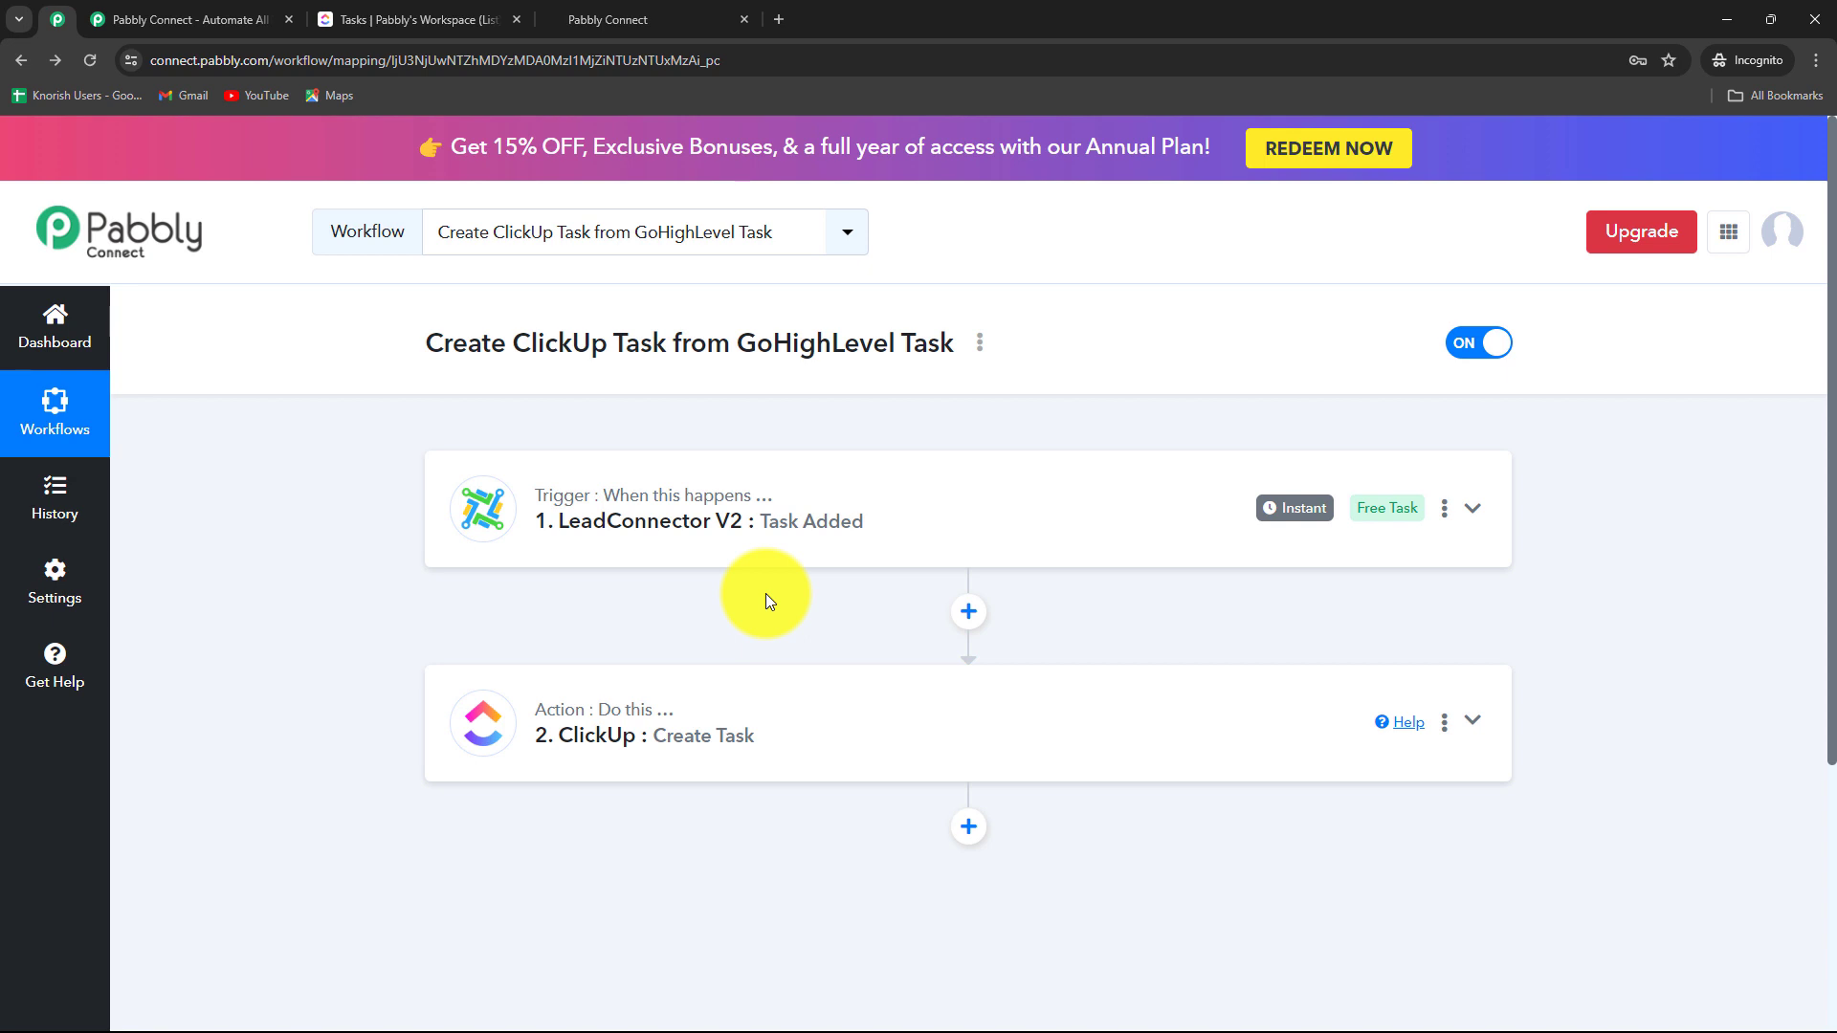
mouse_move(751, 490)
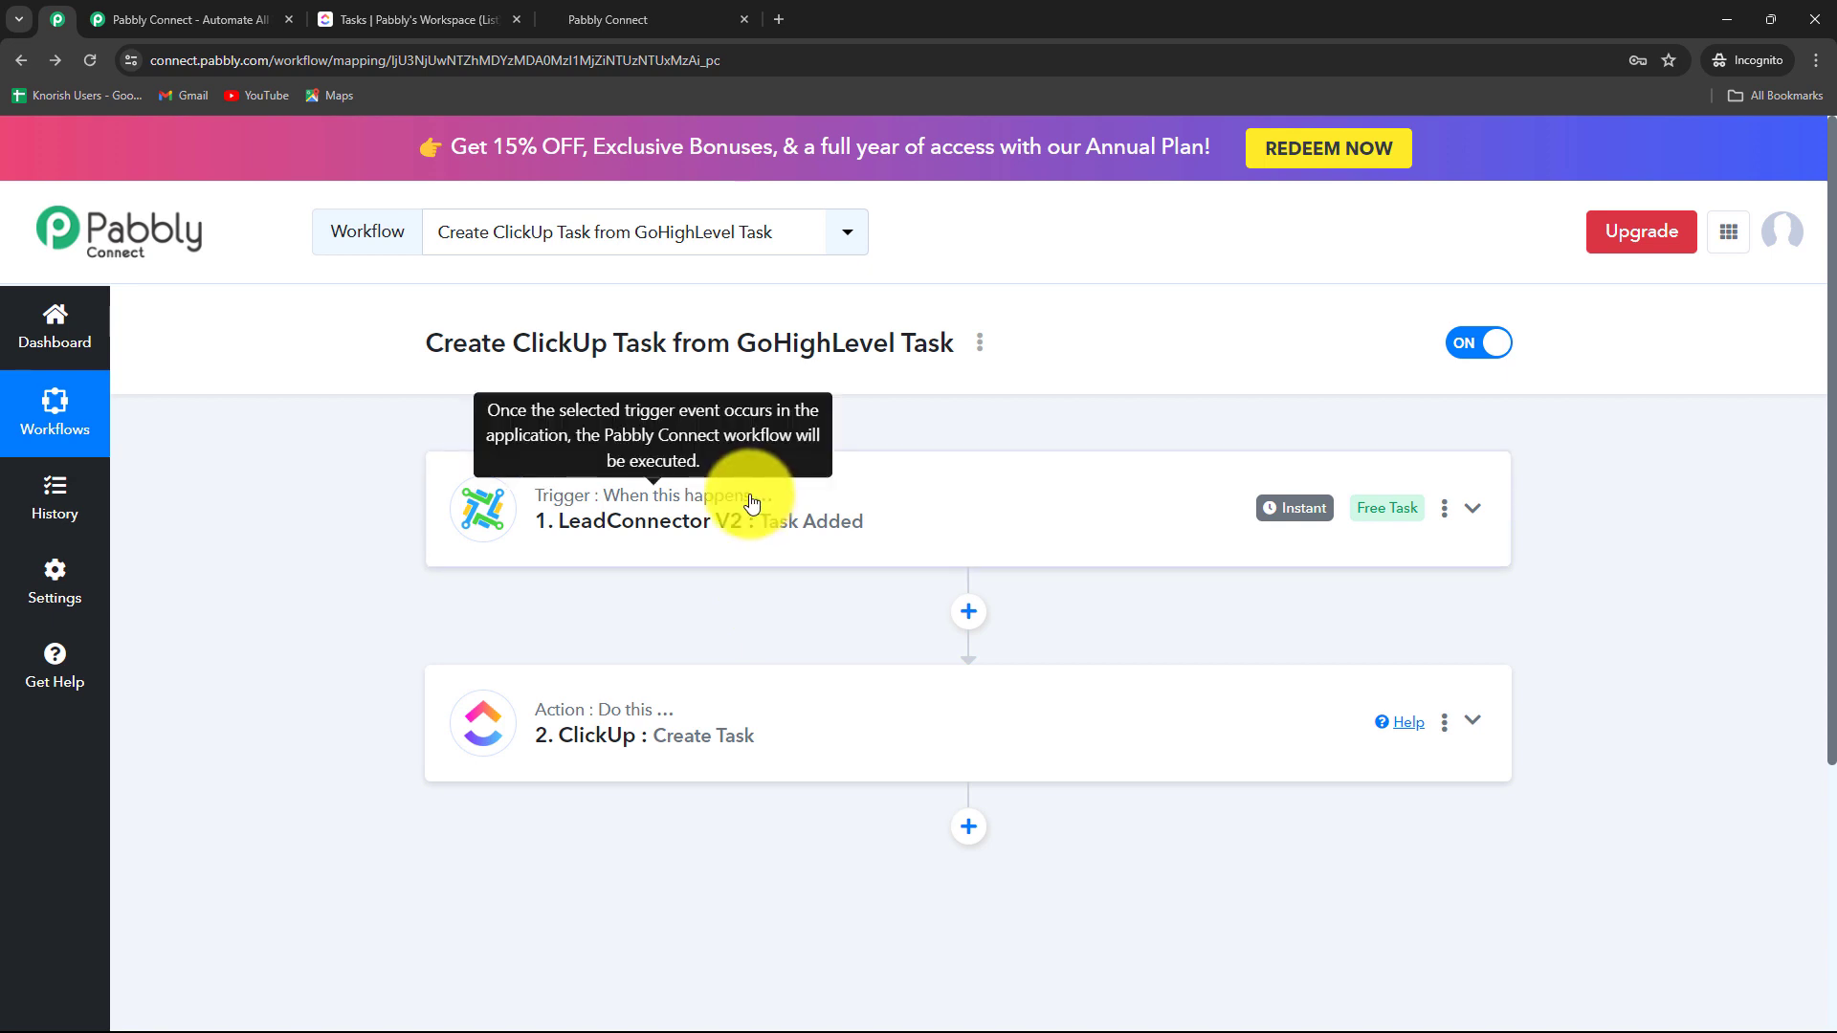
click(427, 25)
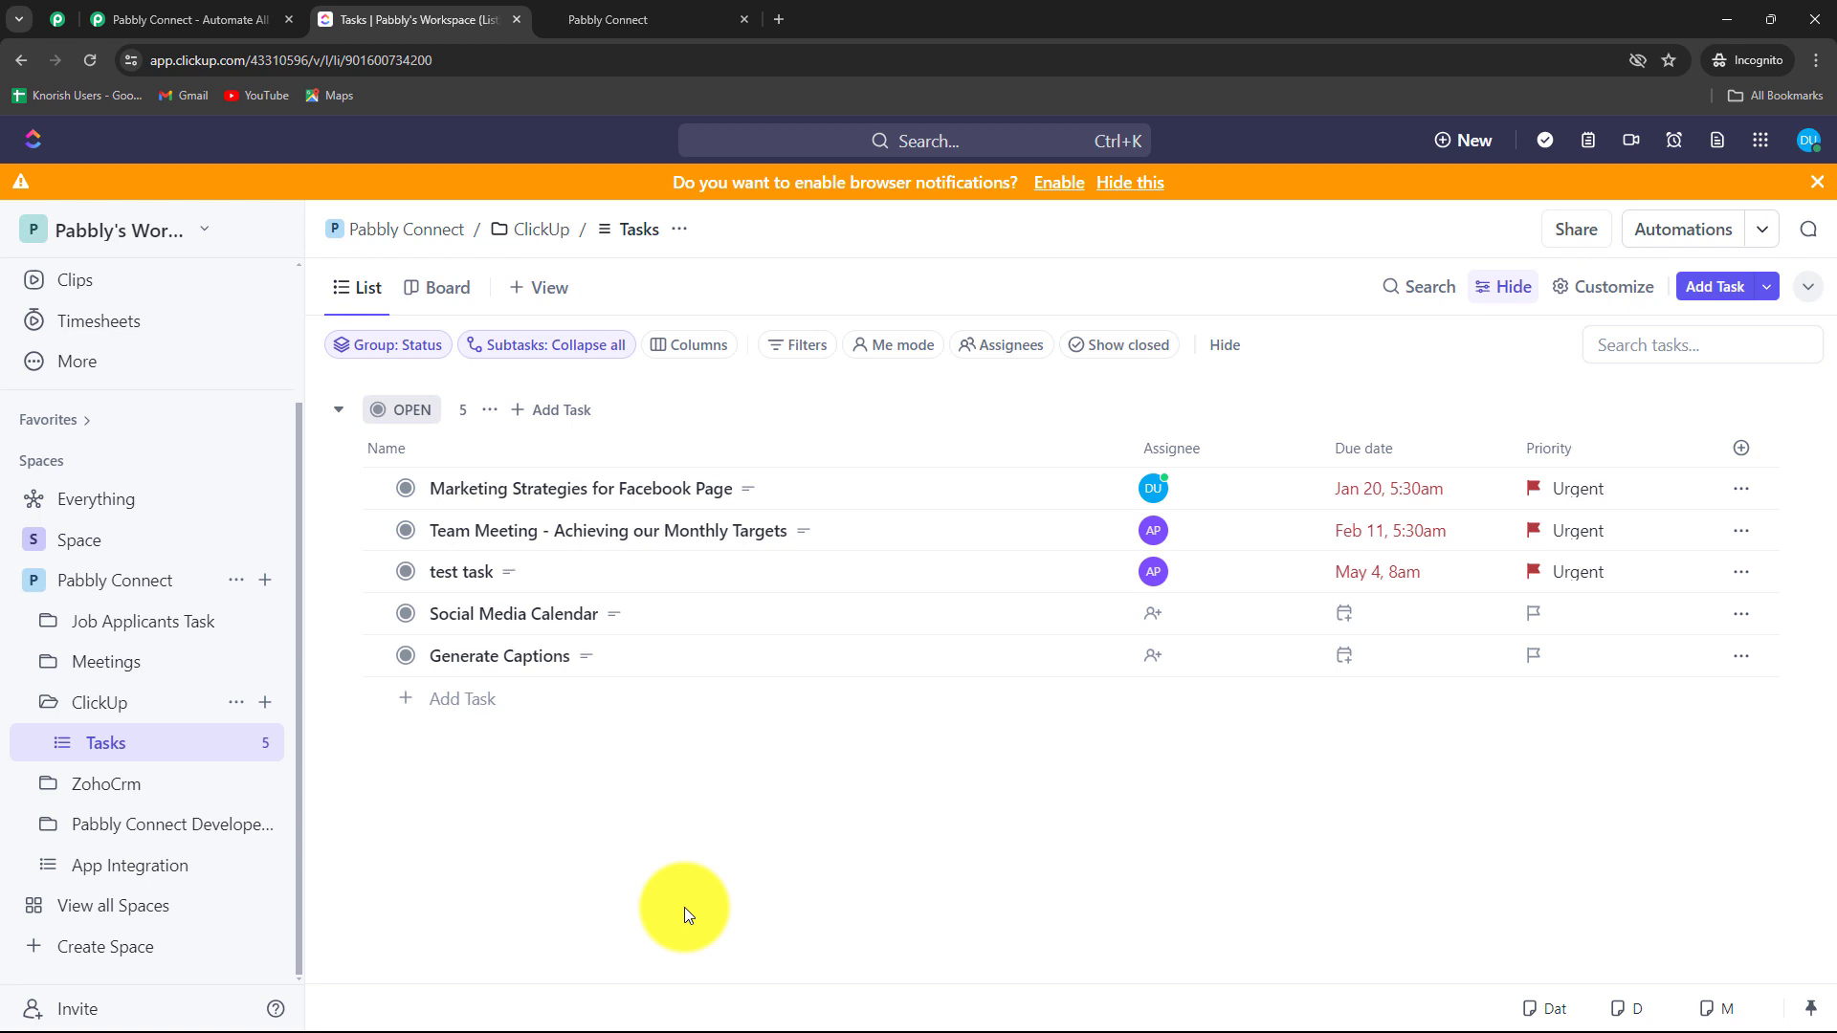
- Switch to the Pabbly Connect website, dismiss the lifetime offer popup and sign in to the account
click(240, 18)
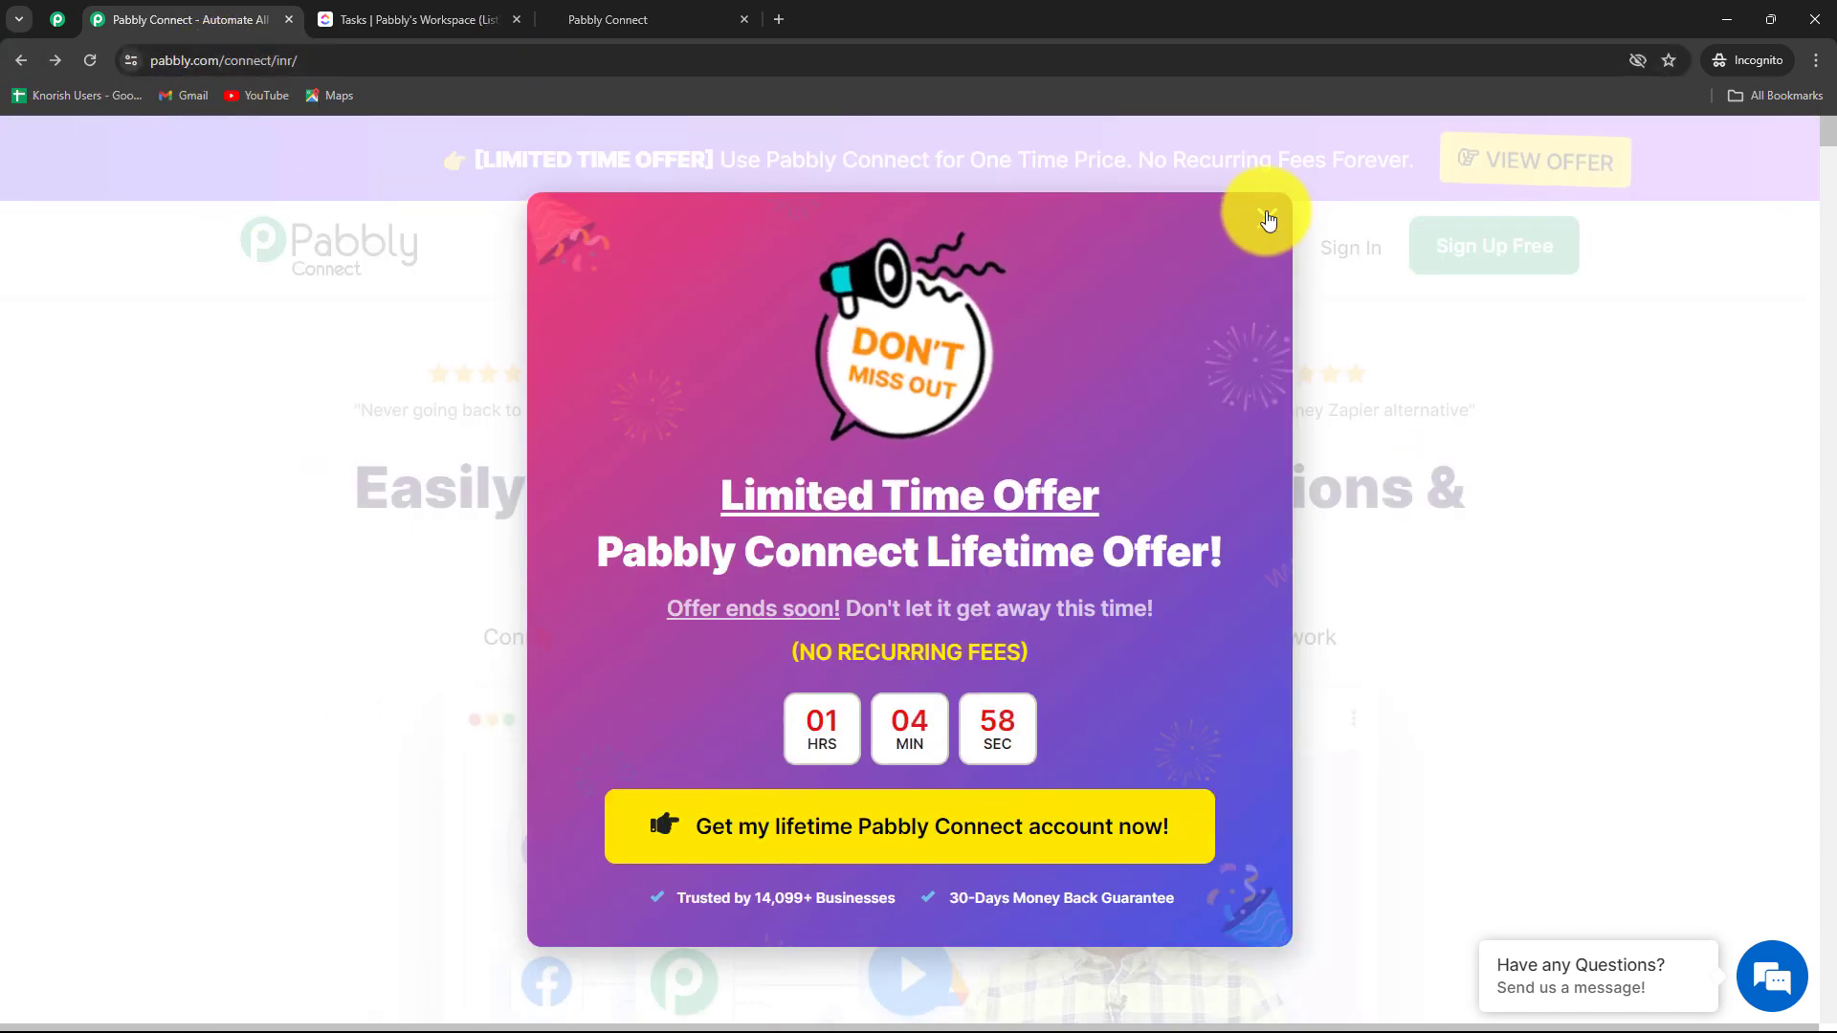
click(1265, 218)
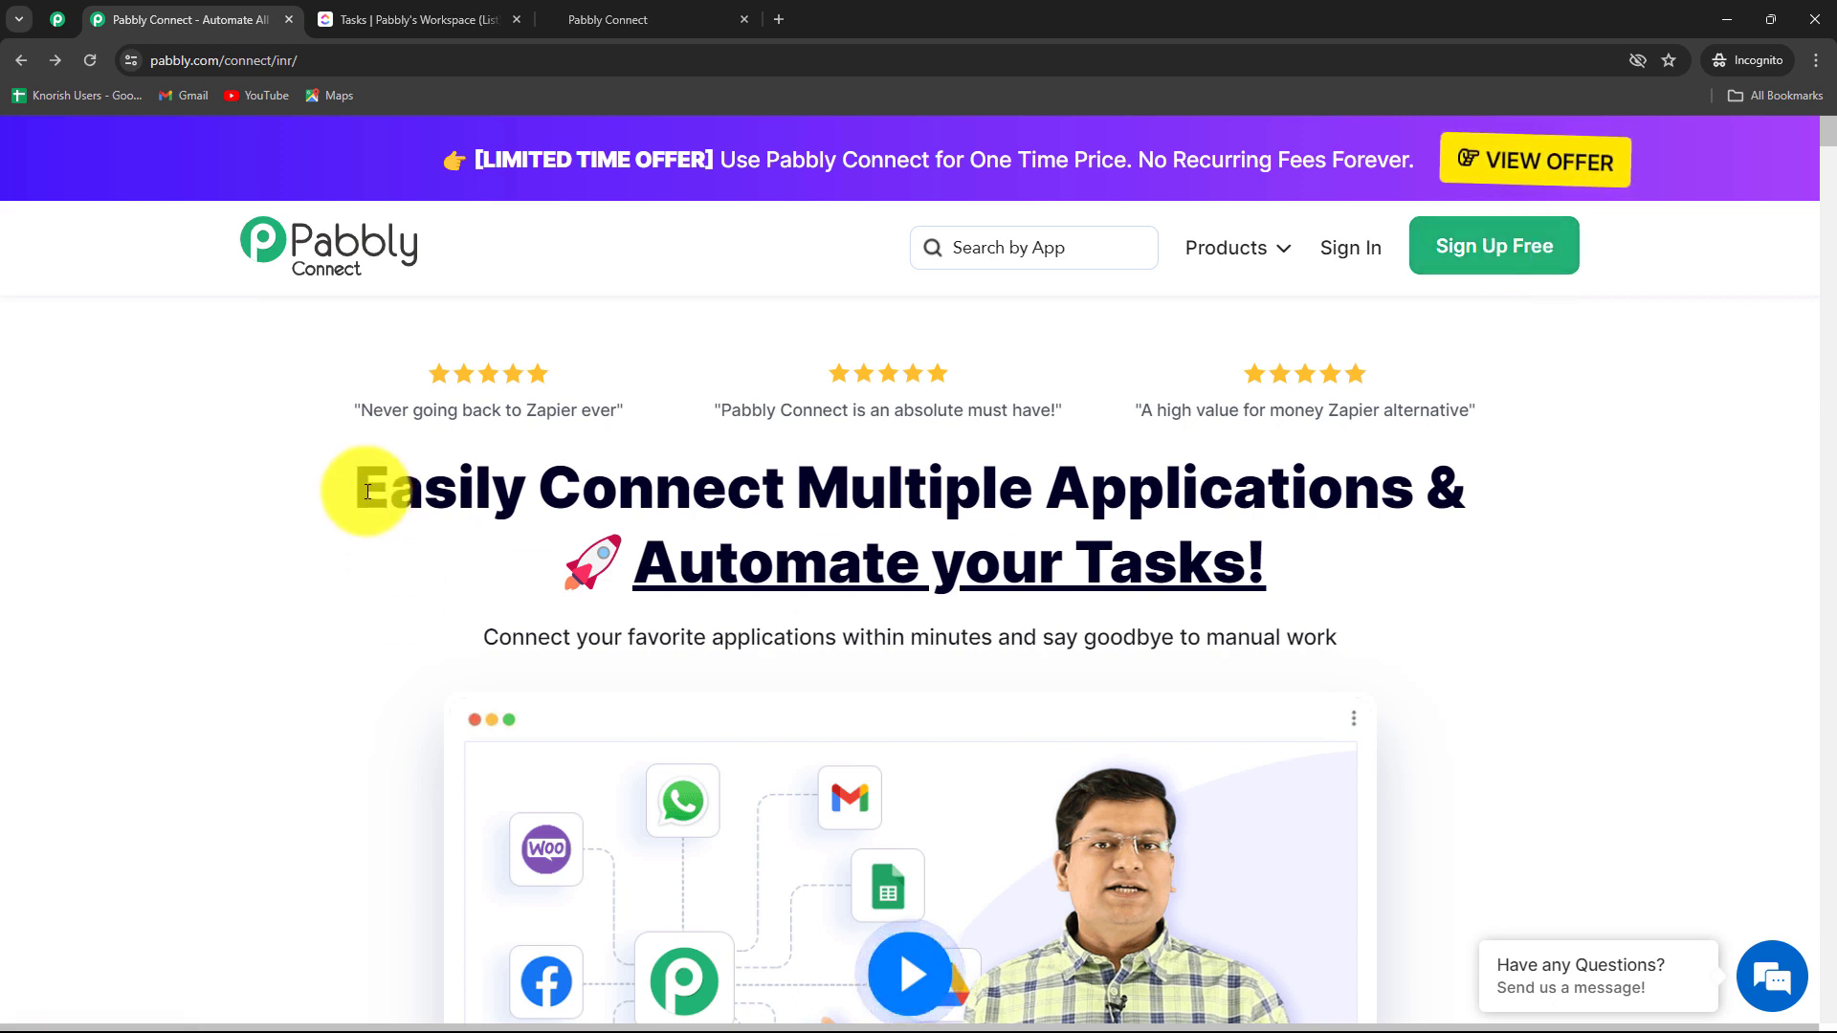
drag(365, 488, 1378, 548)
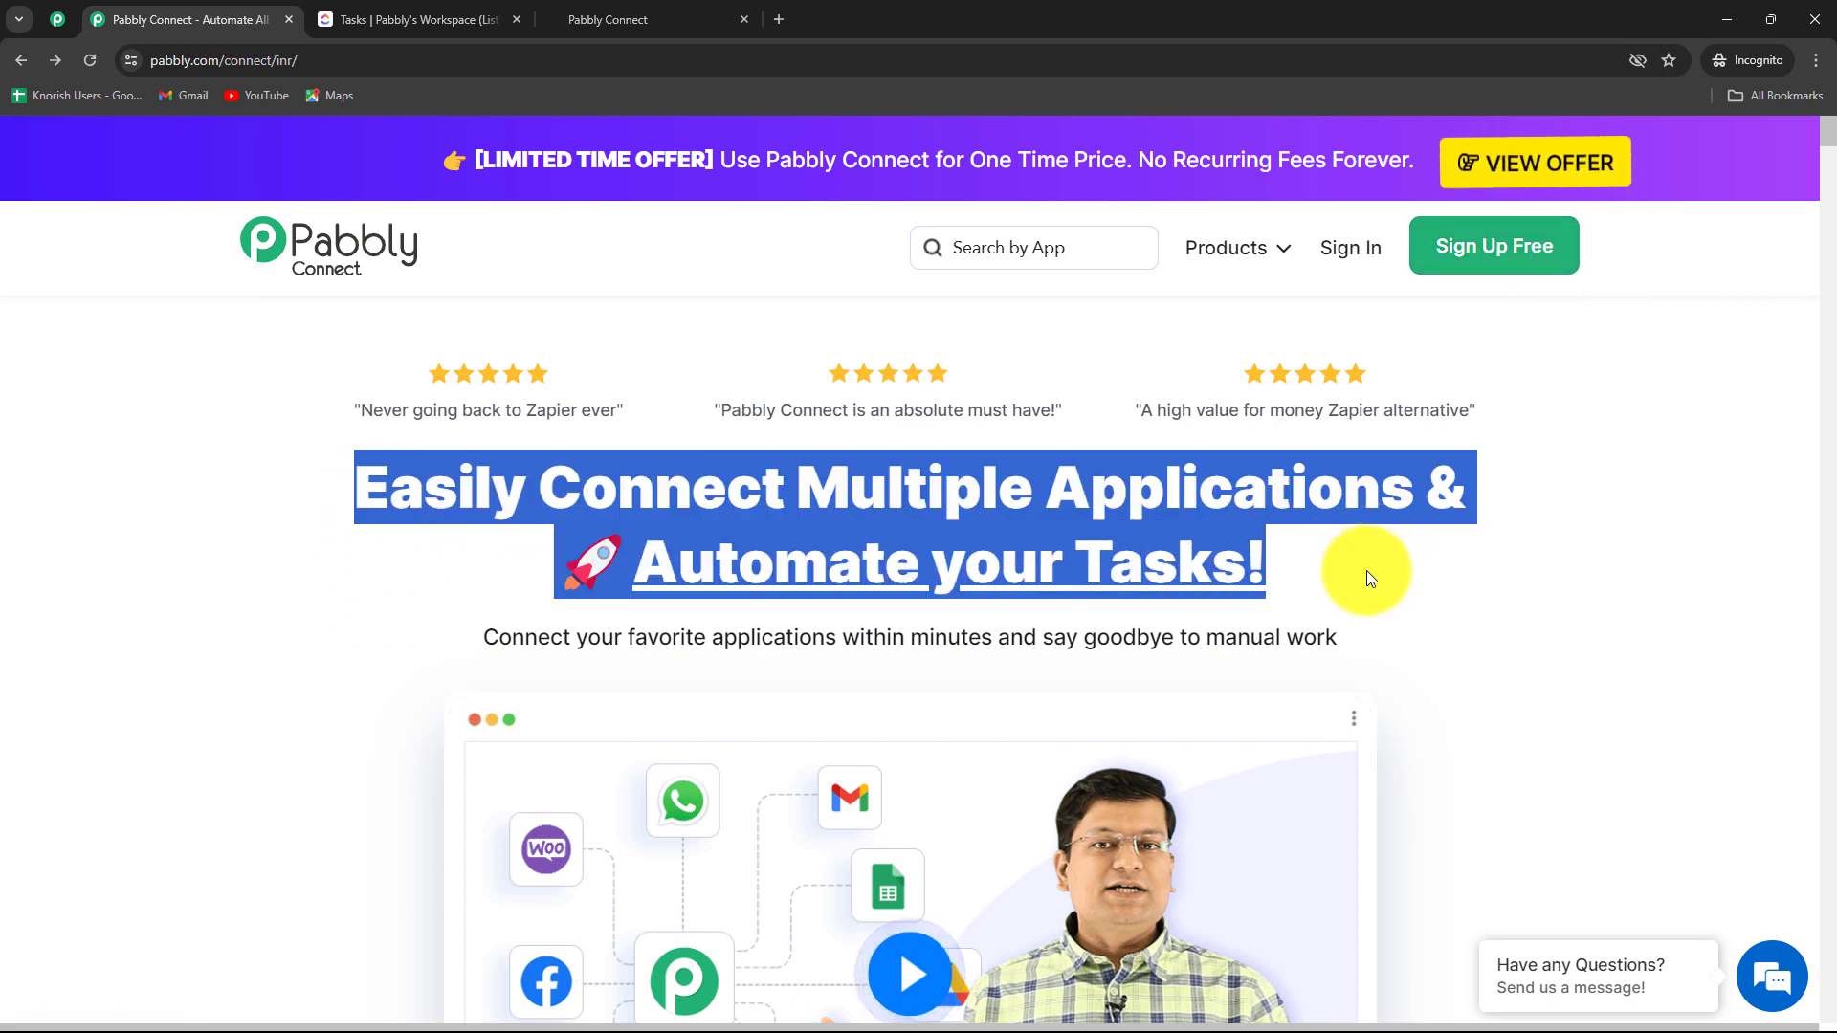
click(1367, 571)
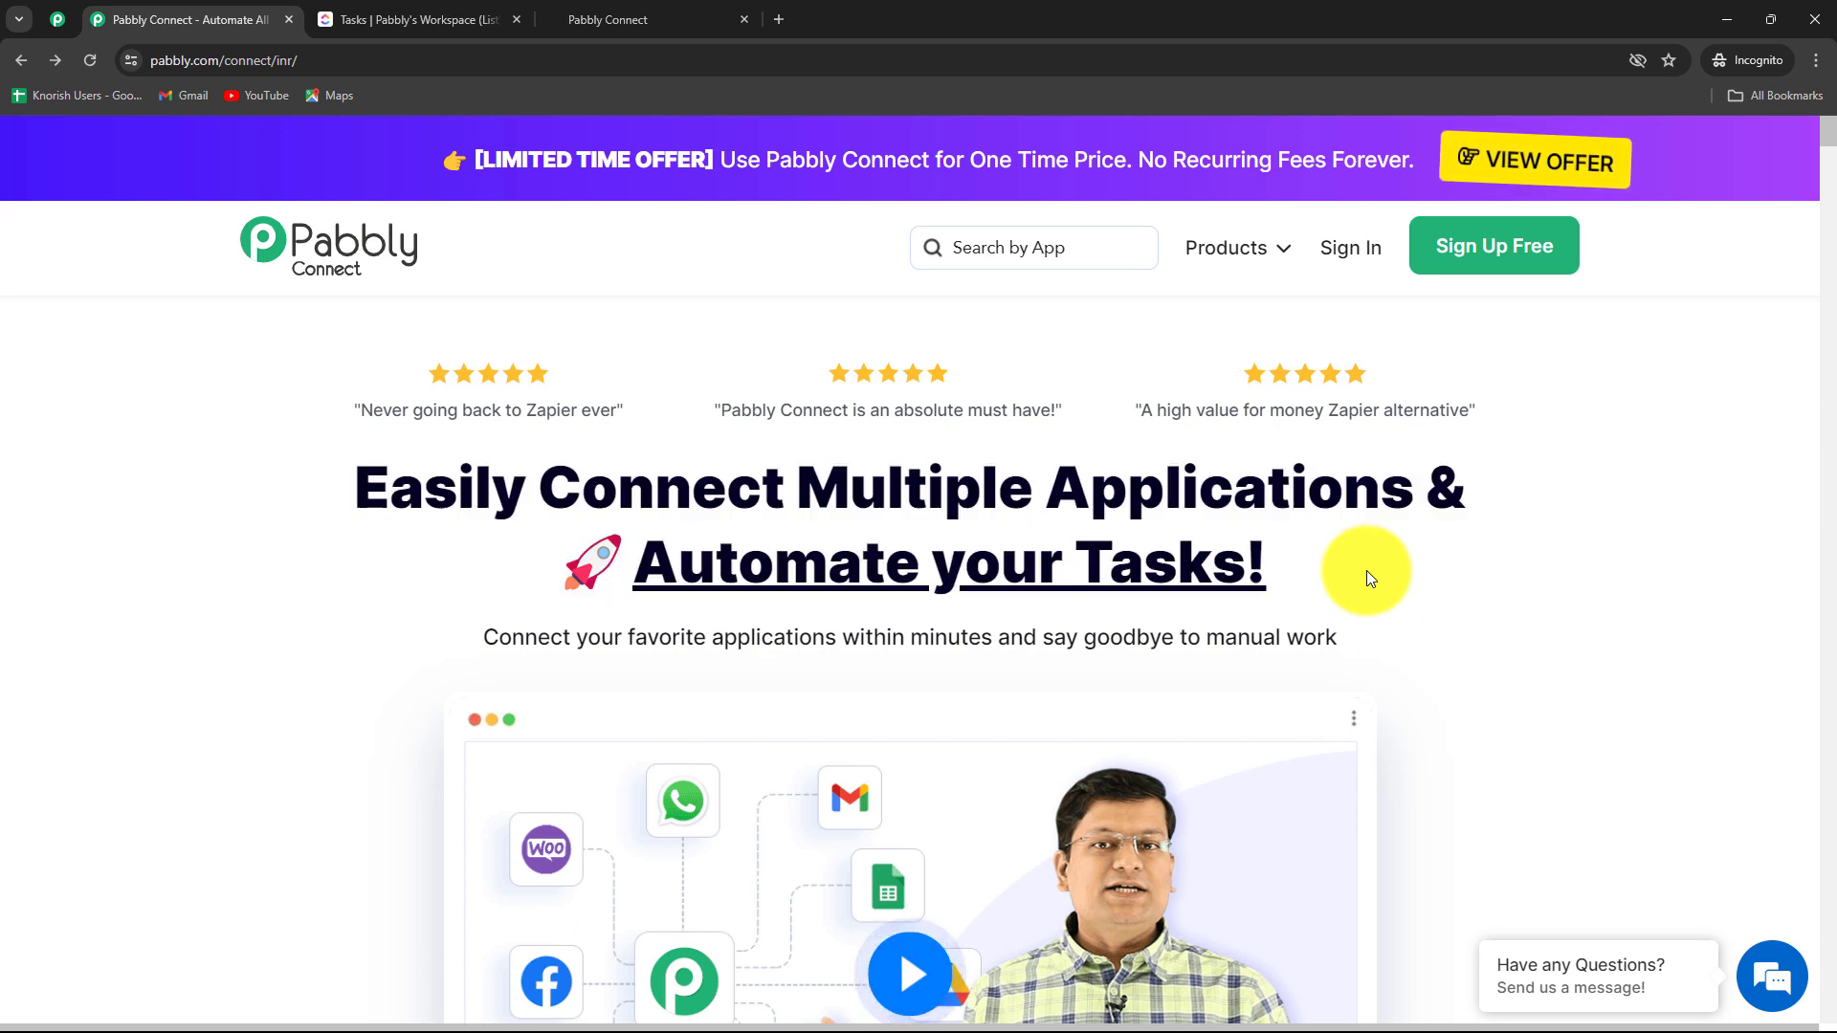
click(1337, 250)
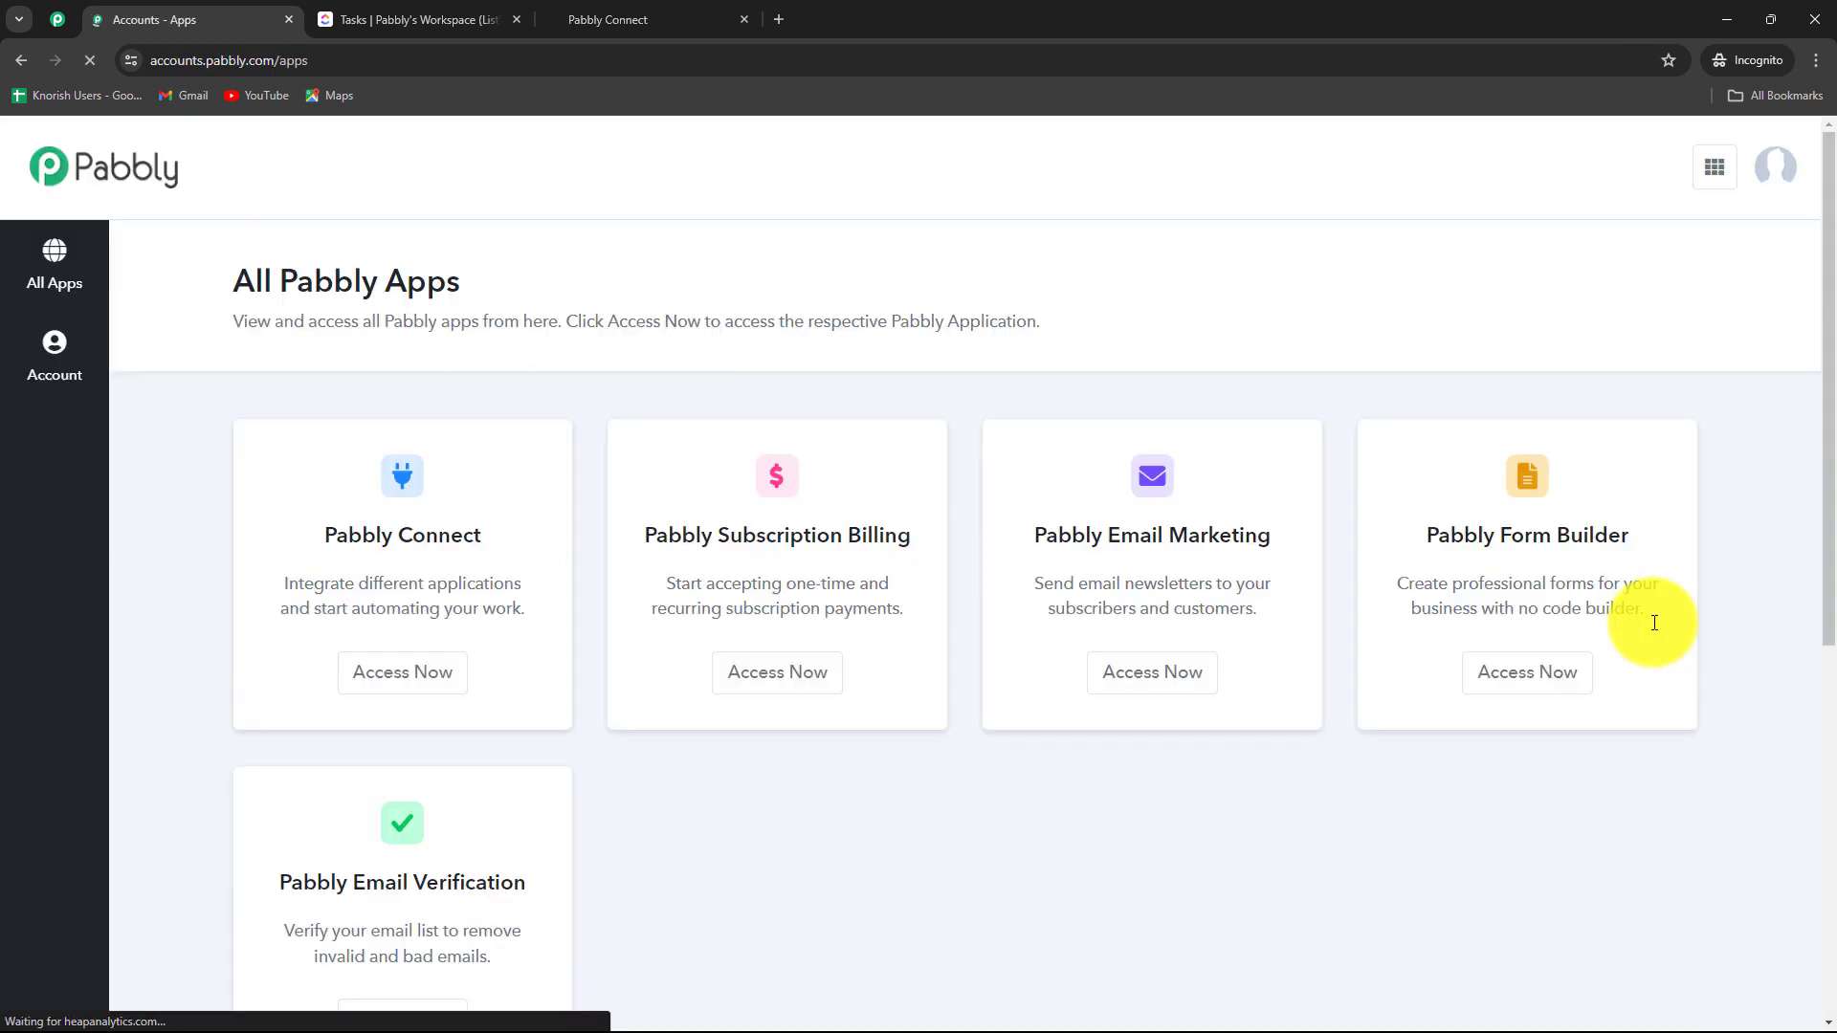
- Access Pabbly Connect from the overview of all Pabbly apps
scroll(915, 850, down, 1)
scroll(915, 850, down, 2)
scroll(915, 849, up, 2)
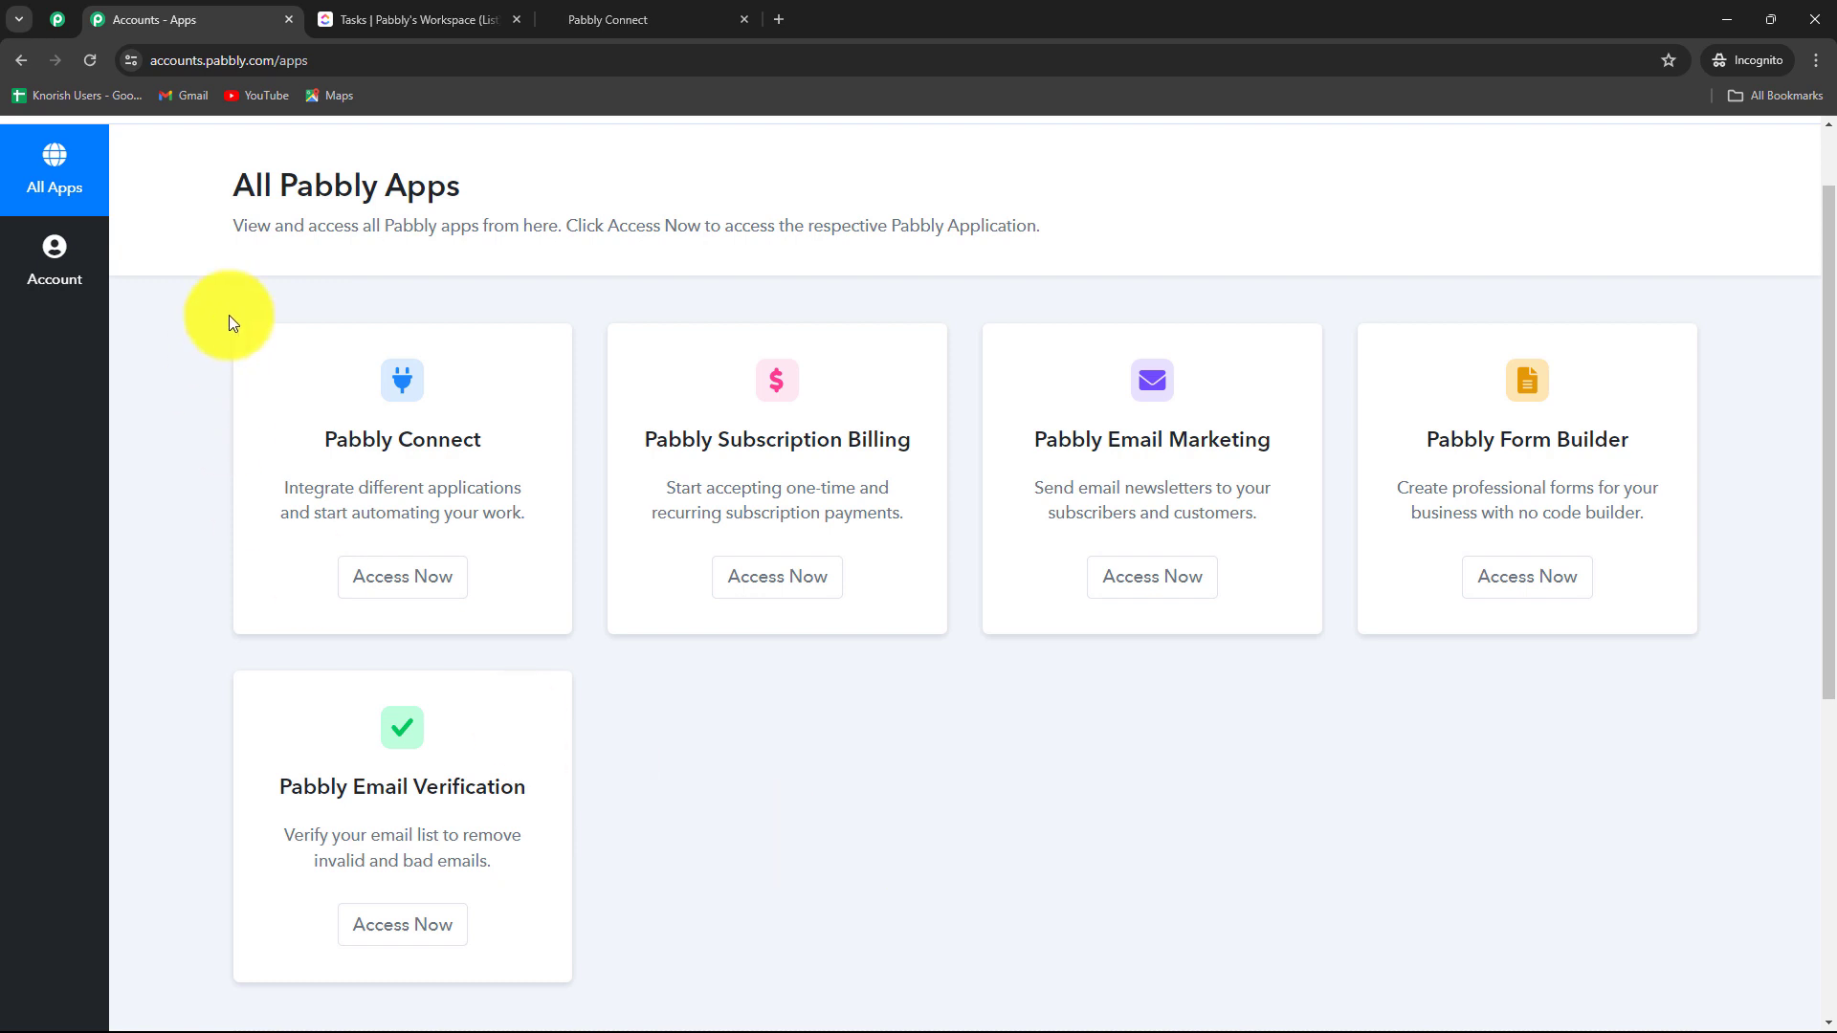
triple_click(328, 435)
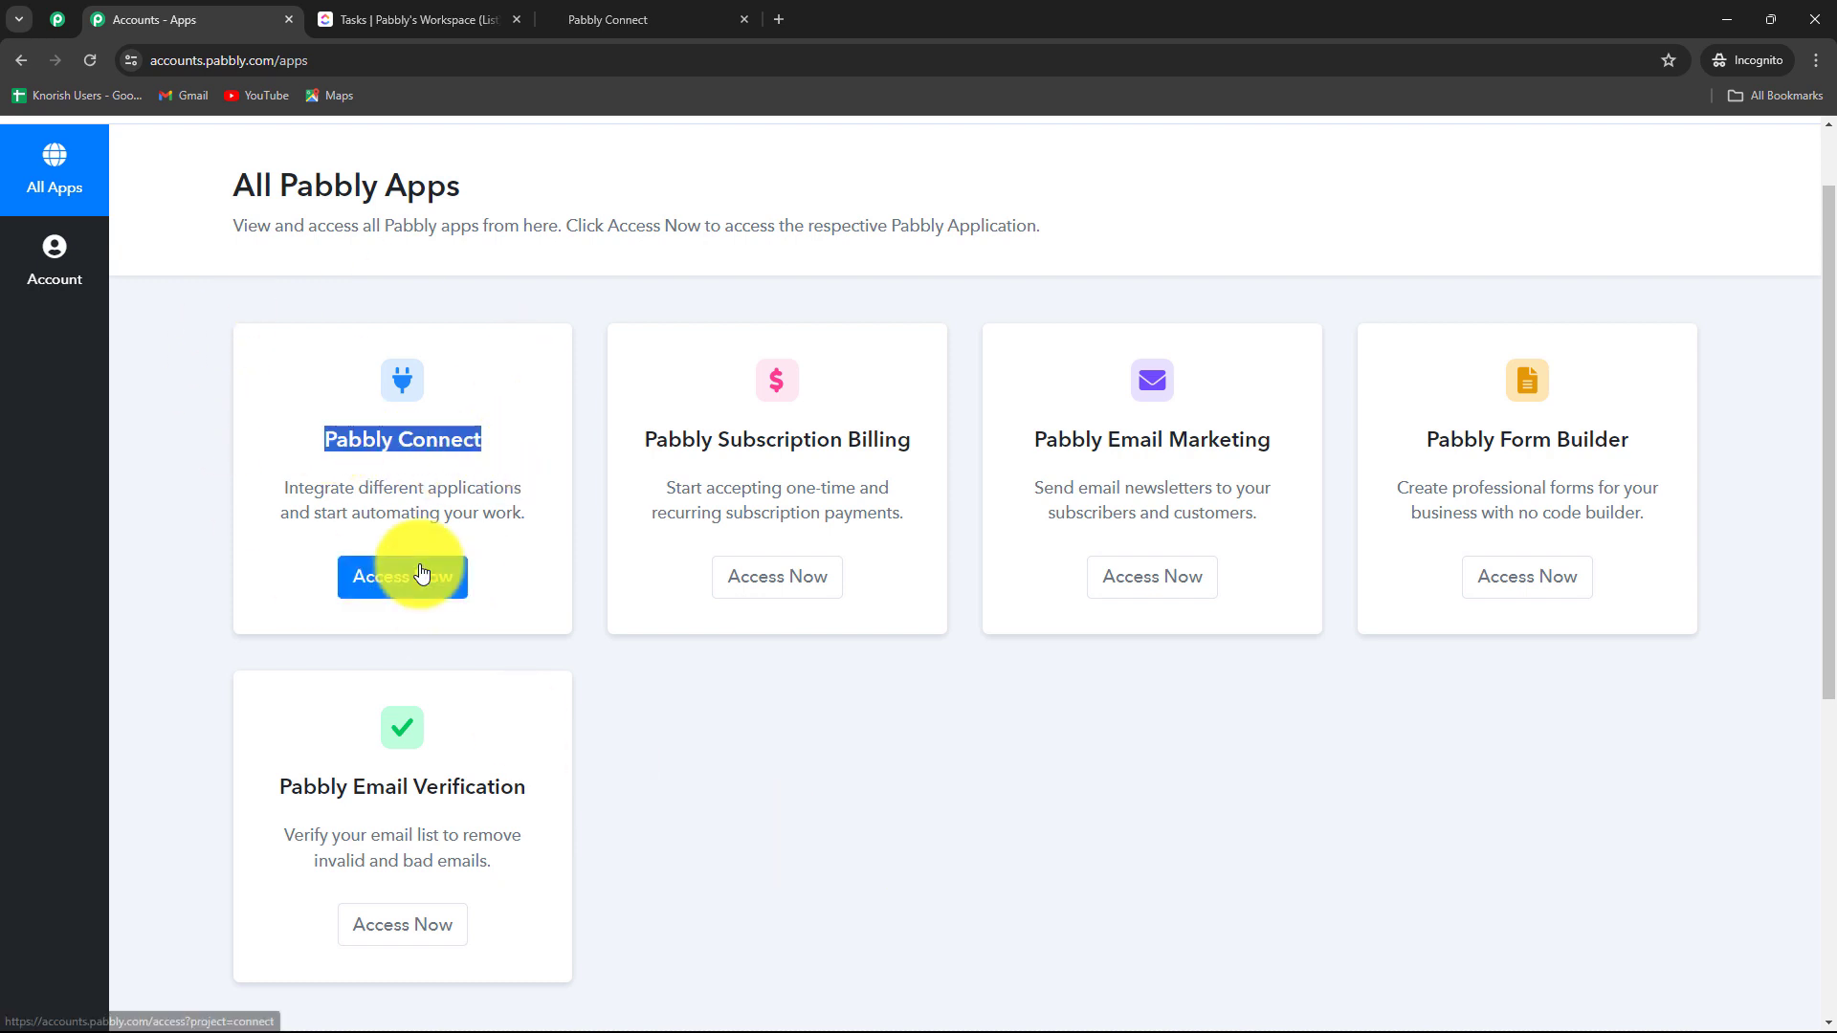
click(422, 573)
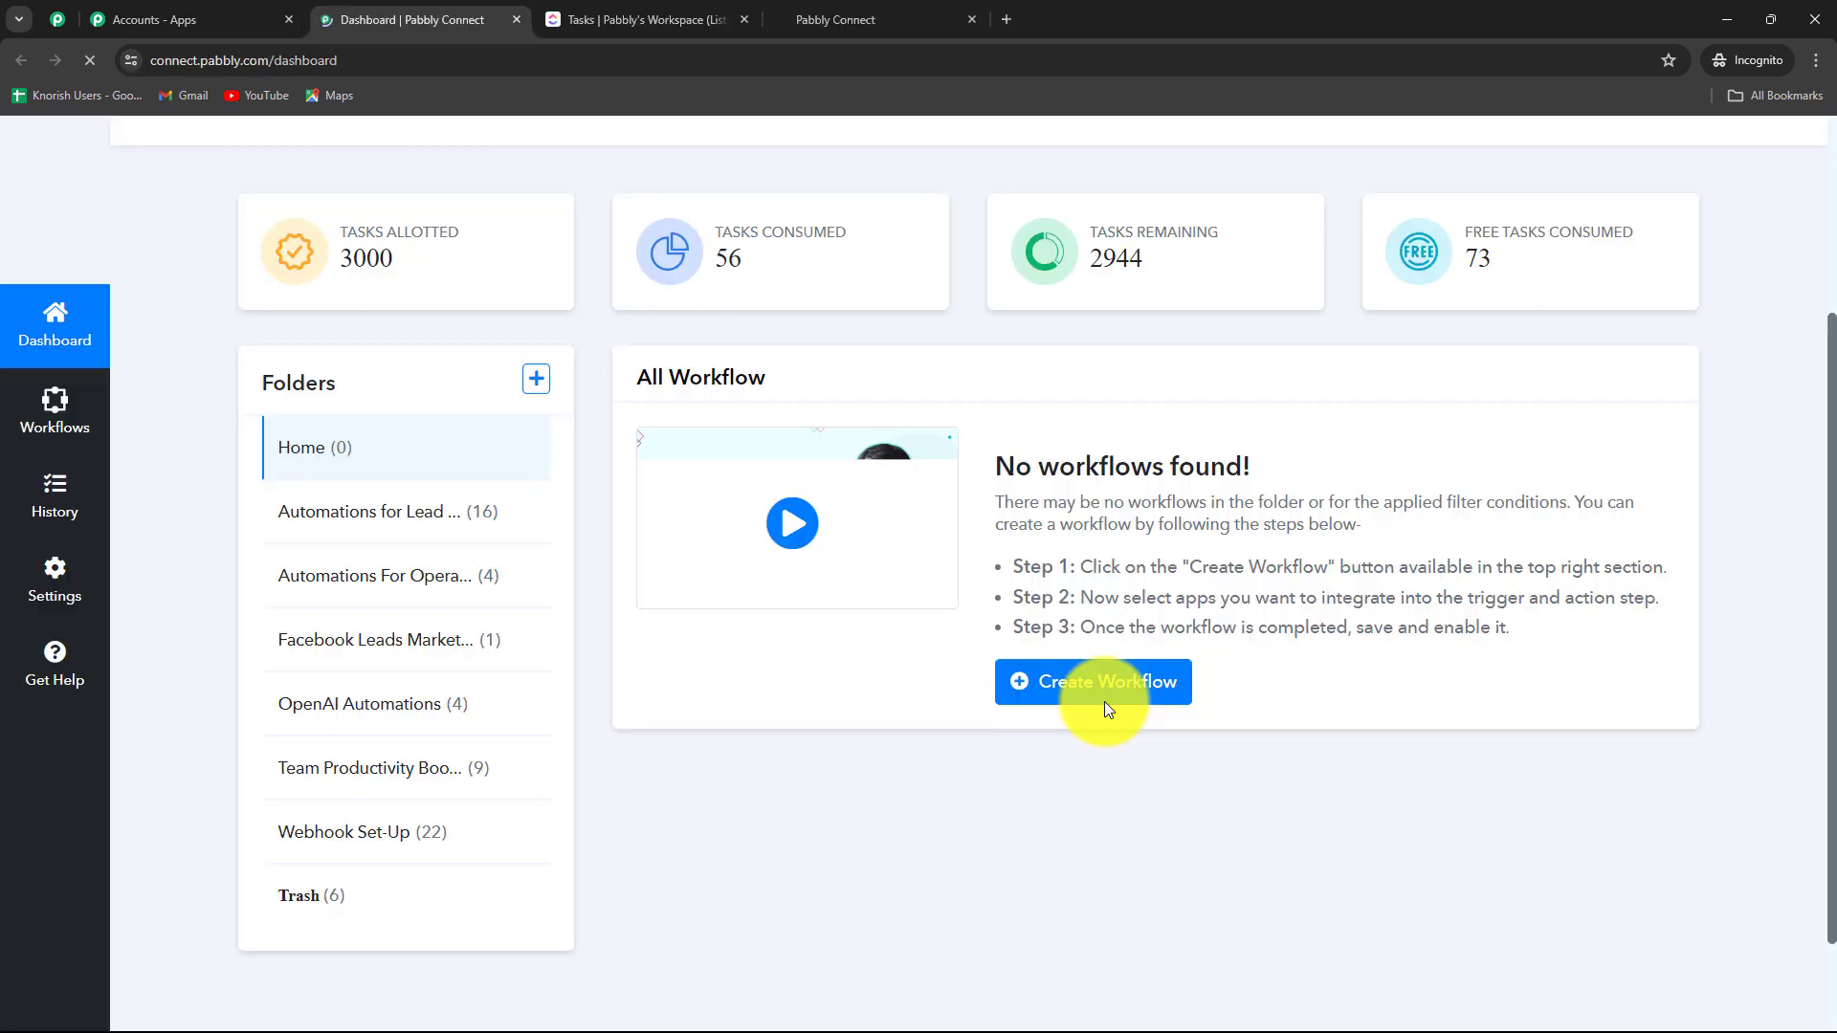
- Create a workflow named "Update GoHighLevel Task for Completed ClickUp Task" in the Team Productivity Boosters folder
scroll(1365, 737, down, 4)
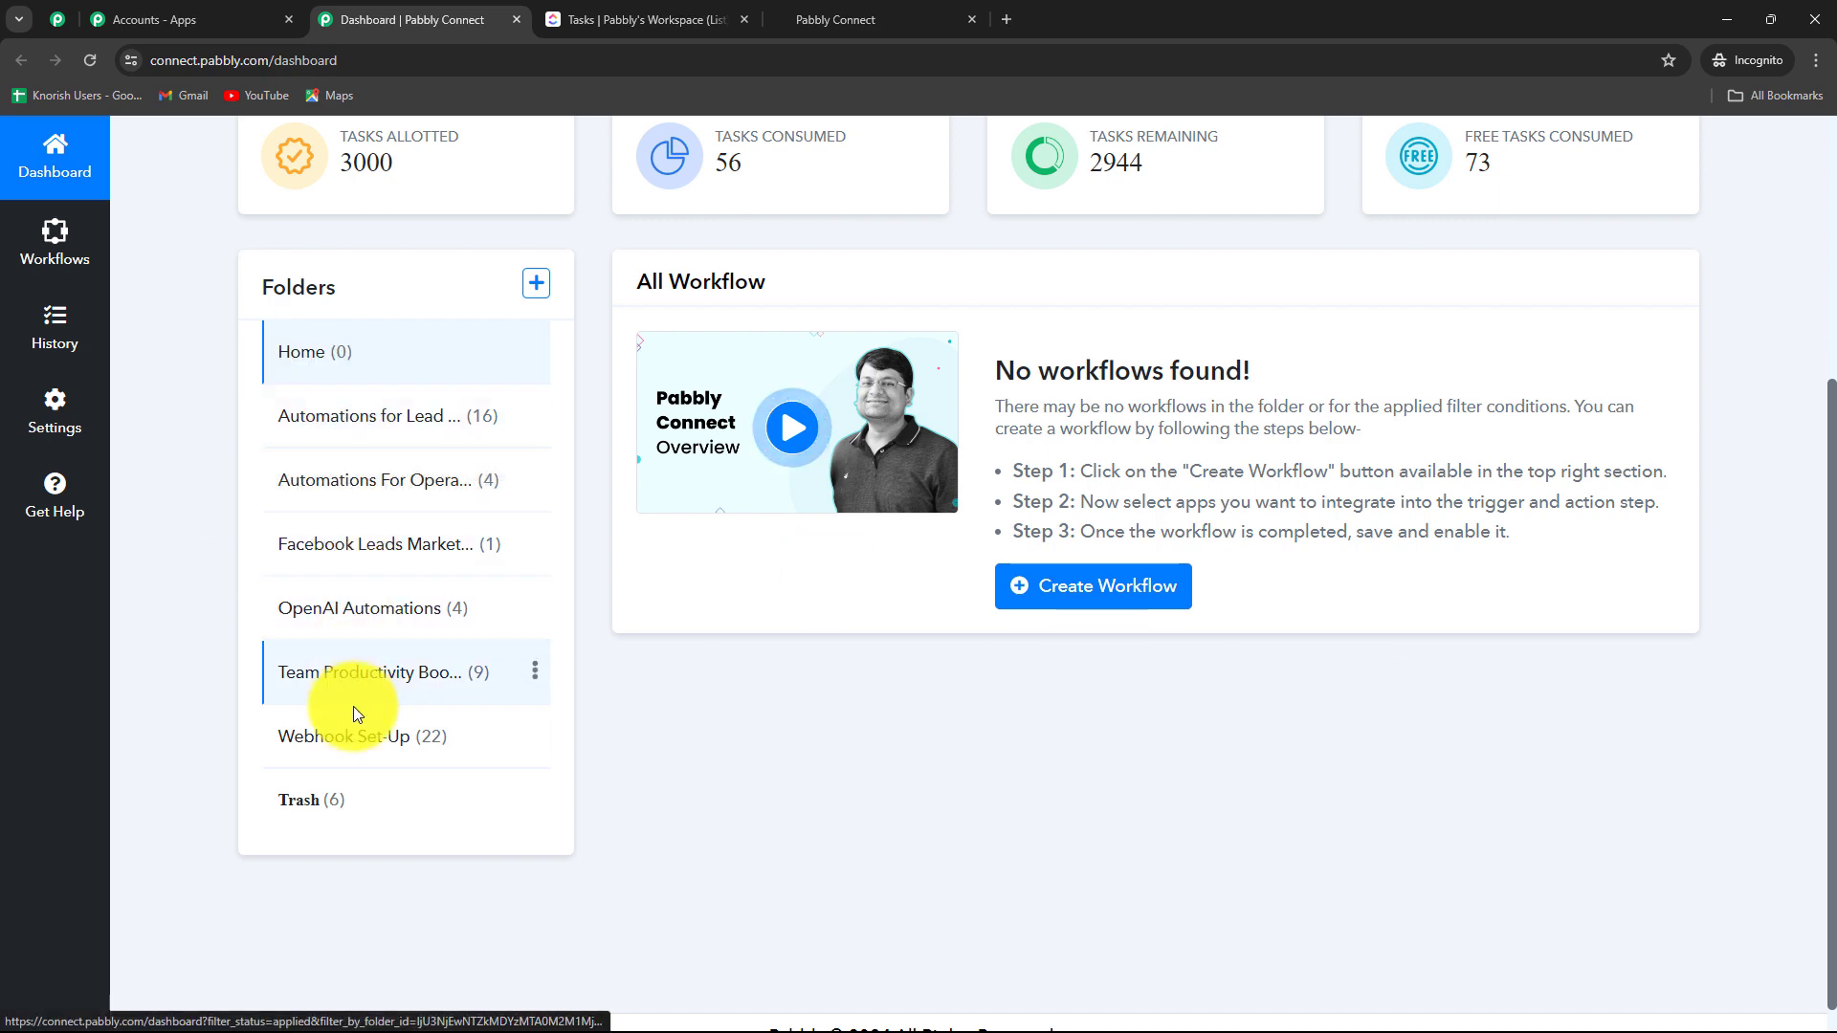
scroll(818, 777, up, 3)
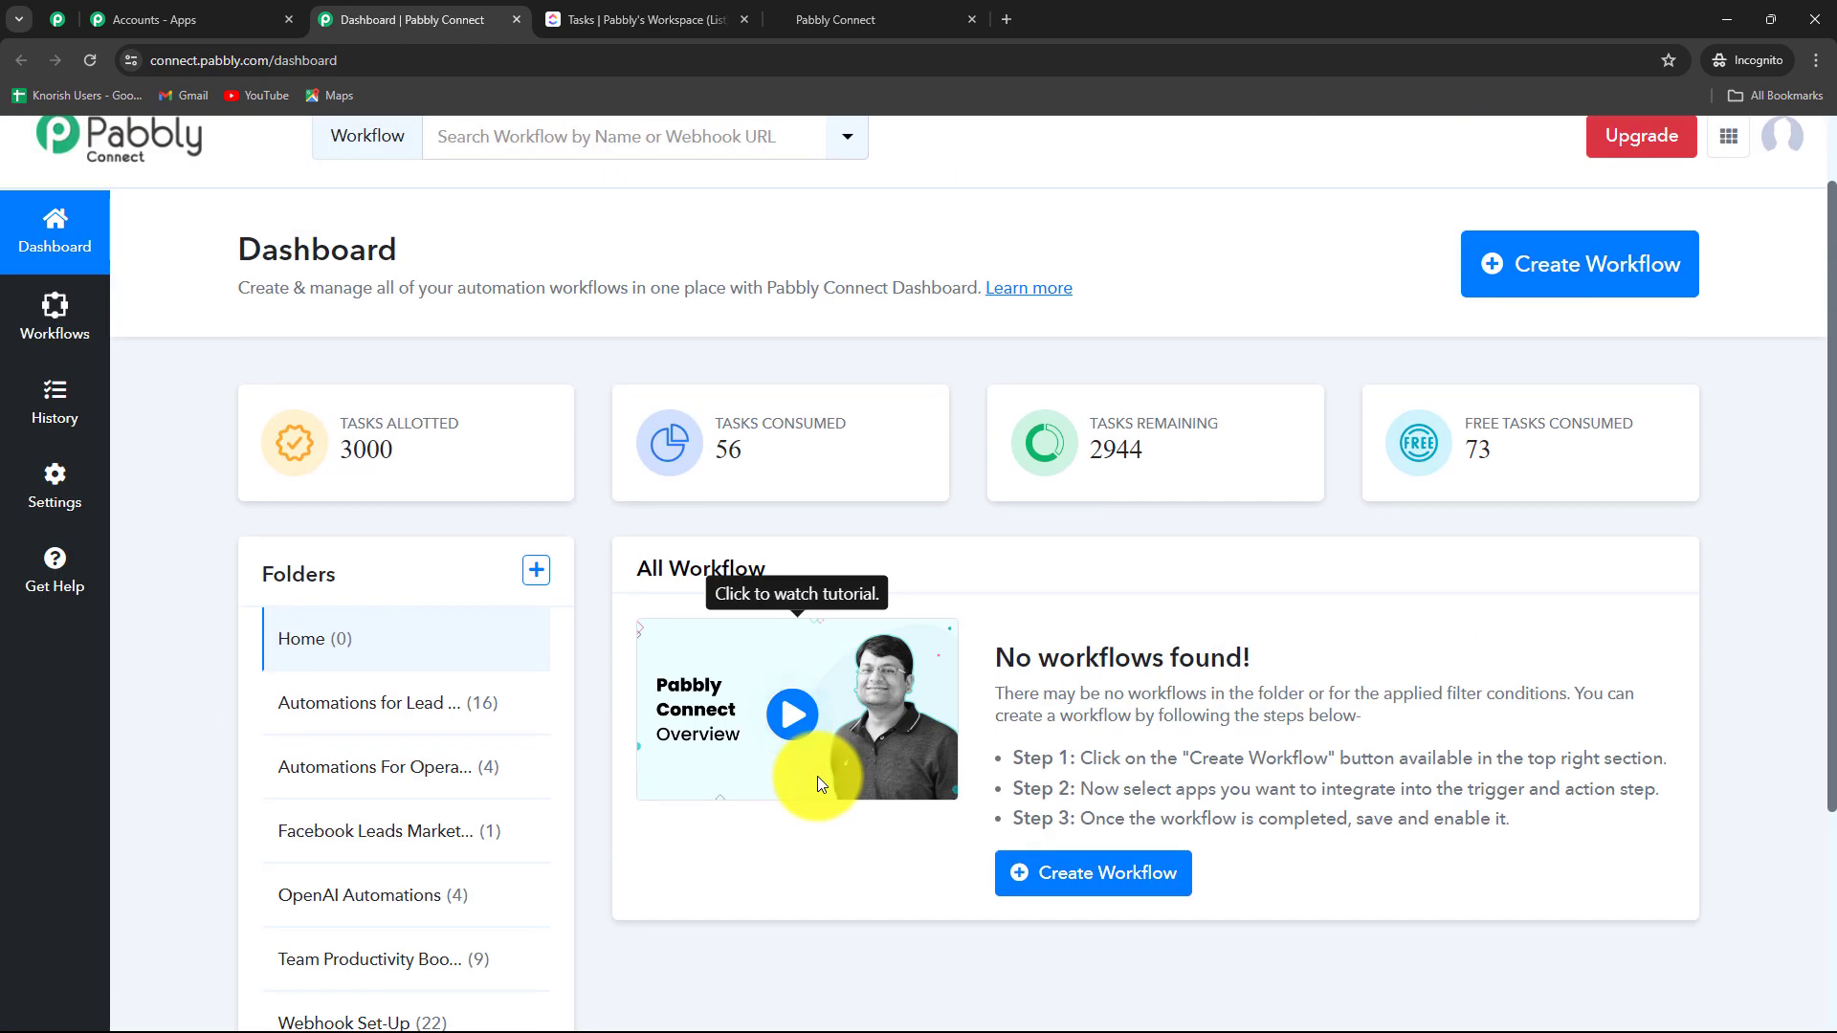
click(1588, 273)
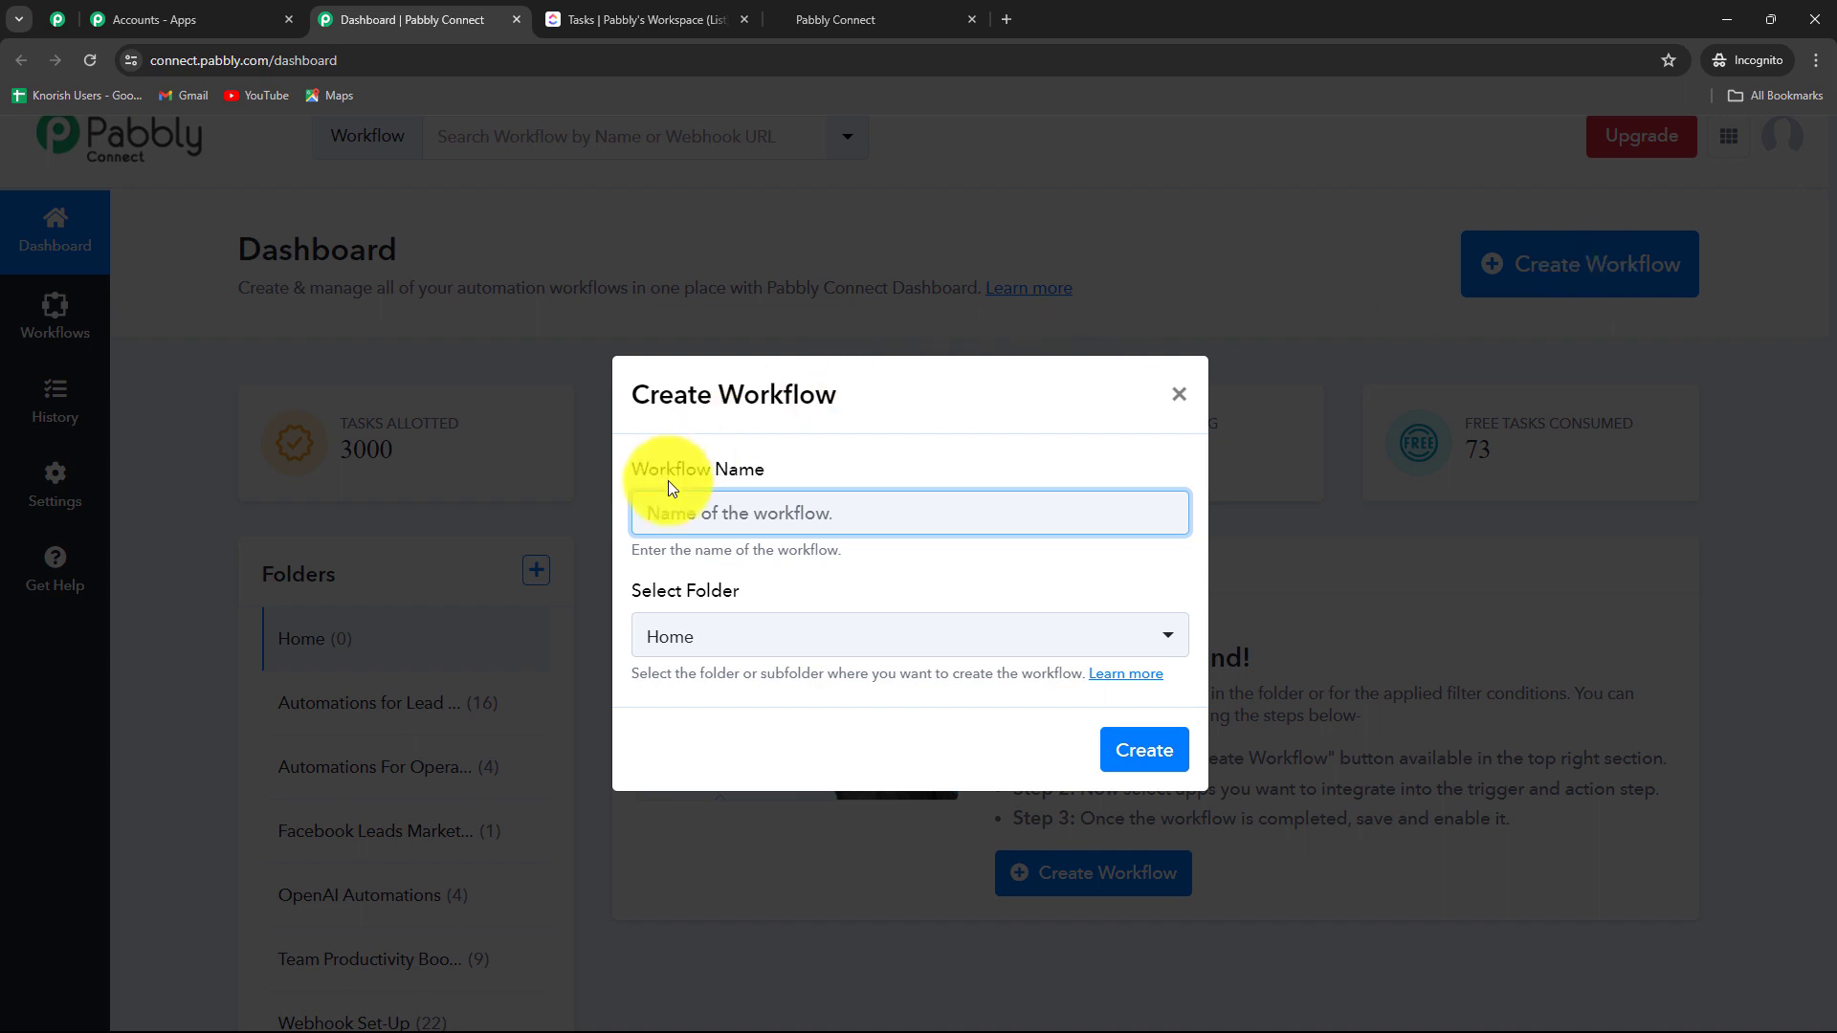
text(Update GoHighLevel Task for Completed ClickUp Task)
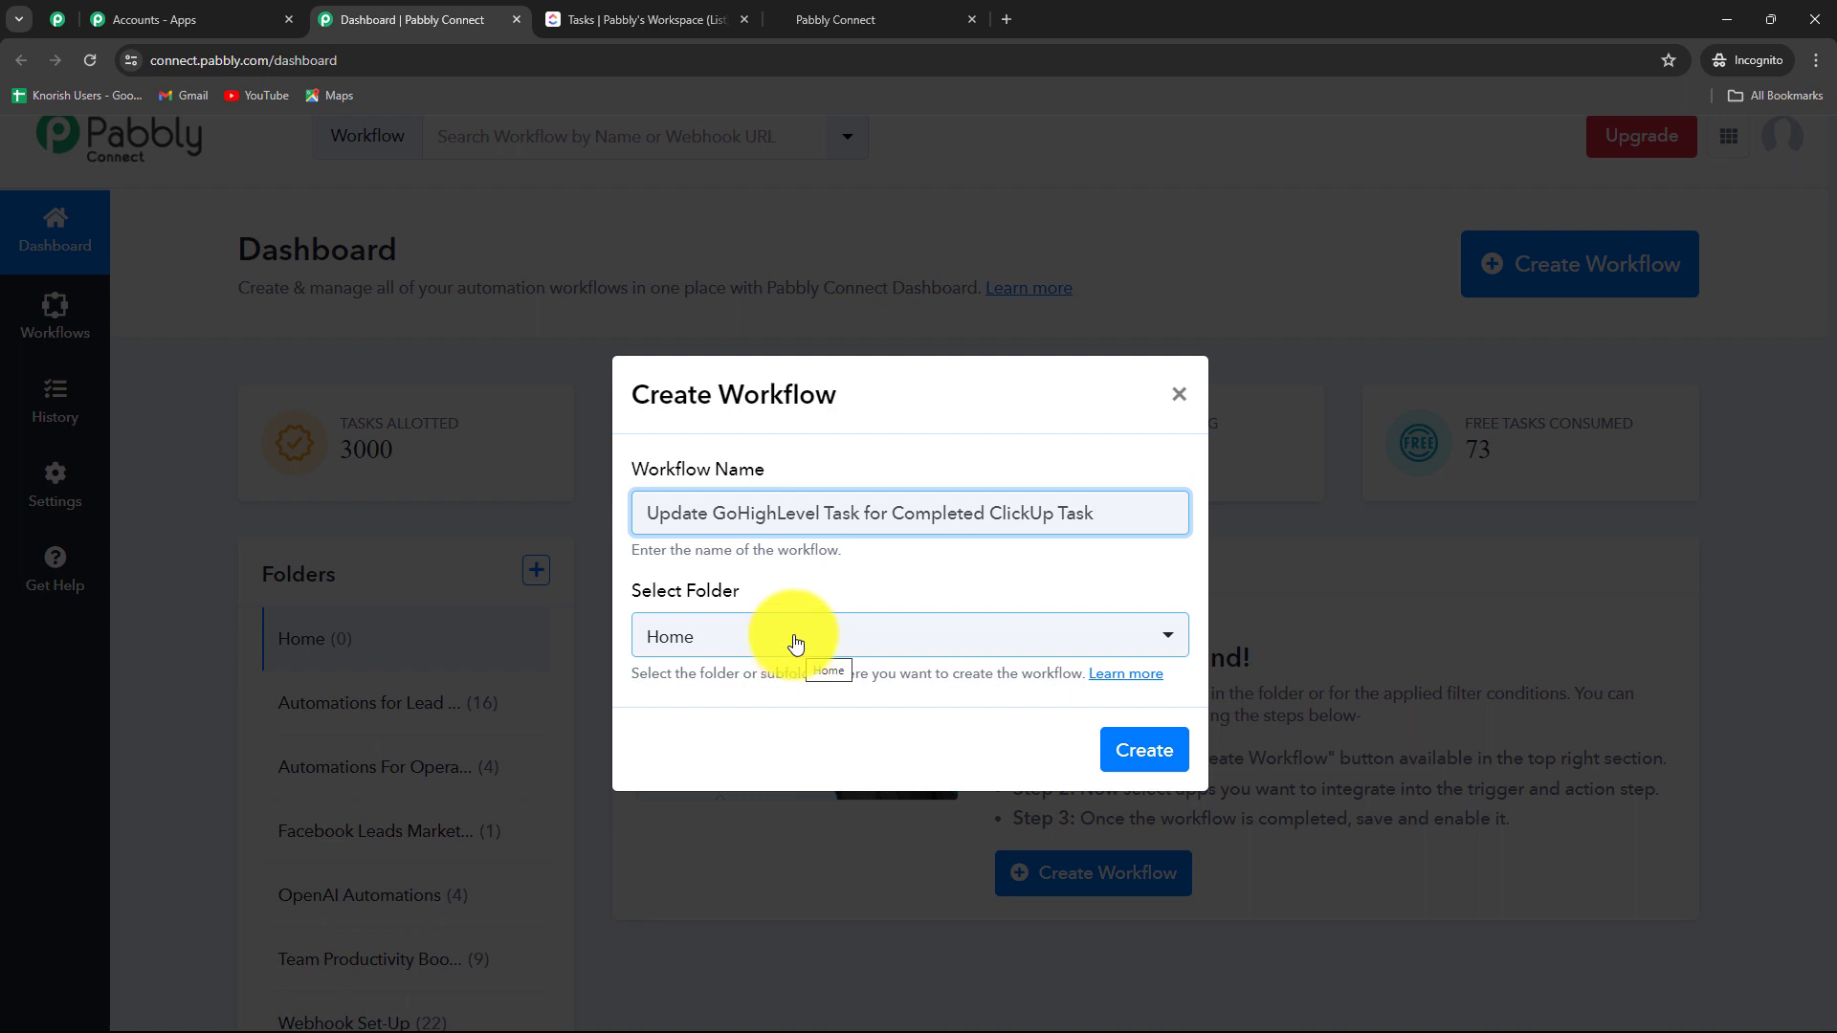
click(796, 643)
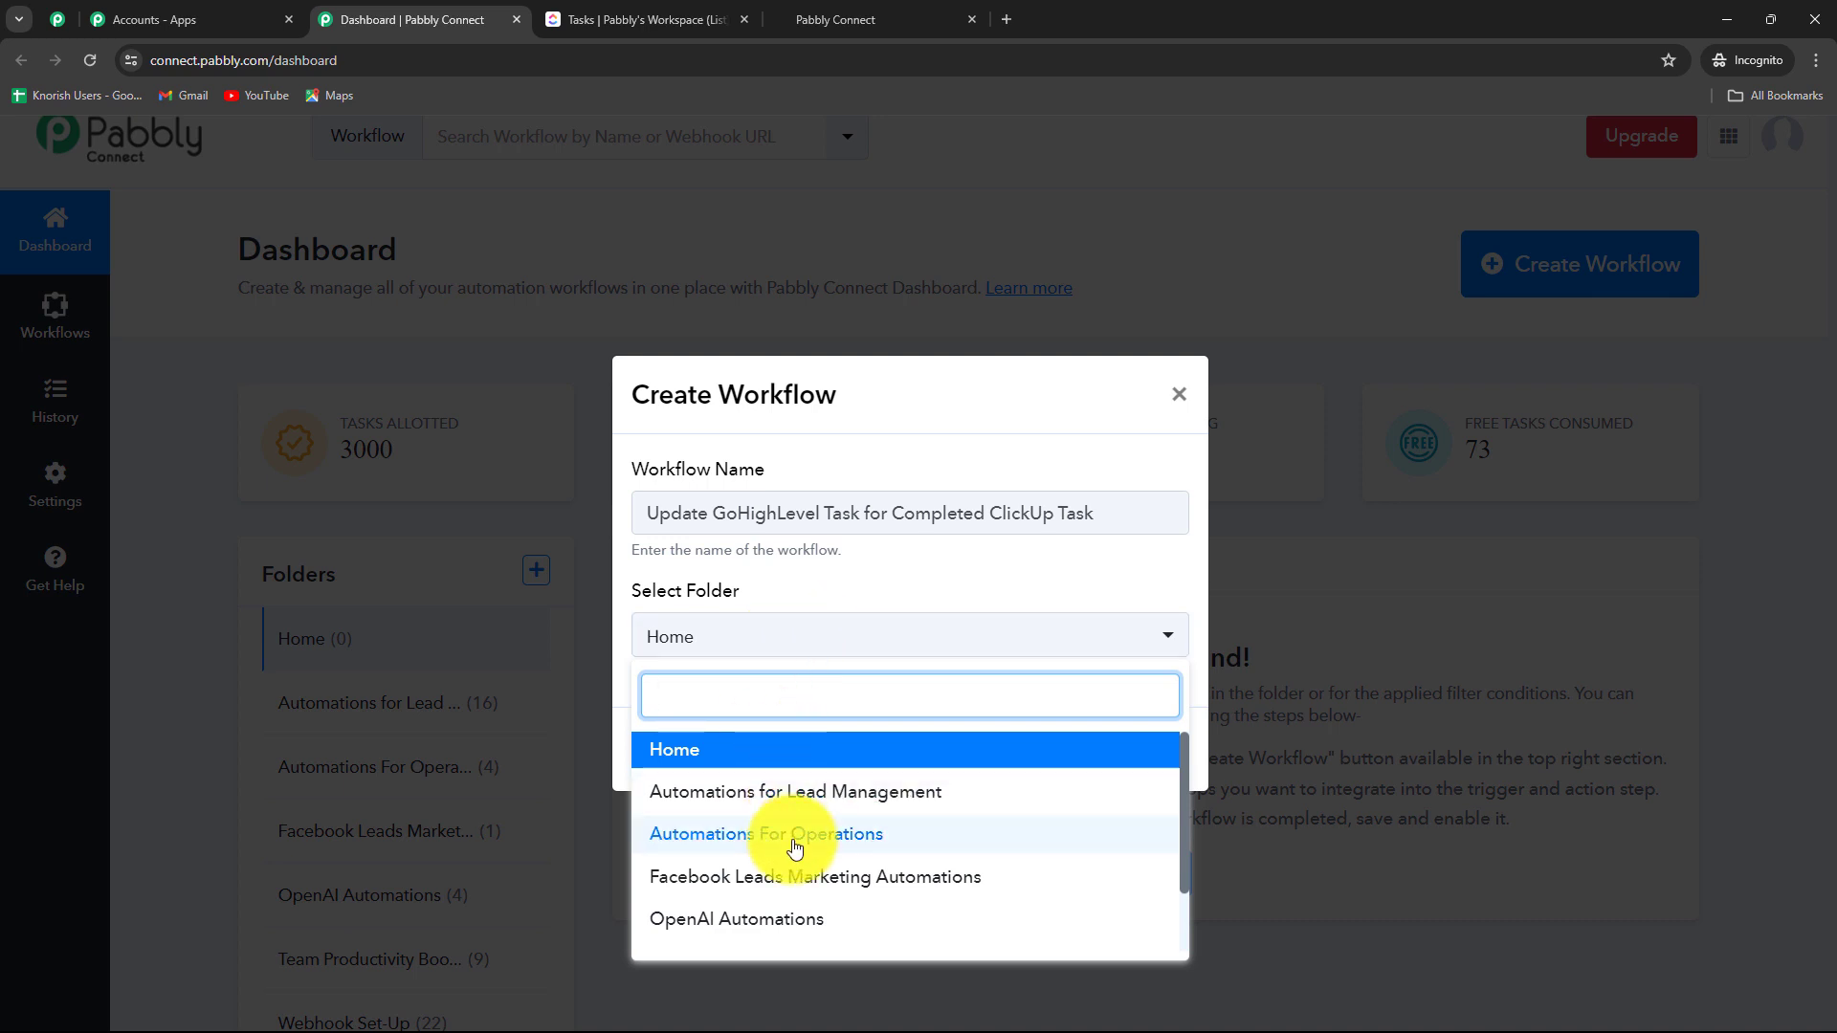
scroll(795, 848, down, 1)
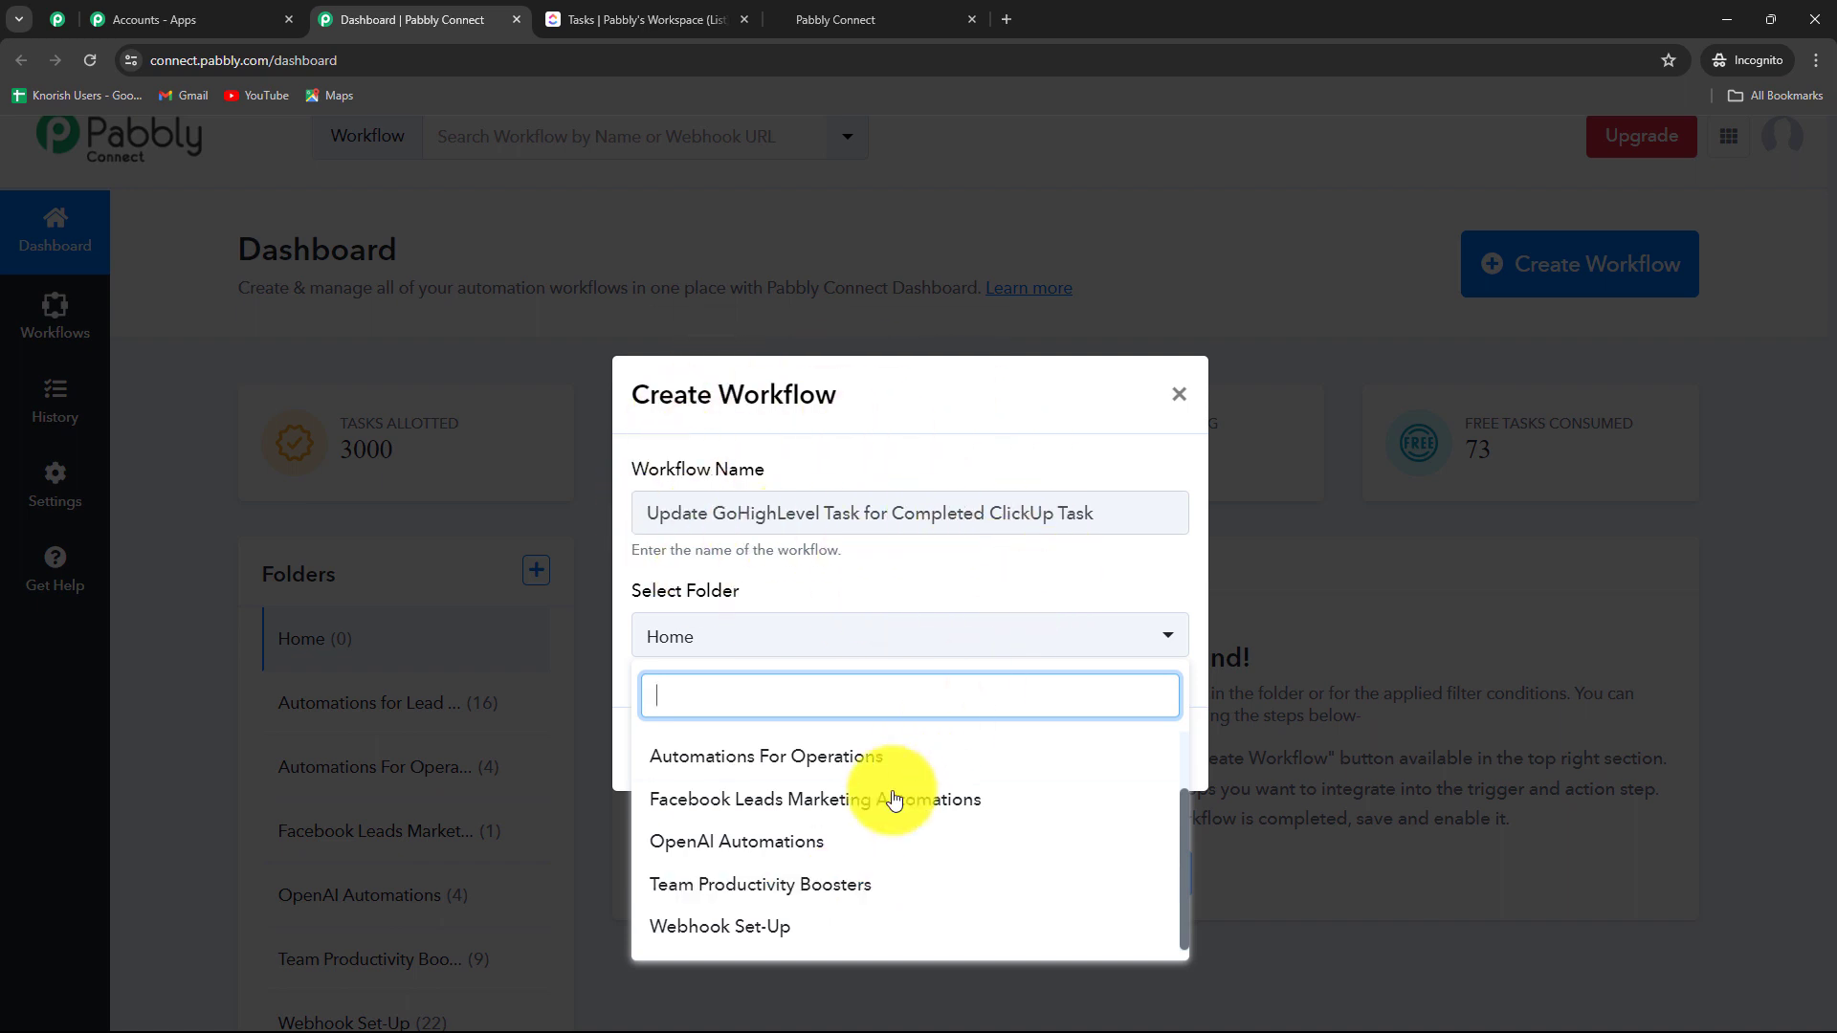
click(827, 896)
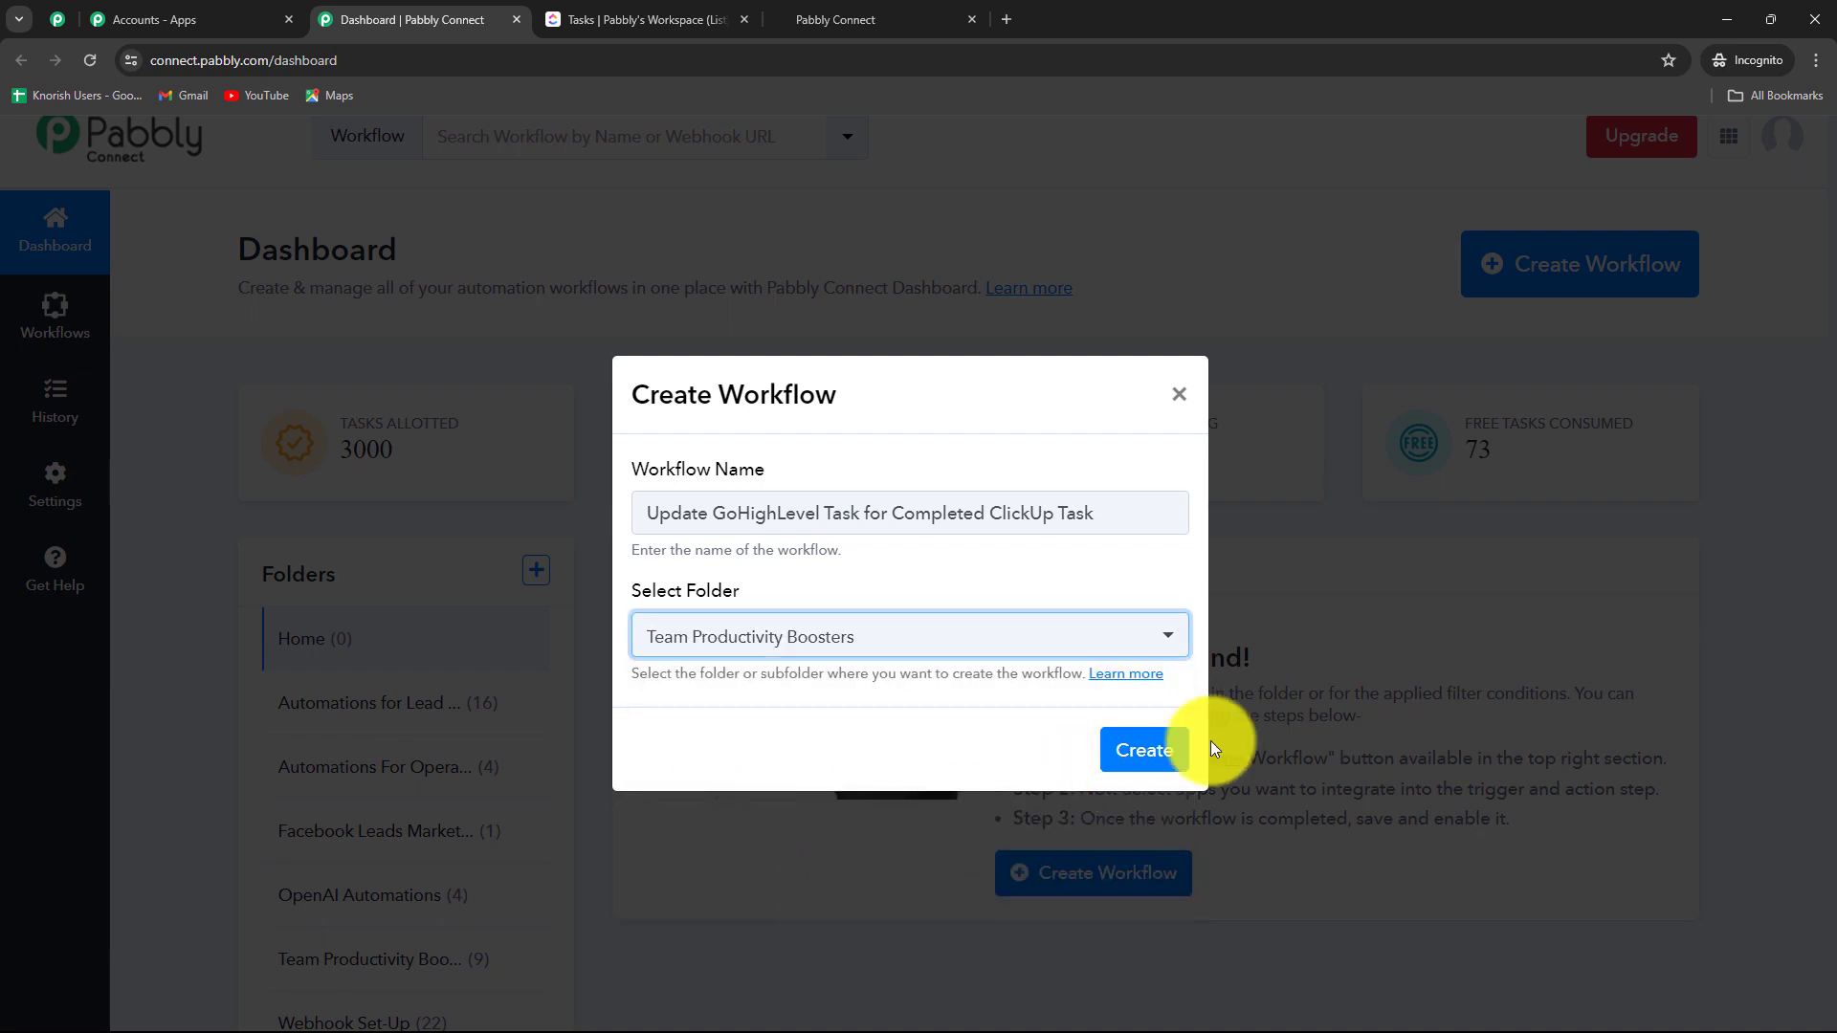
click(1146, 752)
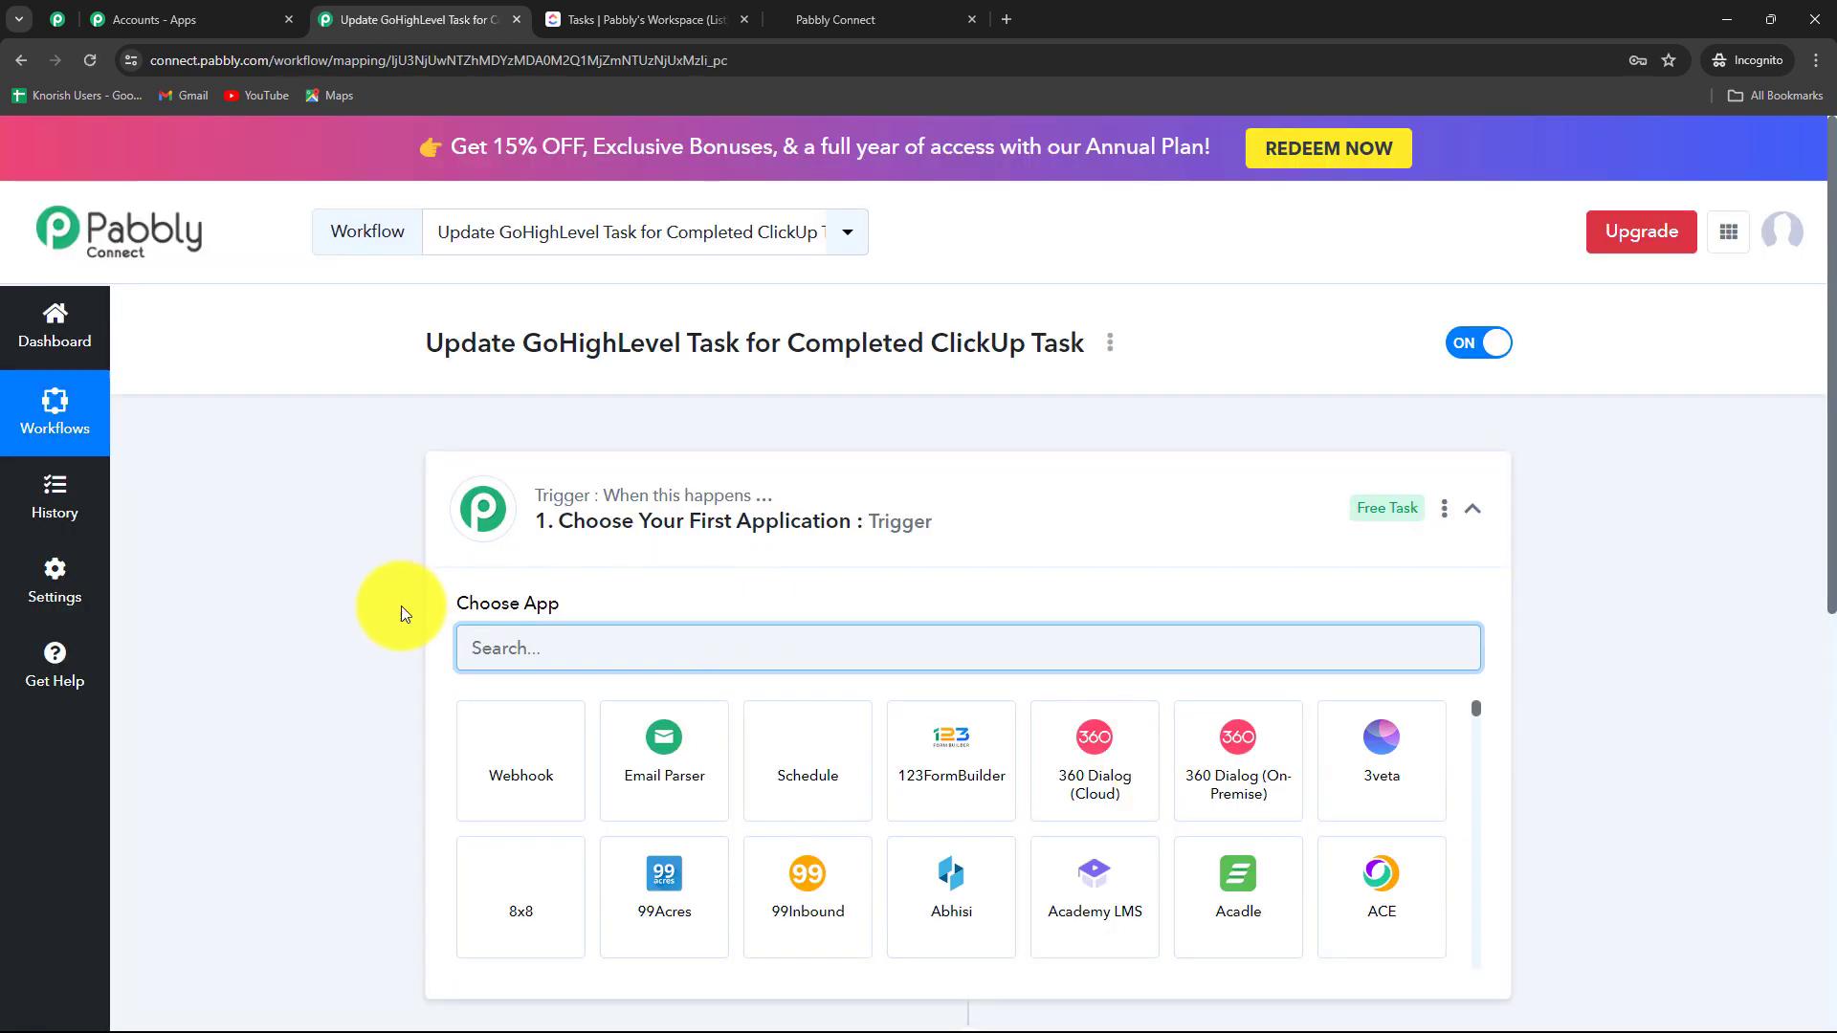
- Review the new workflow's trigger and action steps, the ClickUp task list and the GoHighLevel tasks to be connected
scroll(370, 620, down, 2)
scroll(370, 618, down, 2)
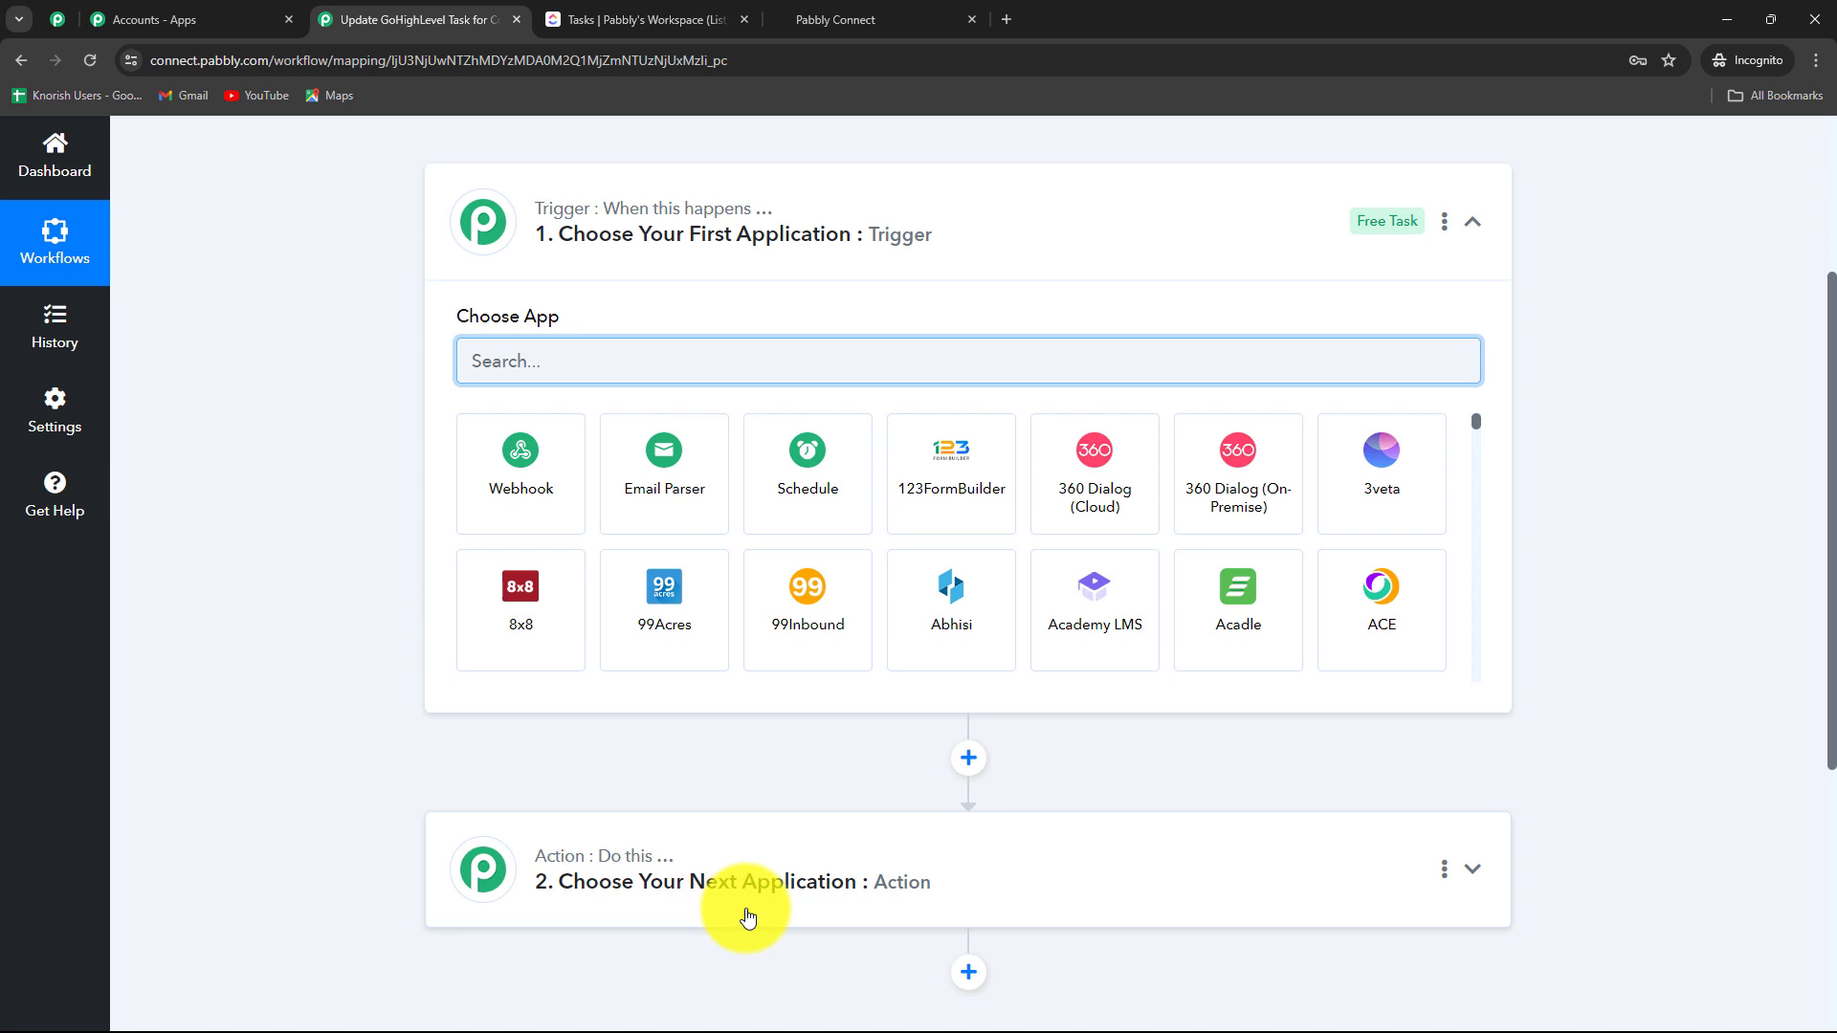
click(618, 15)
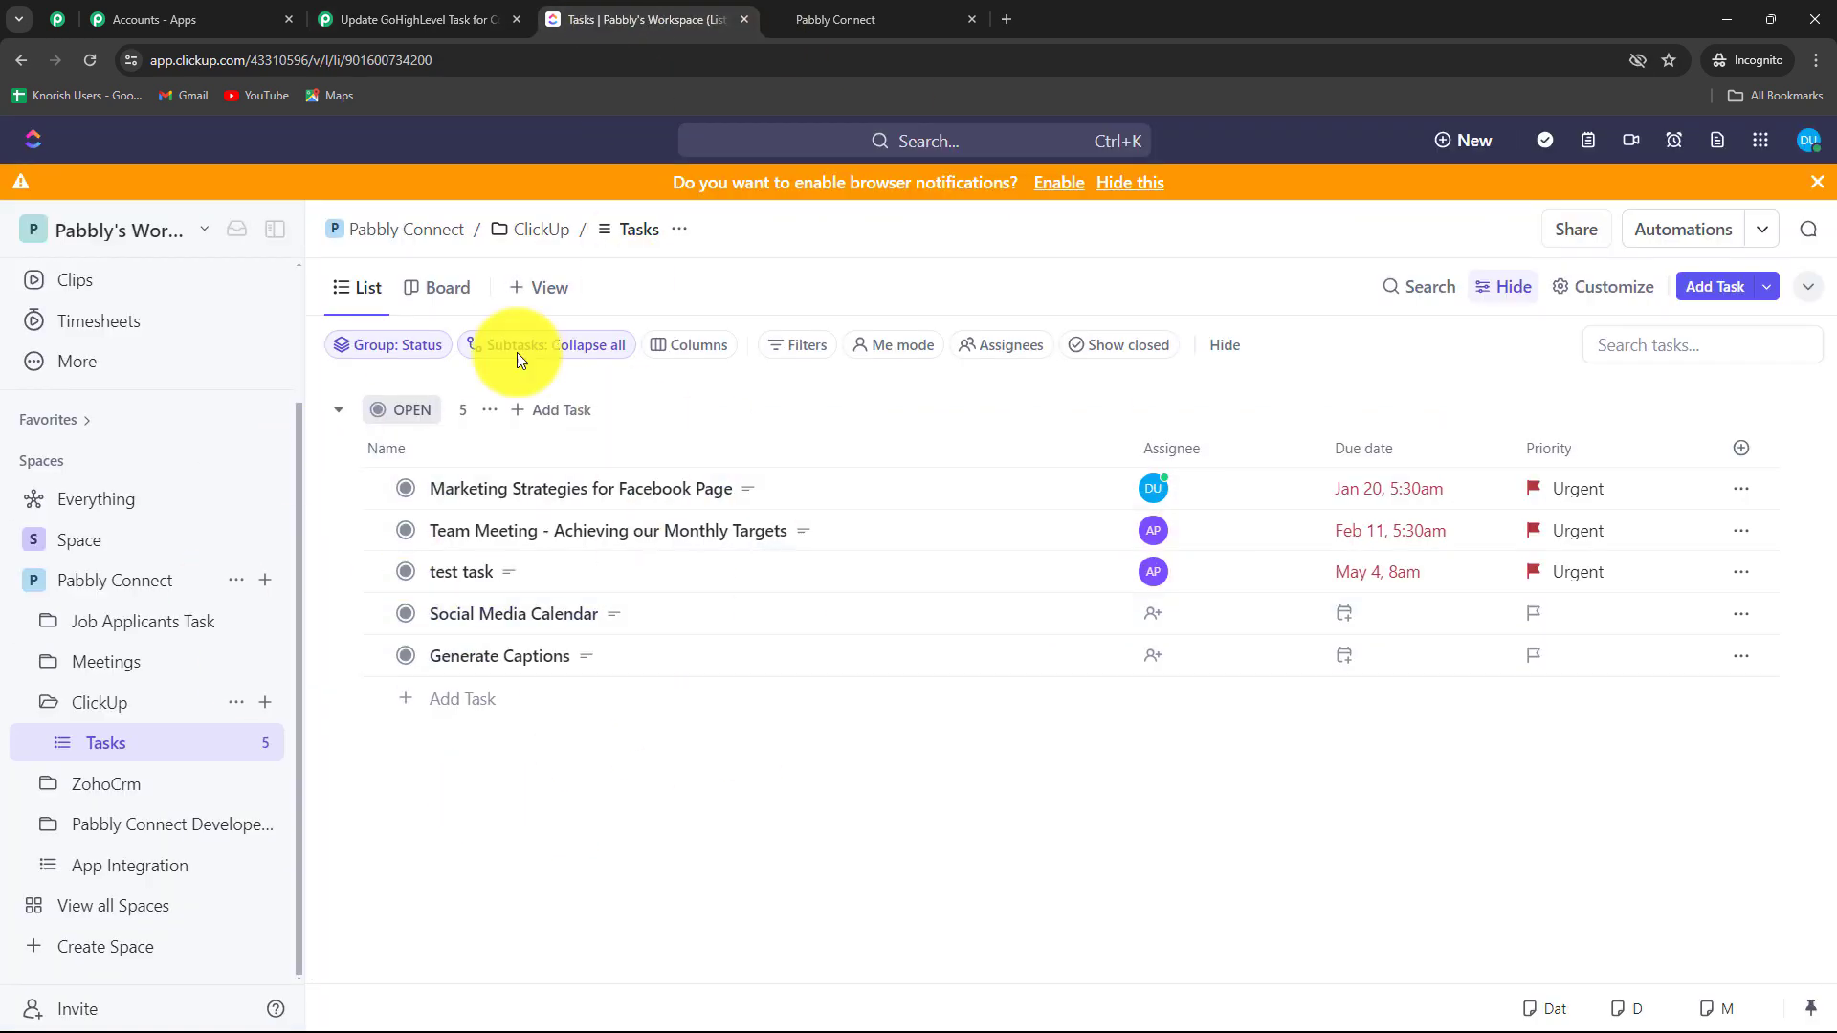
click(804, 17)
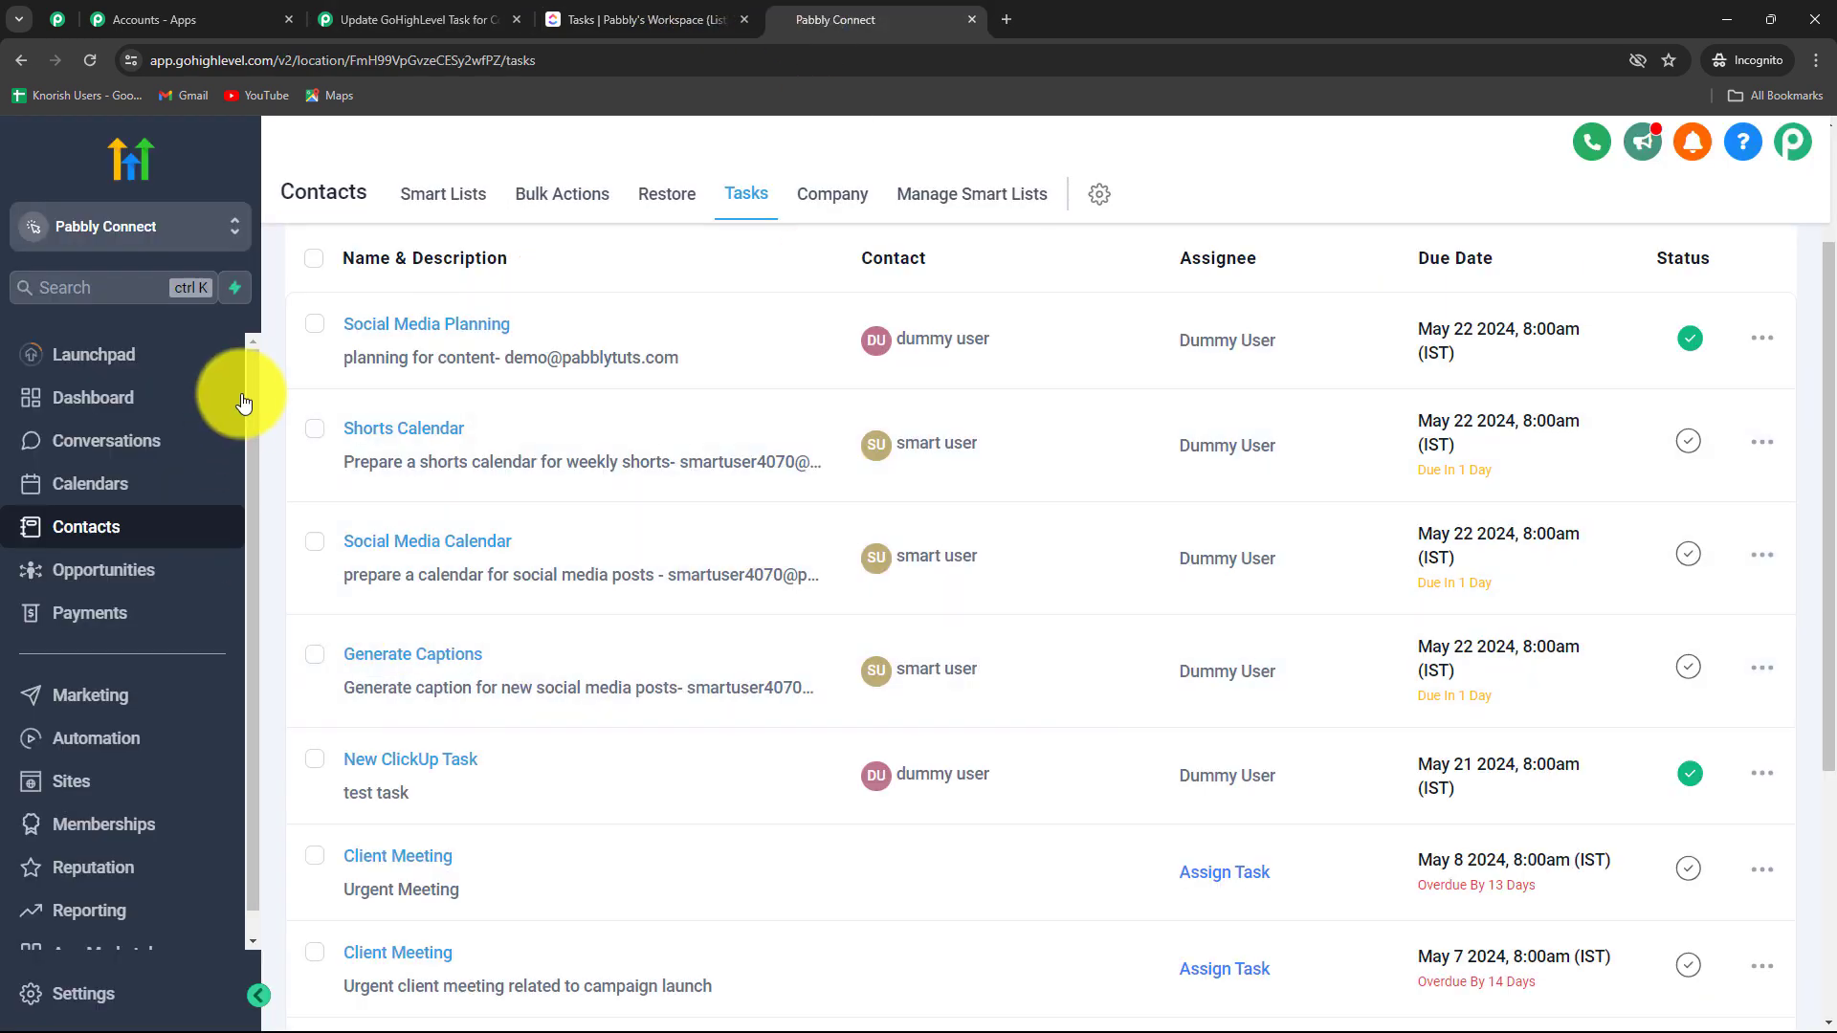
- Return to the new workflow and set its trigger to ClickUp with the Task Updated event
click(411, 19)
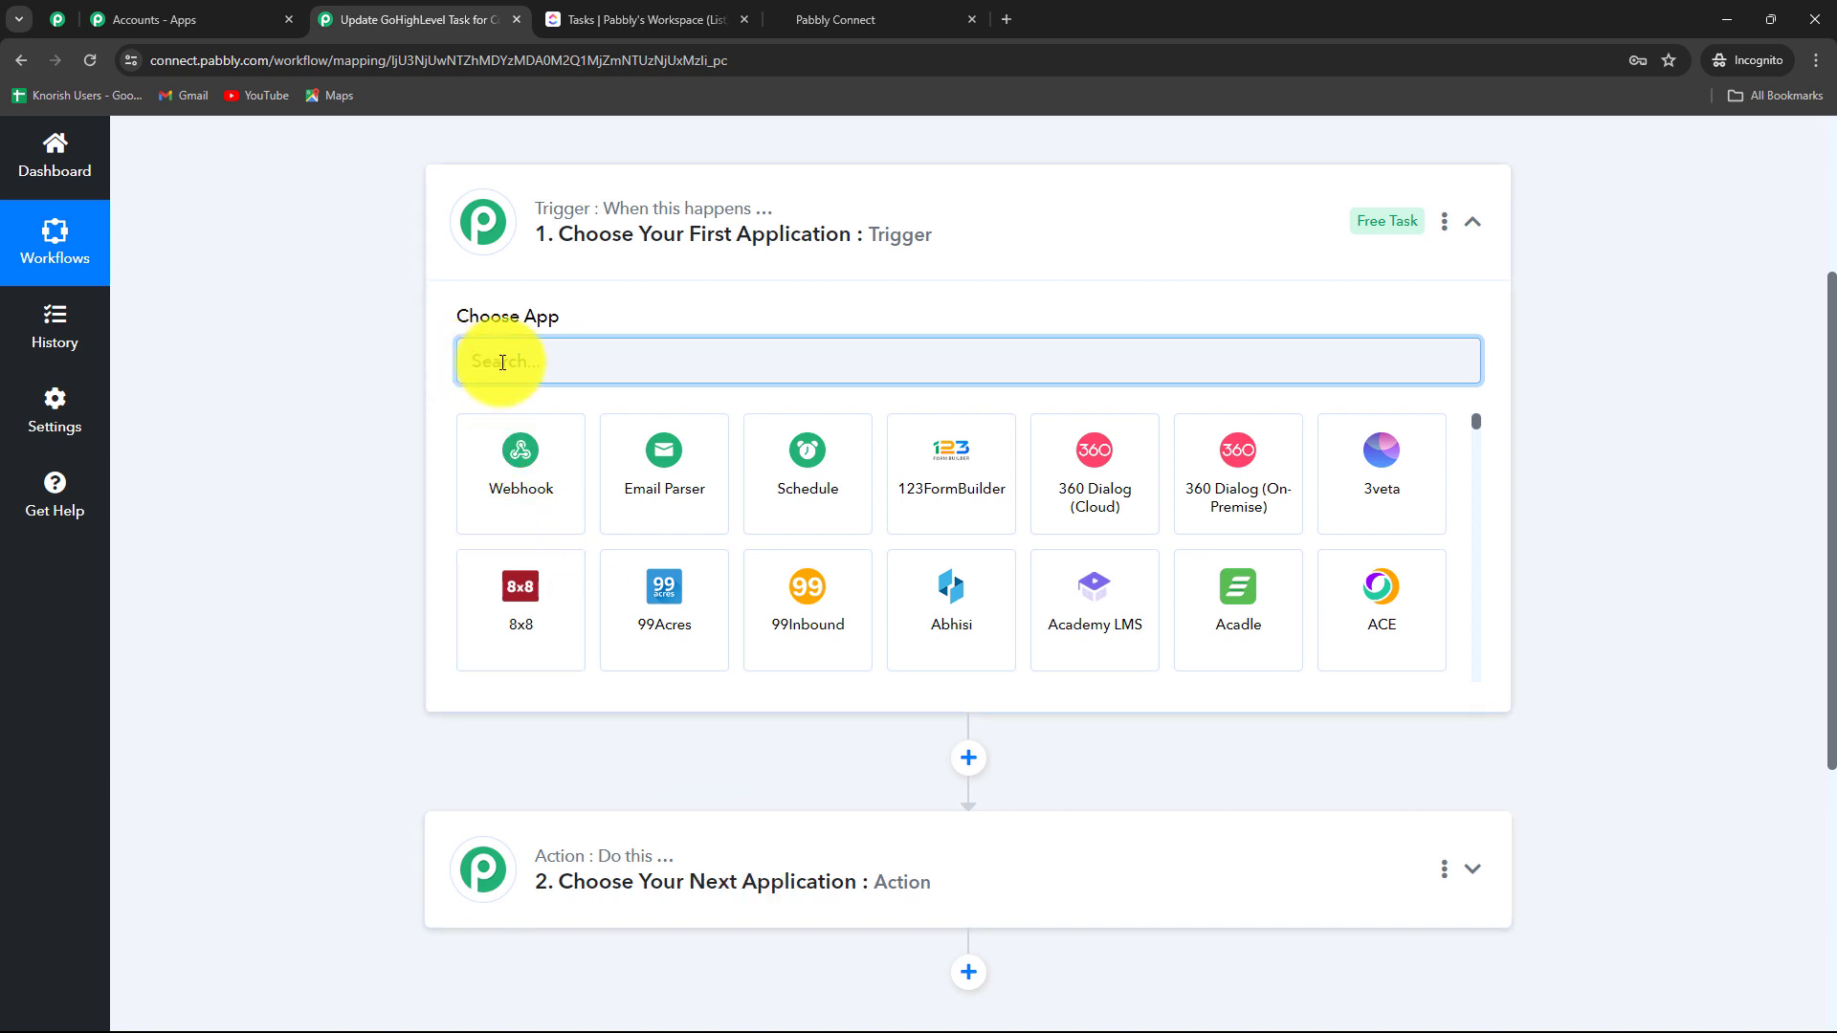
key(Caps_Lock)
text(cl)
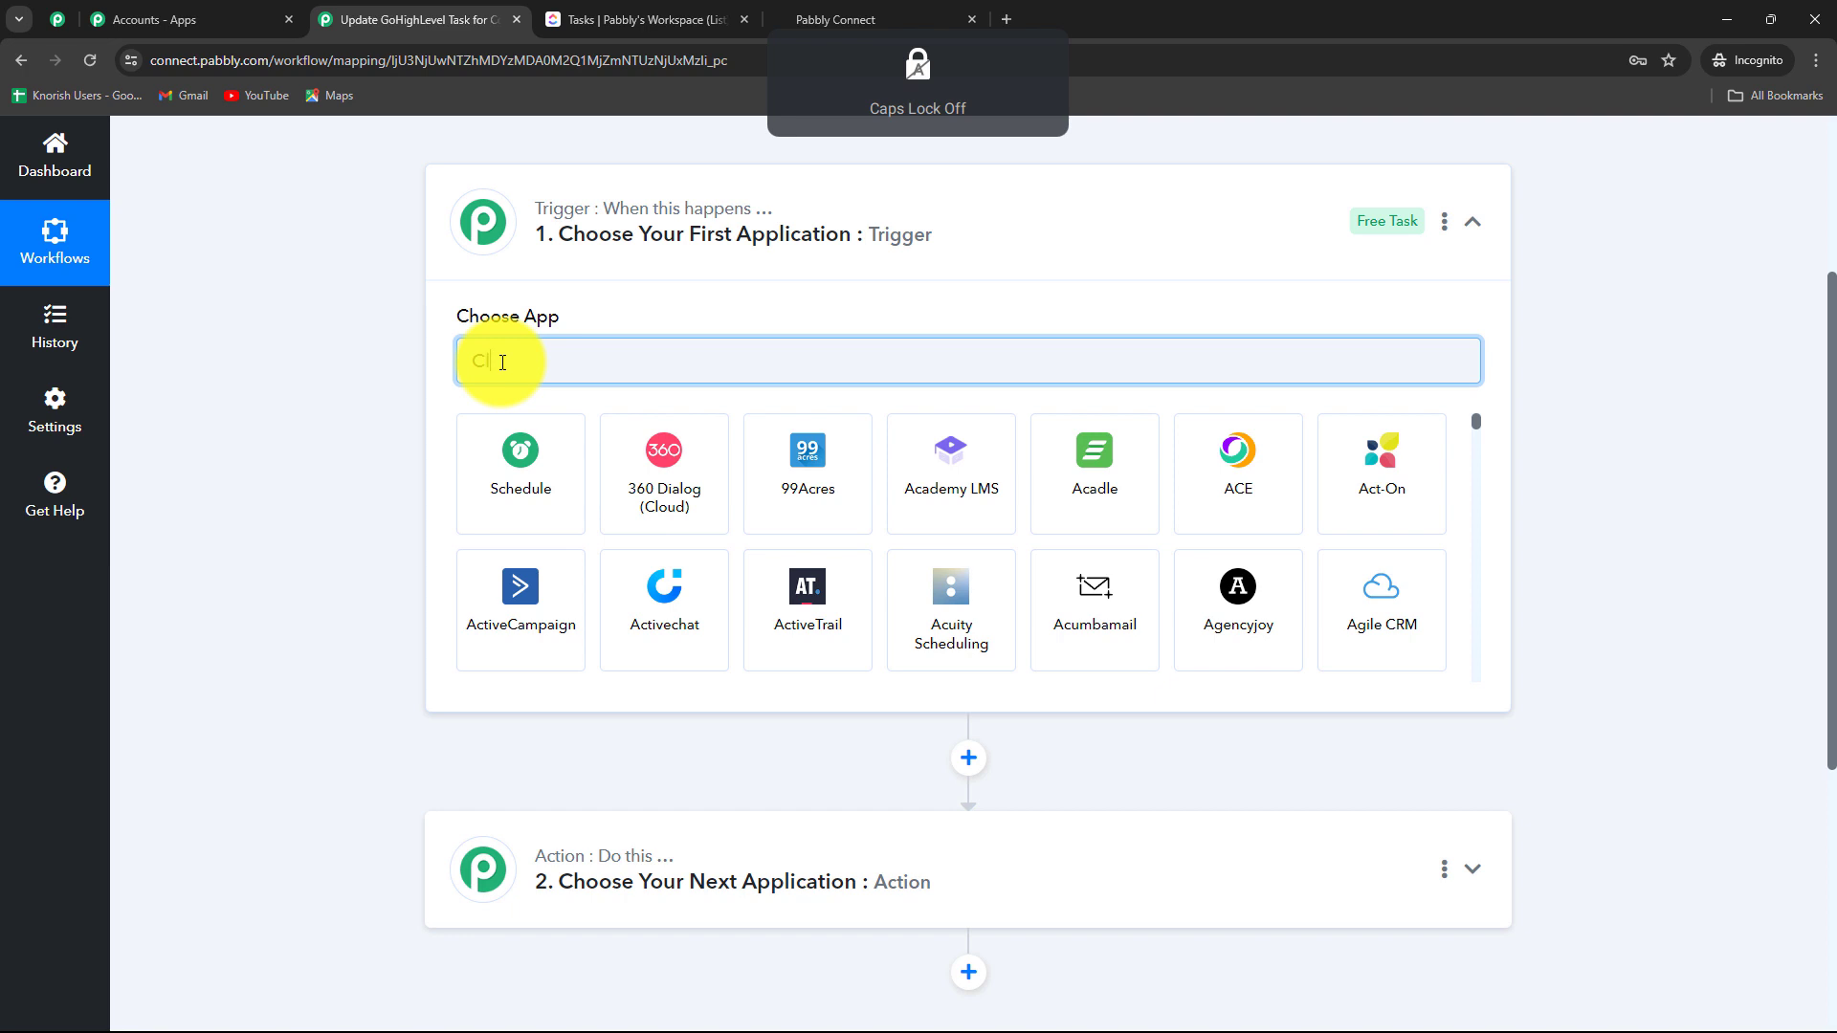
text(ick)
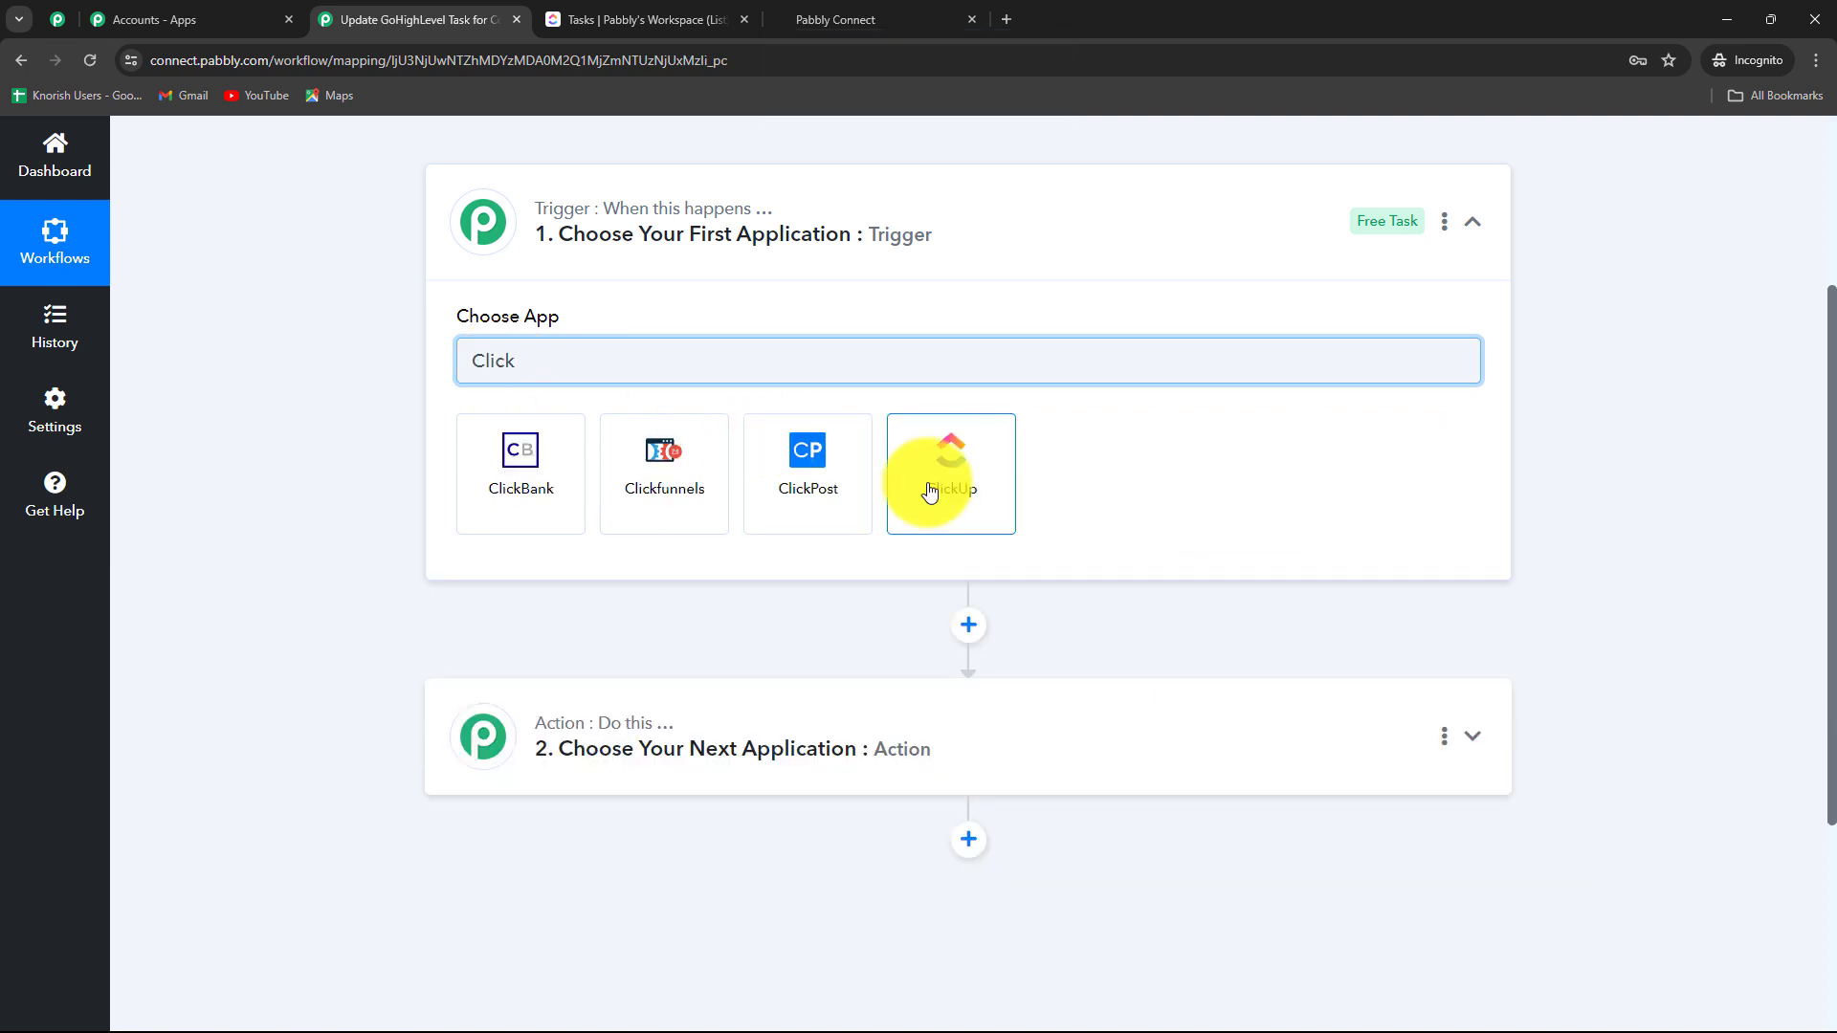
click(929, 490)
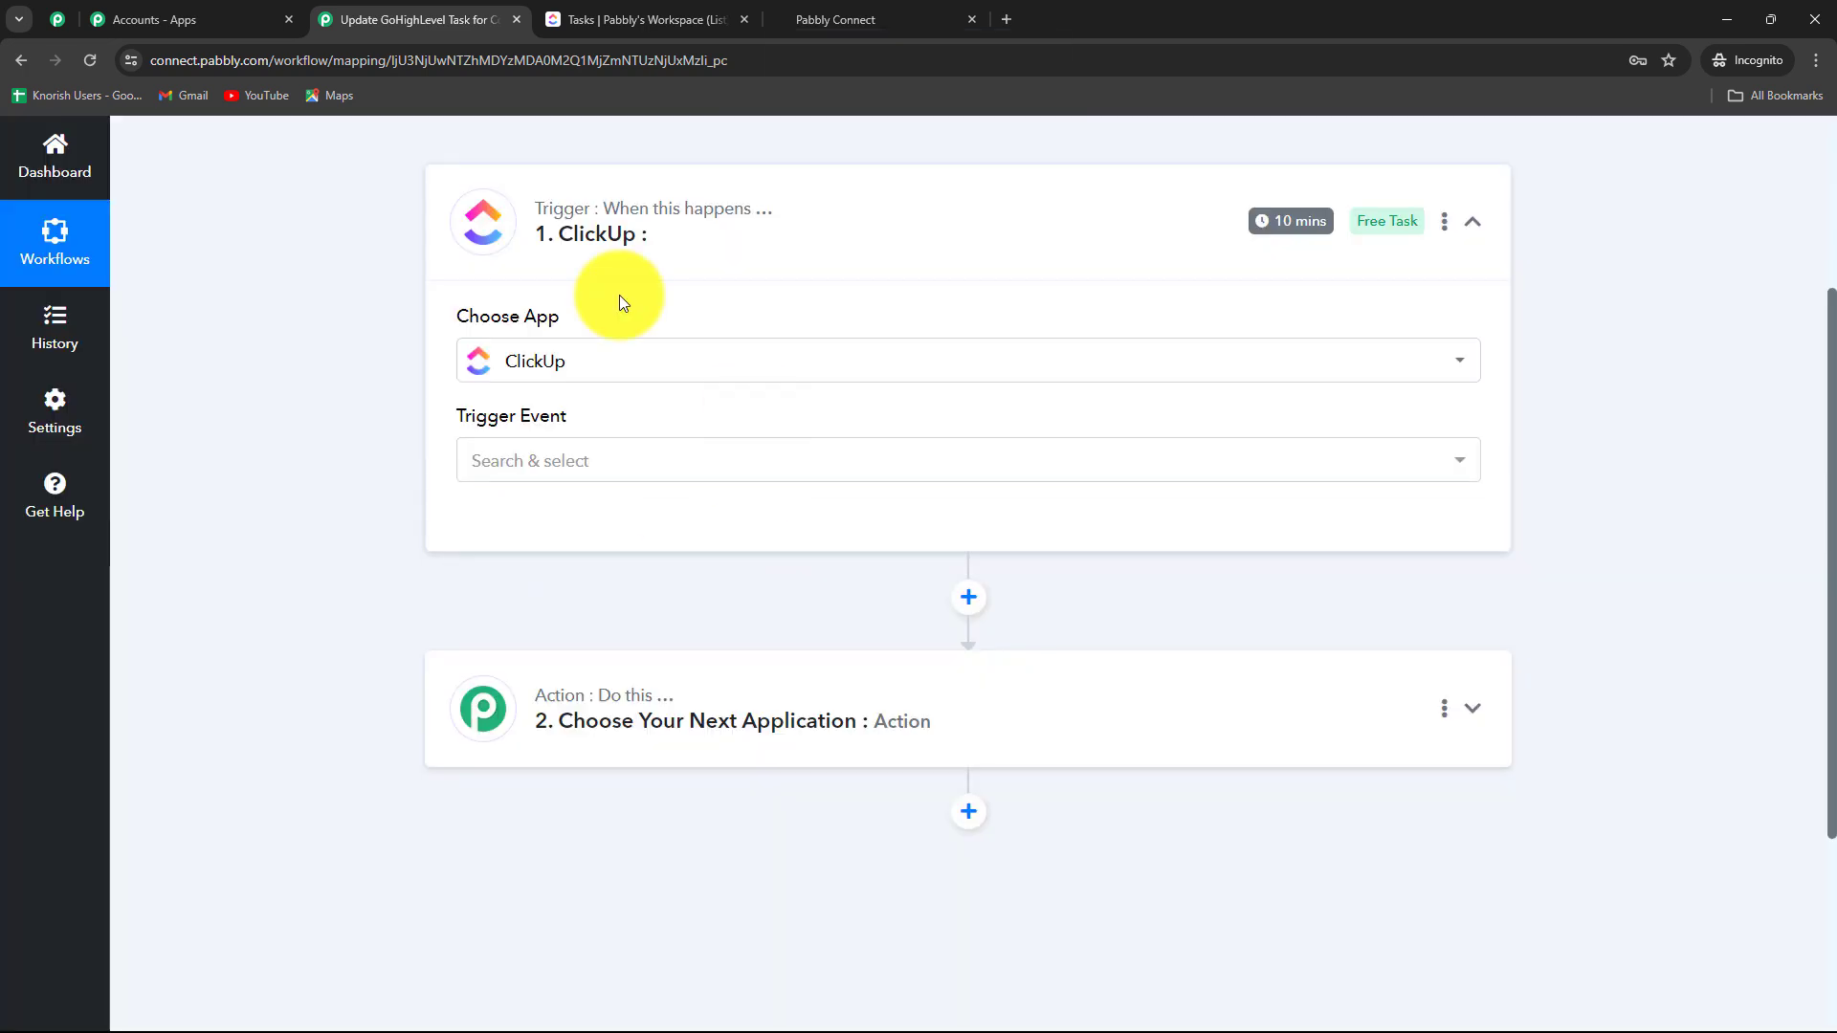
click(550, 469)
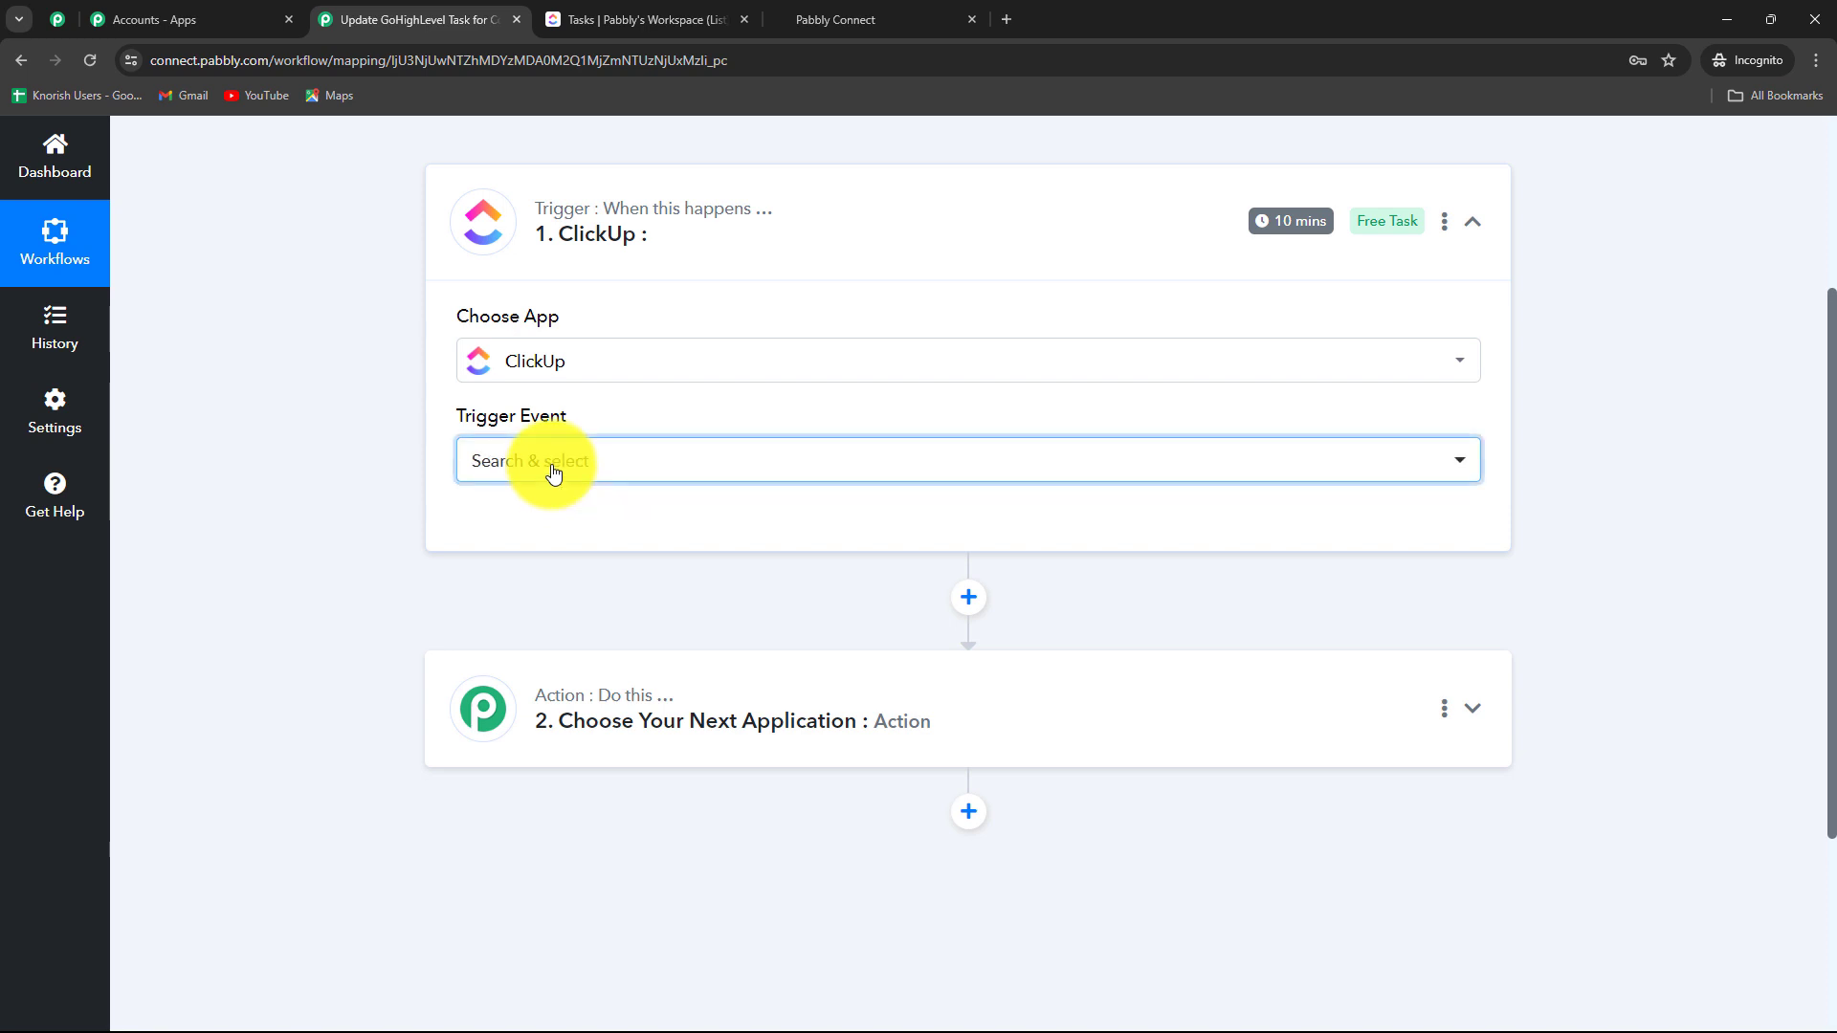
text(update)
click(571, 585)
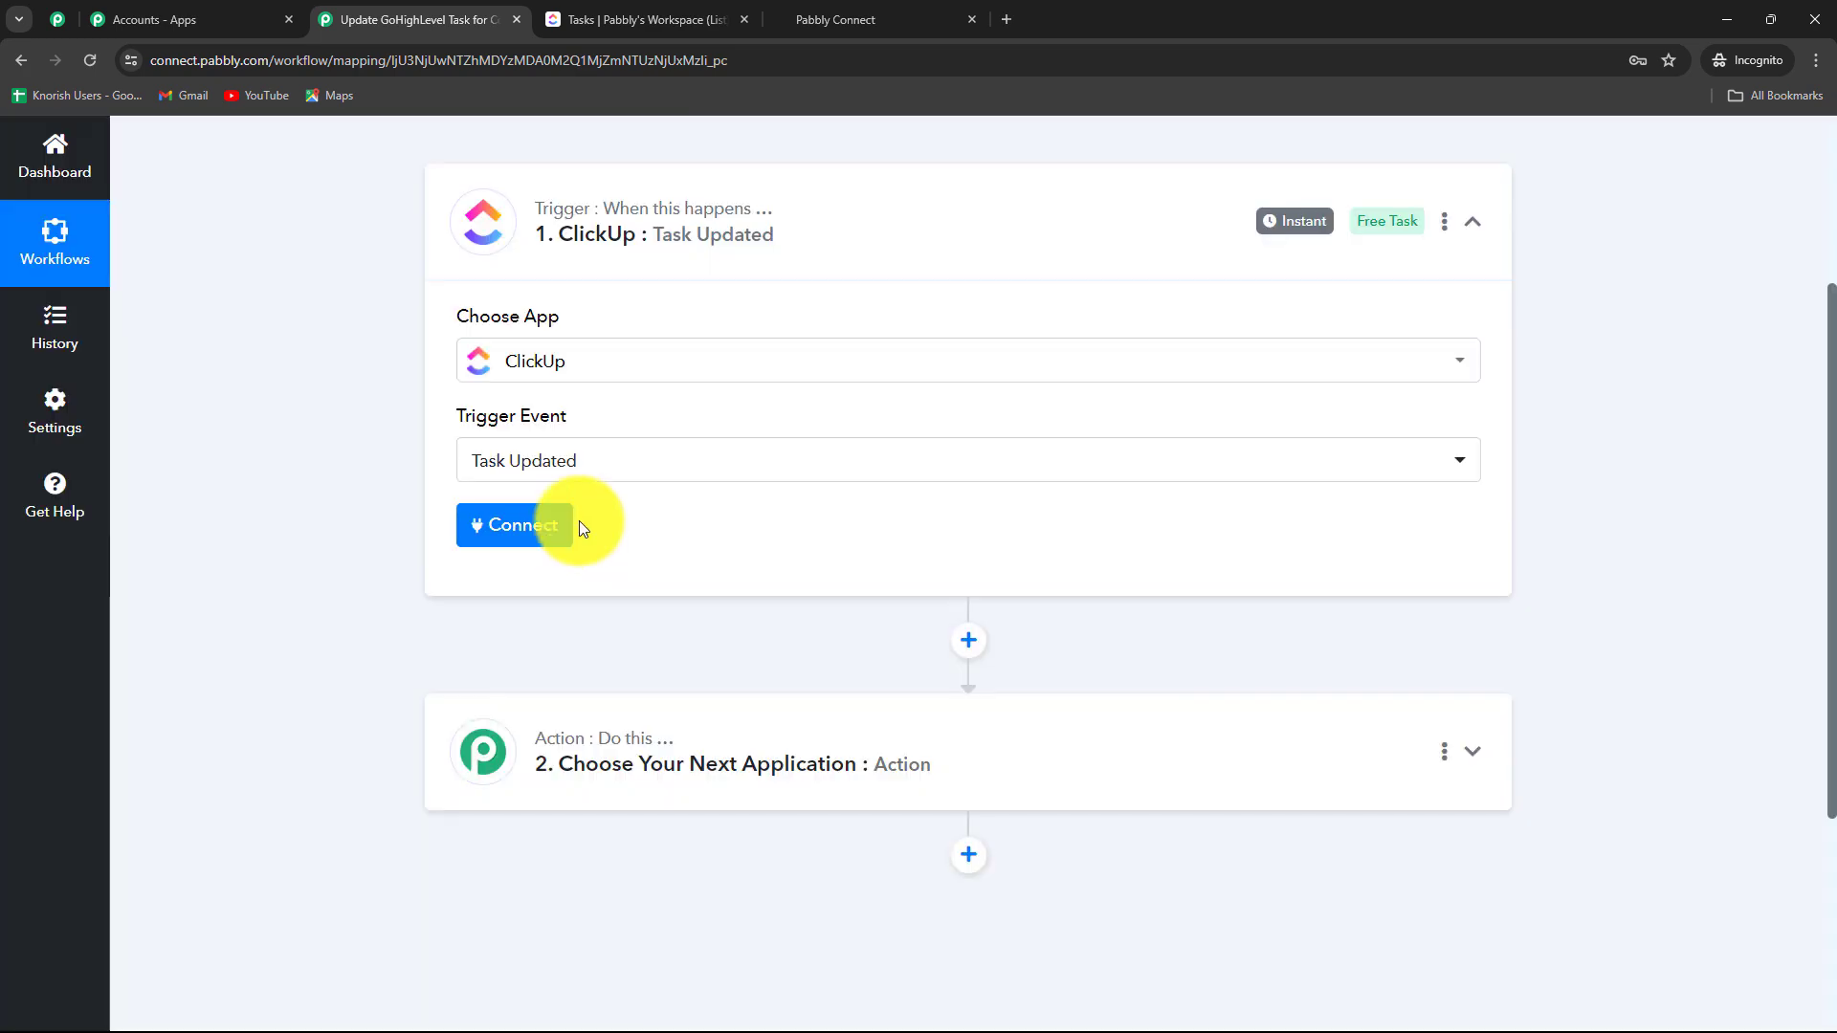
- Start adding a new ClickUp connection for the trigger and read where the API token is found
click(579, 12)
click(479, 19)
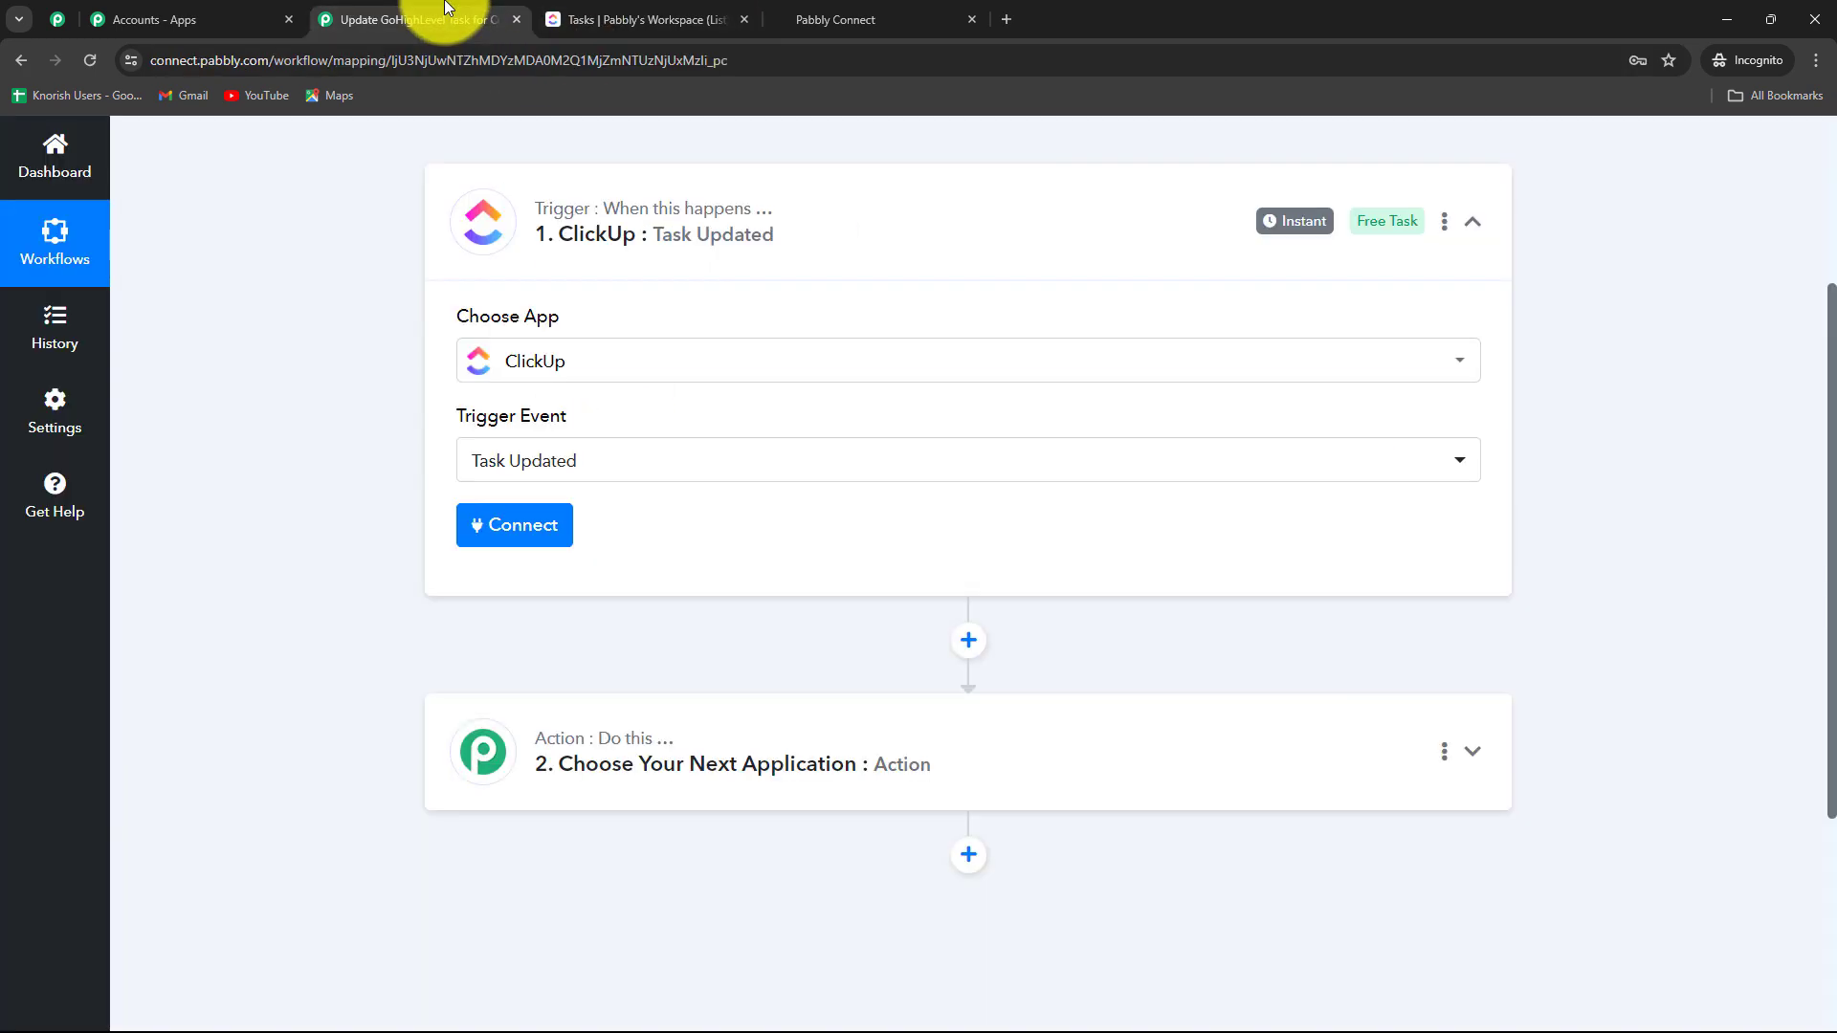
click(505, 543)
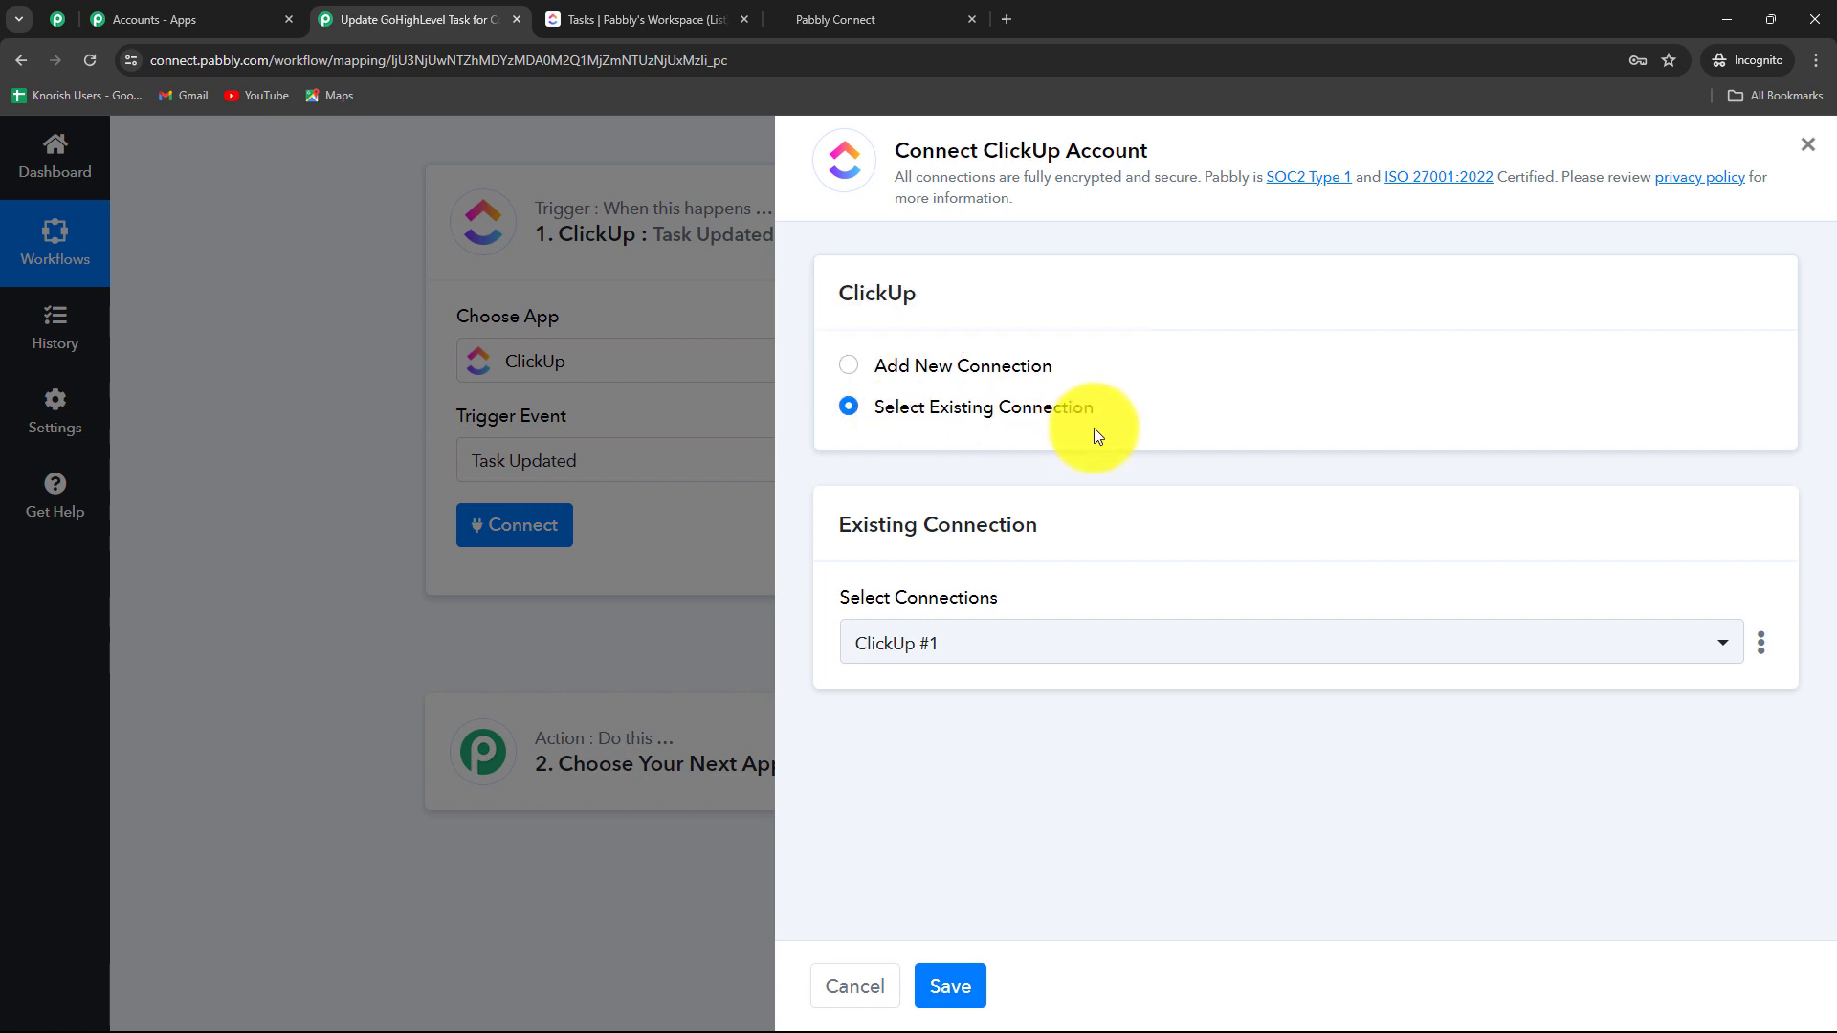
click(849, 368)
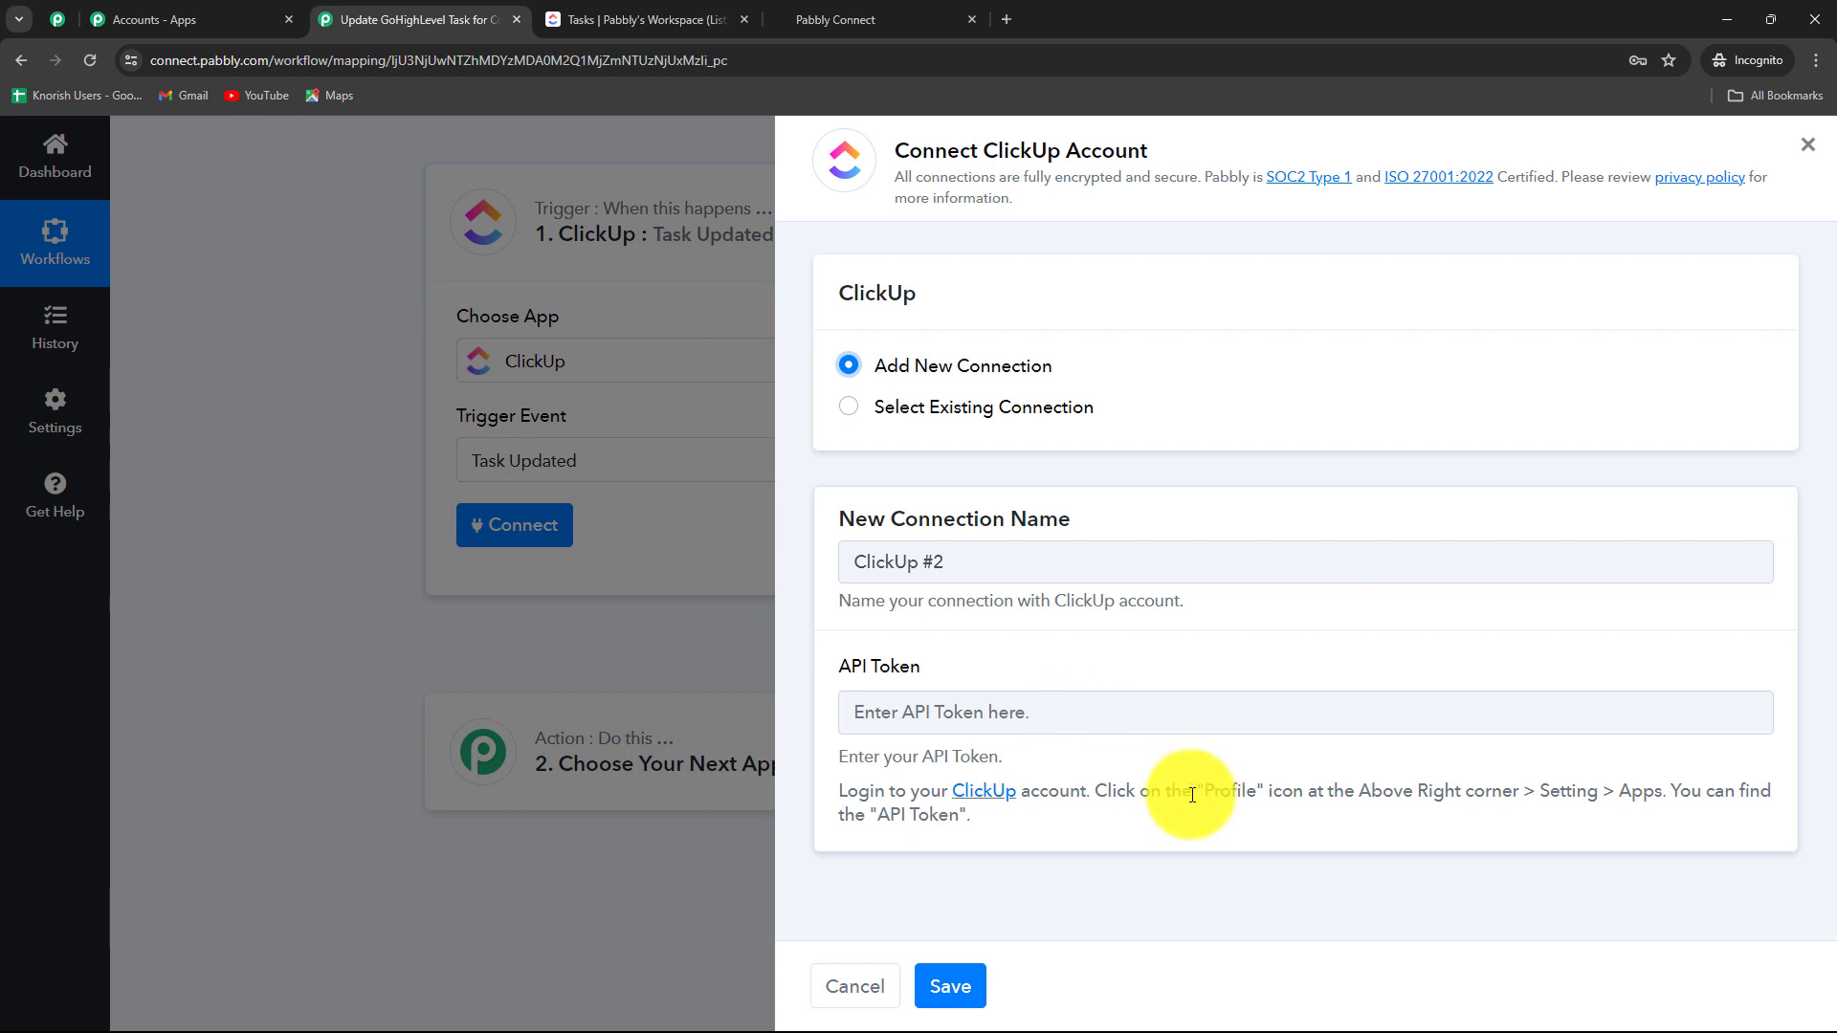
drag(1193, 792, 1678, 795)
click(1629, 823)
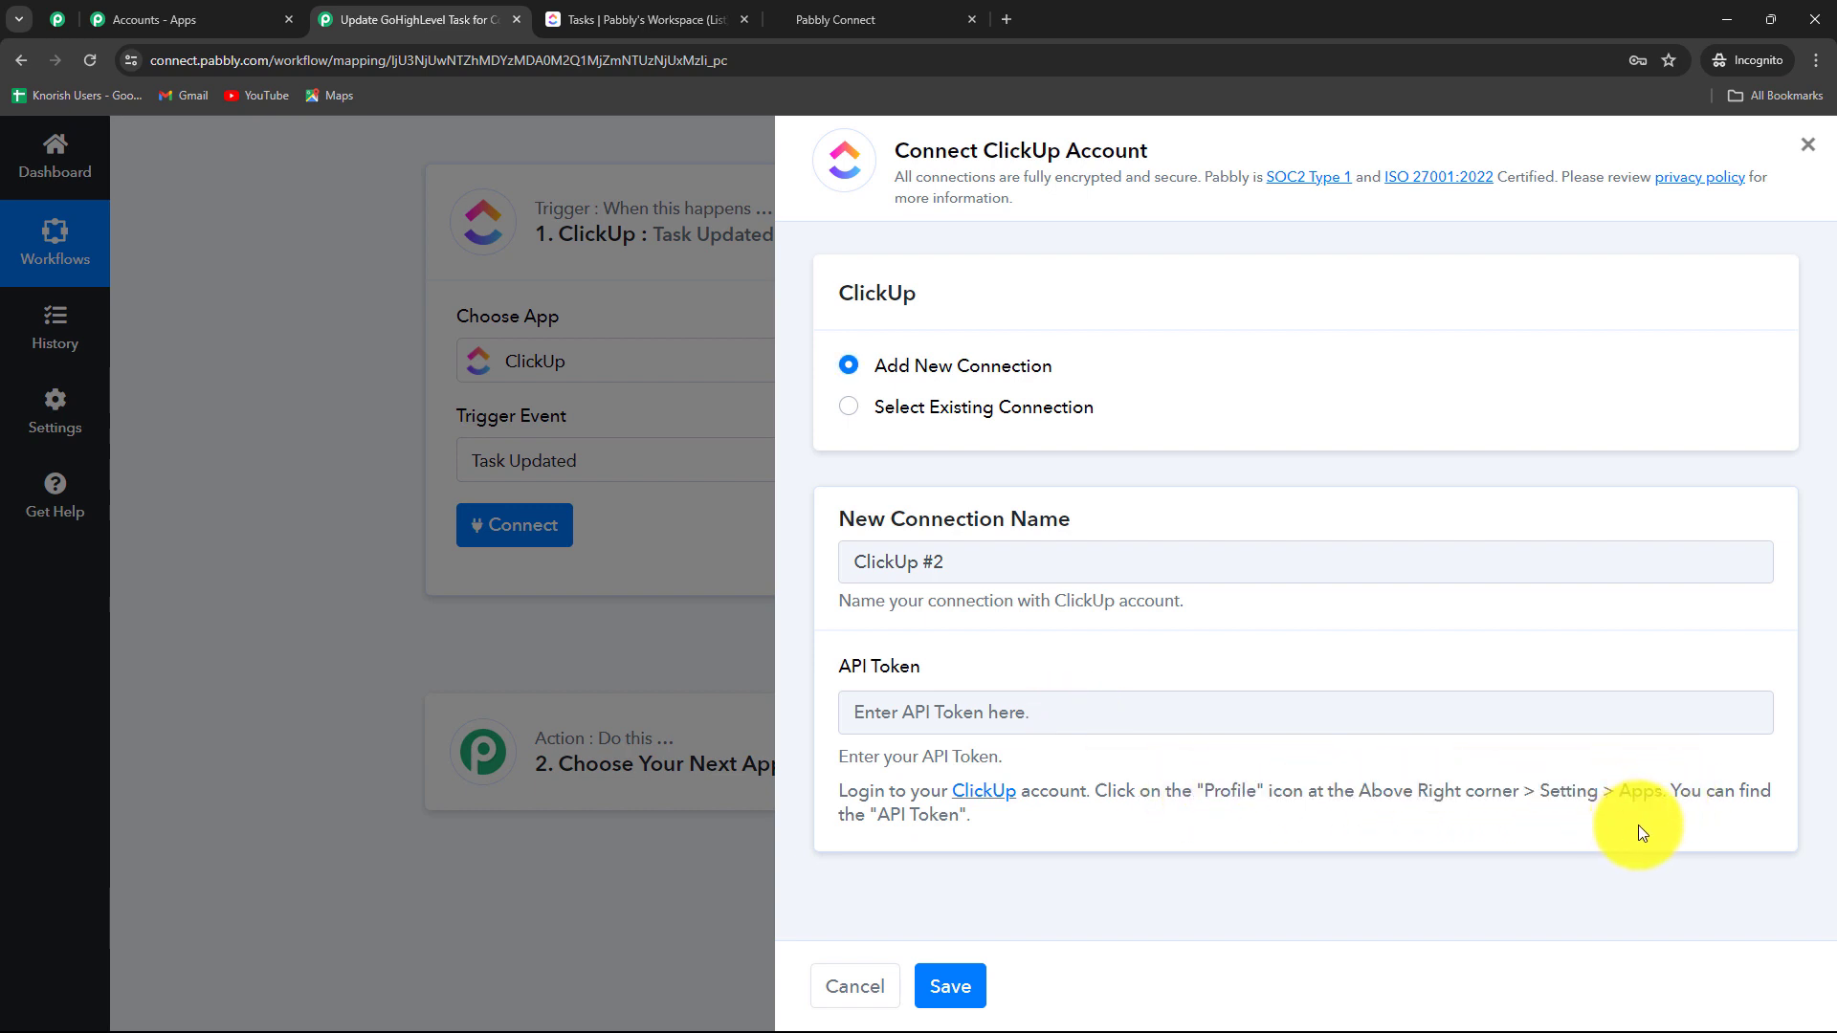
- Switch to ClickUp and copy the account's API token from the Apps section of the user settings
click(606, 19)
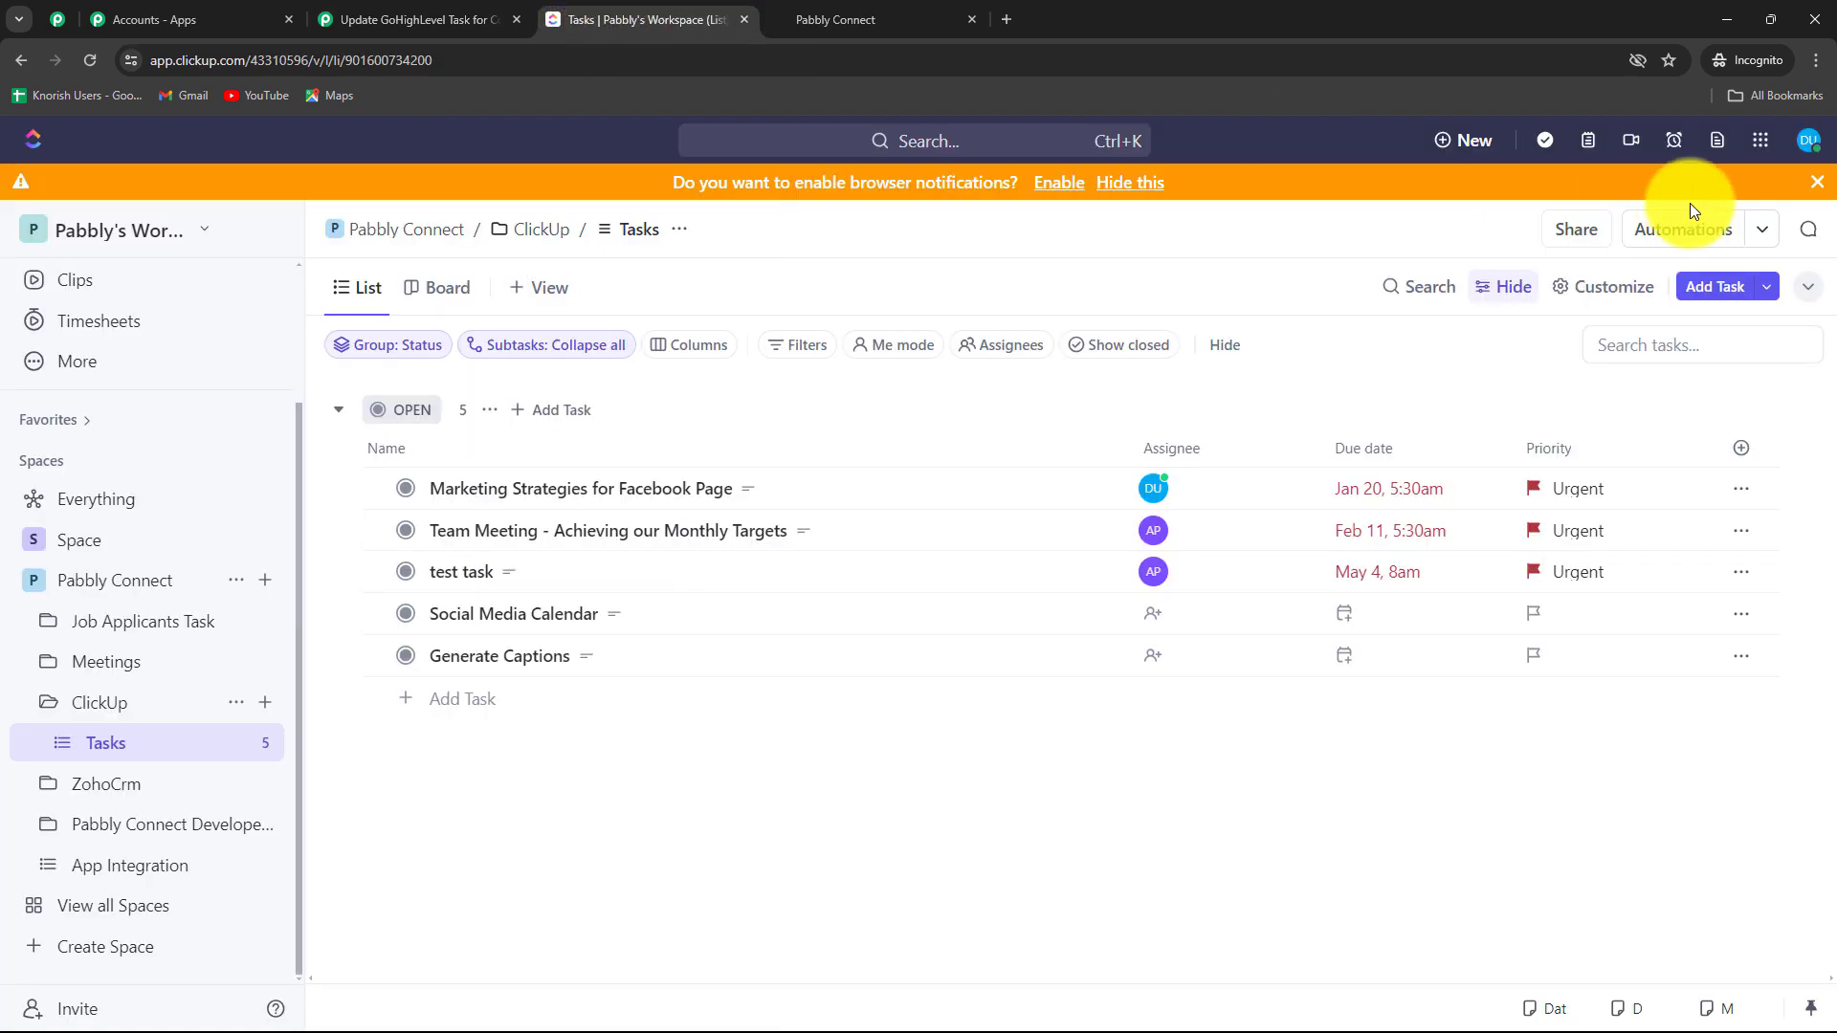
click(1807, 146)
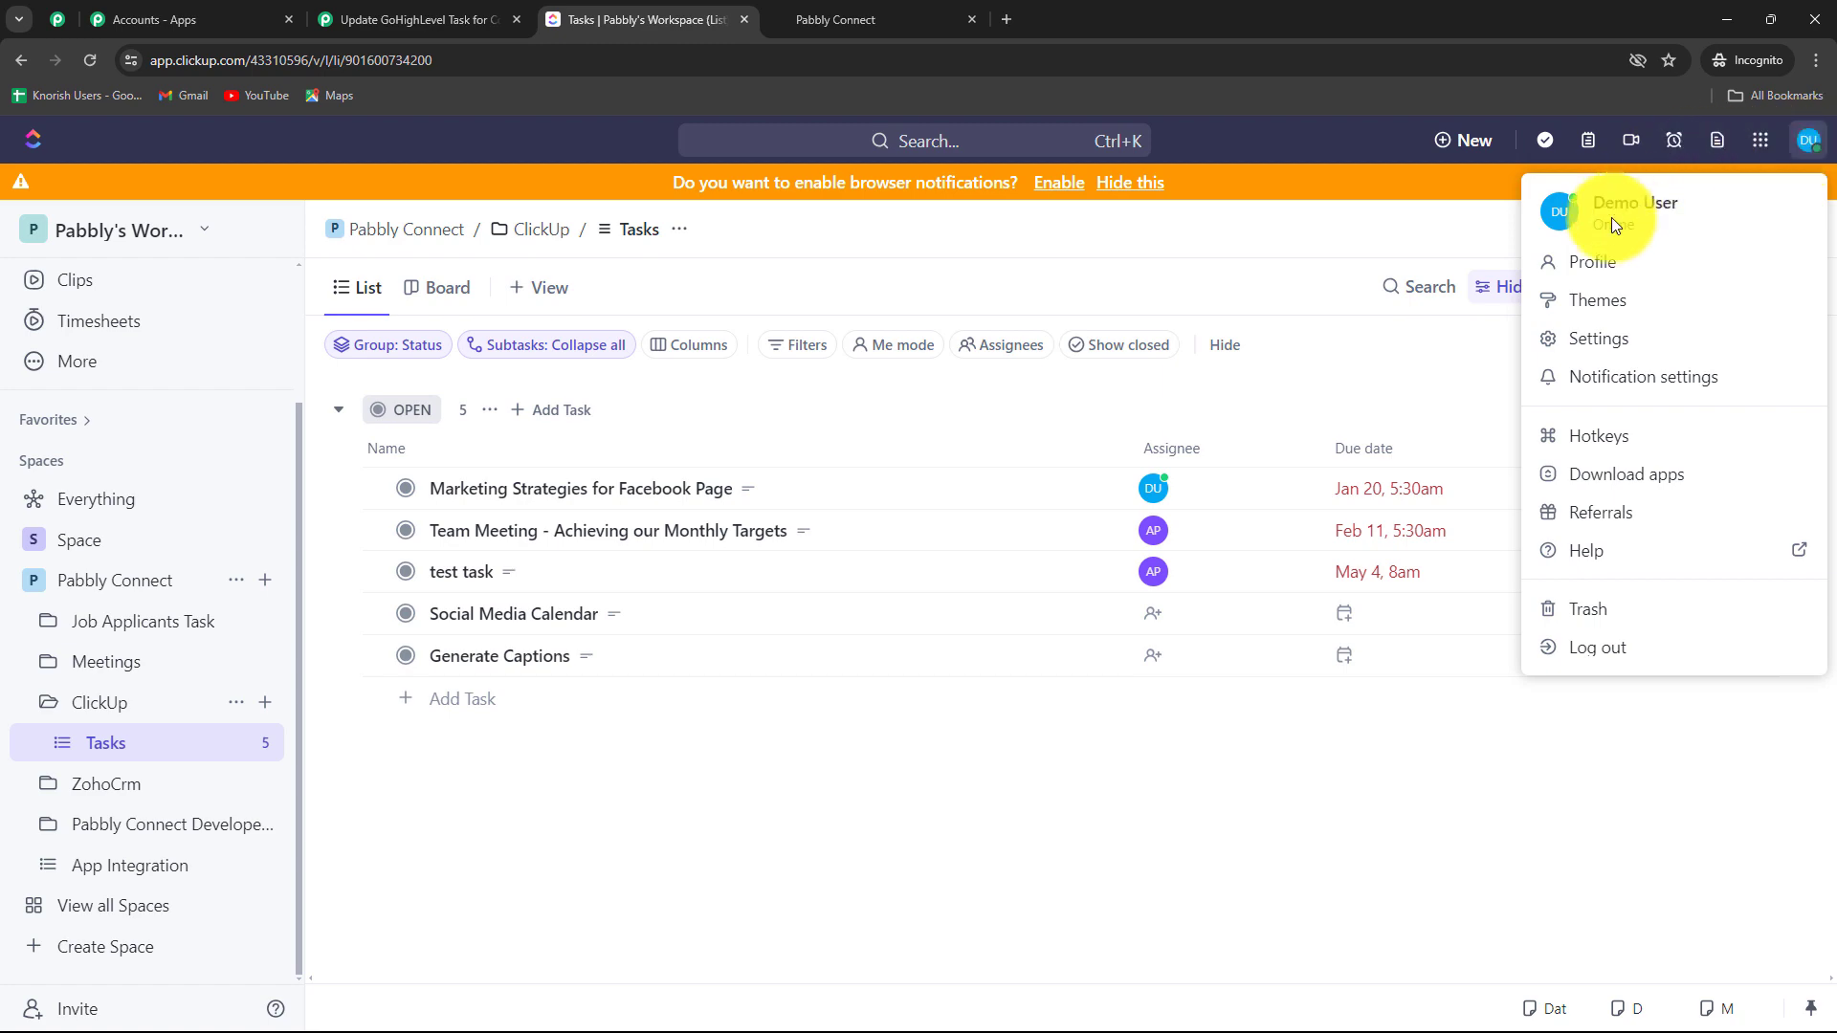
click(1607, 355)
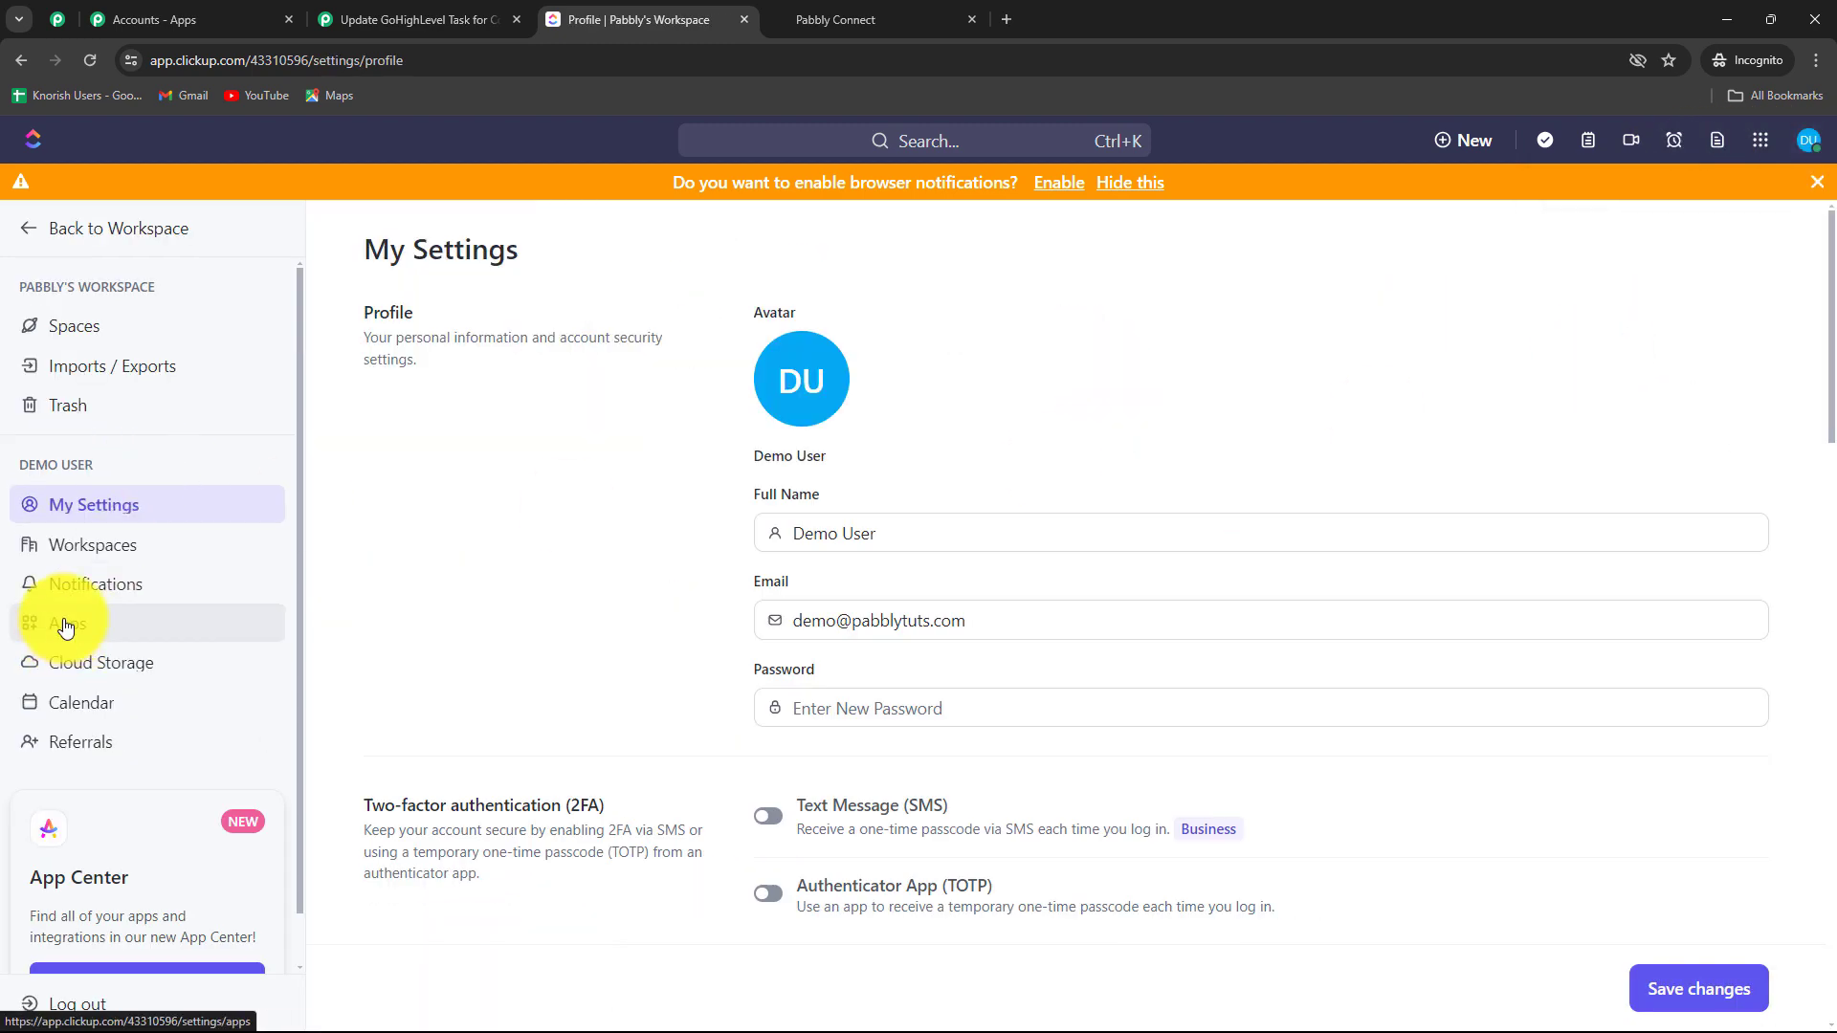
click(65, 628)
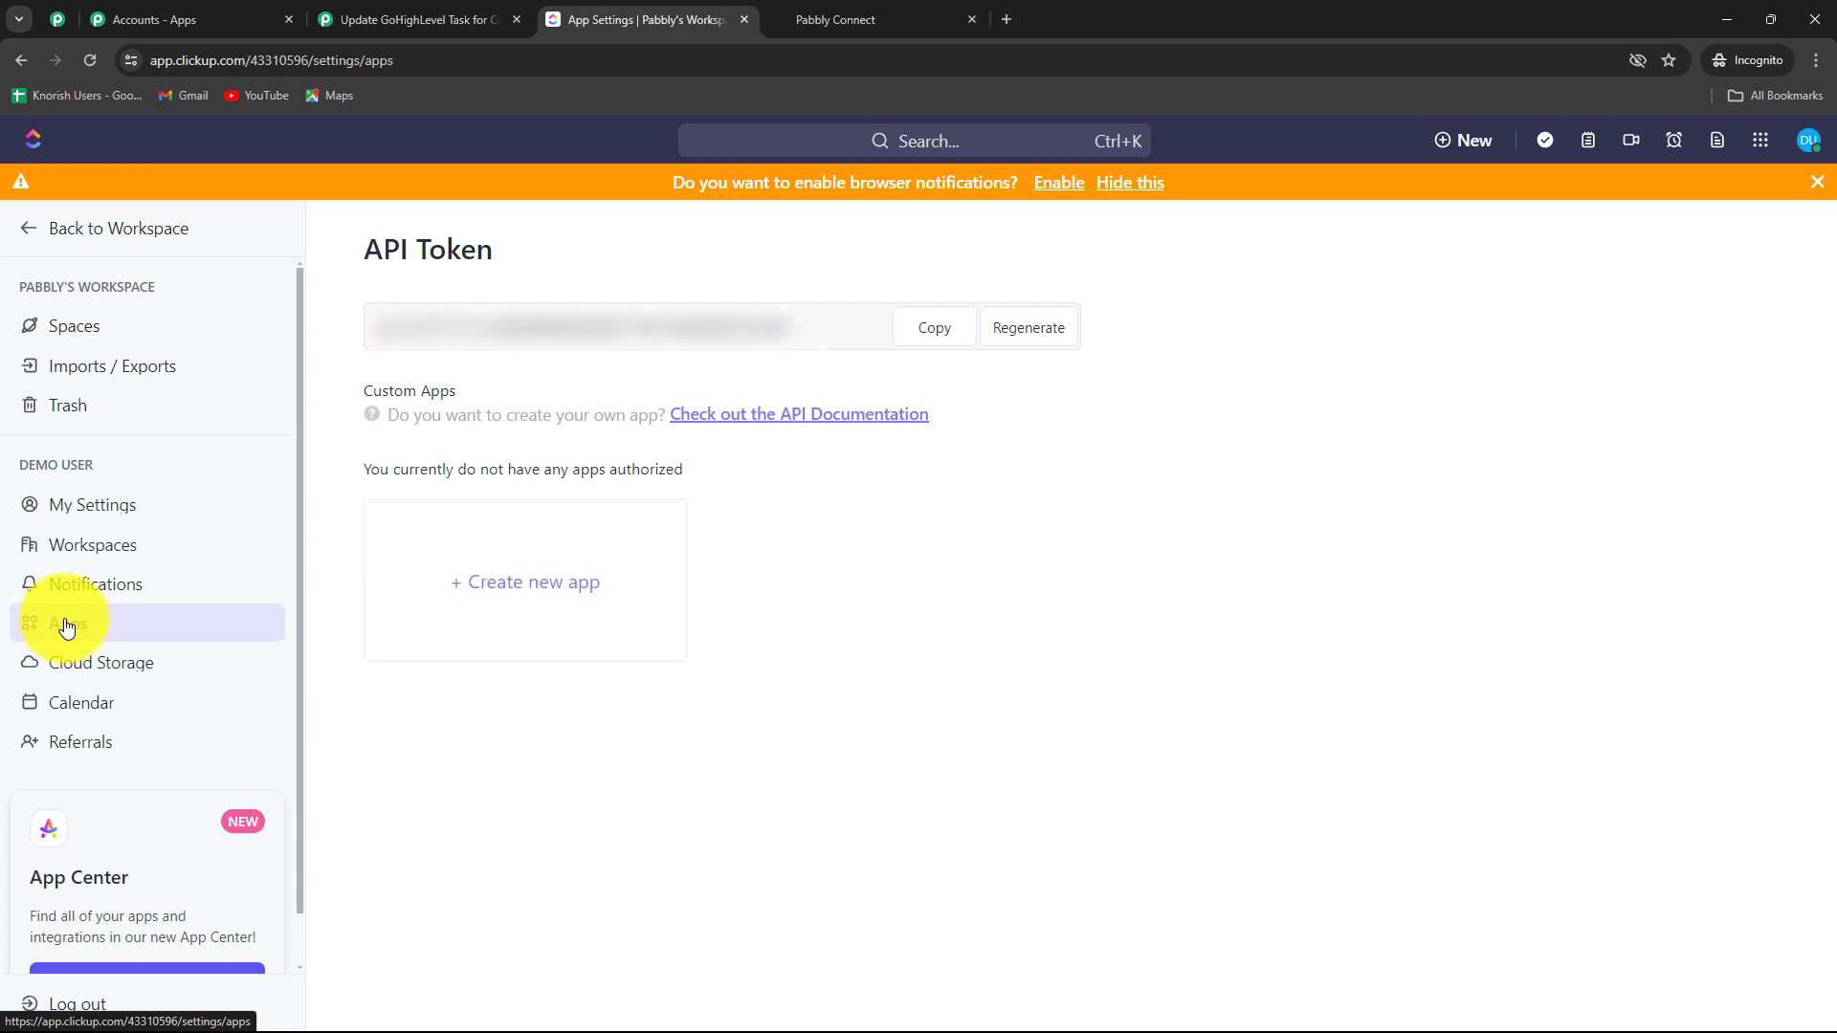
click(957, 337)
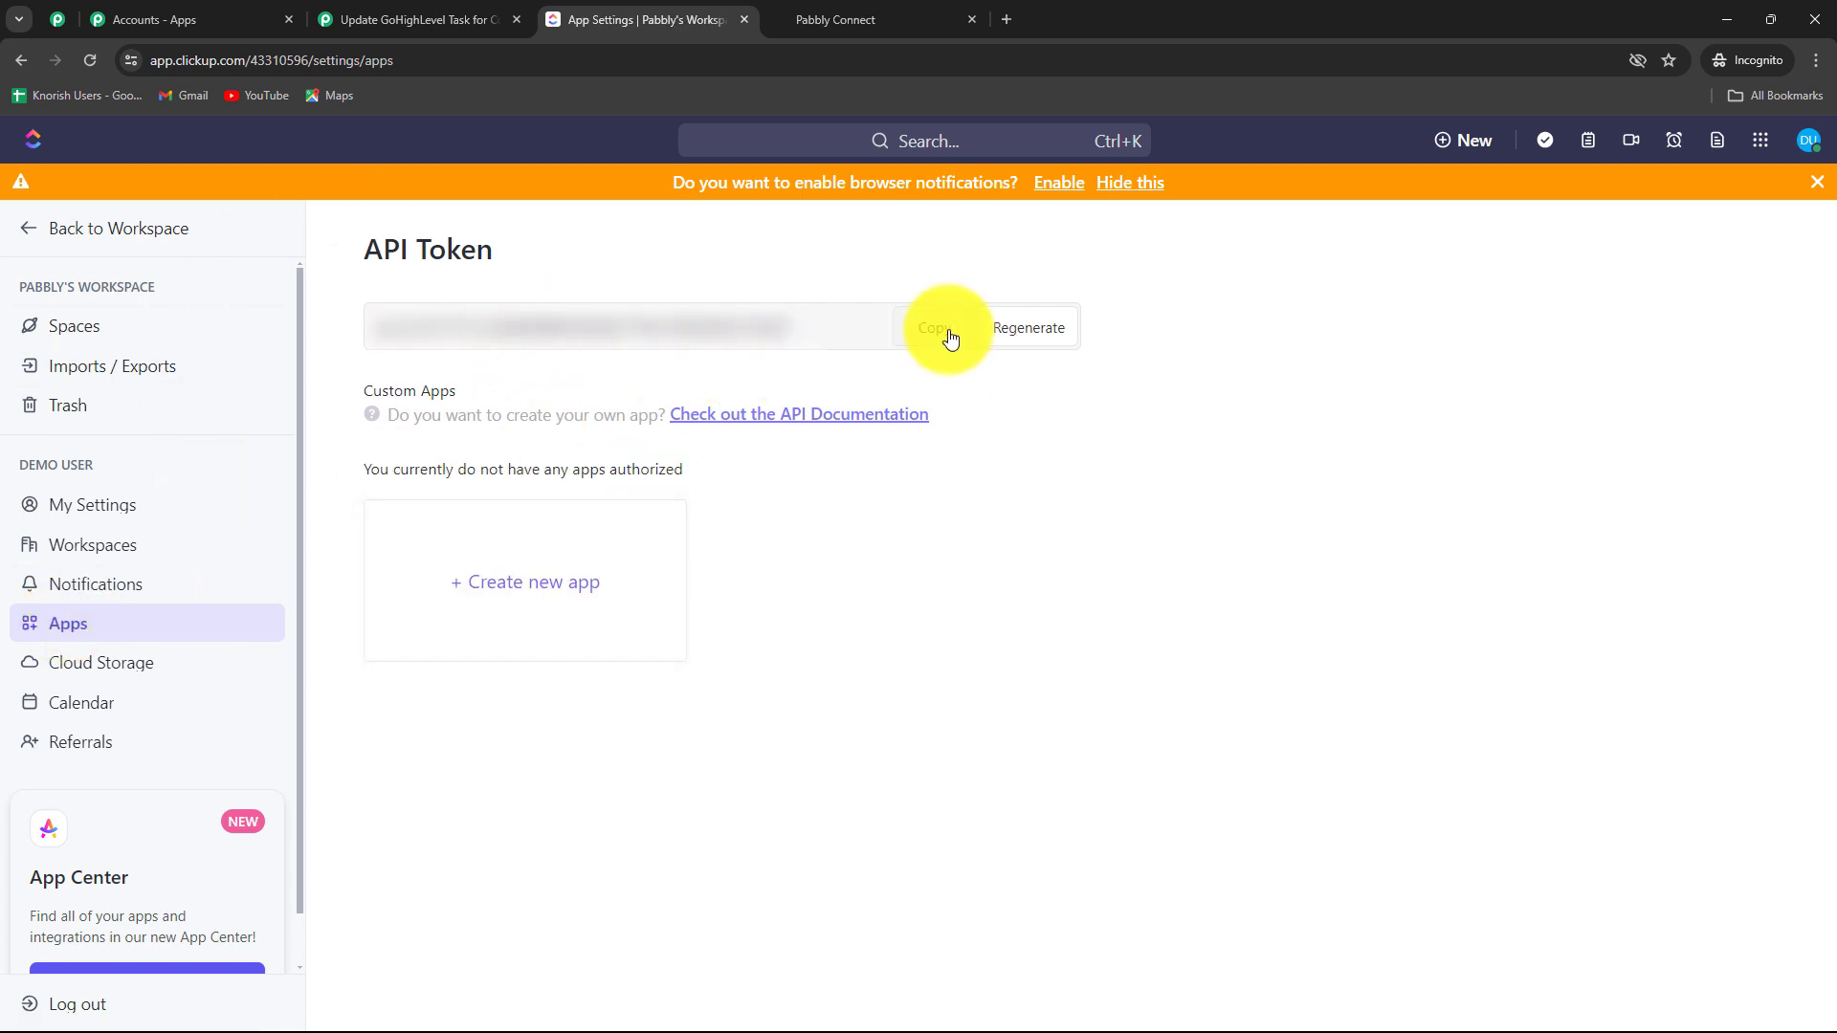
- Return to the Pabbly Connect workflow, paste the API token into the new ClickUp connection and save it
click(471, 26)
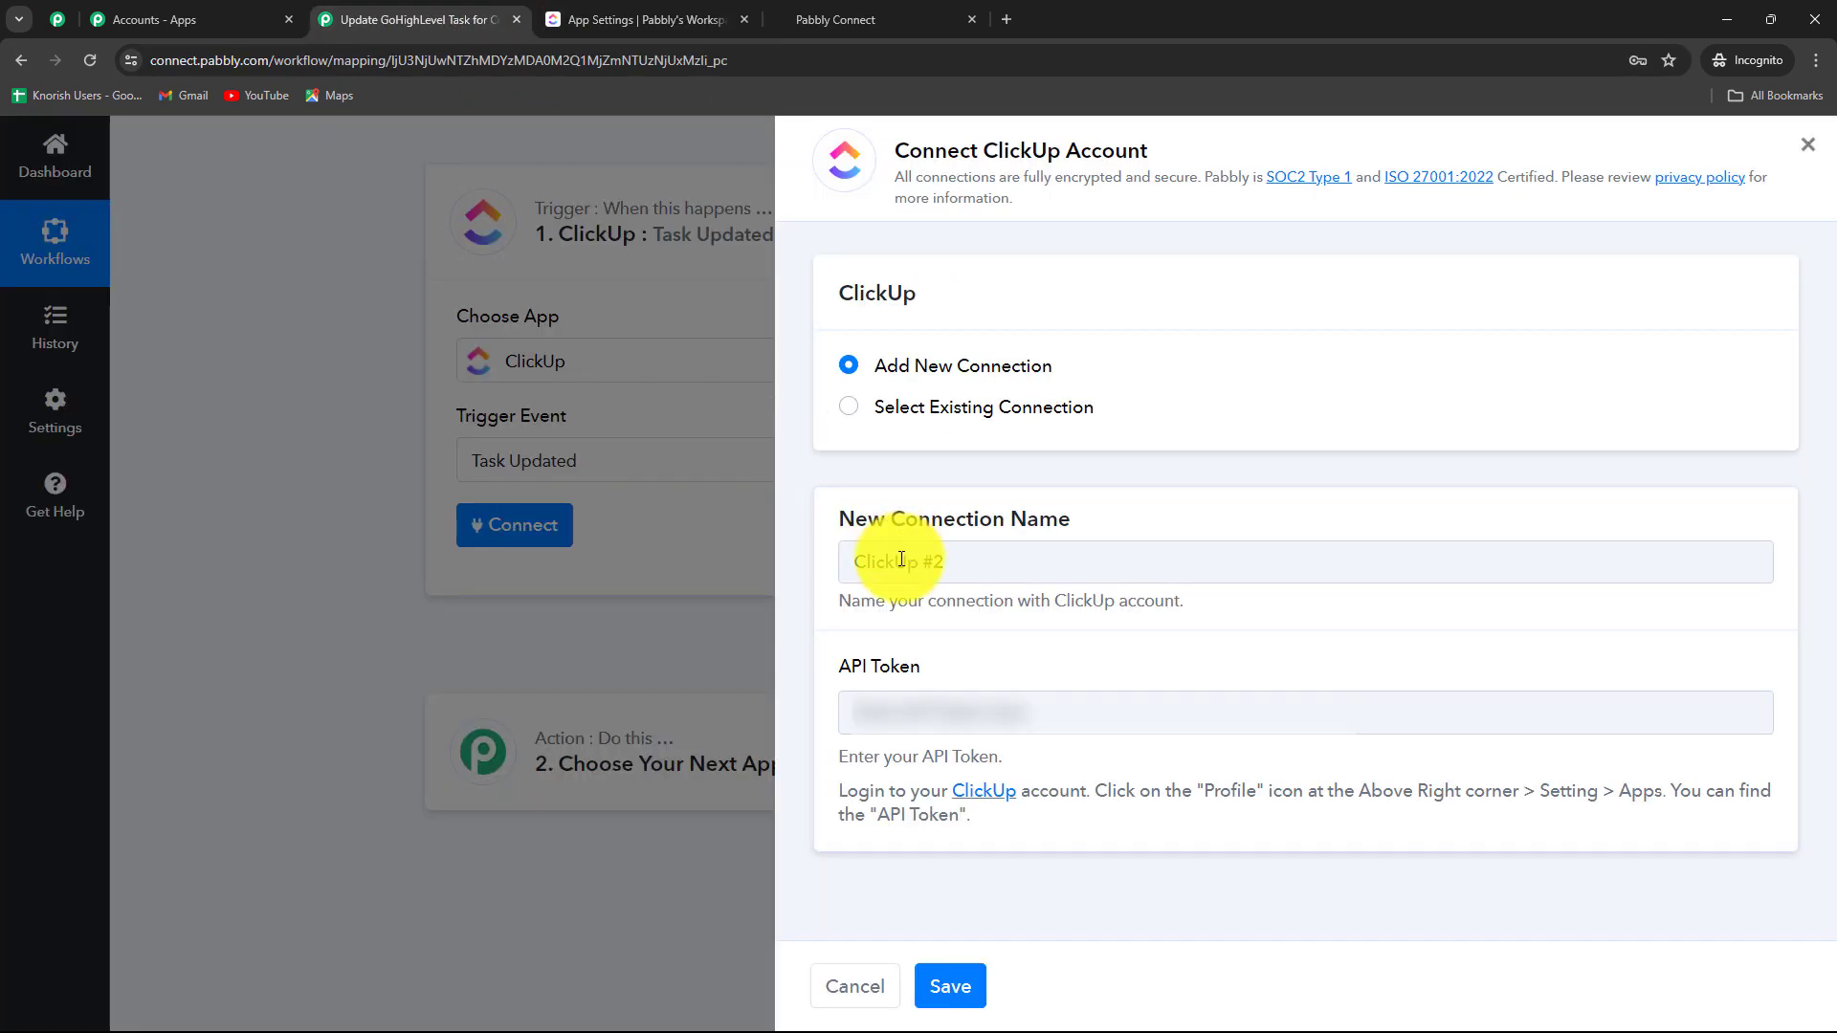
click(890, 708)
key(ctrl+v)
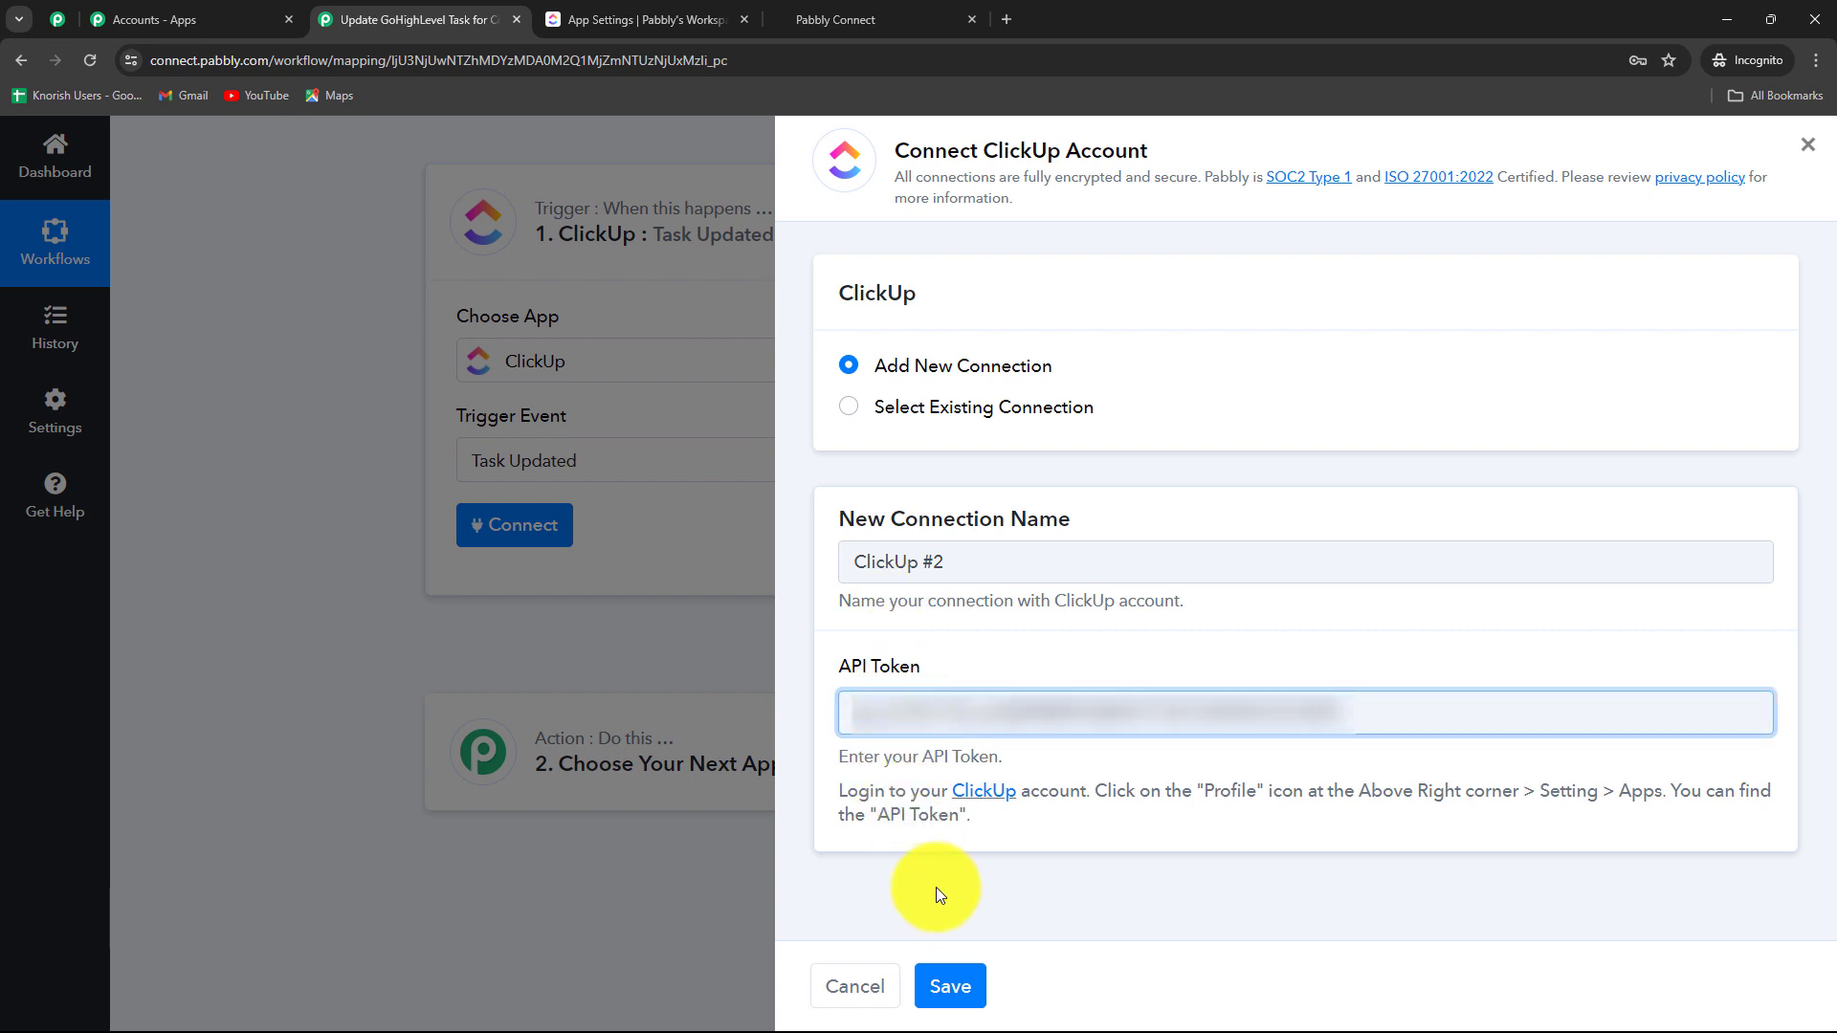
click(952, 983)
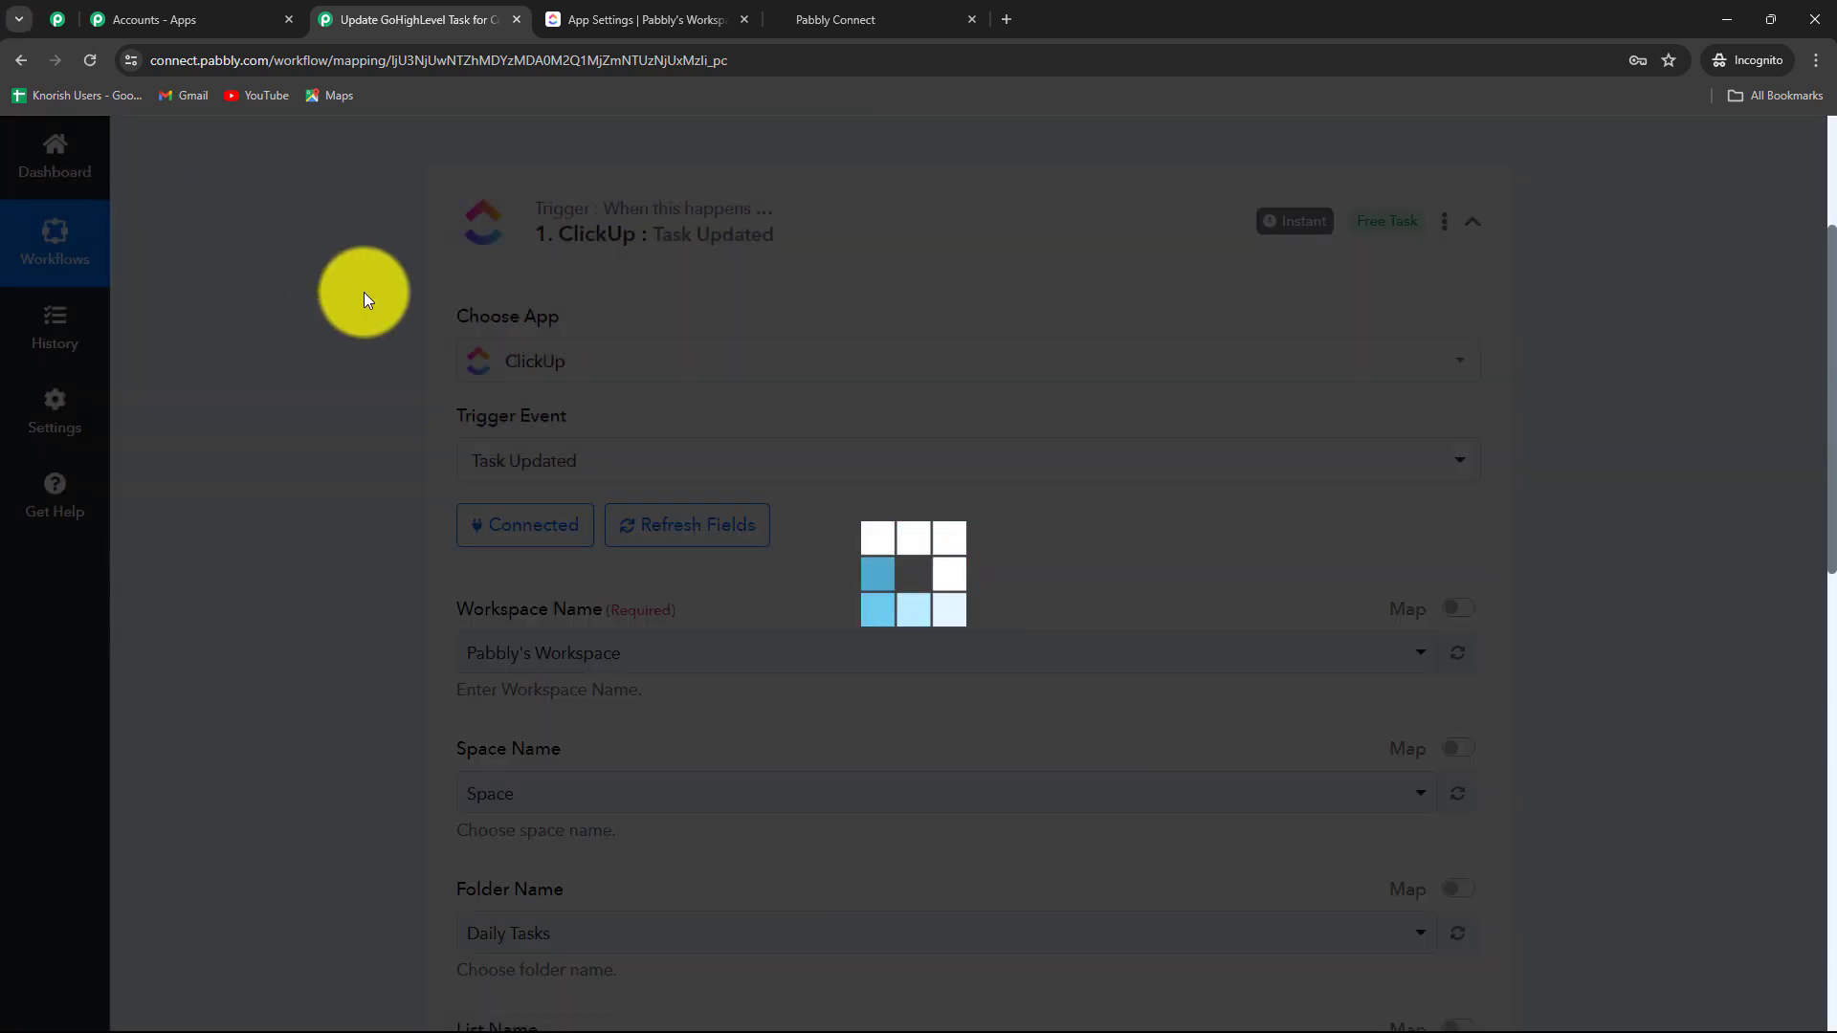
- Set the trigger's workspace to Pabbly's Workspace and its space to Pabbly Connect, checking the space names in ClickUp
scroll(363, 291, down, 3)
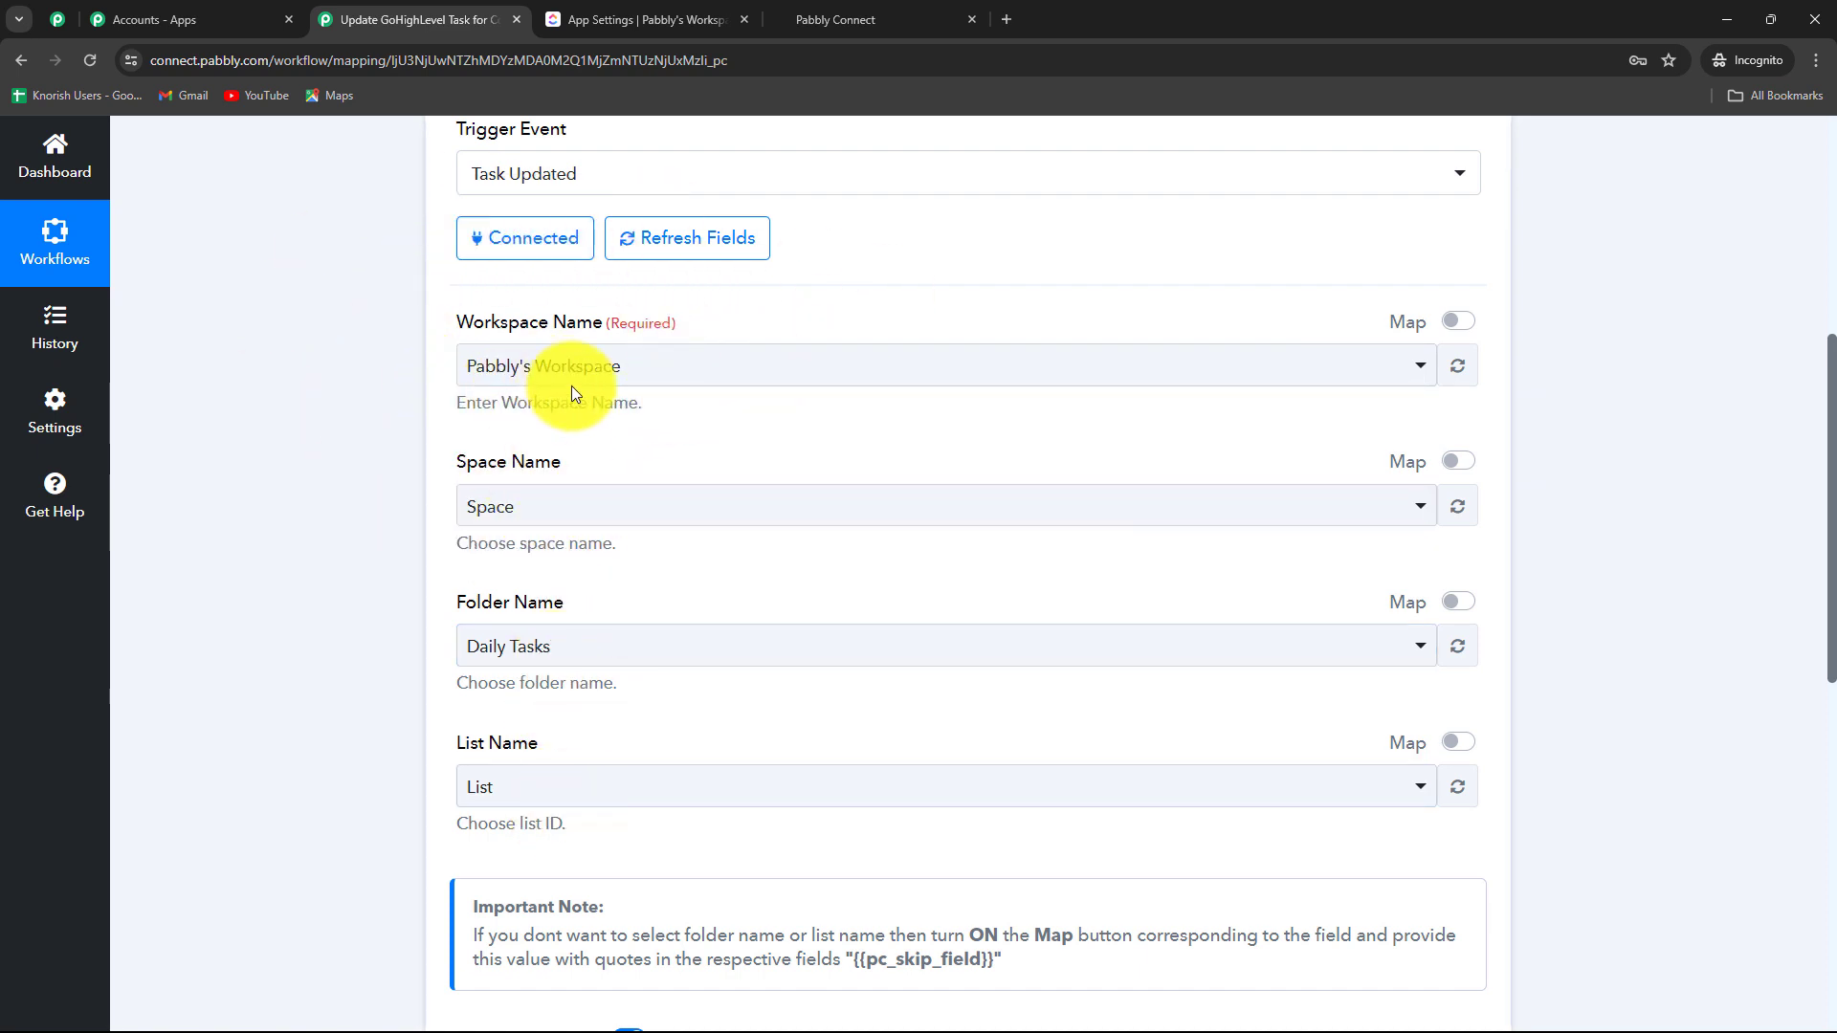
click(622, 368)
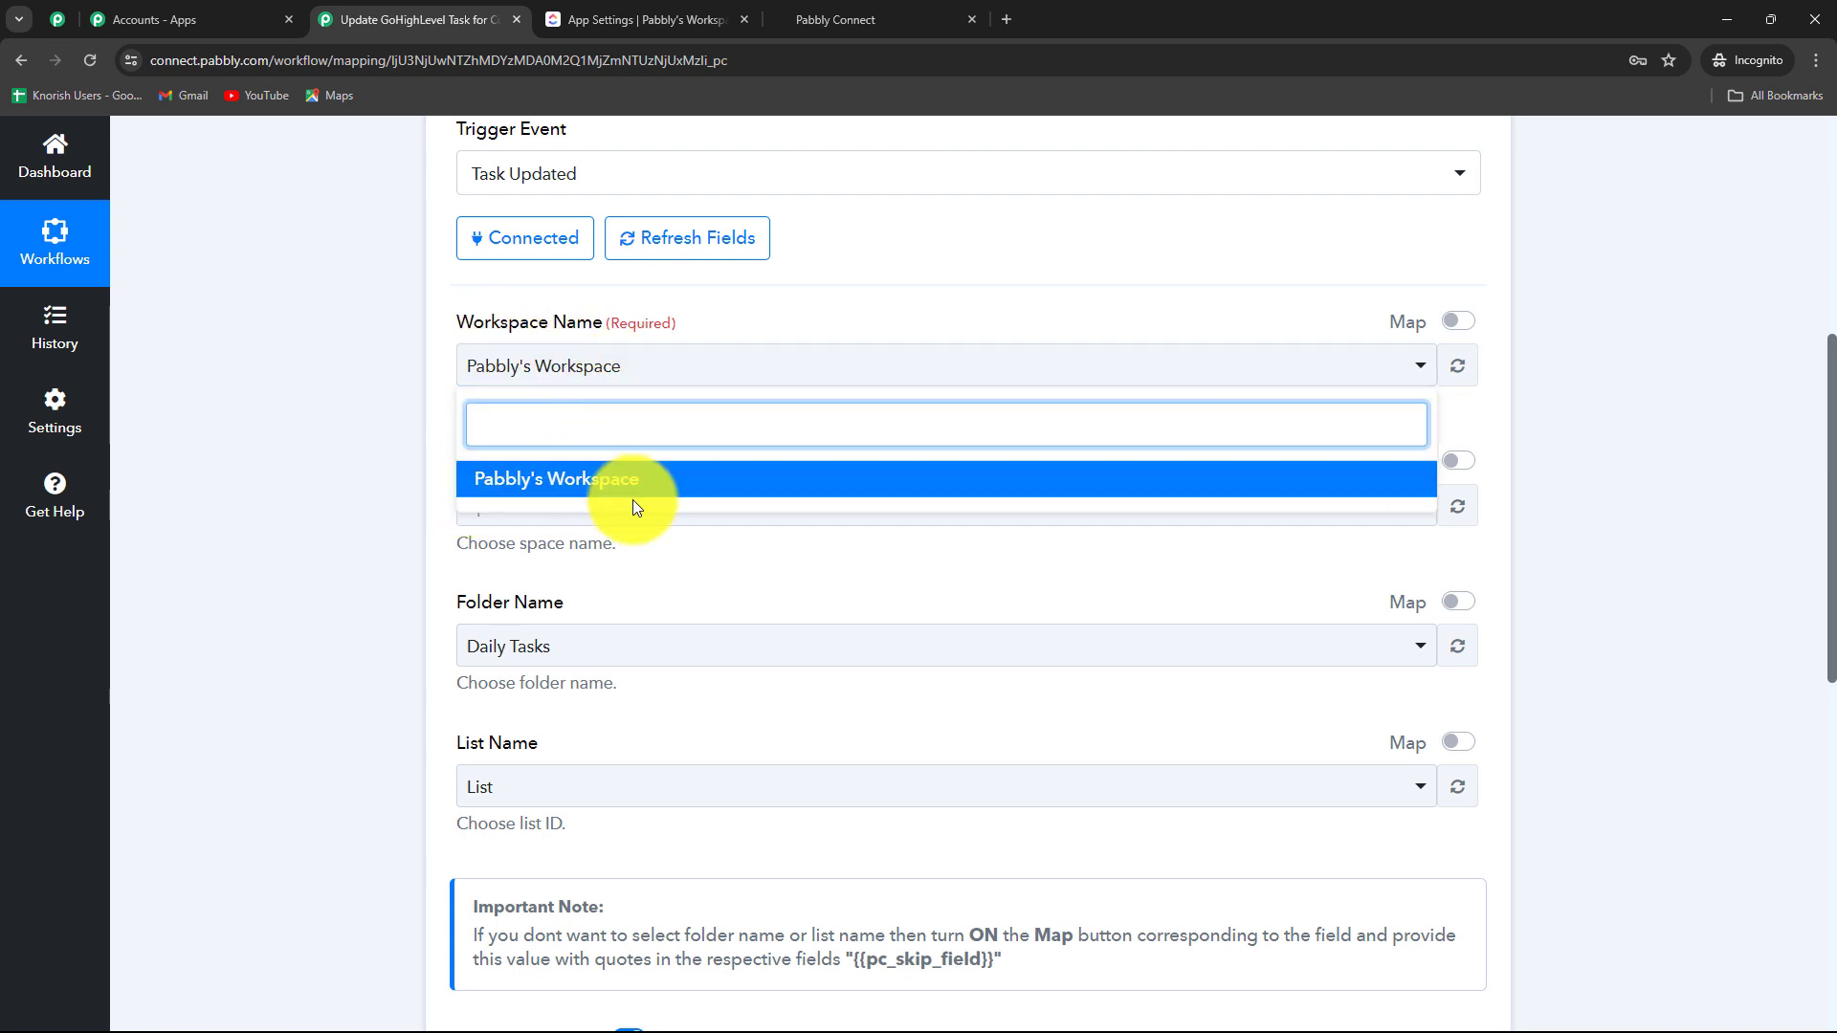
click(546, 486)
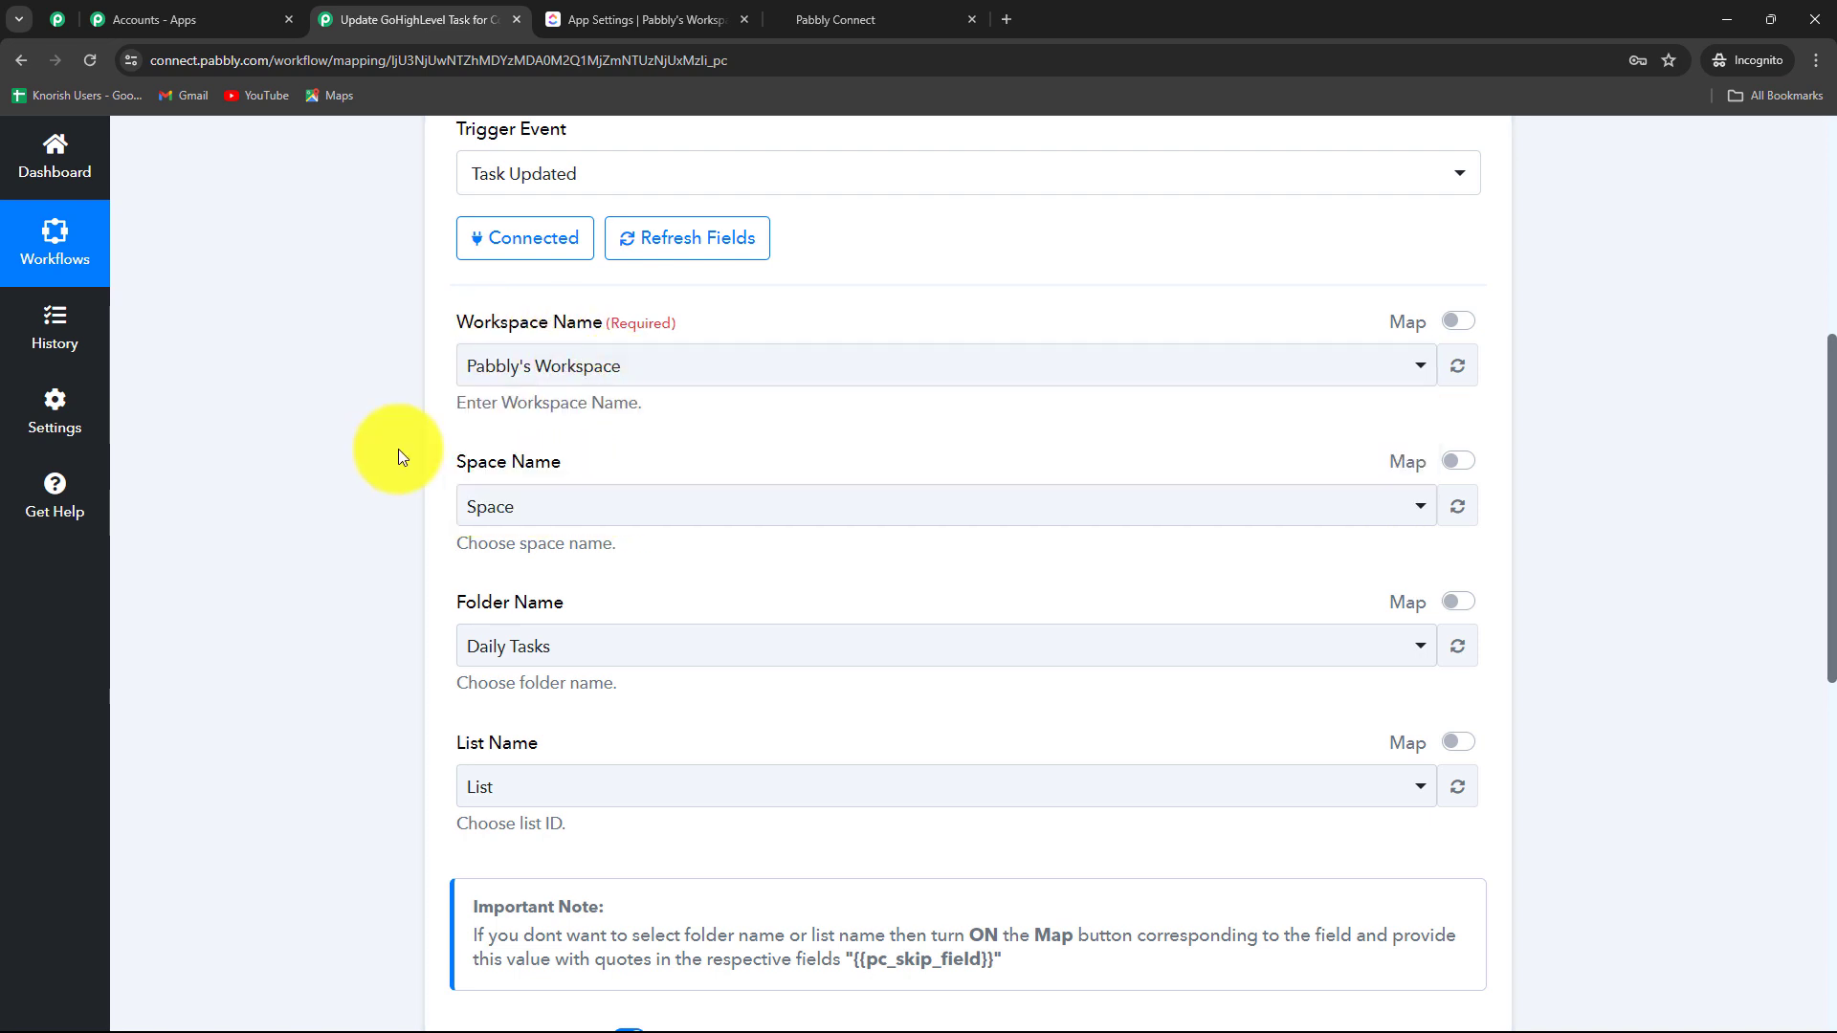
scroll(473, 422, down, 1)
scroll(474, 422, down, 2)
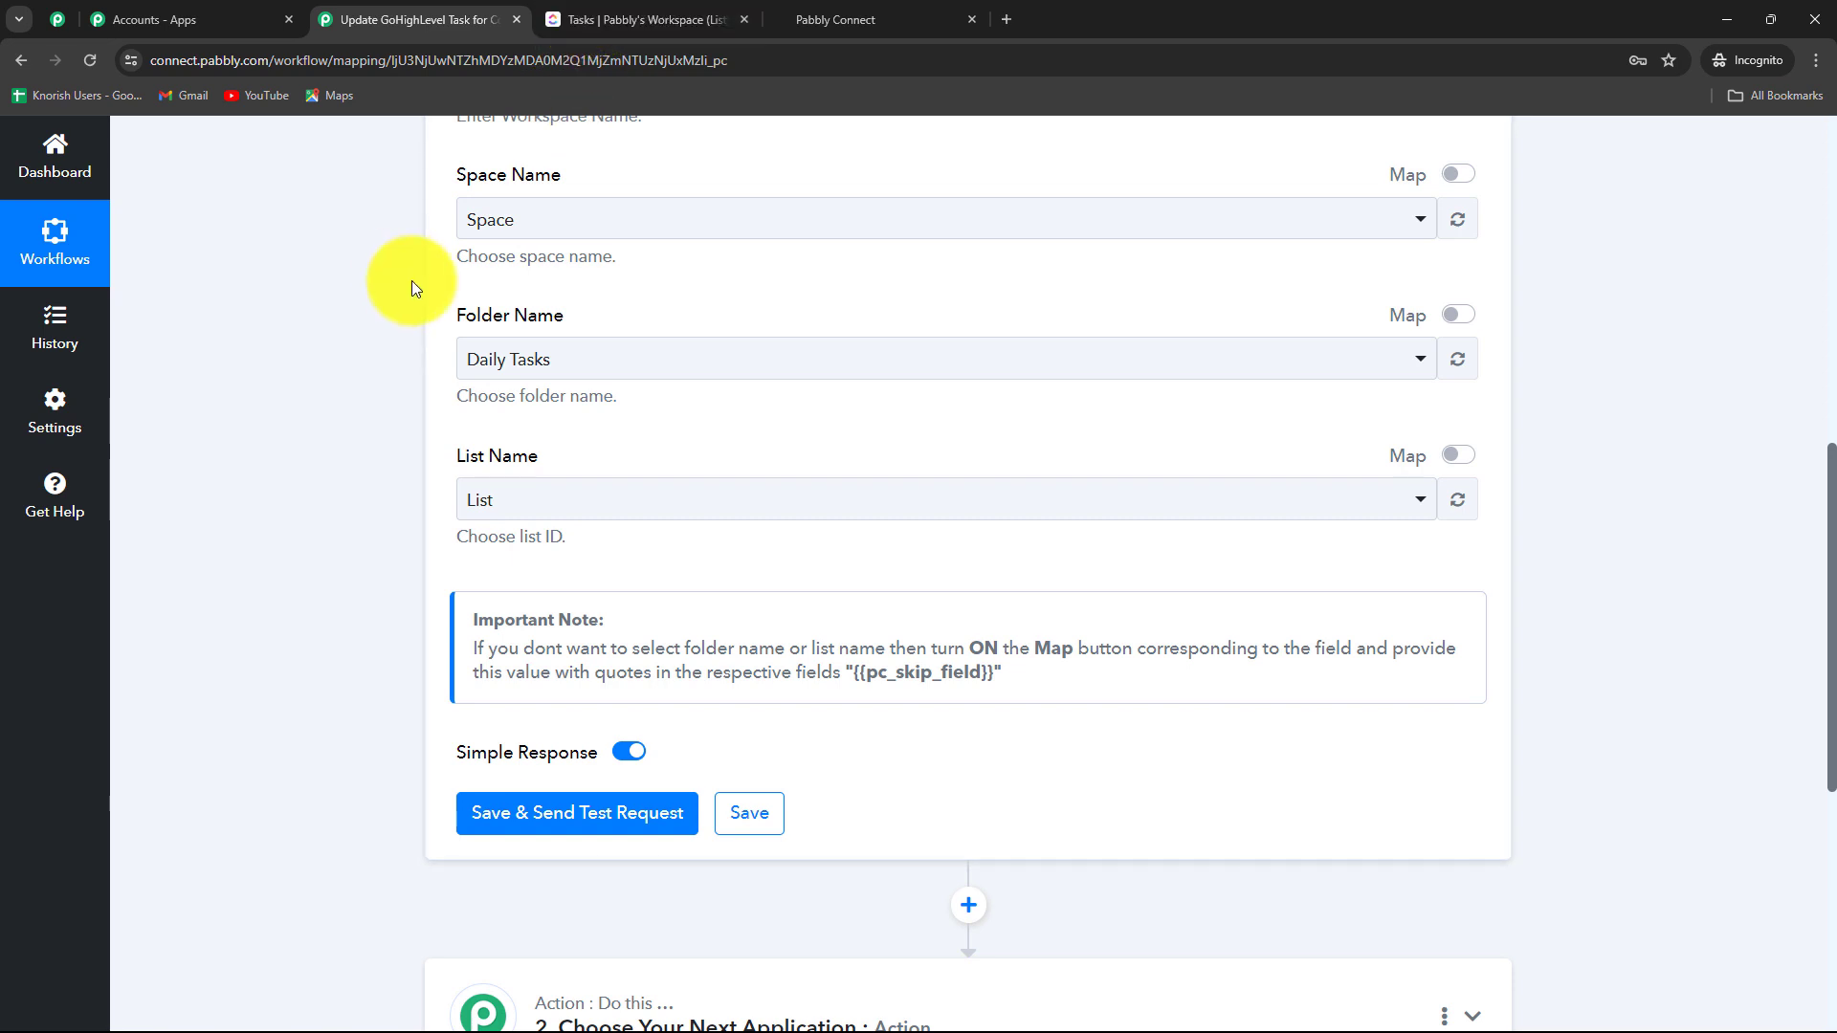
click(589, 23)
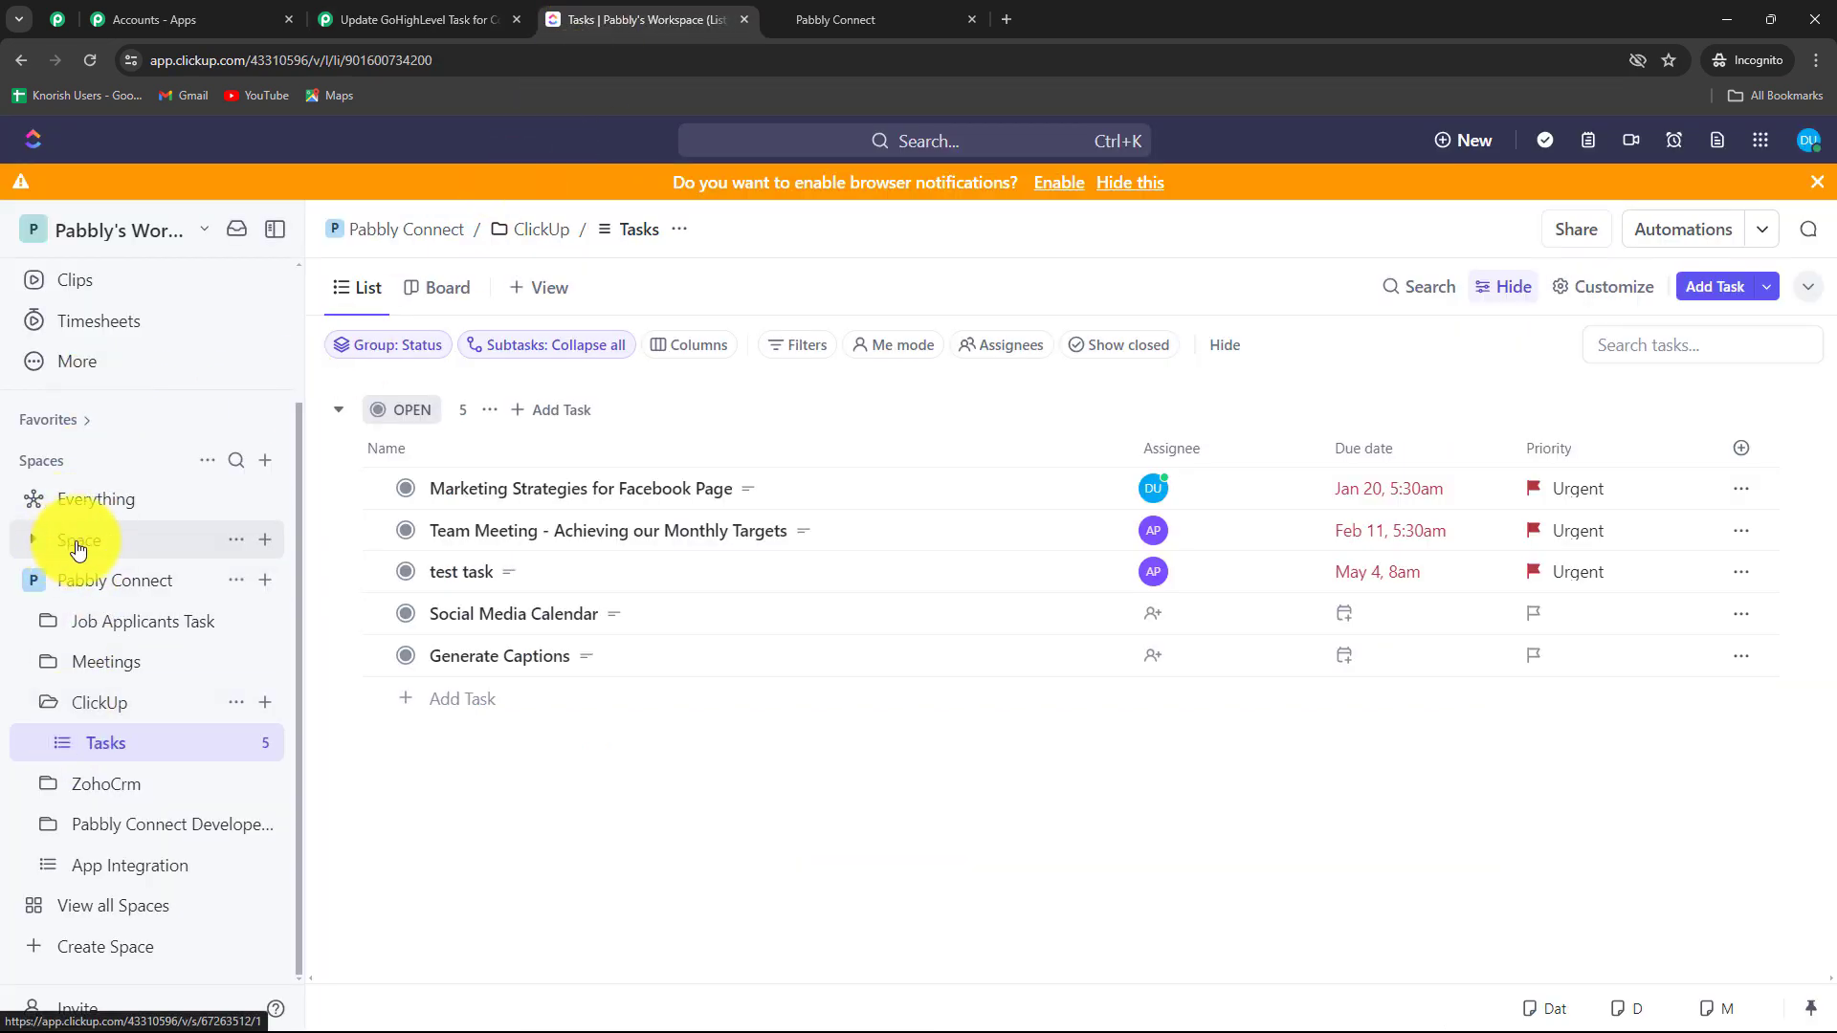
click(329, 17)
scroll(497, 363, up, 2)
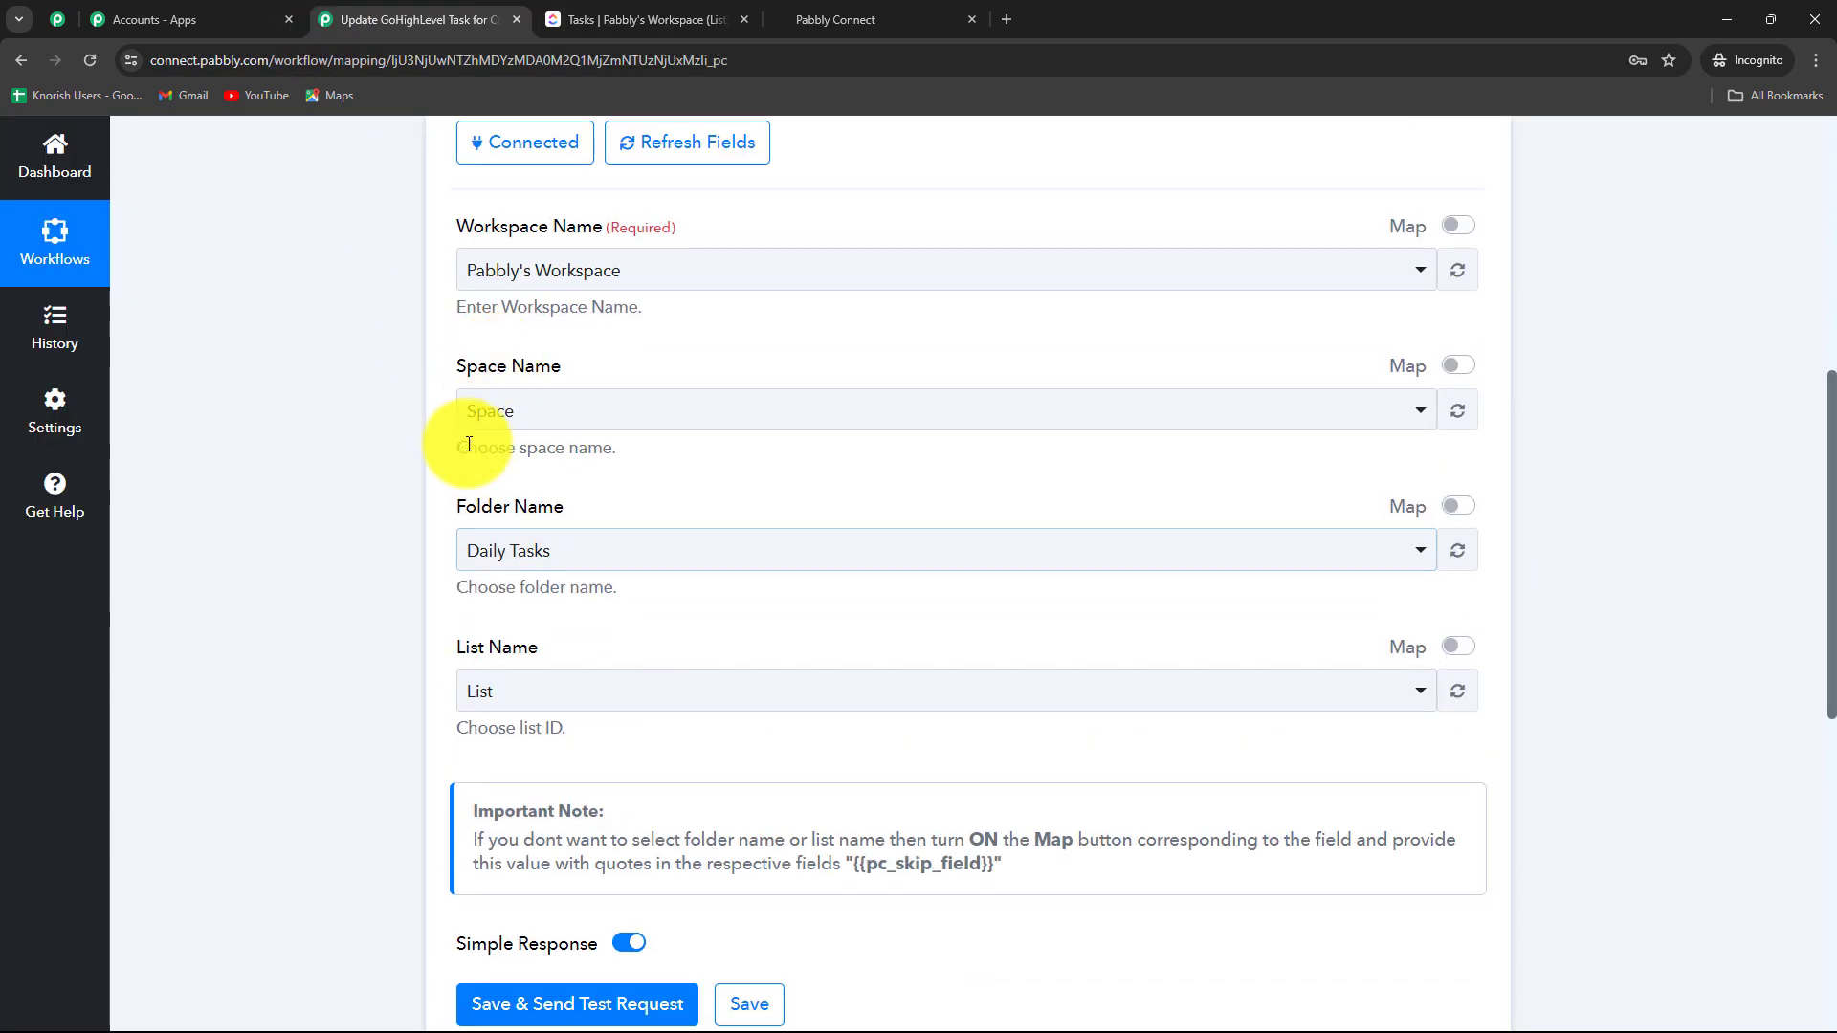
click(543, 412)
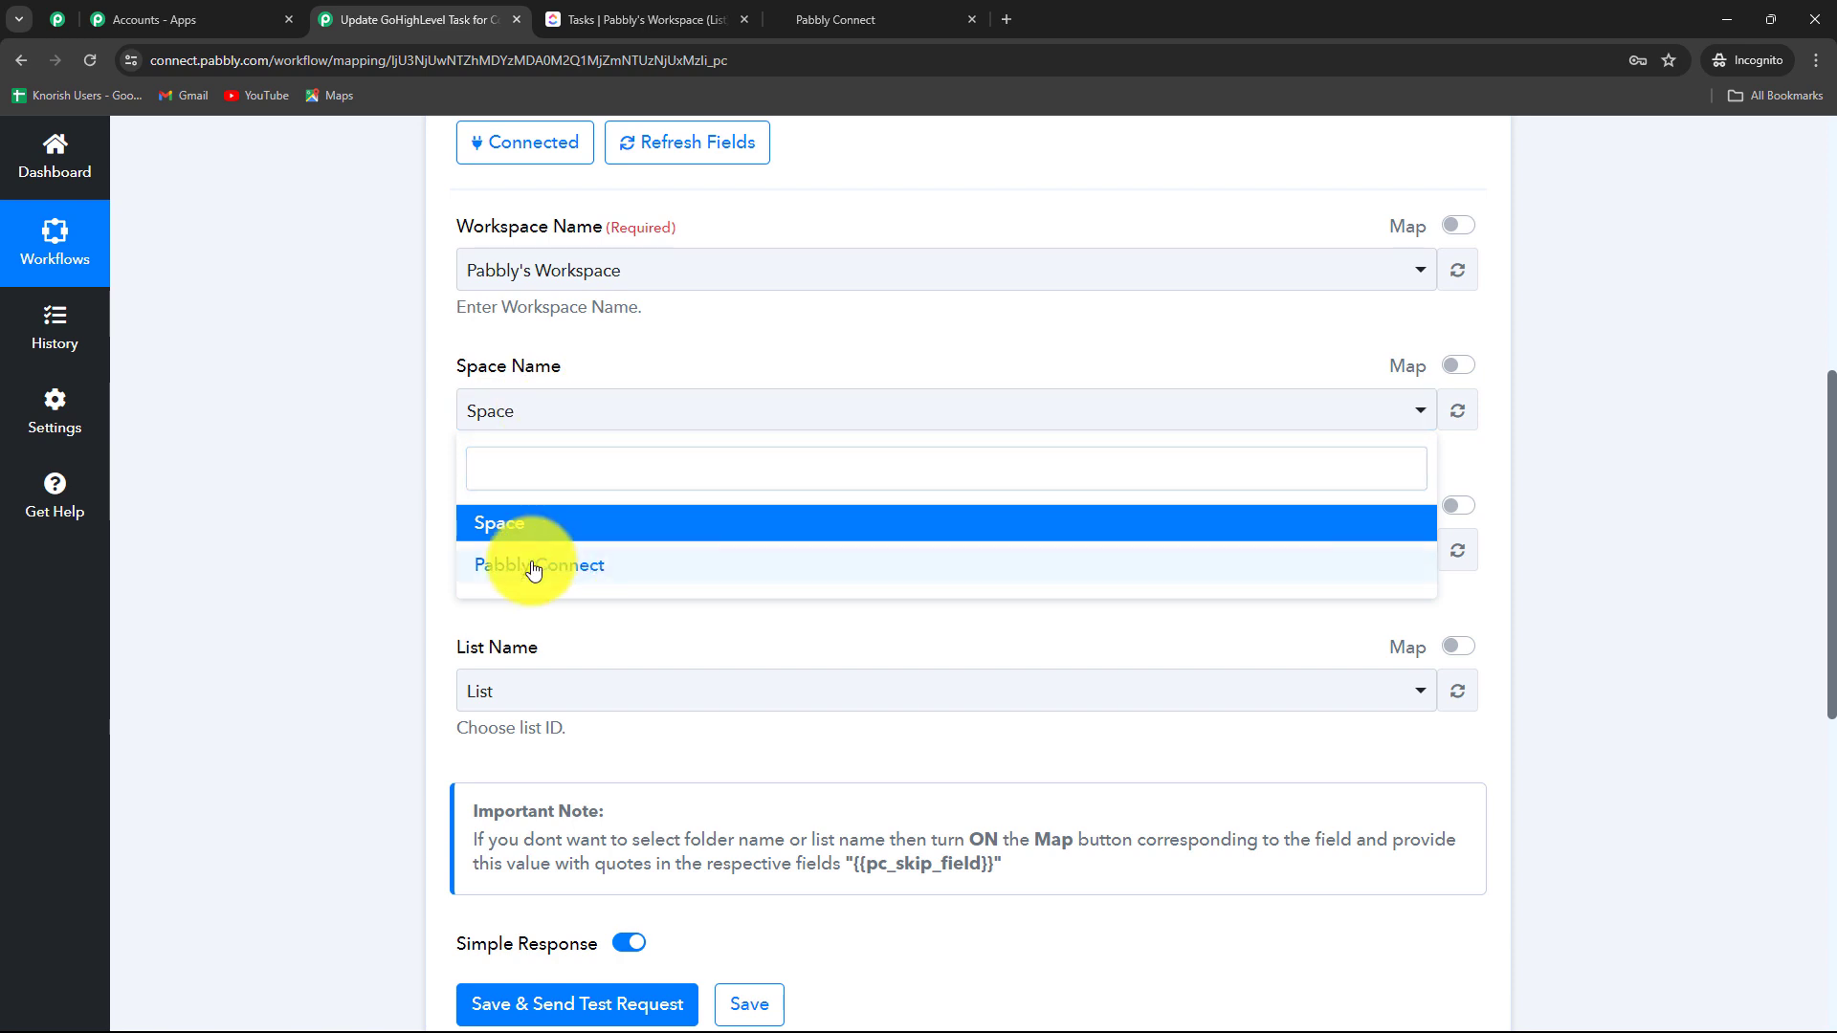
click(534, 565)
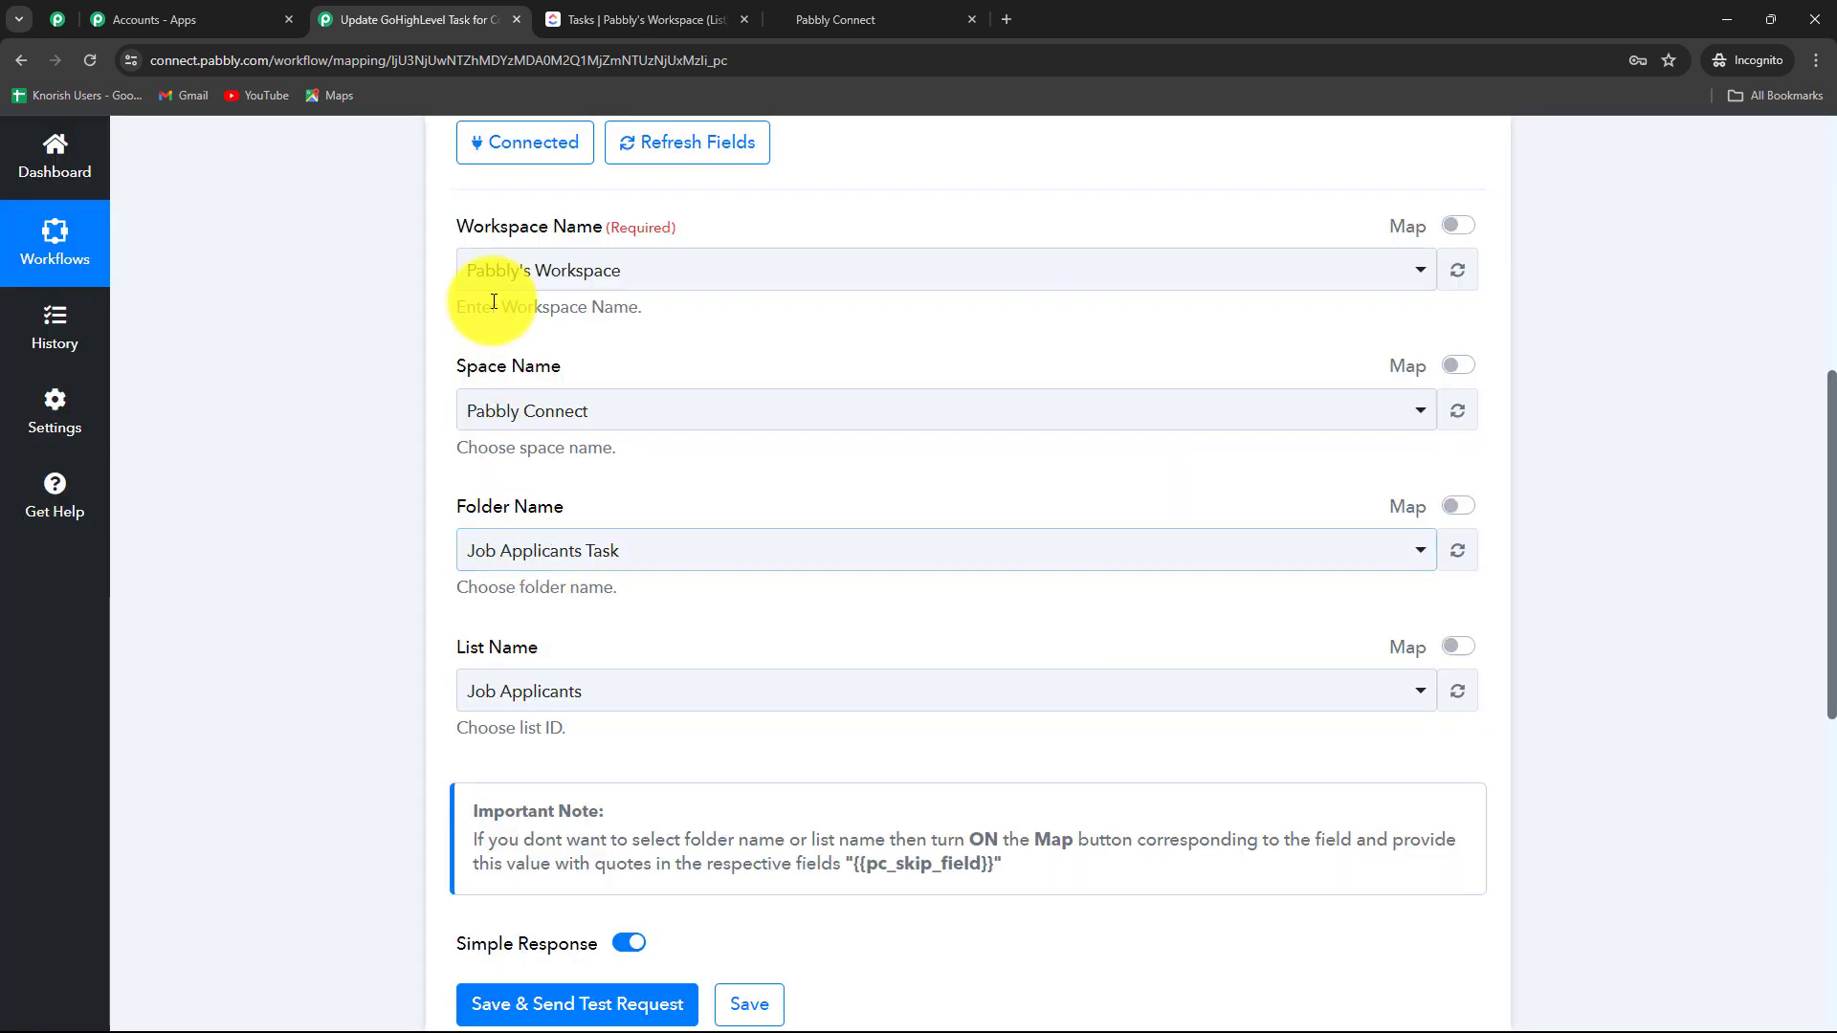
- Set the trigger's folder to ClickUp after checking it in the ClickUp workspace, and keep Tasks as the list
click(594, 545)
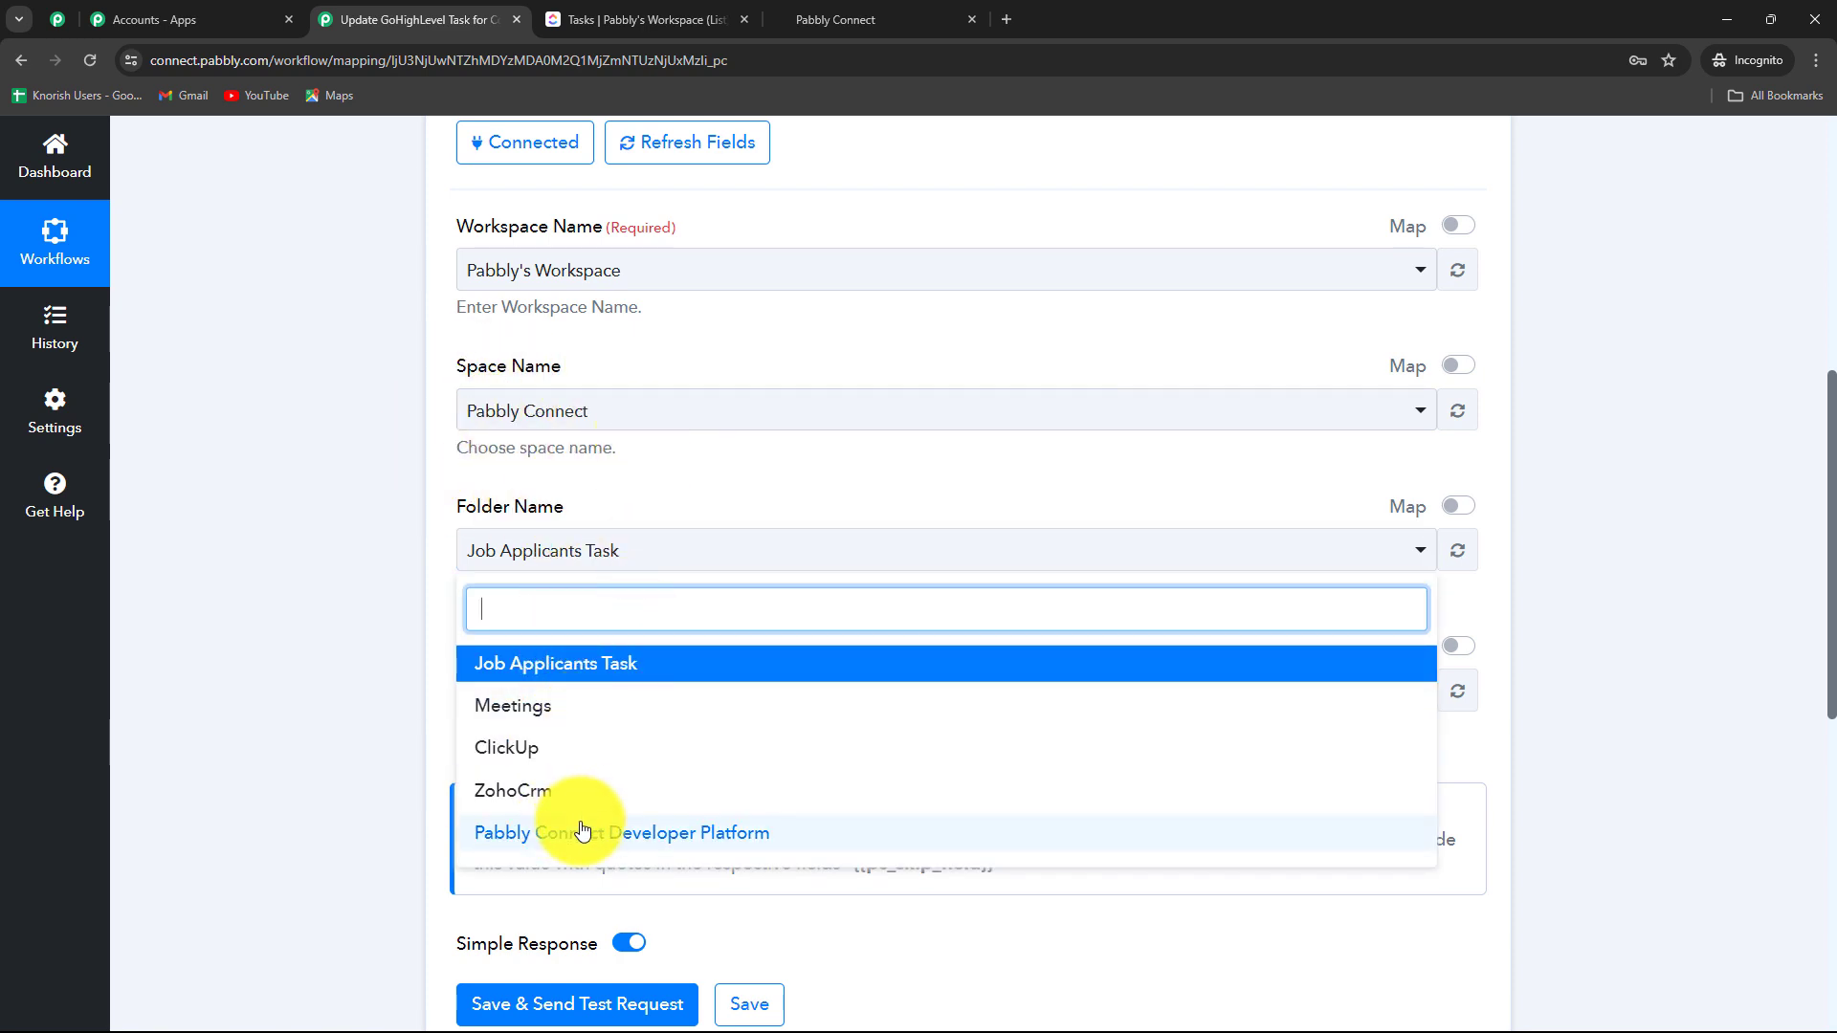
key(ctrl+Tab)
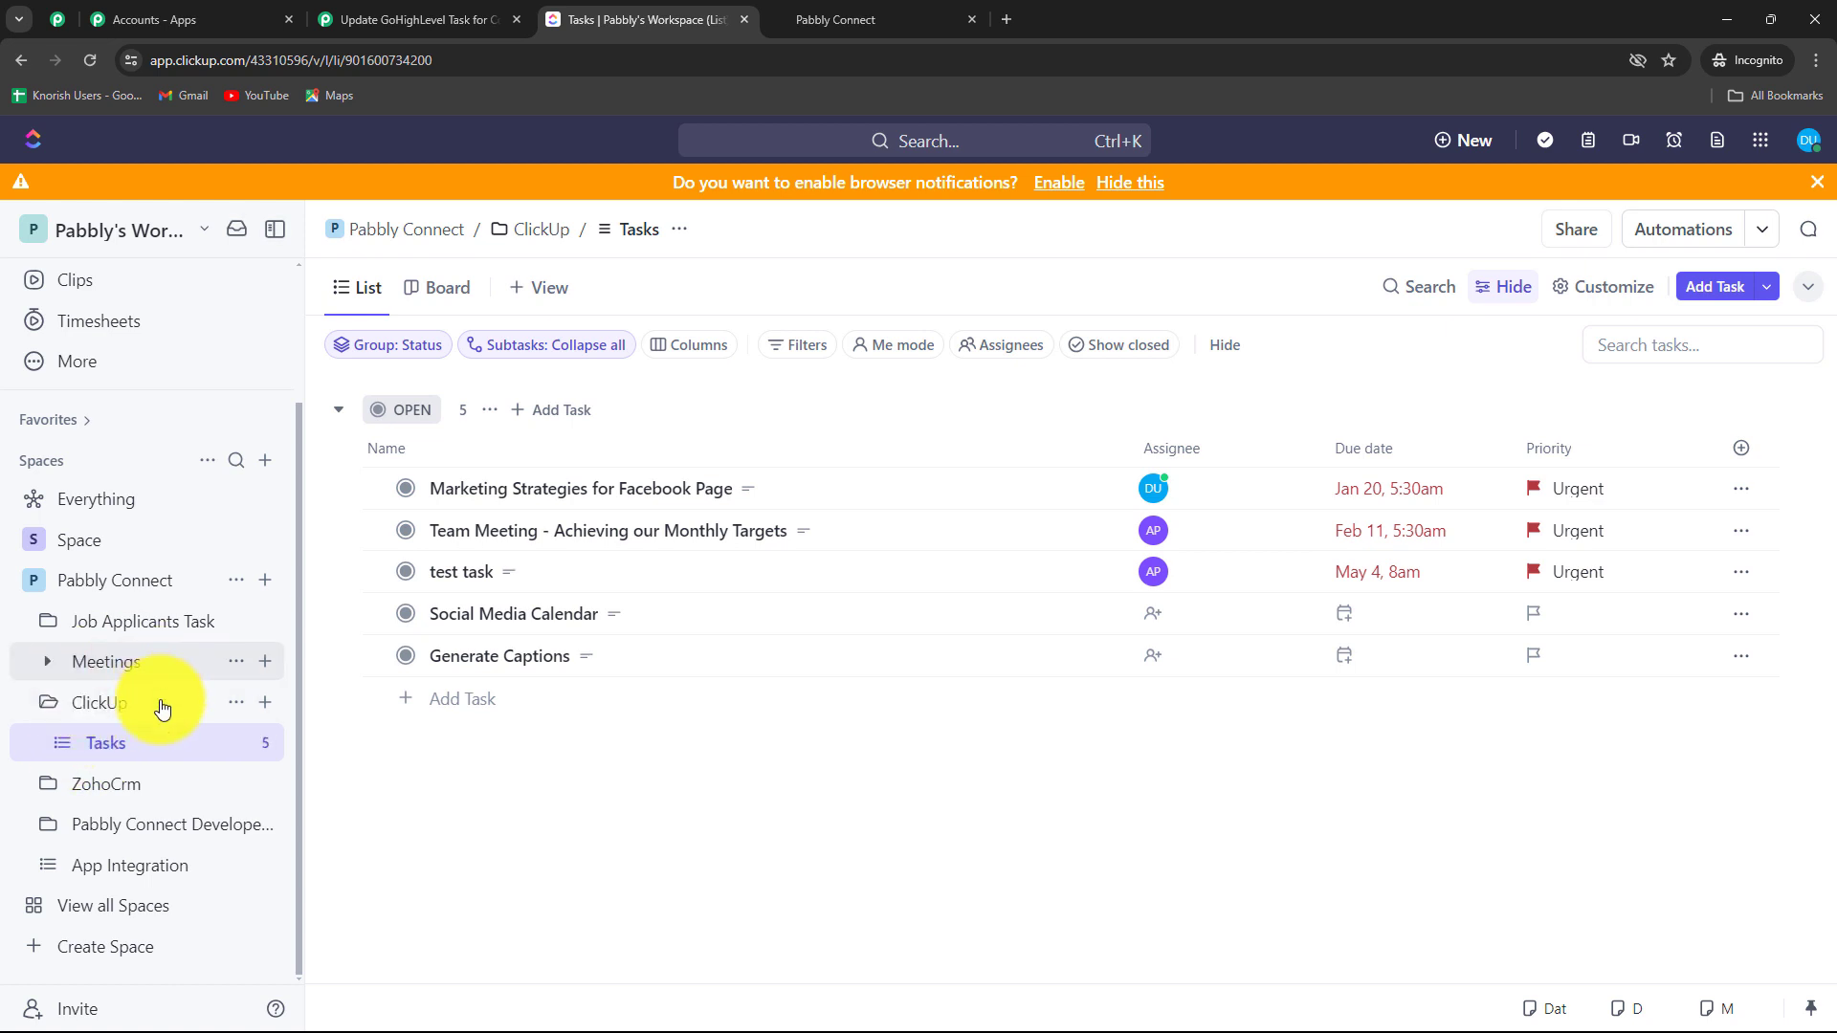
click(433, 21)
click(526, 759)
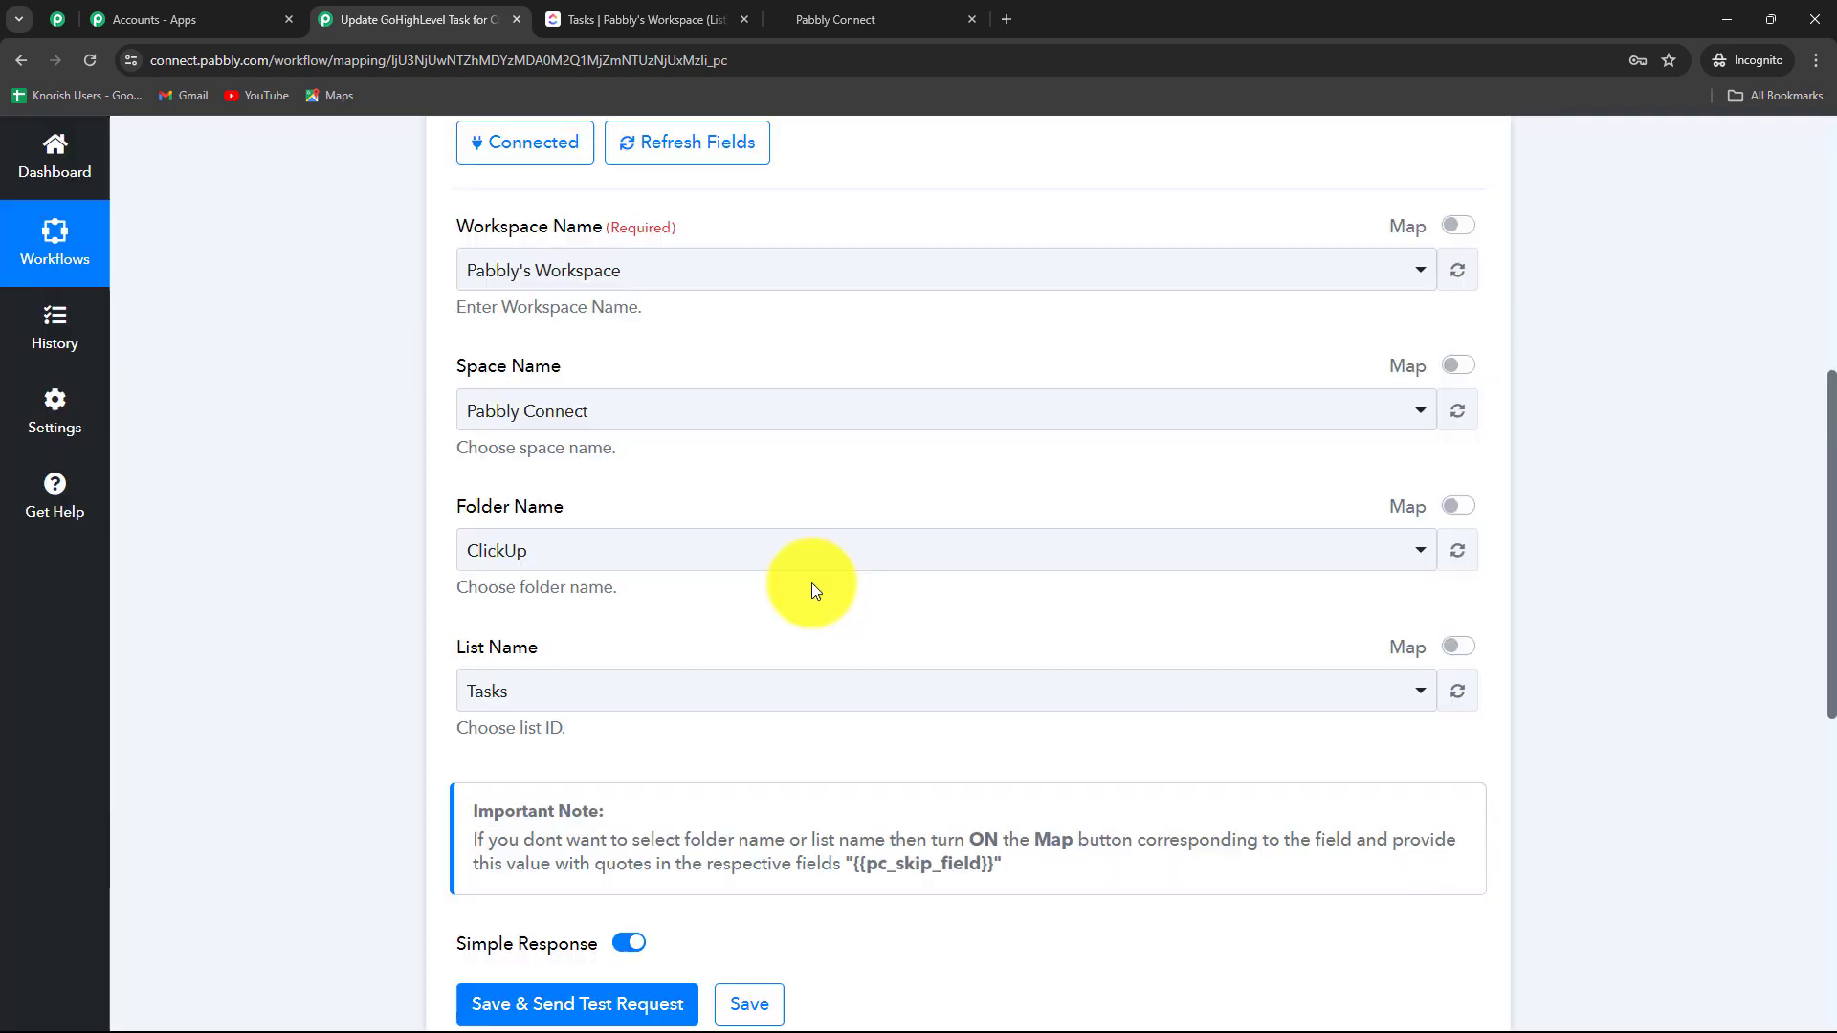
scroll(708, 536, down, 2)
click(586, 503)
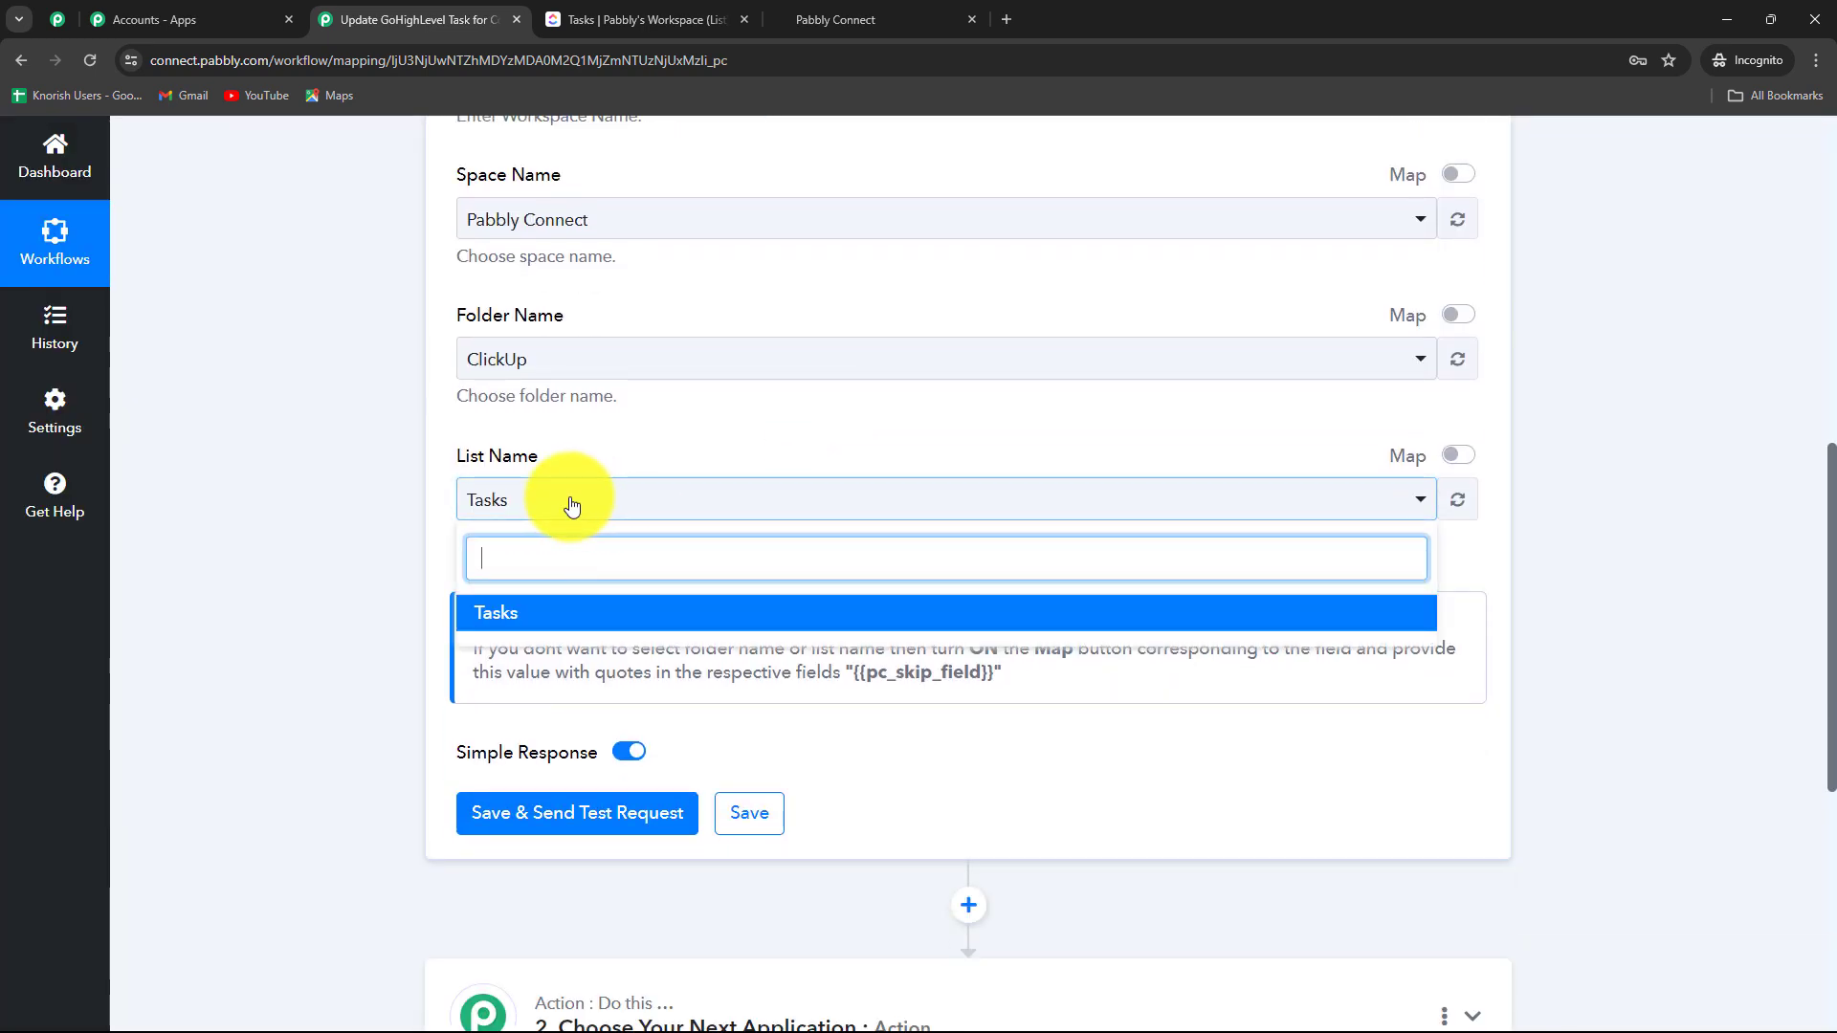
click(325, 574)
- Save the trigger and send its test request, and mark the Social Media Calendar task complete in ClickUp
click(544, 814)
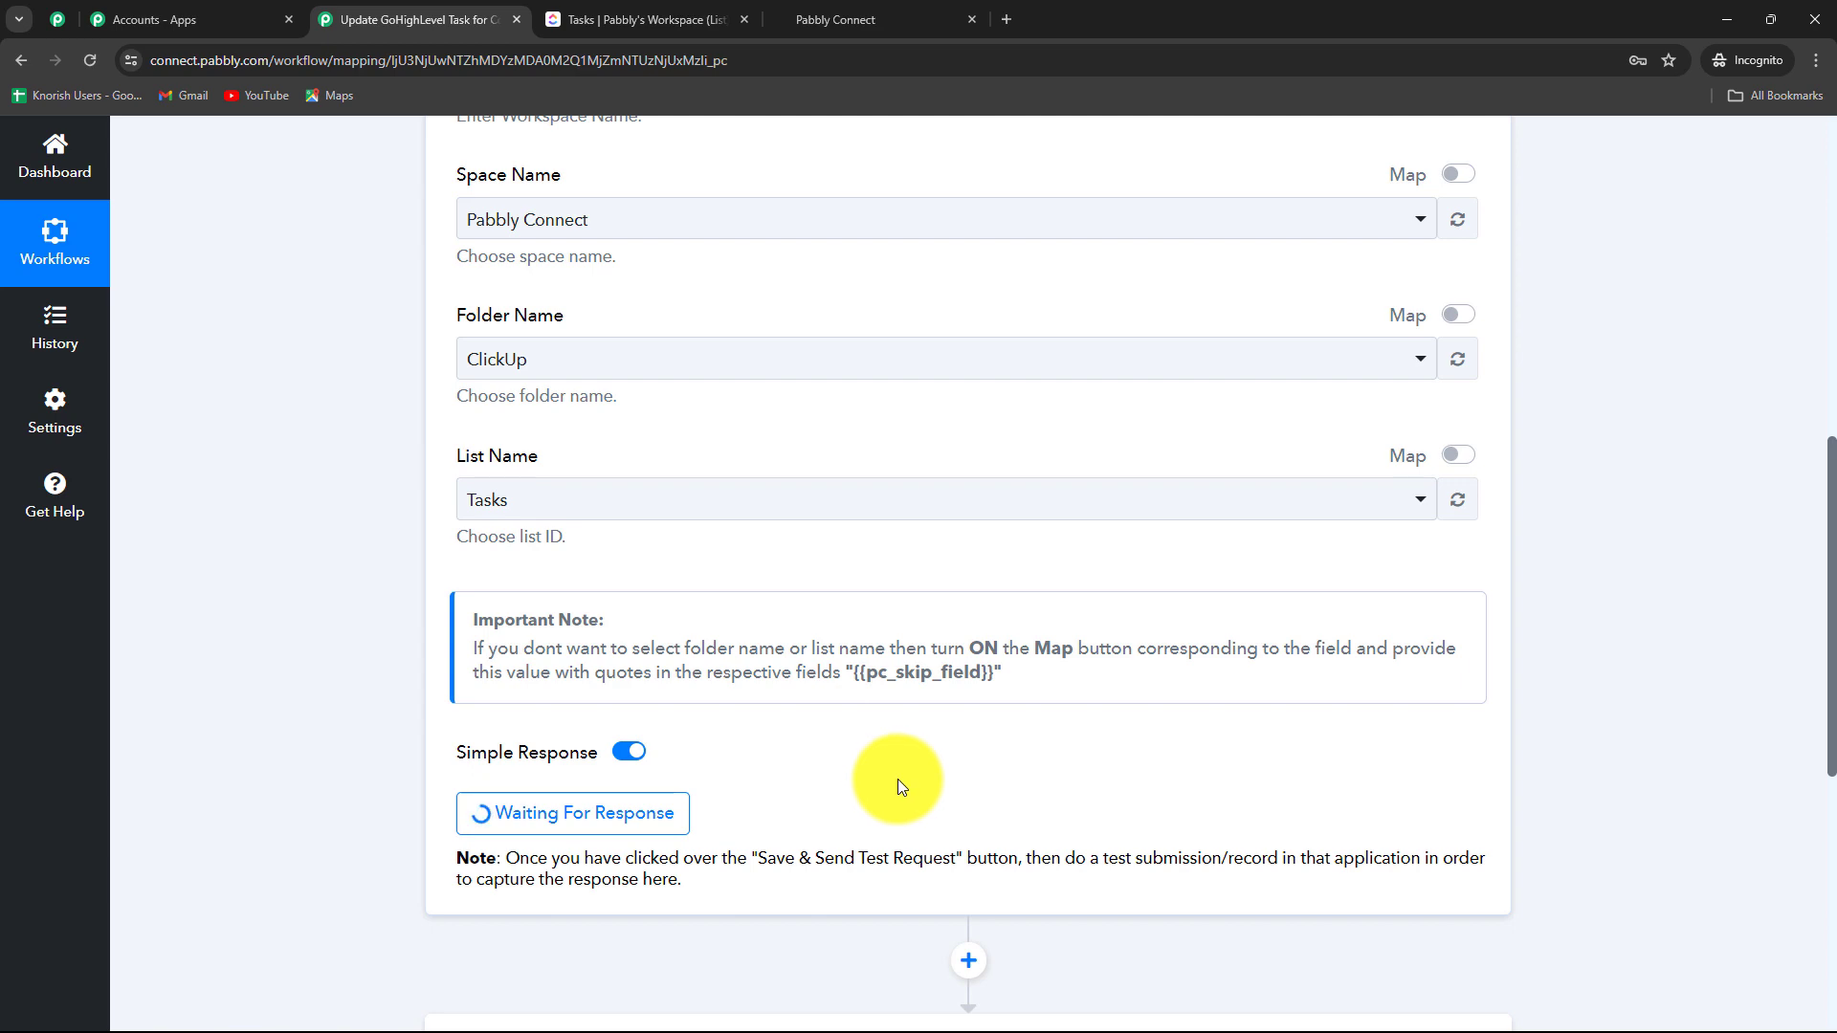
scroll(898, 784, up, 6)
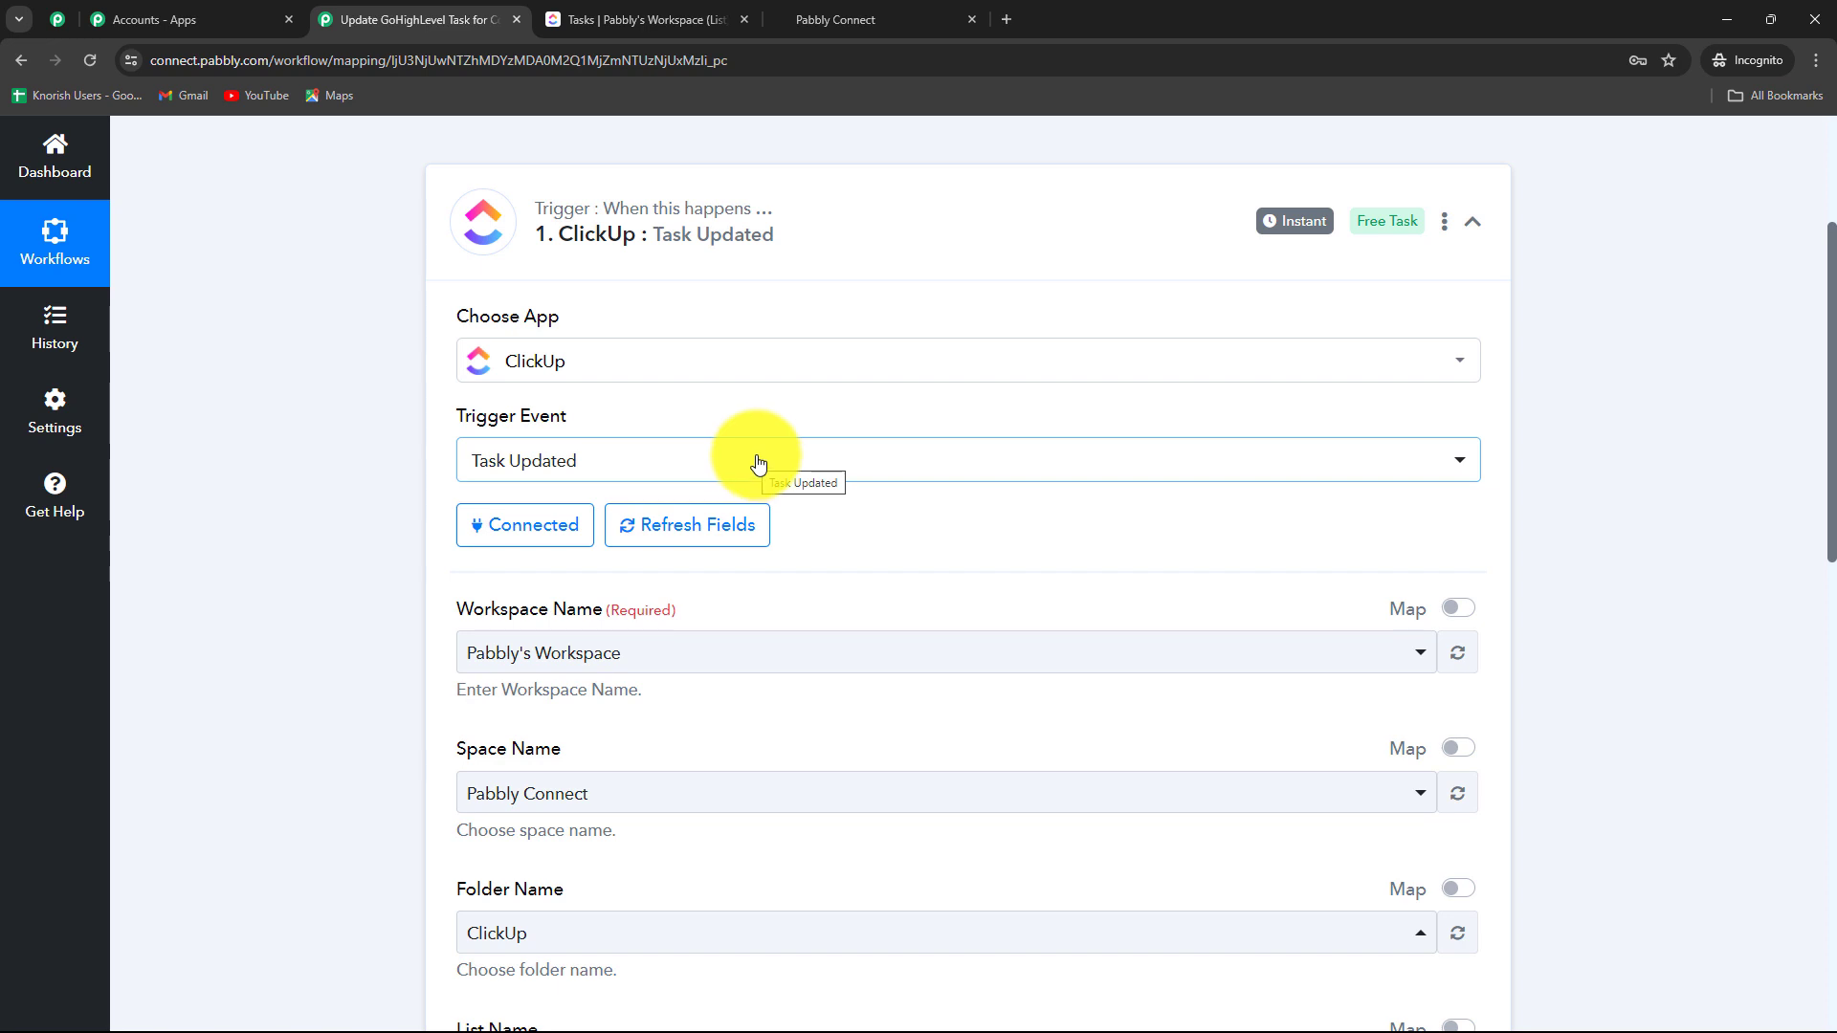
click(576, 14)
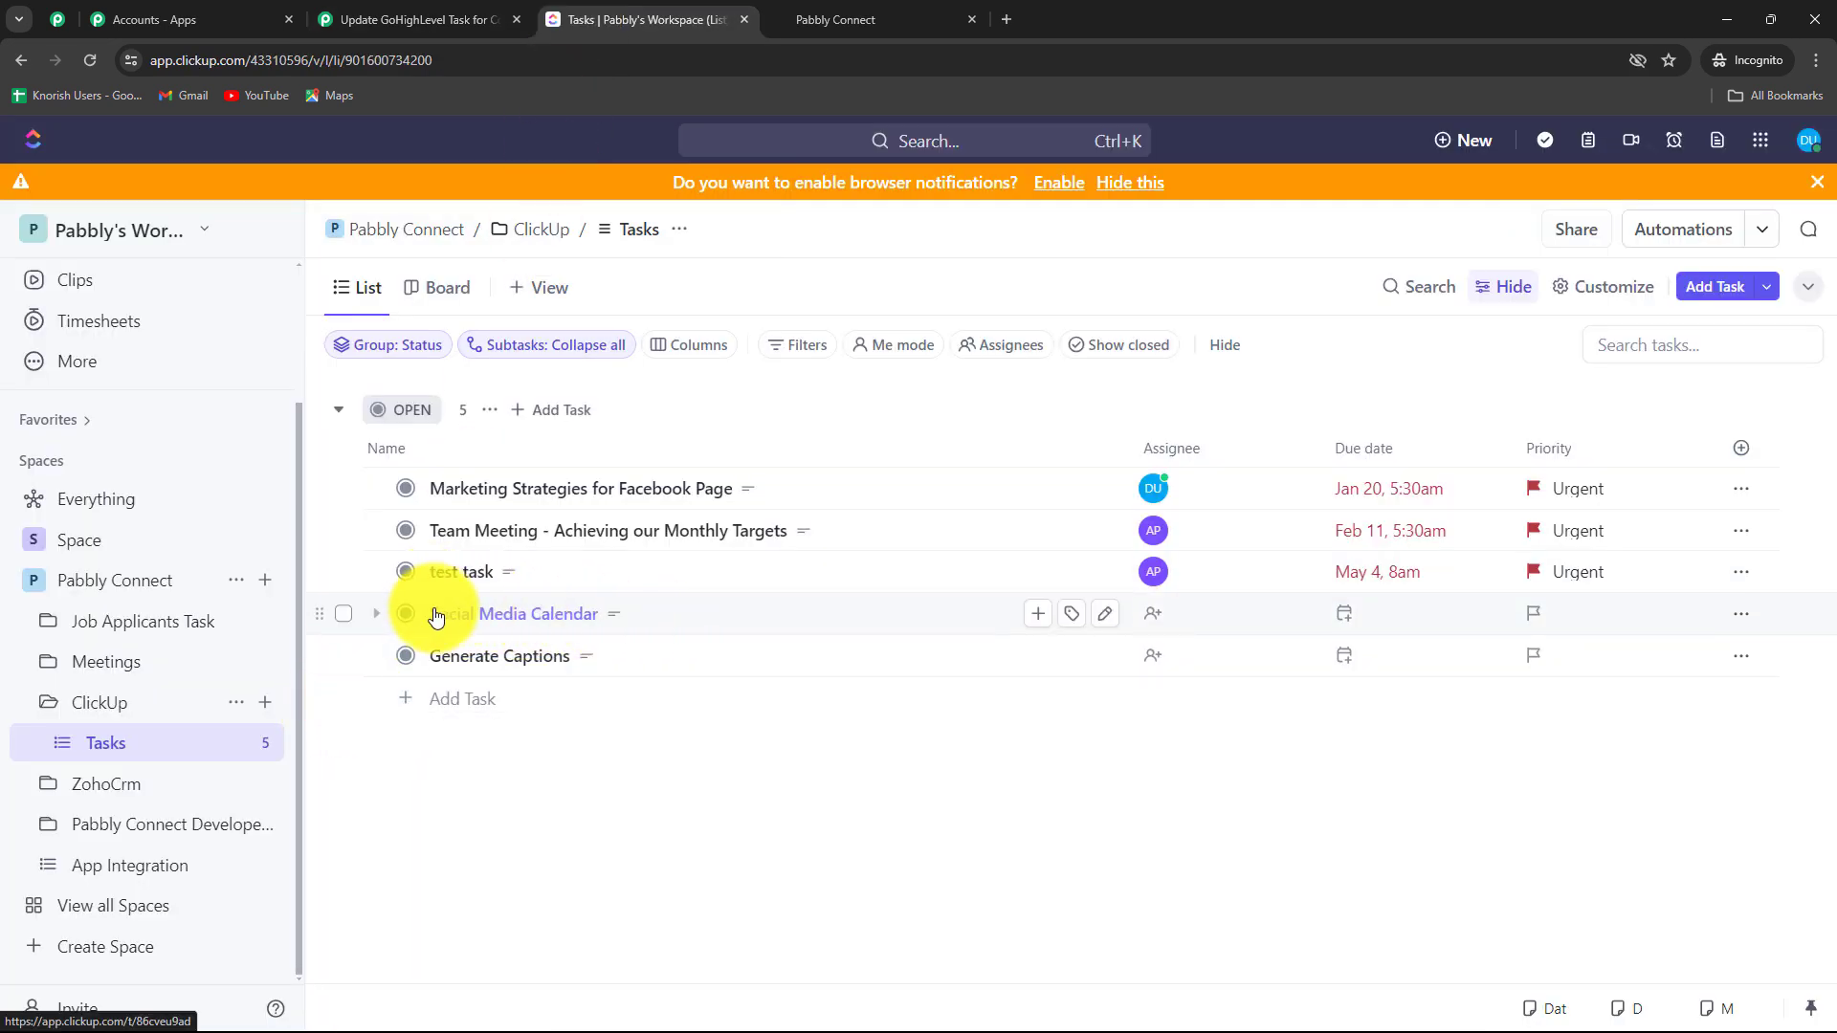
click(574, 616)
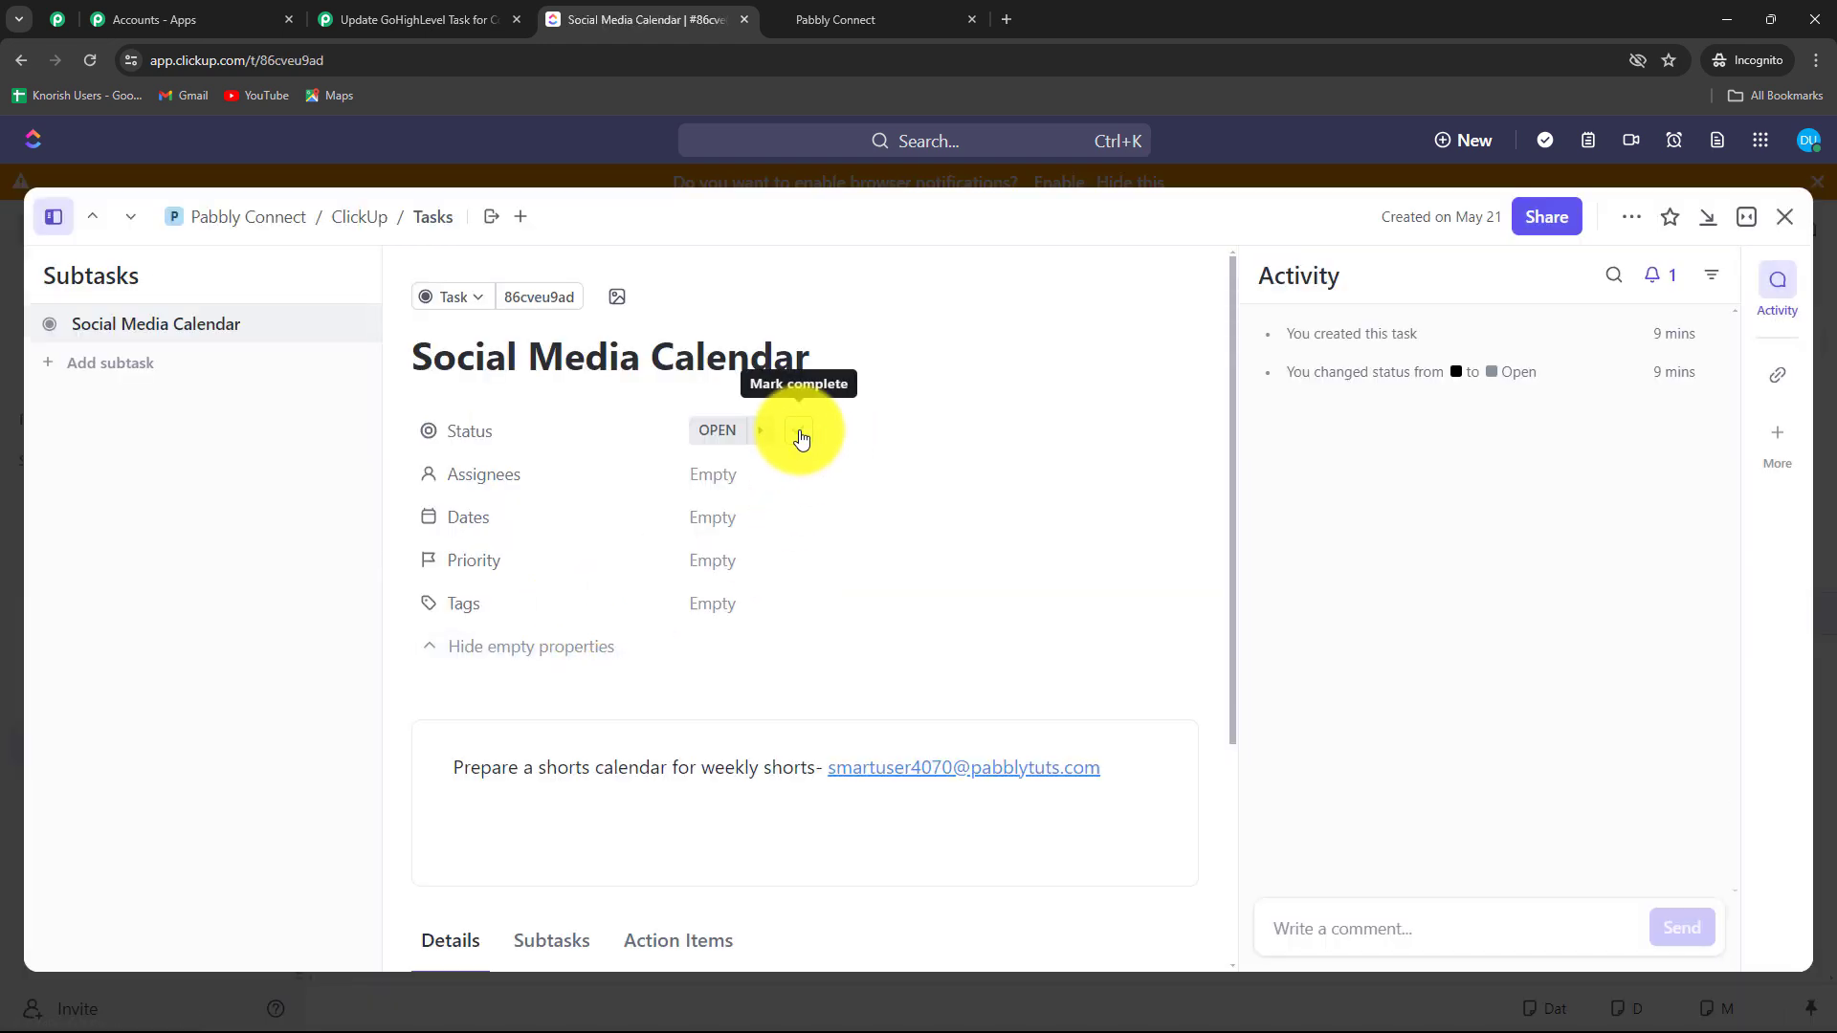
click(800, 433)
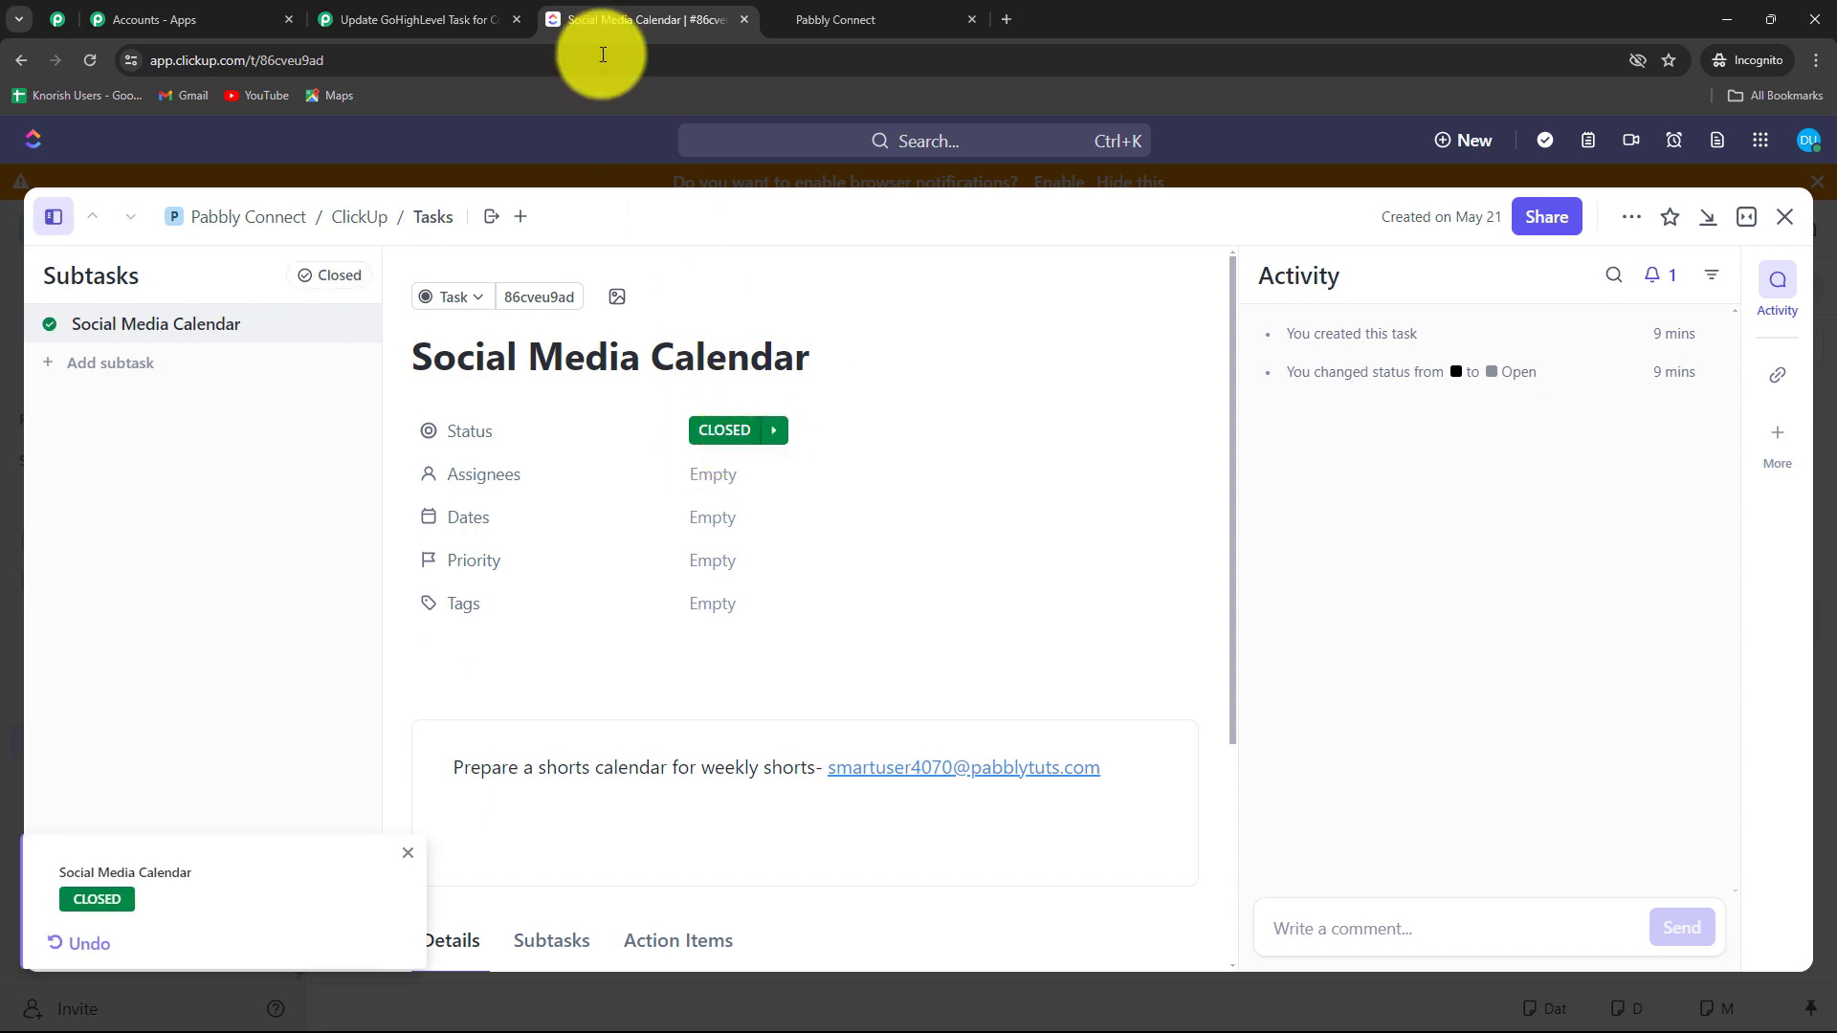
- Return to the workflow and examine the captured trigger response, especially the task ID, the status before and after the update, and the trigger setup
click(444, 14)
scroll(1352, 582, down, 8)
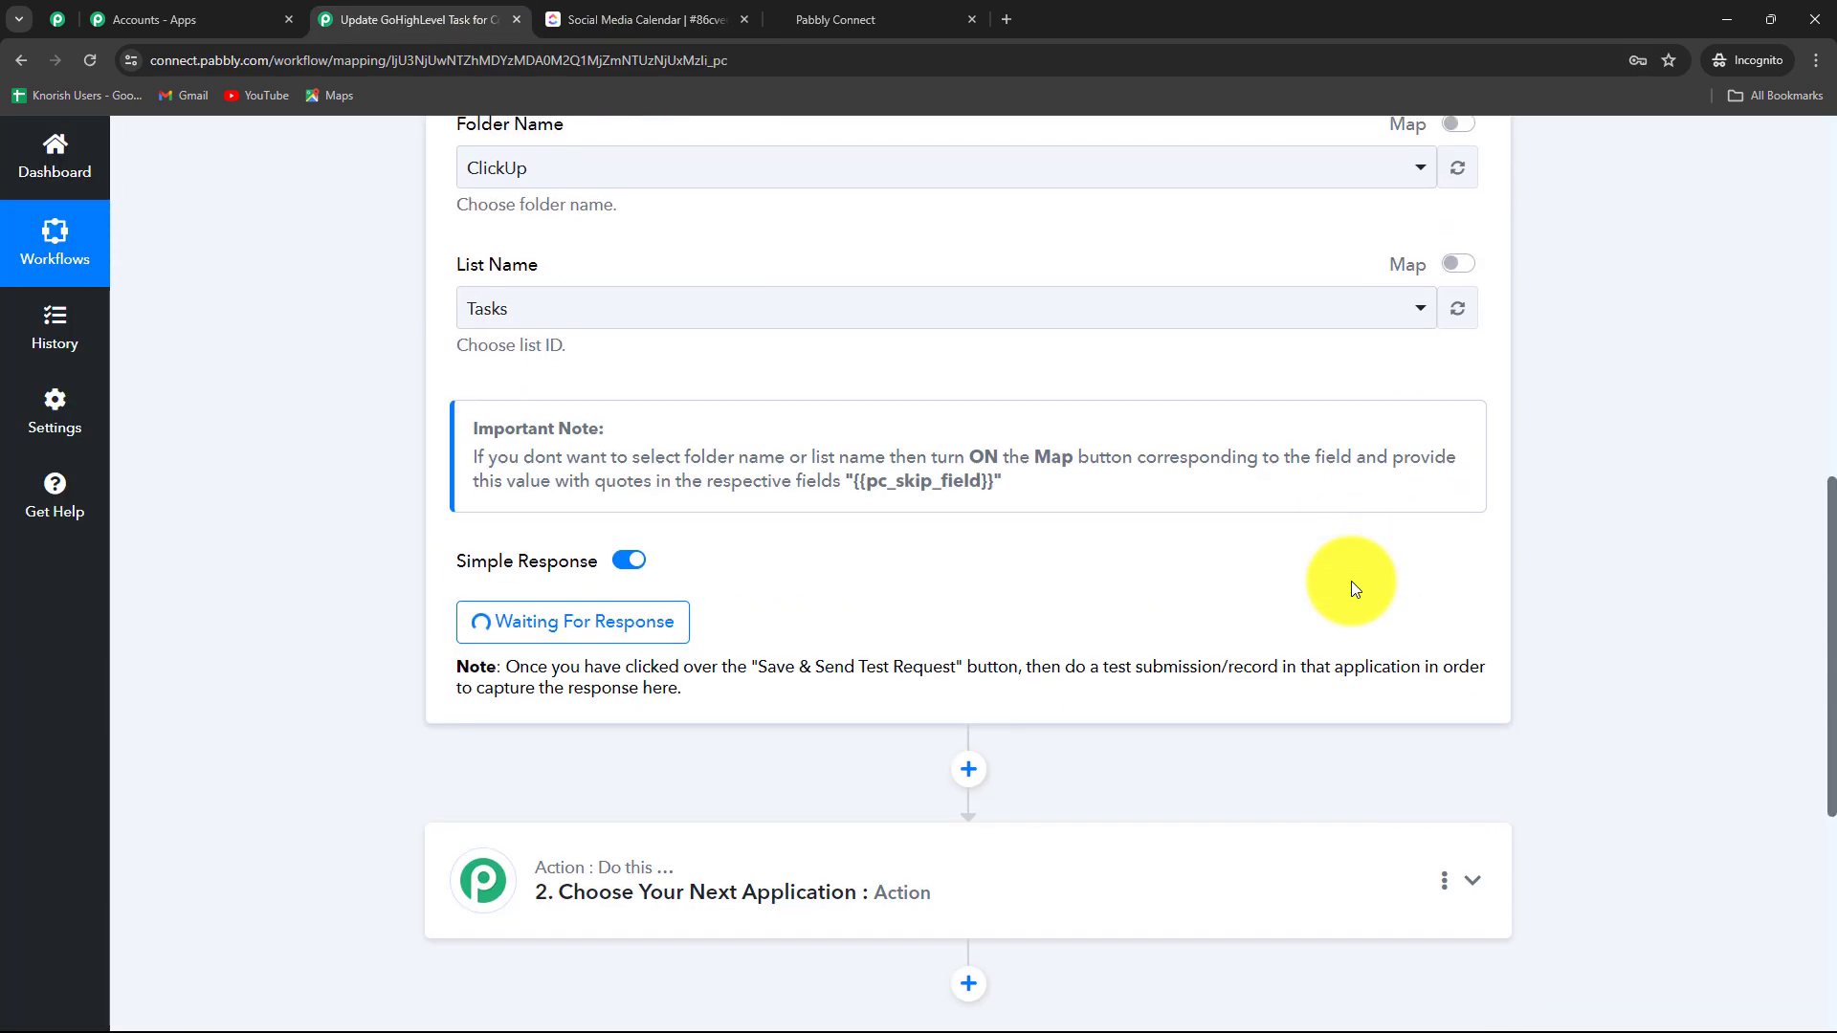
scroll(1351, 582, down, 2)
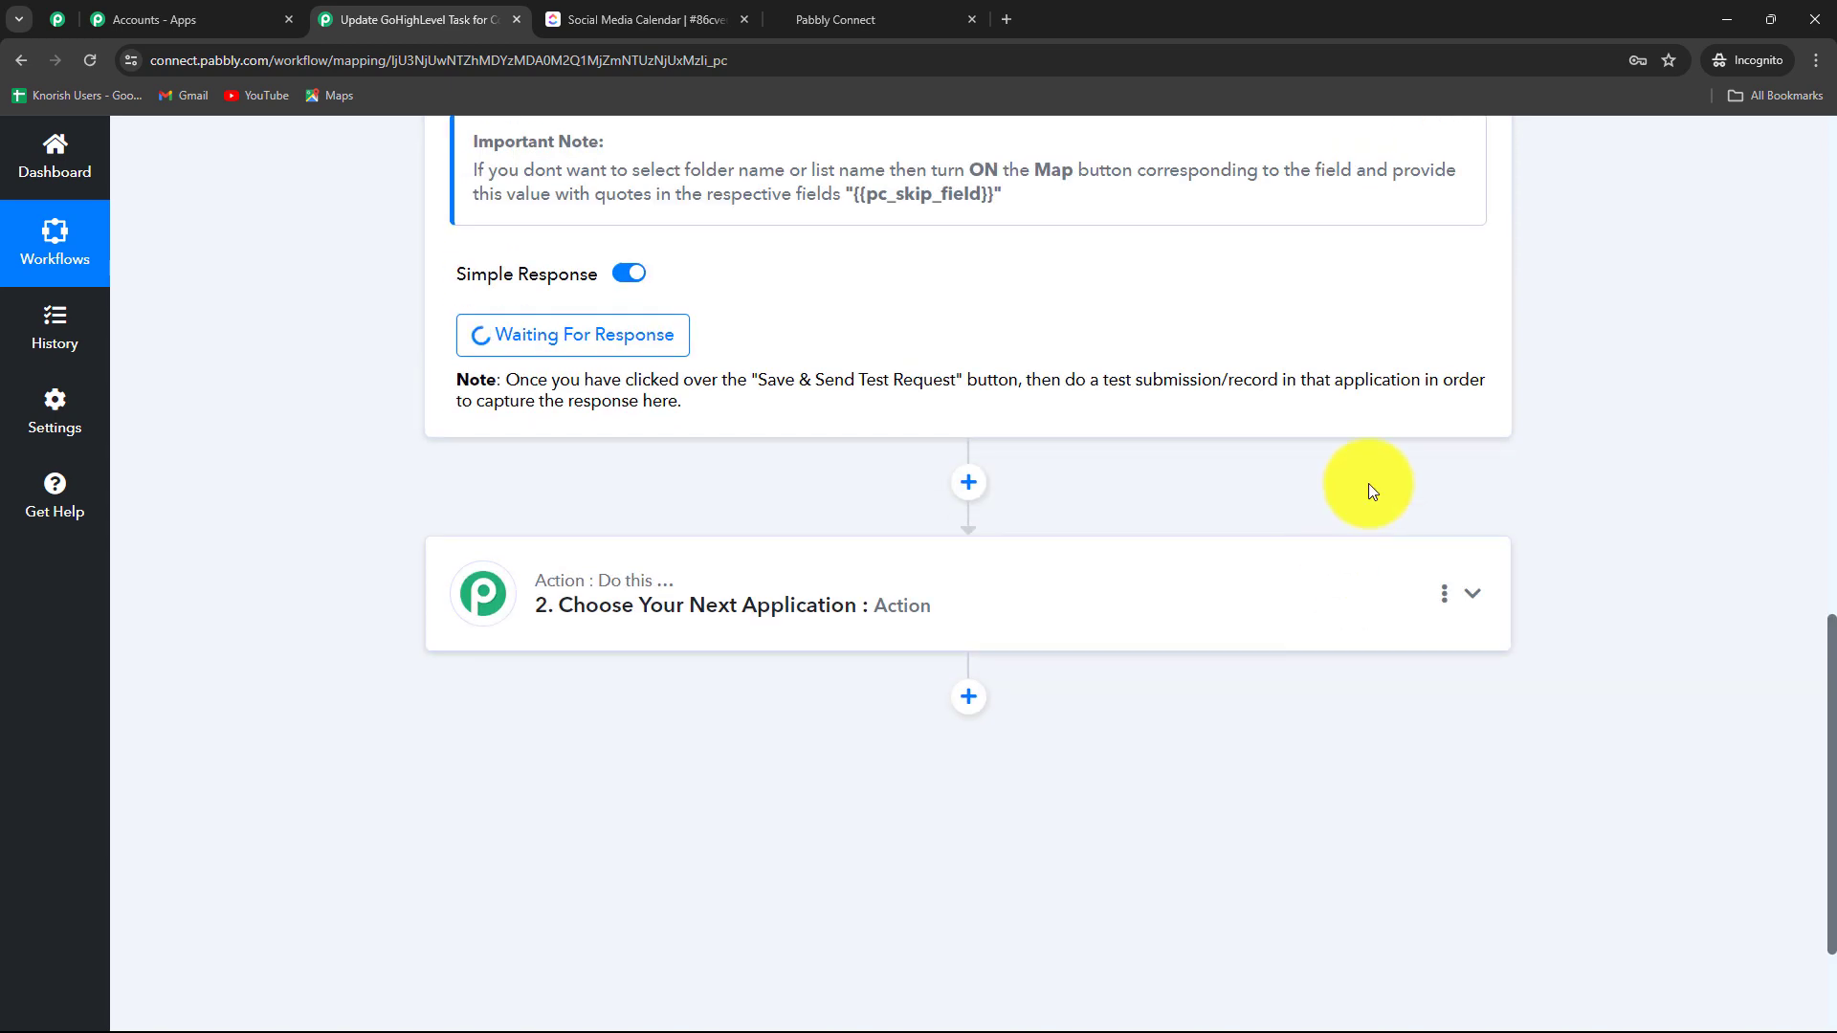
scroll(1651, 680, down, 4)
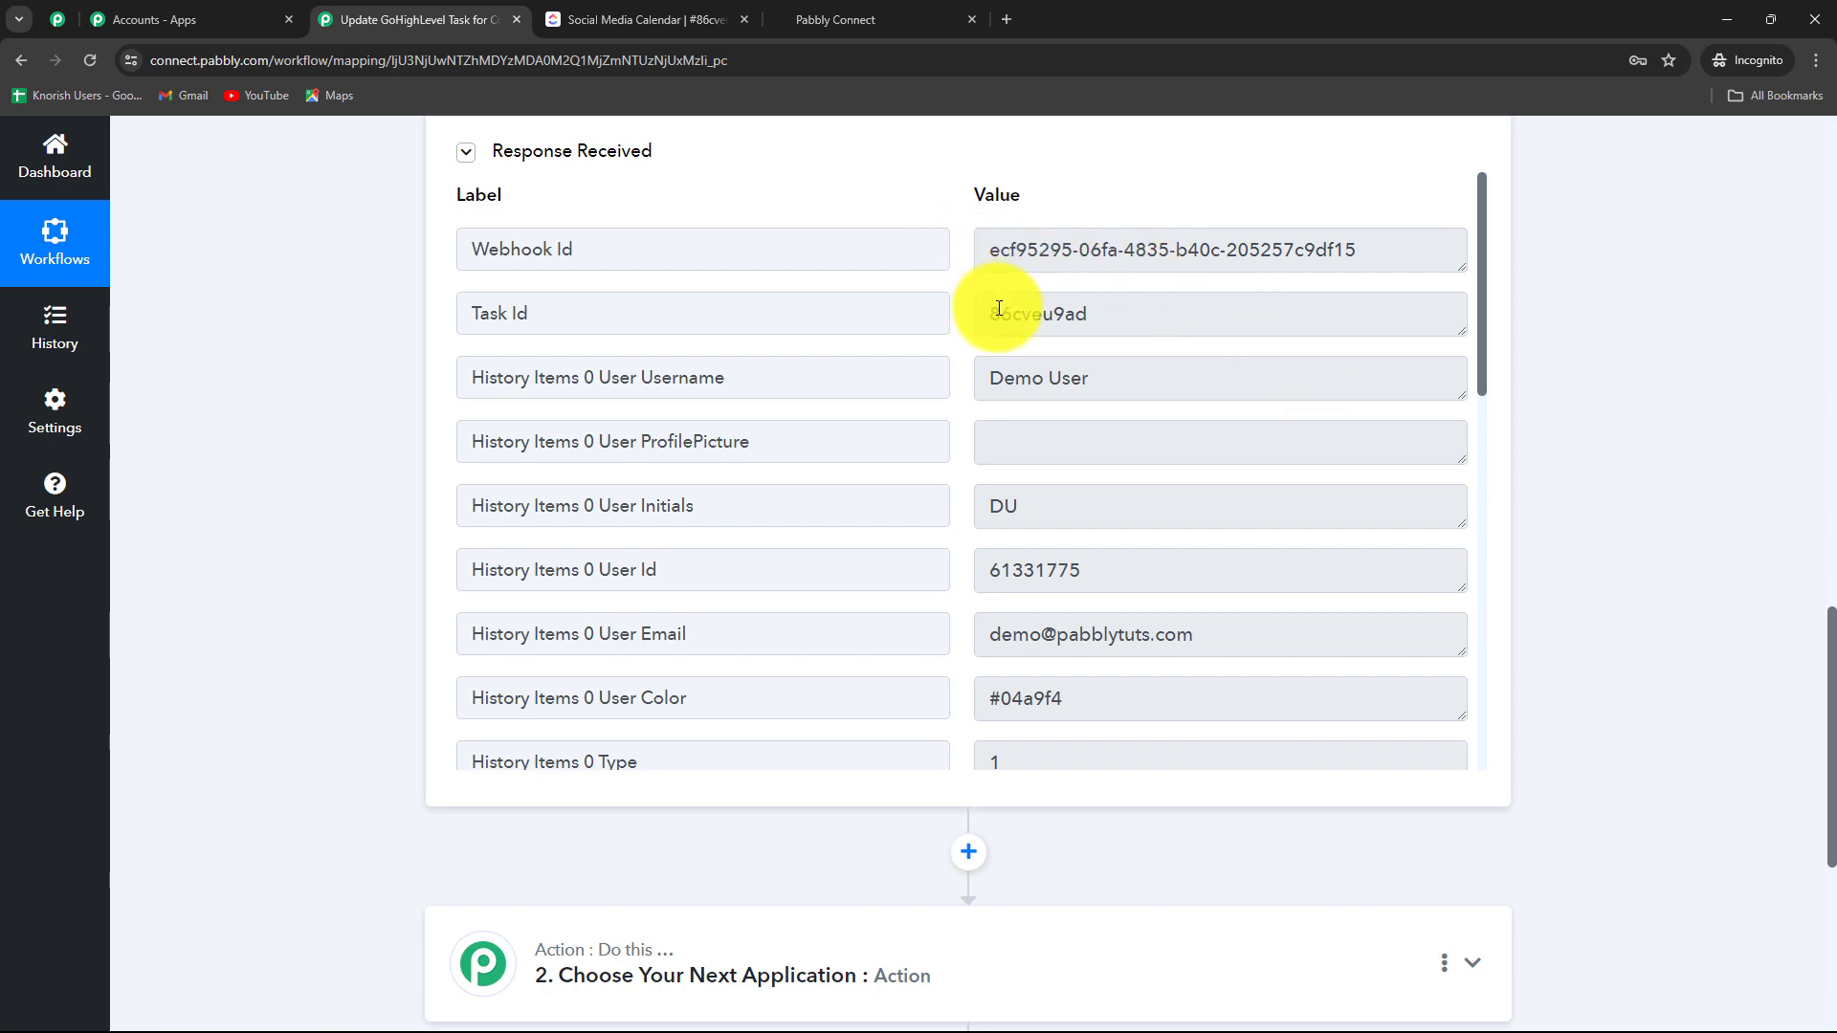
drag(1000, 314, 1170, 314)
scroll(1165, 497, down, 6)
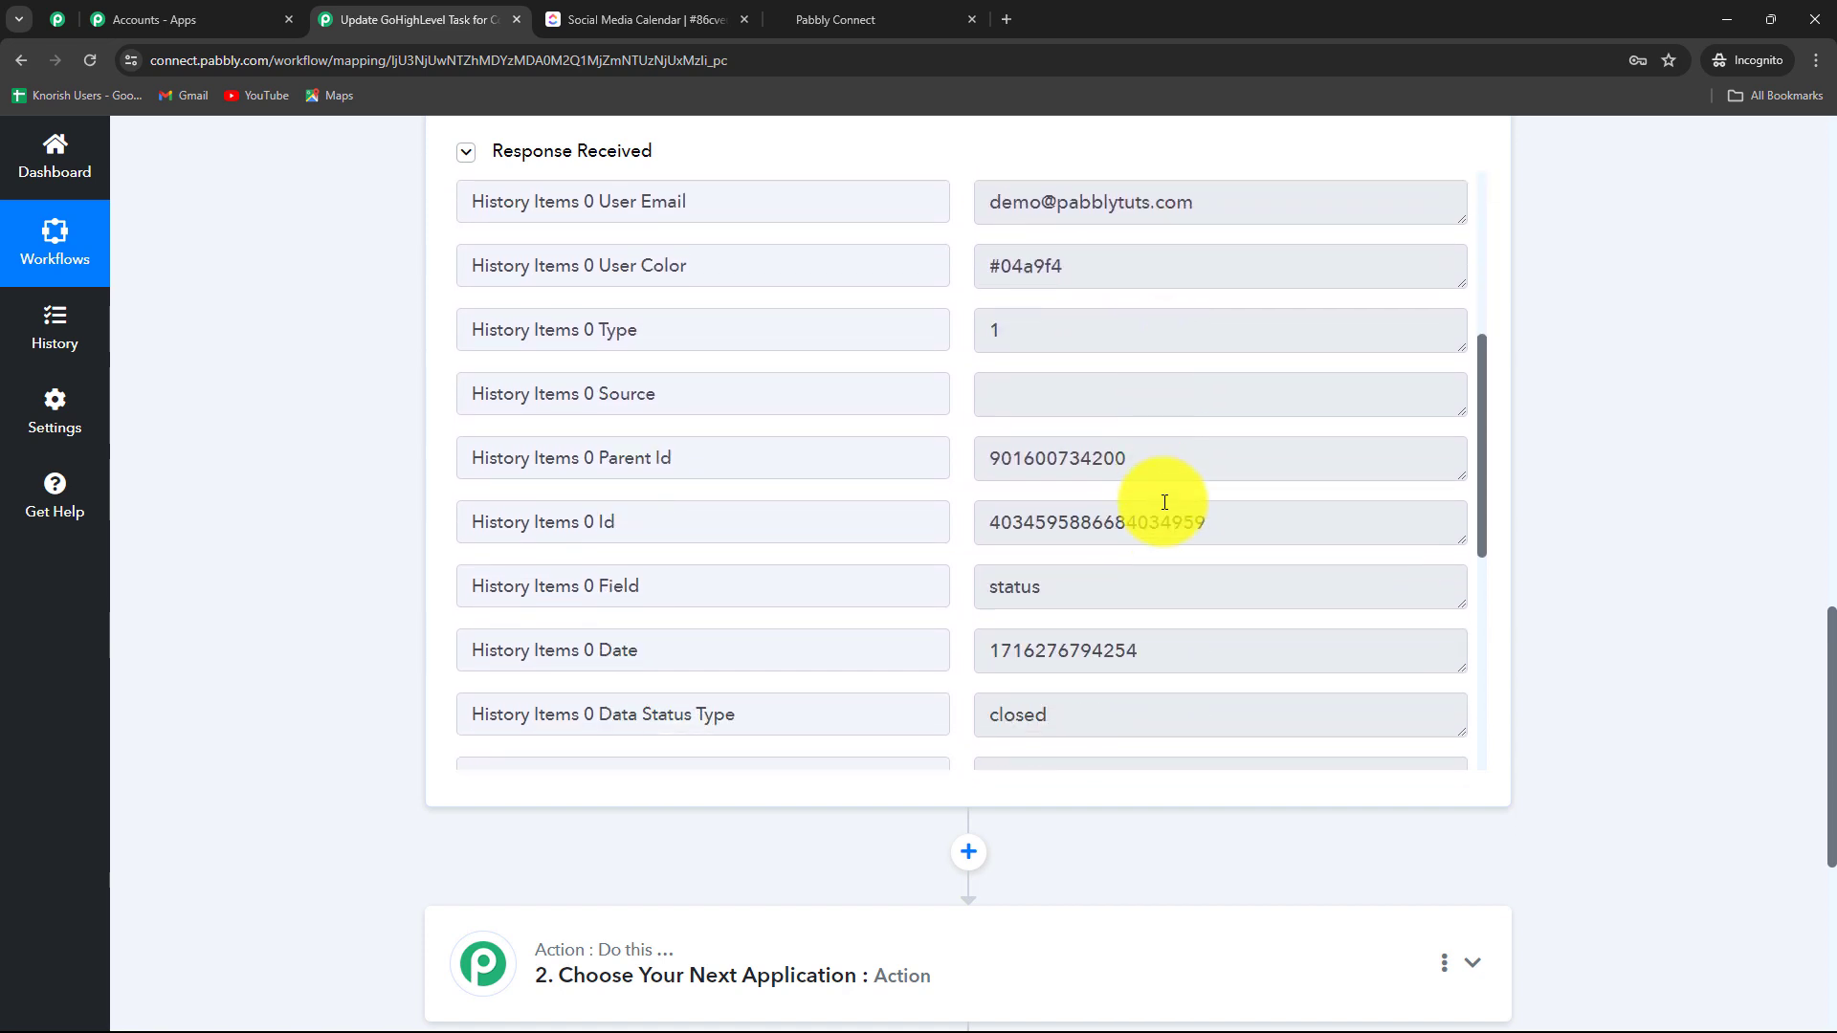
double_click(1120, 443)
double_click(1079, 576)
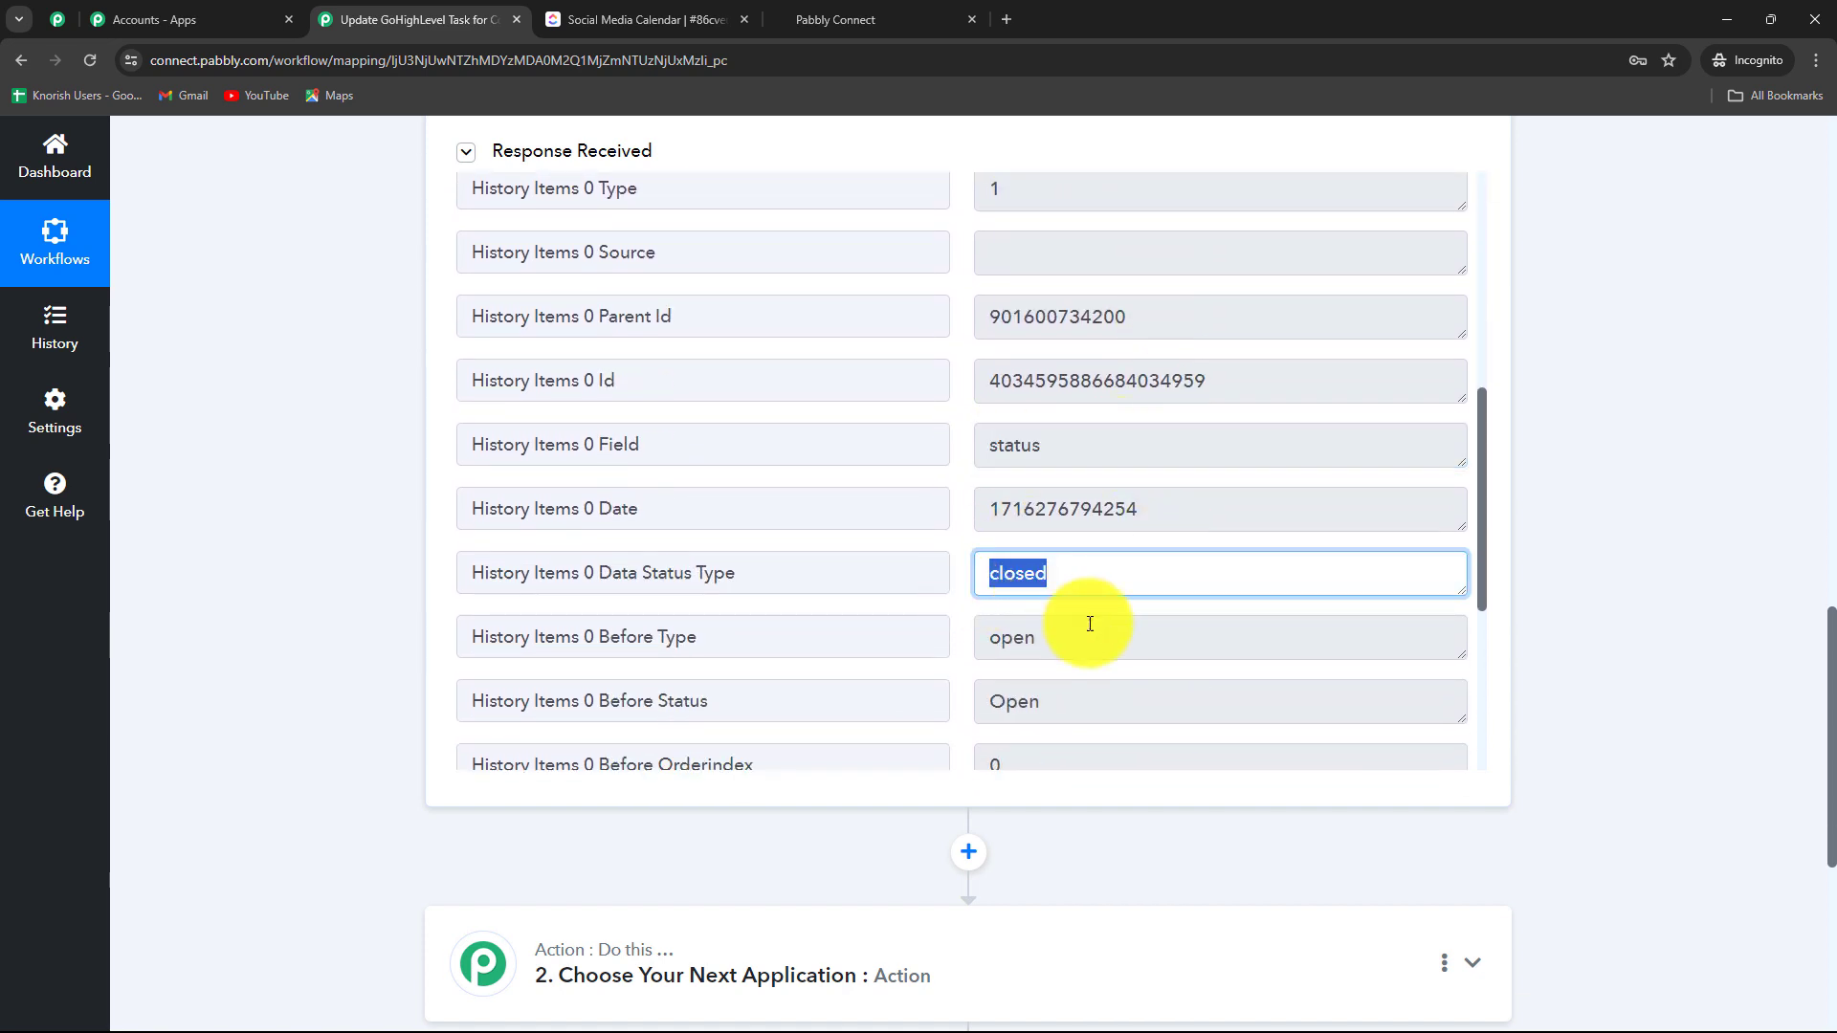
scroll(1090, 624, down, 3)
scroll(1090, 623, down, 2)
scroll(1089, 624, up, 5)
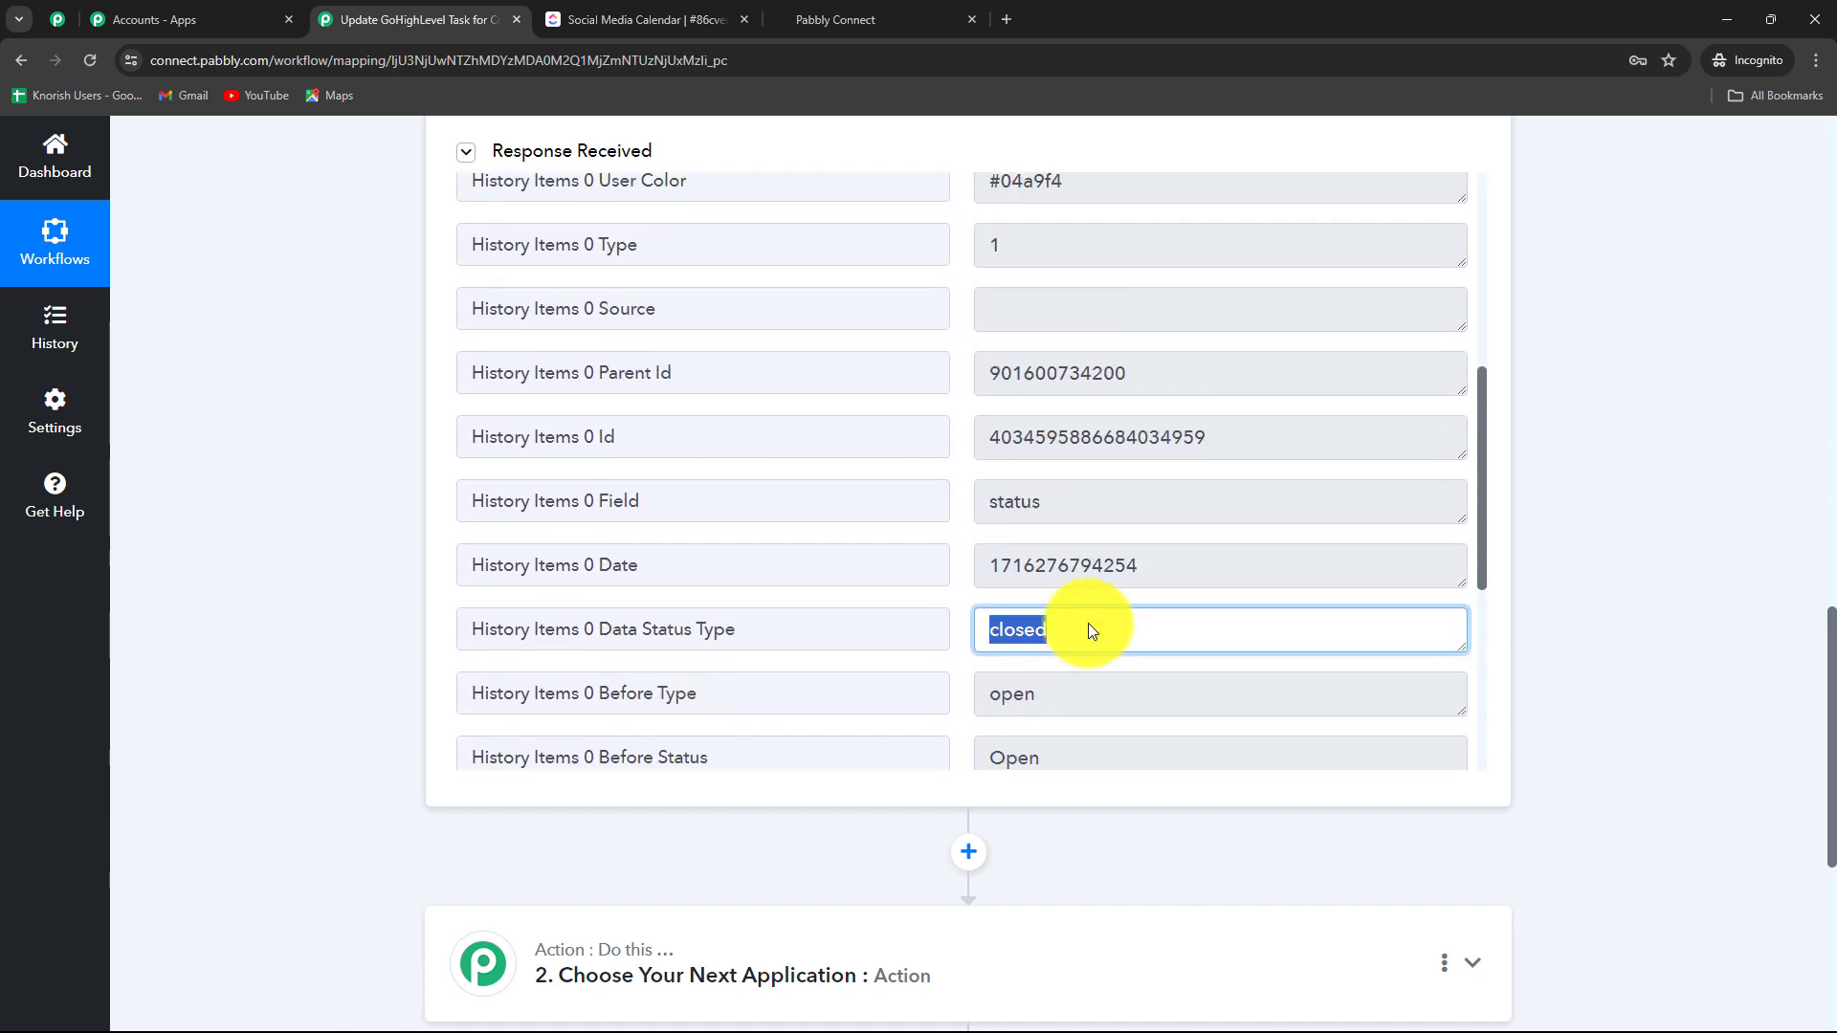
scroll(1120, 615, down, 6)
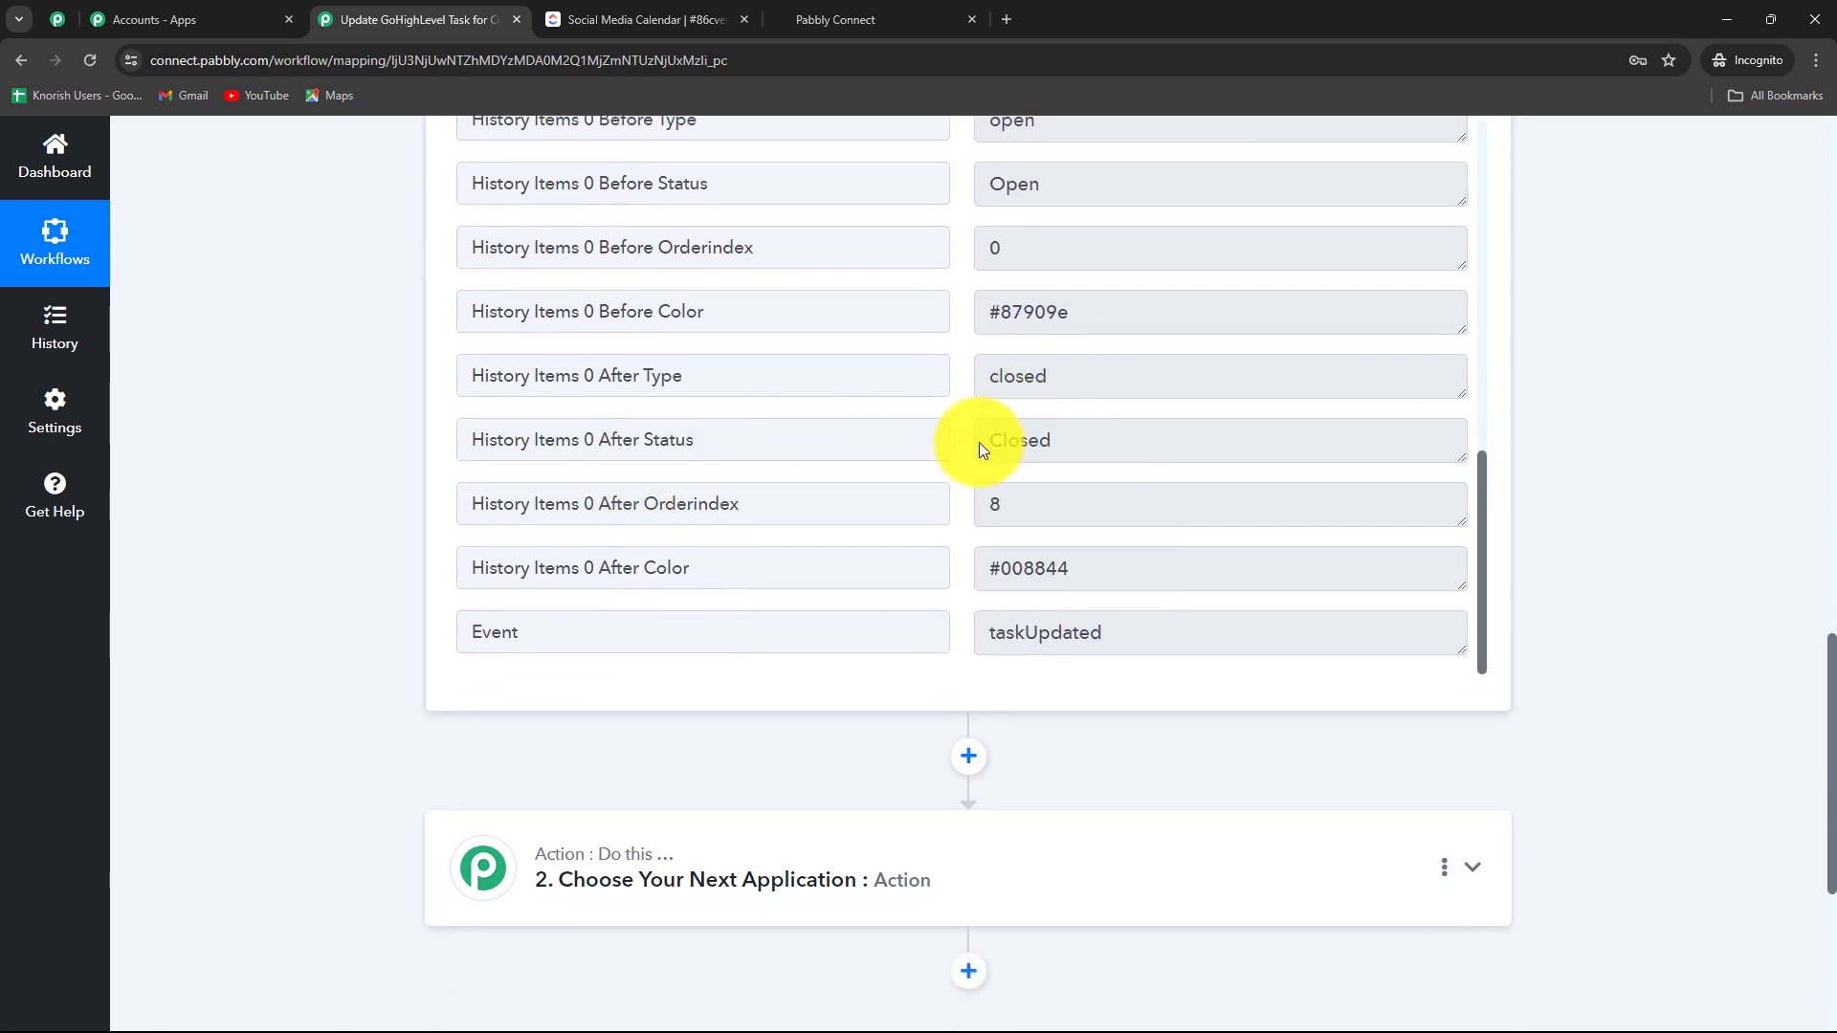
double_click(1089, 439)
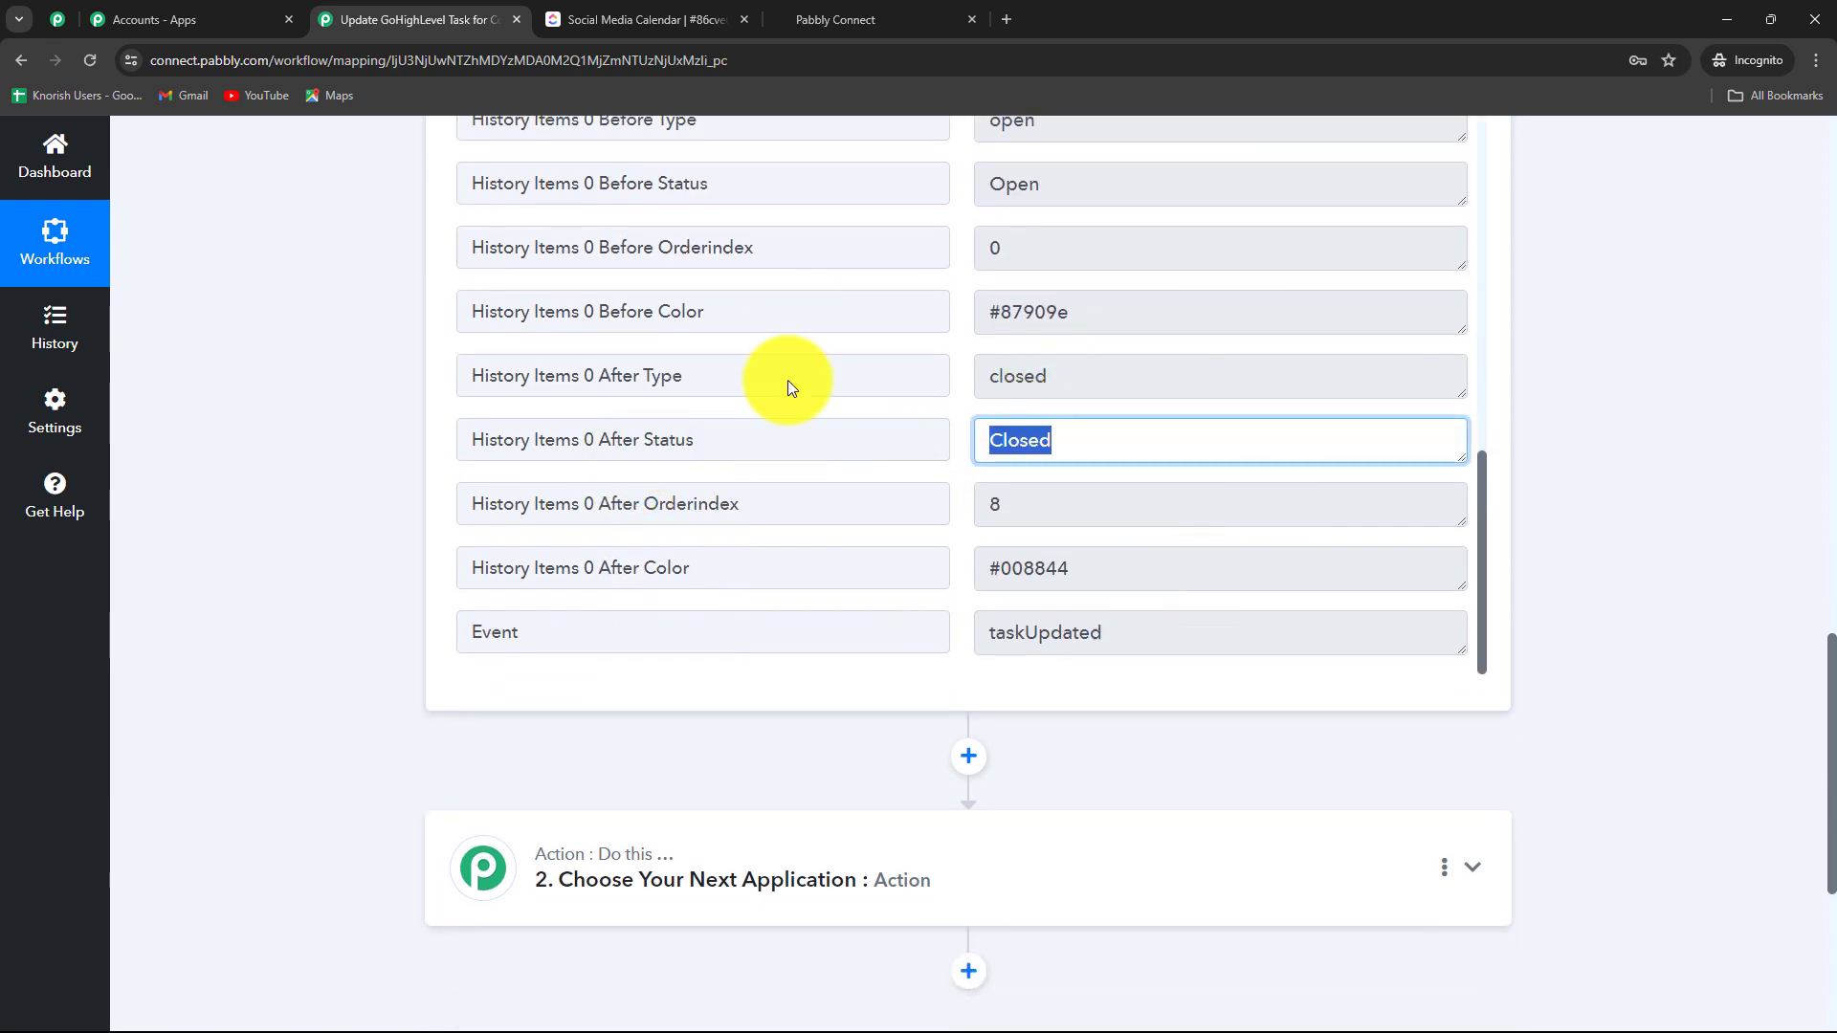
click(651, 19)
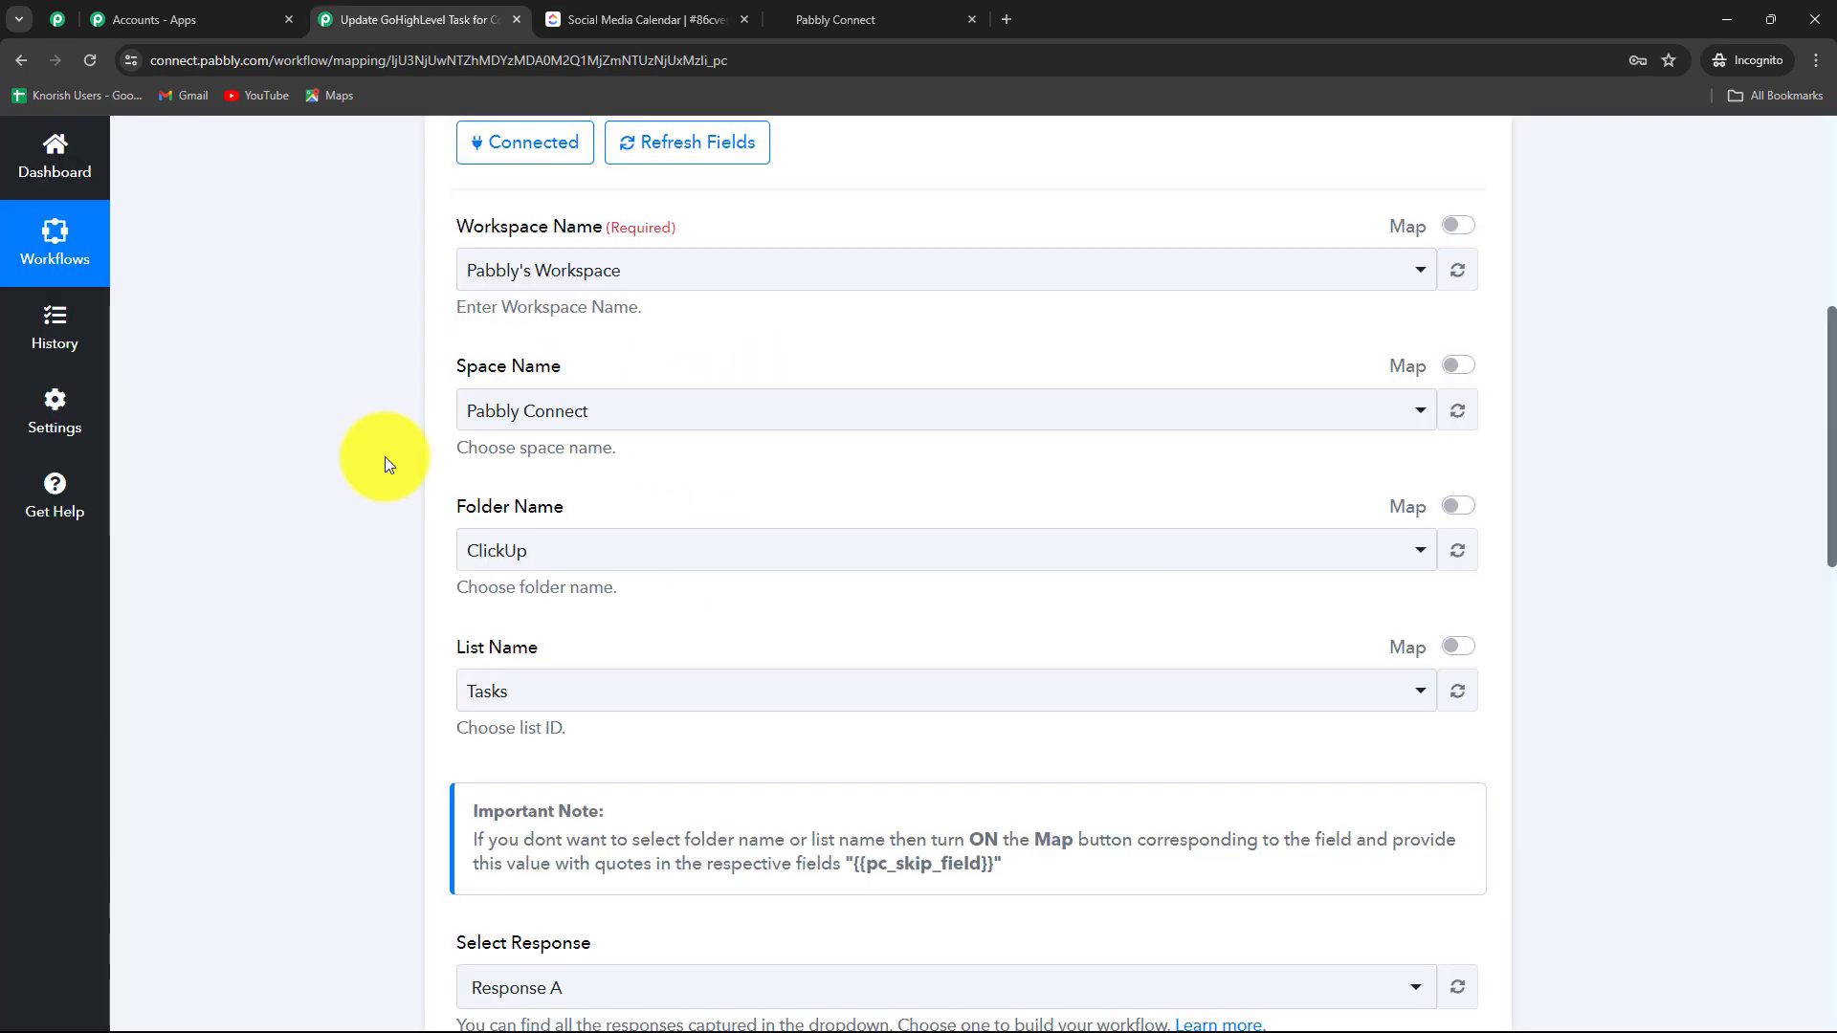
scroll(385, 456, up, 4)
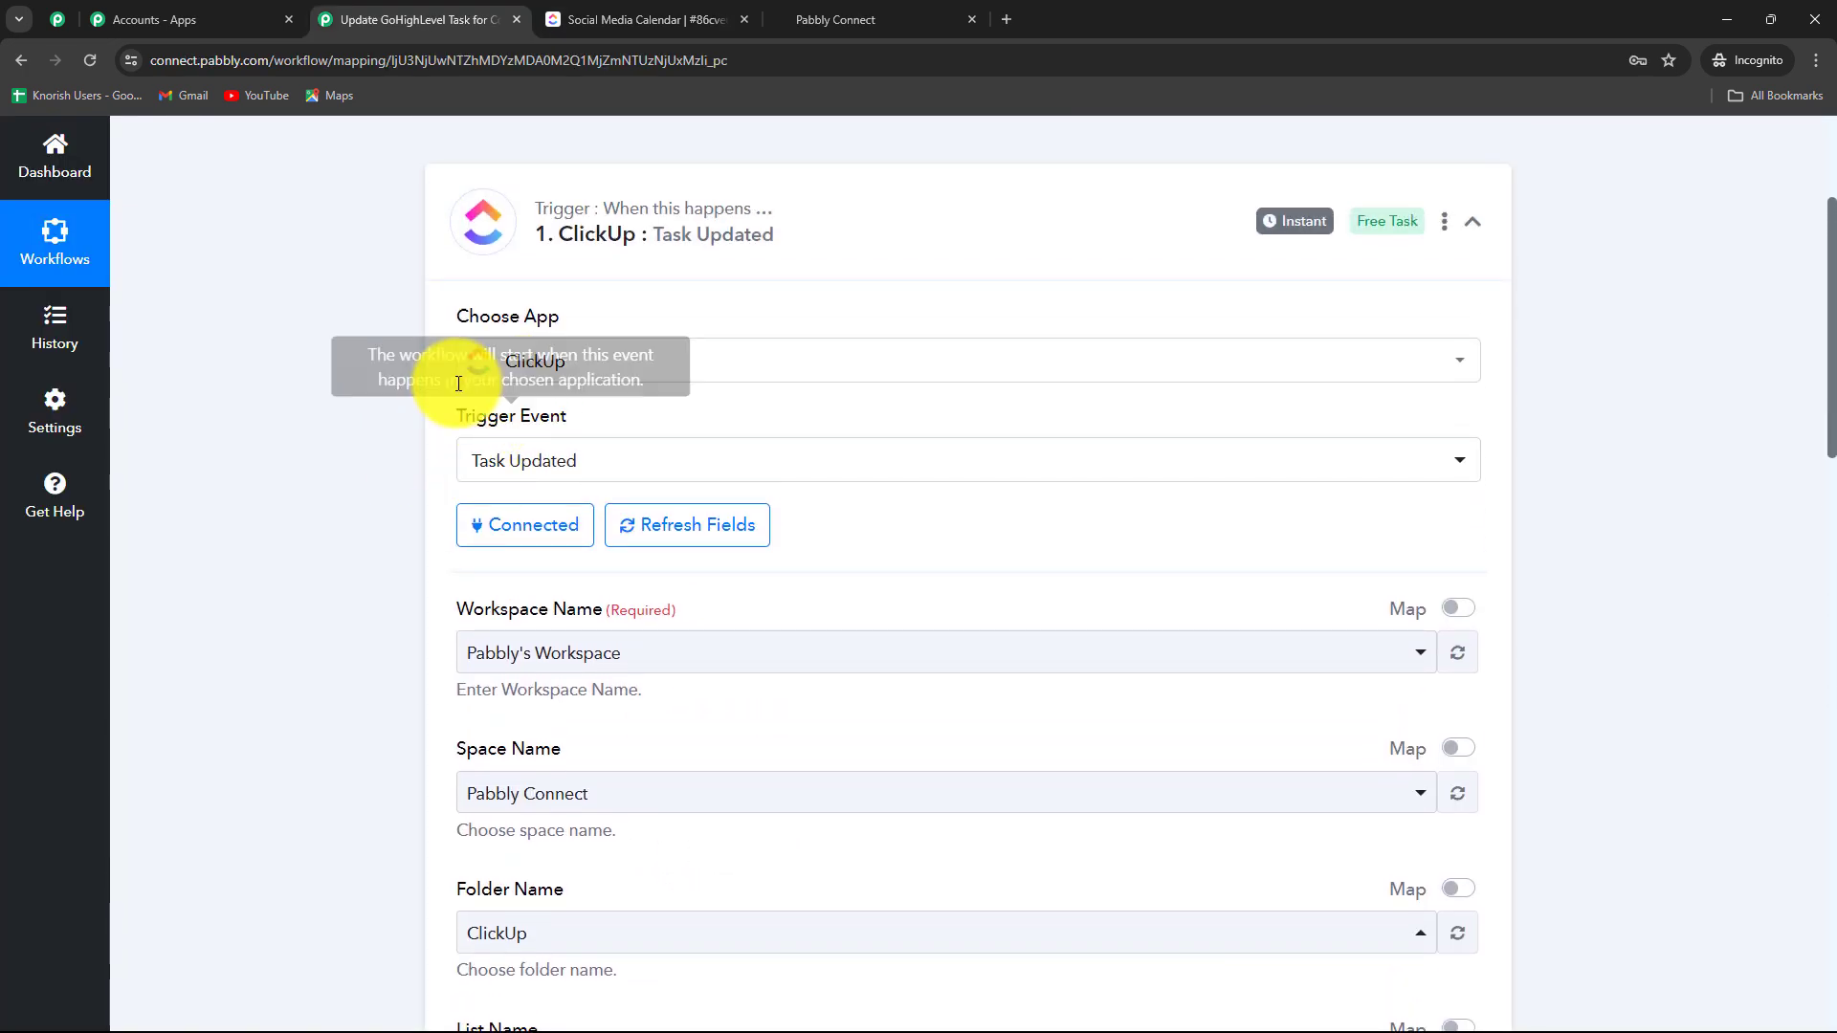
- Set up the workflow's second step as Filter (Pabbly) with the Filter Values event and connect it
click(633, 19)
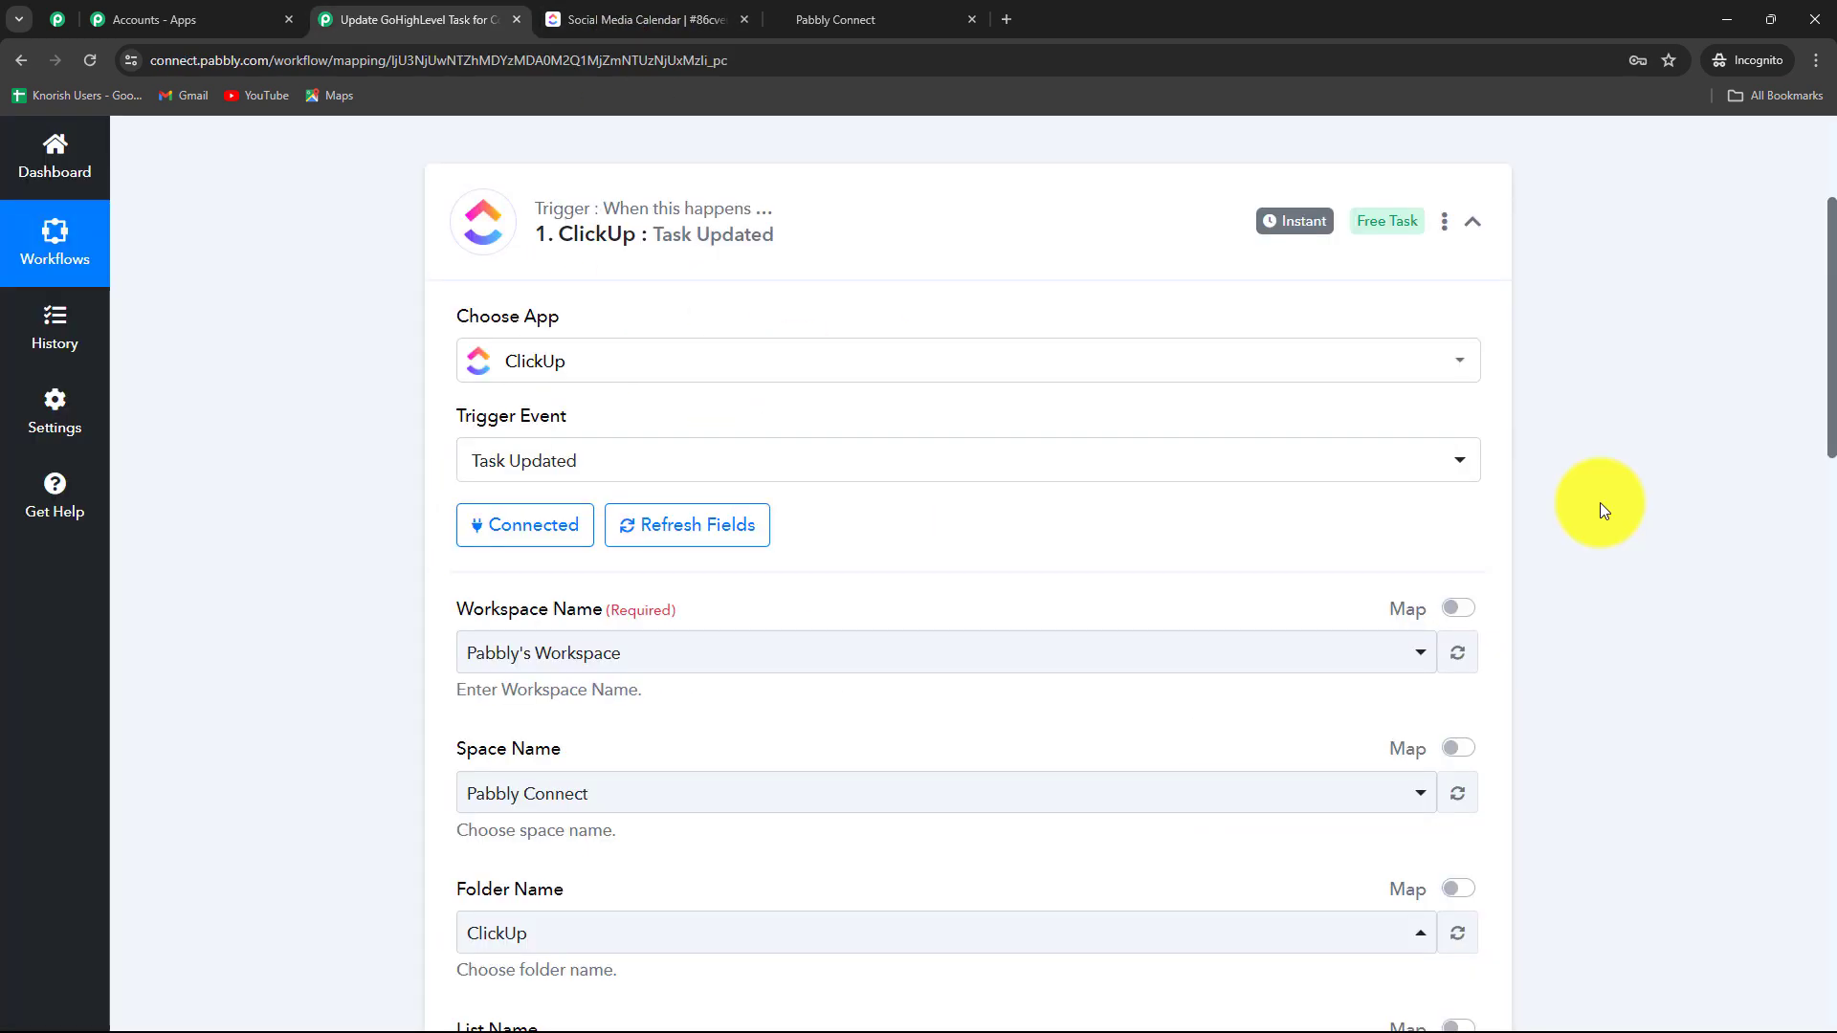
scroll(1600, 502, down, 13)
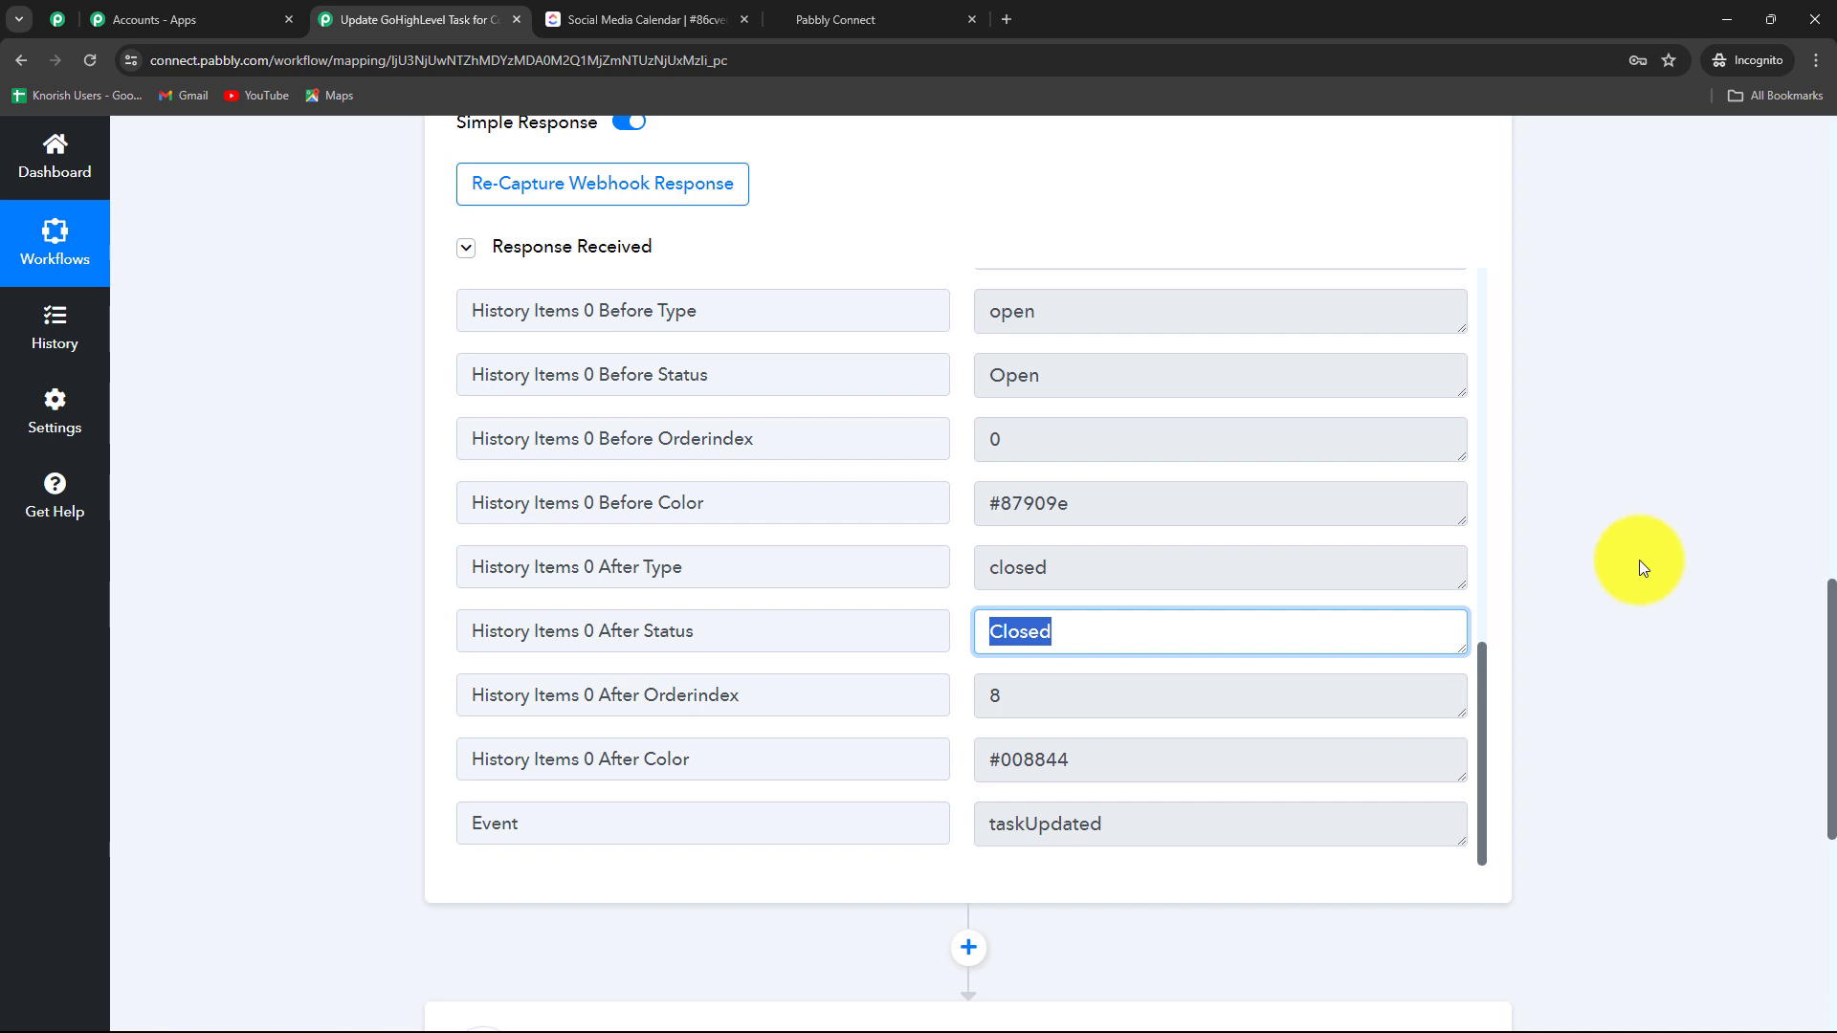
scroll(1642, 568, down, 5)
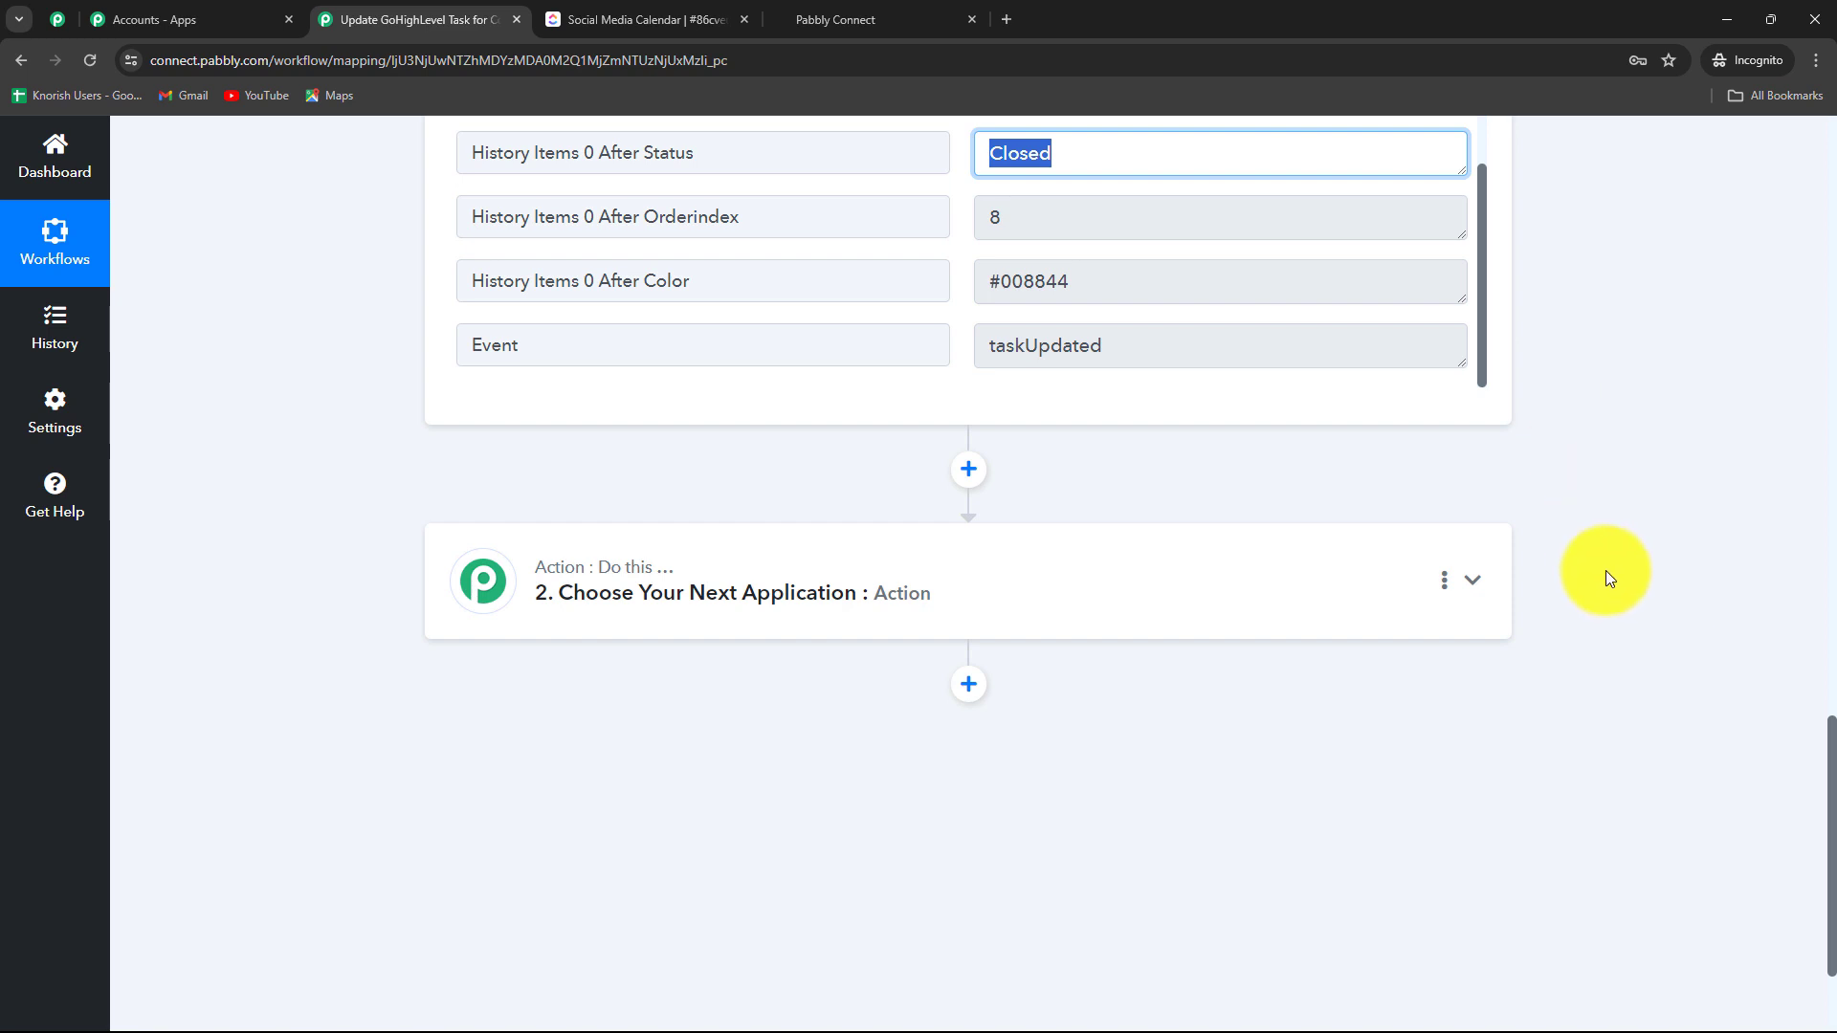
click(718, 611)
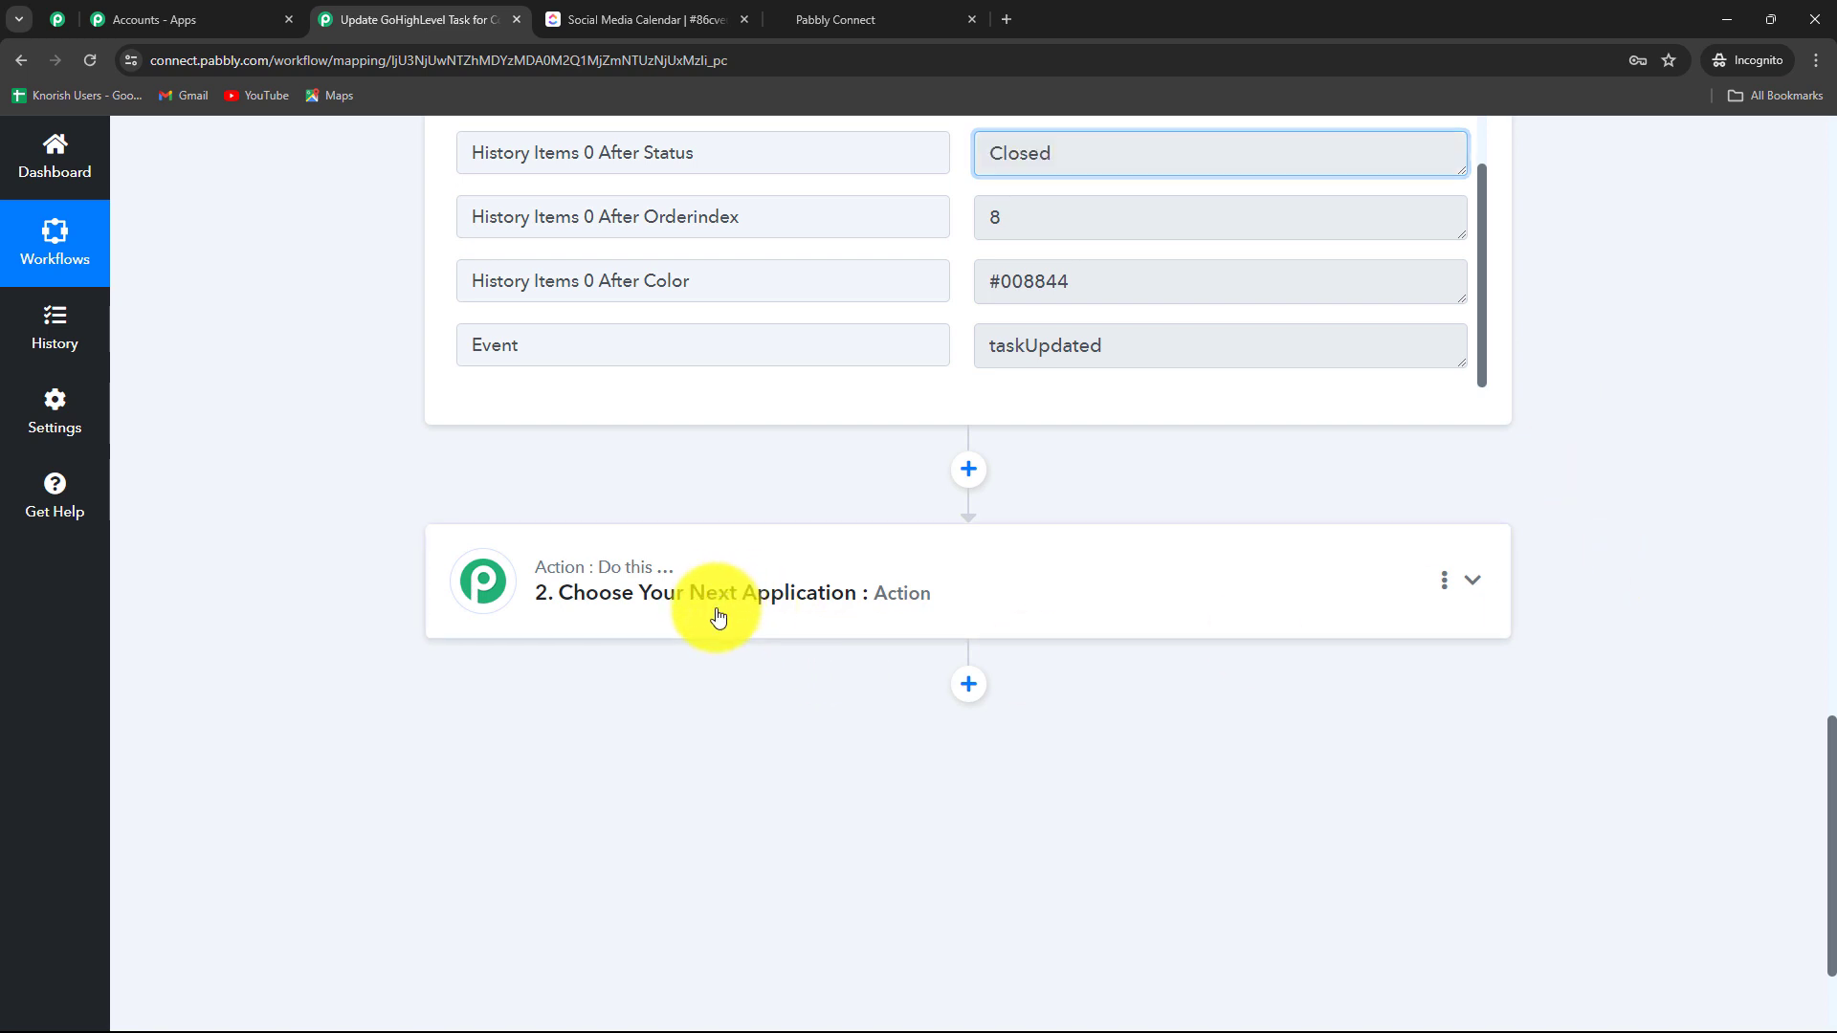
scroll(717, 612, up, 5)
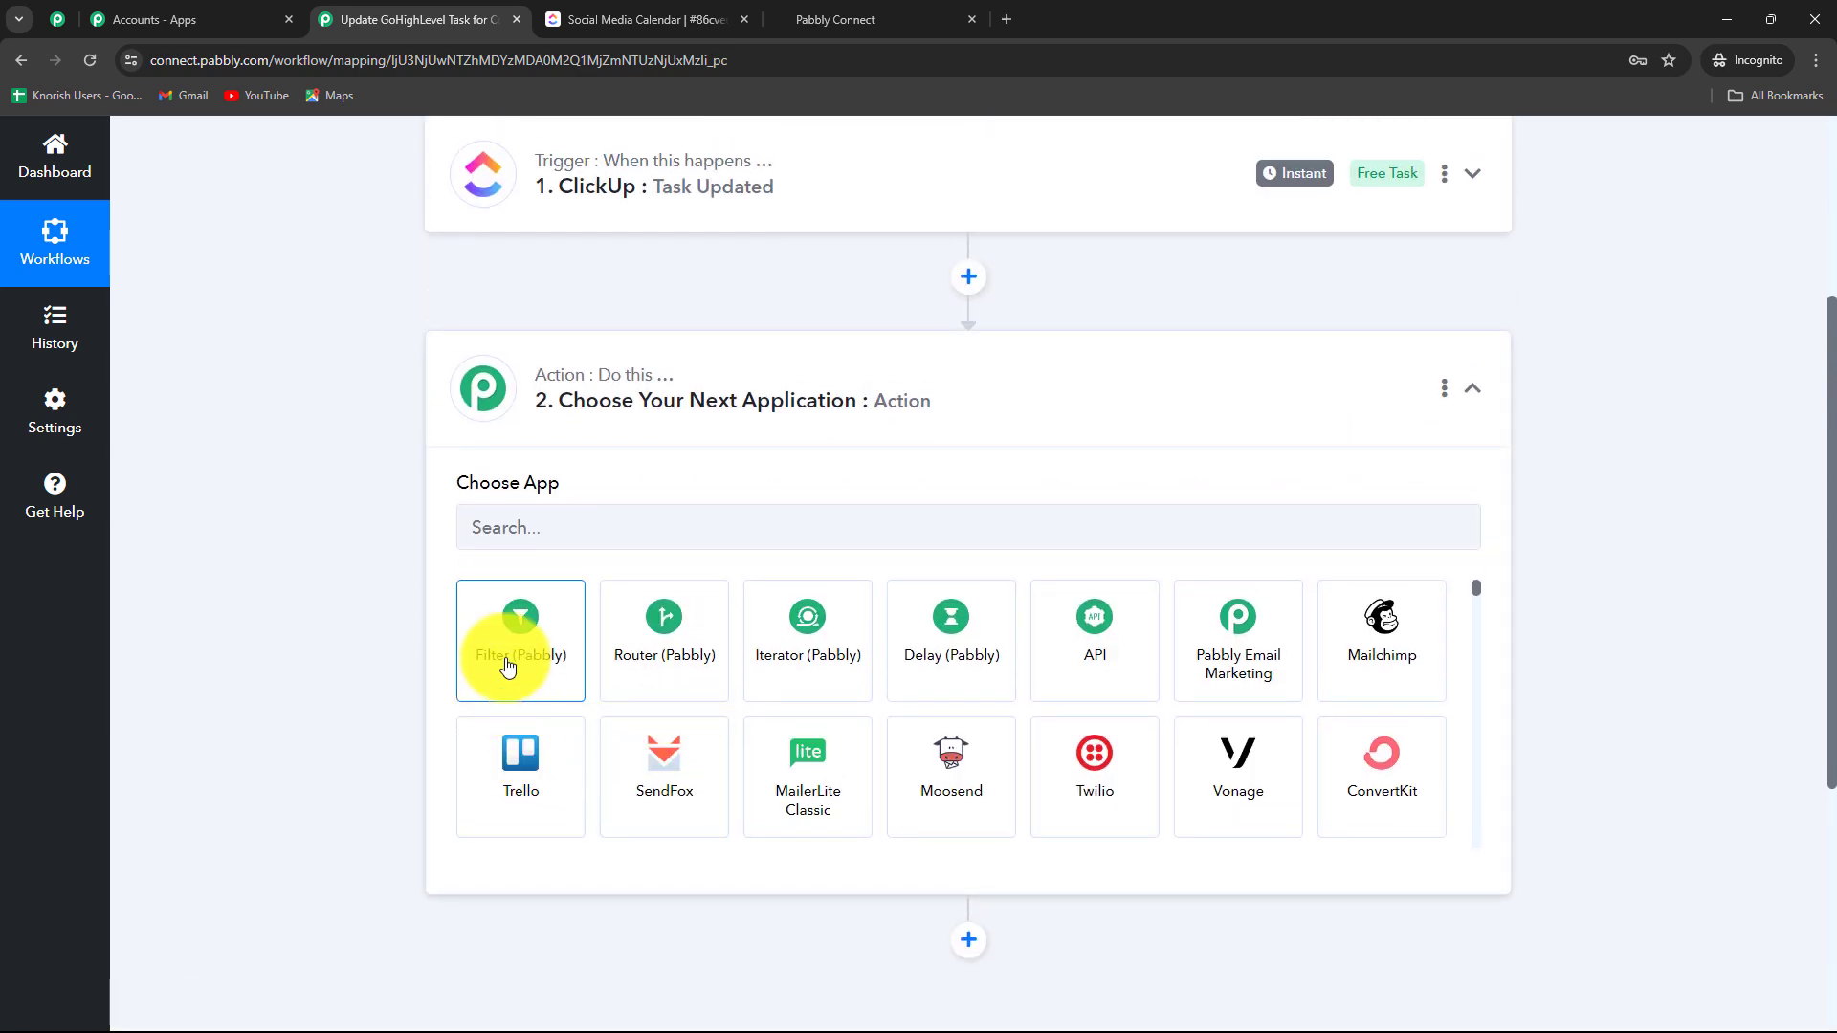
click(507, 666)
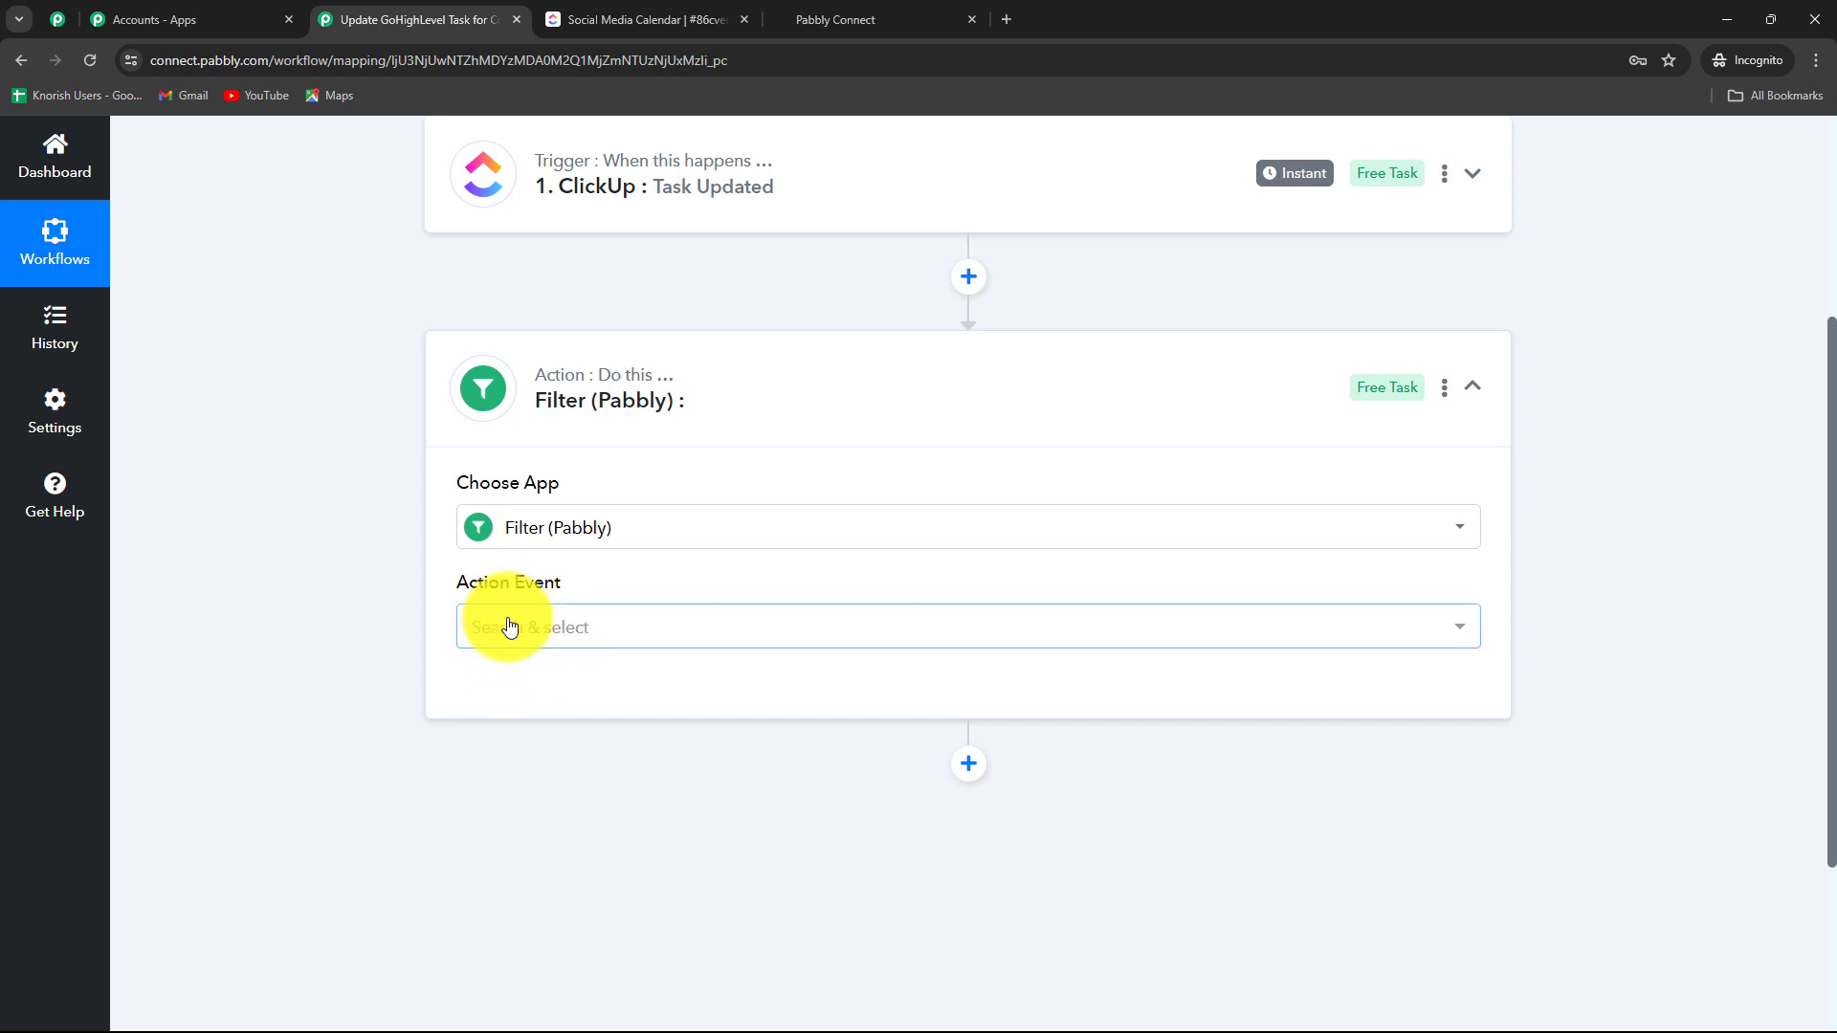
click(508, 627)
click(513, 740)
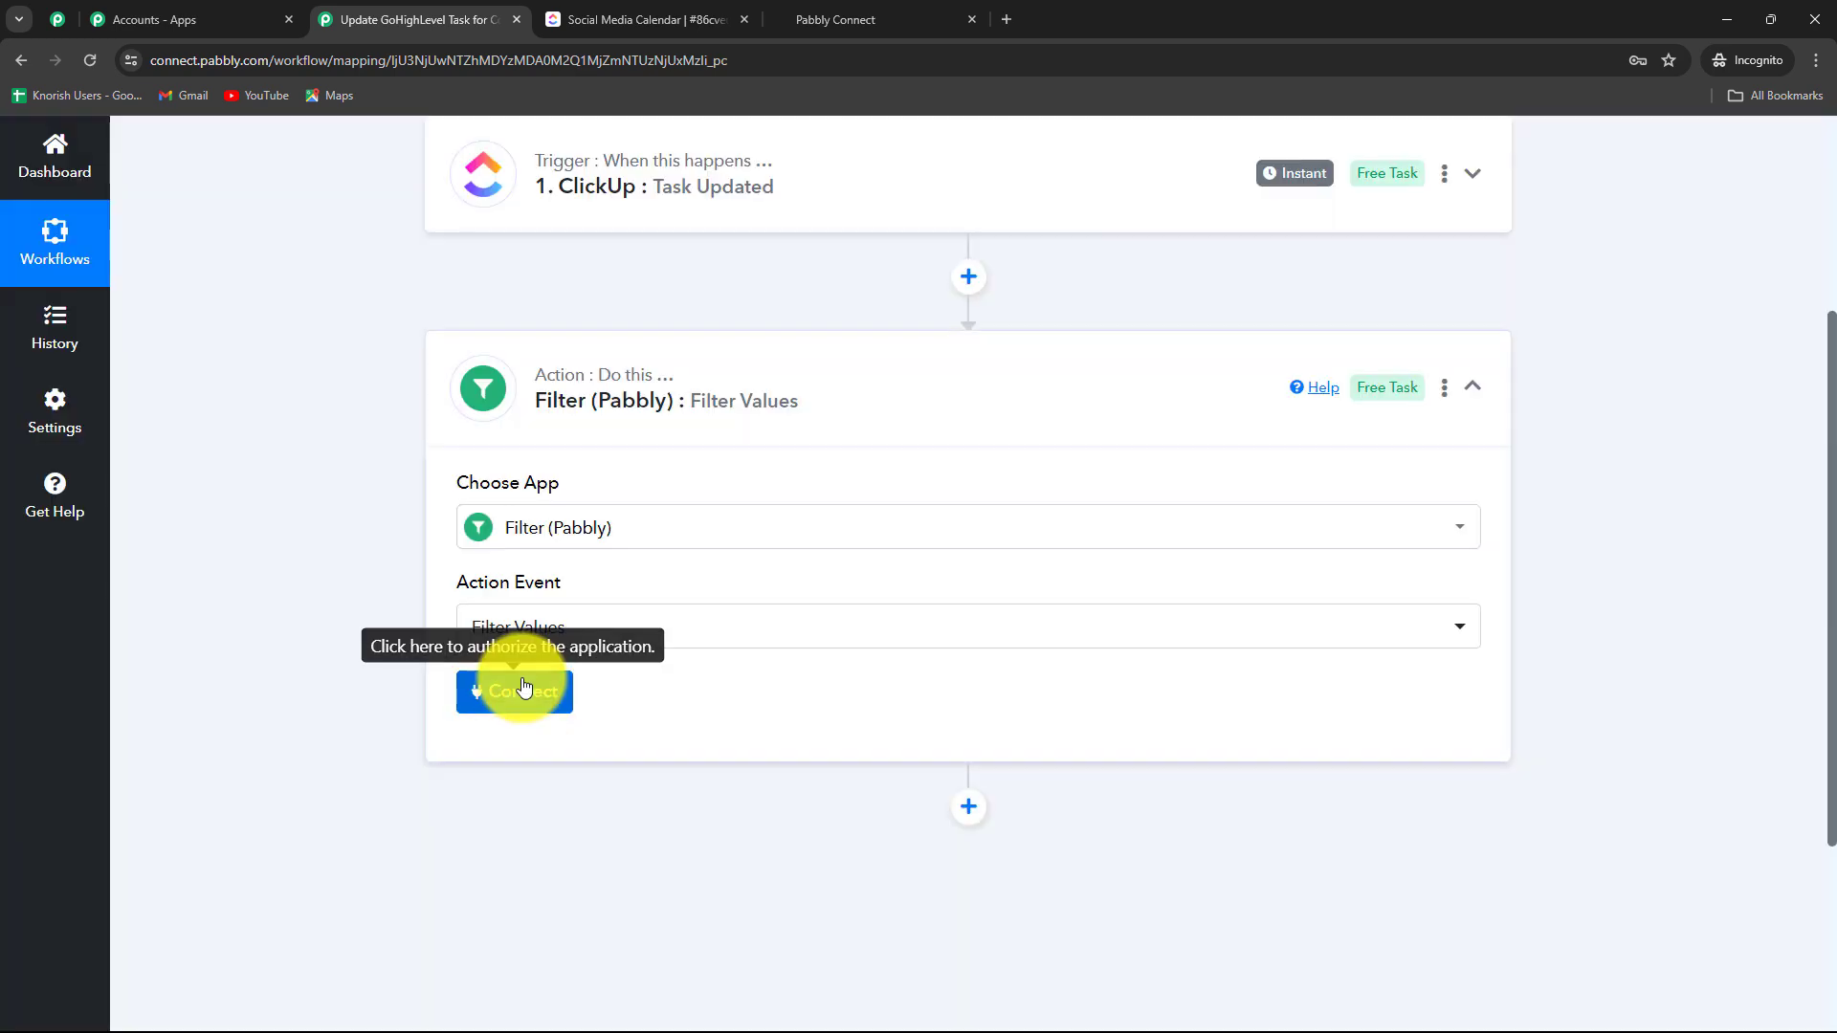
click(514, 691)
- Define the filter condition as the trigger's History Items 0 After Status equal to Closed
scroll(865, 670, down, 4)
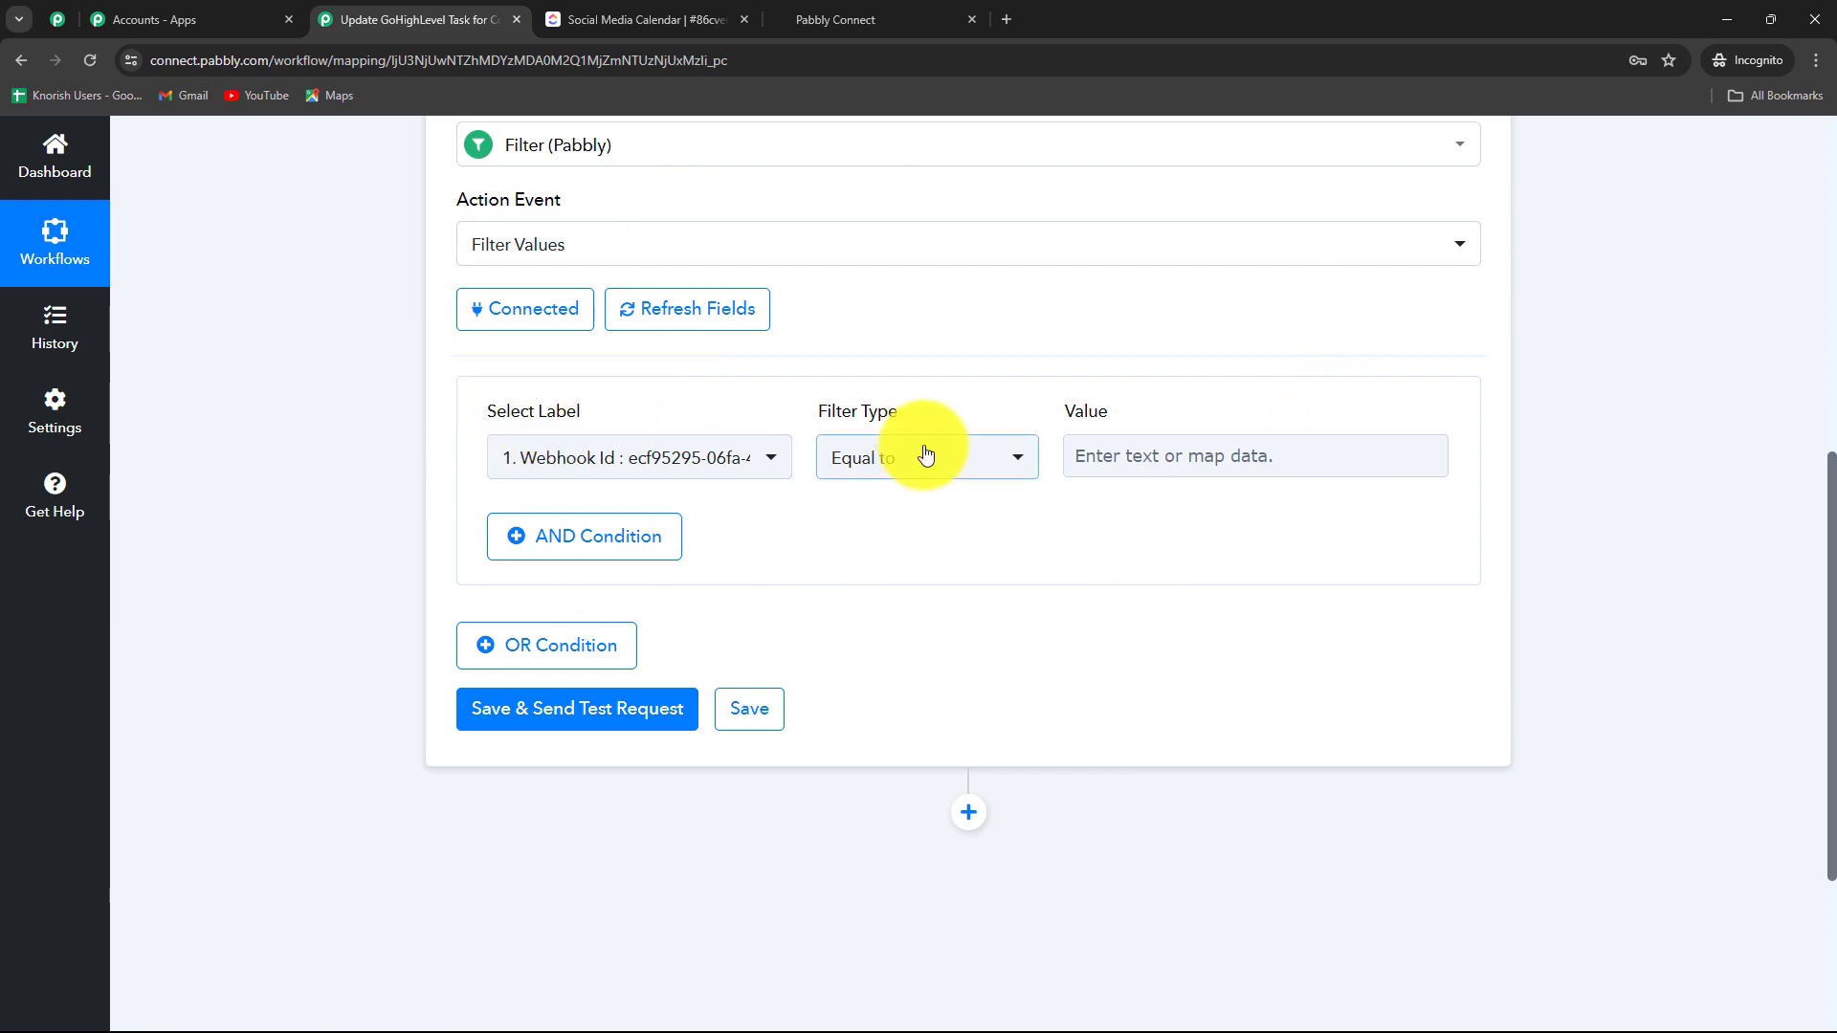
click(685, 461)
click(676, 588)
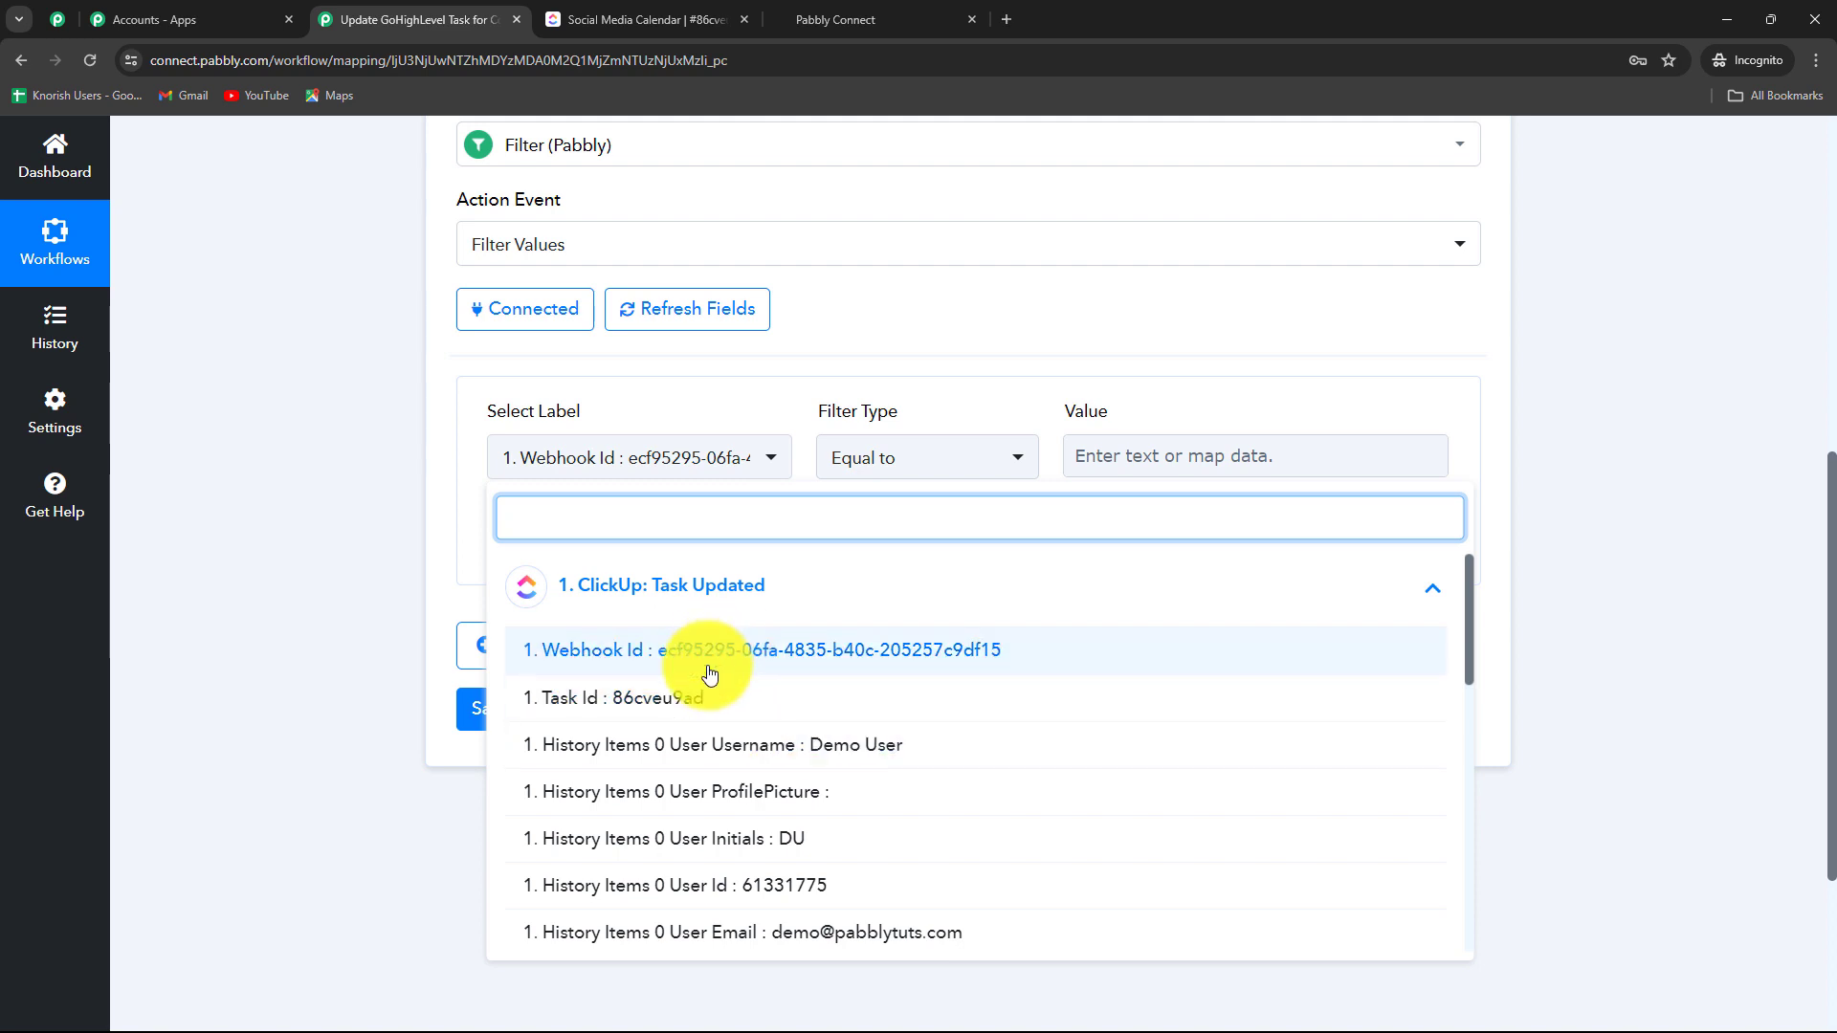
scroll(759, 881, down, 5)
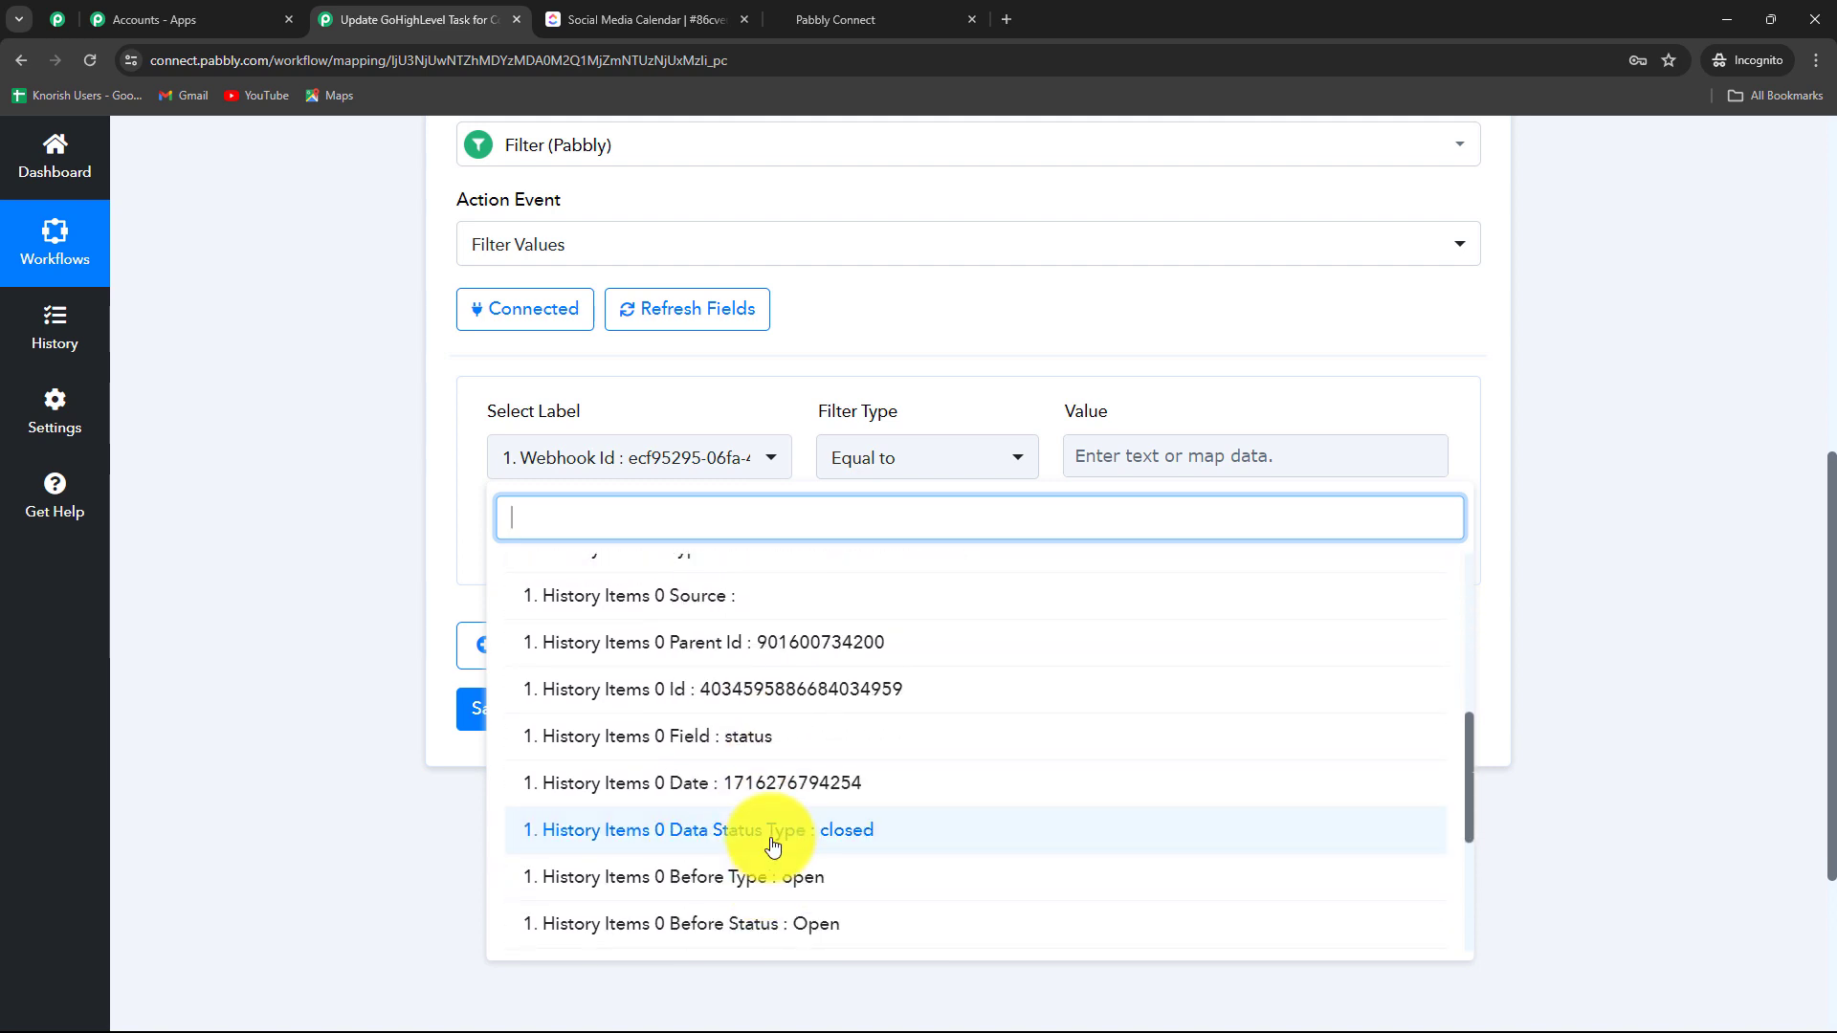
scroll(773, 847, down, 3)
scroll(779, 823, down, 1)
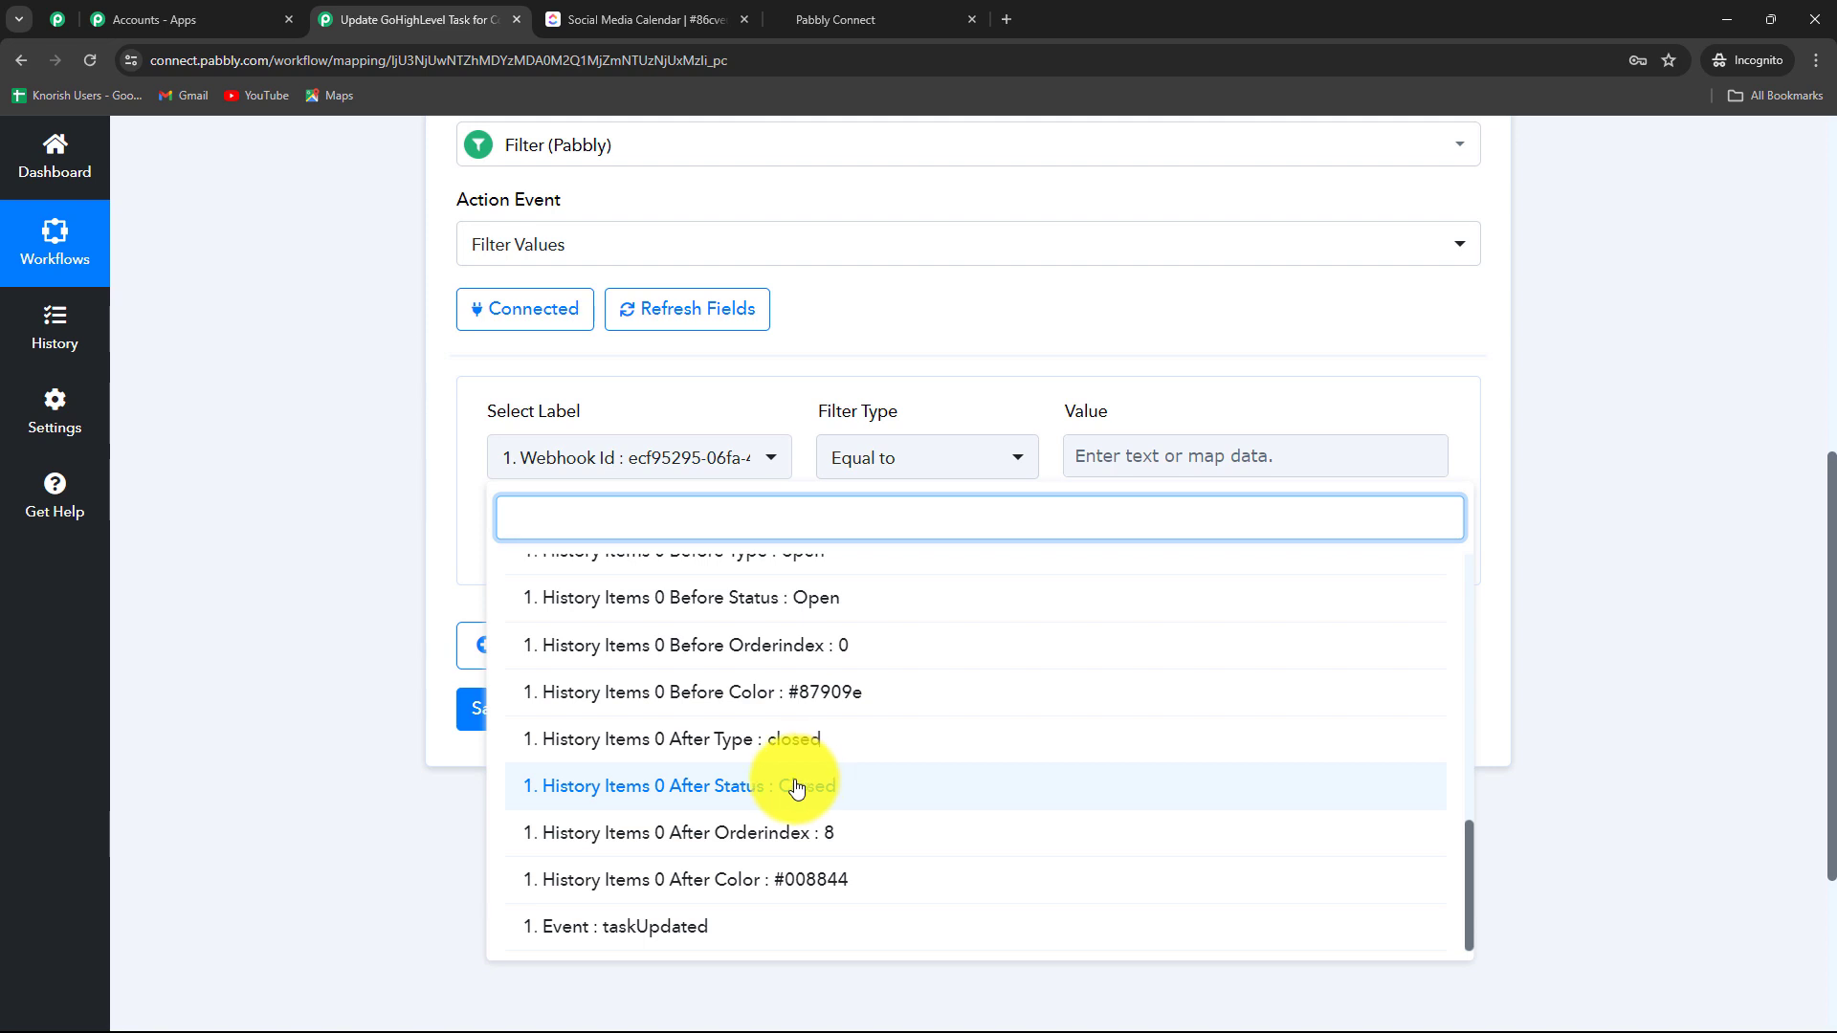
click(797, 788)
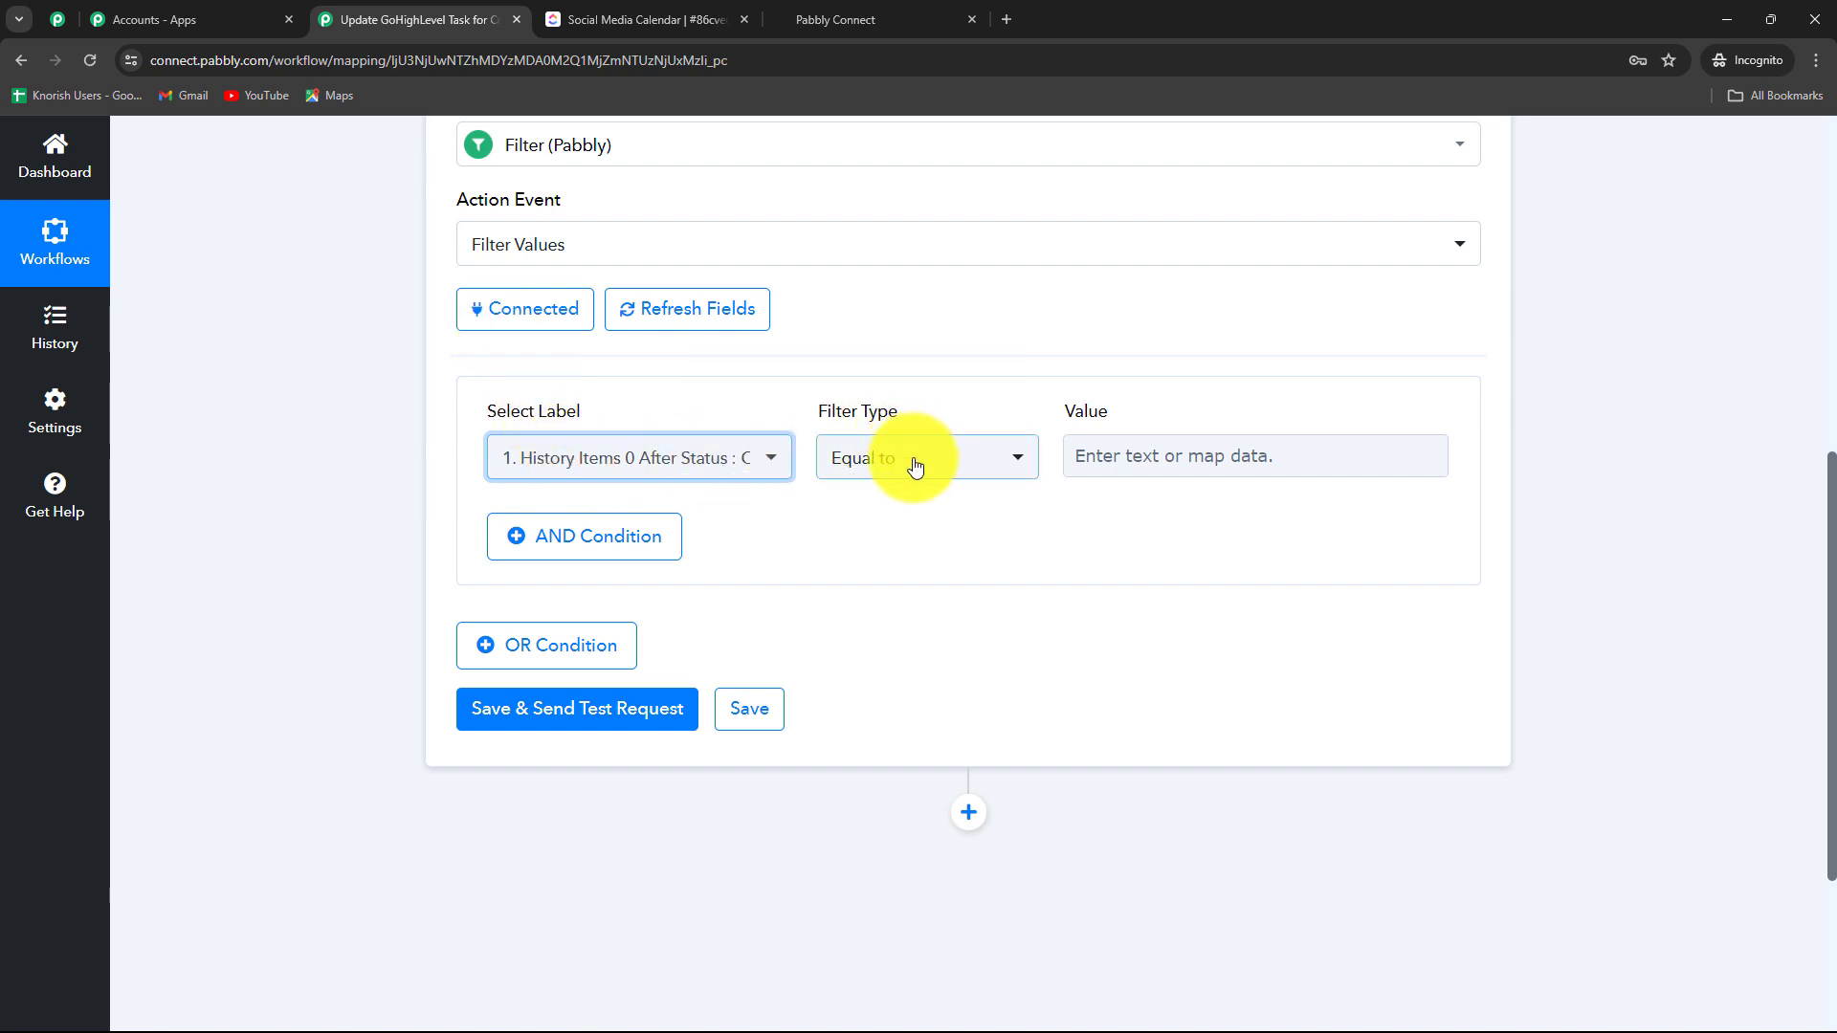
click(1086, 461)
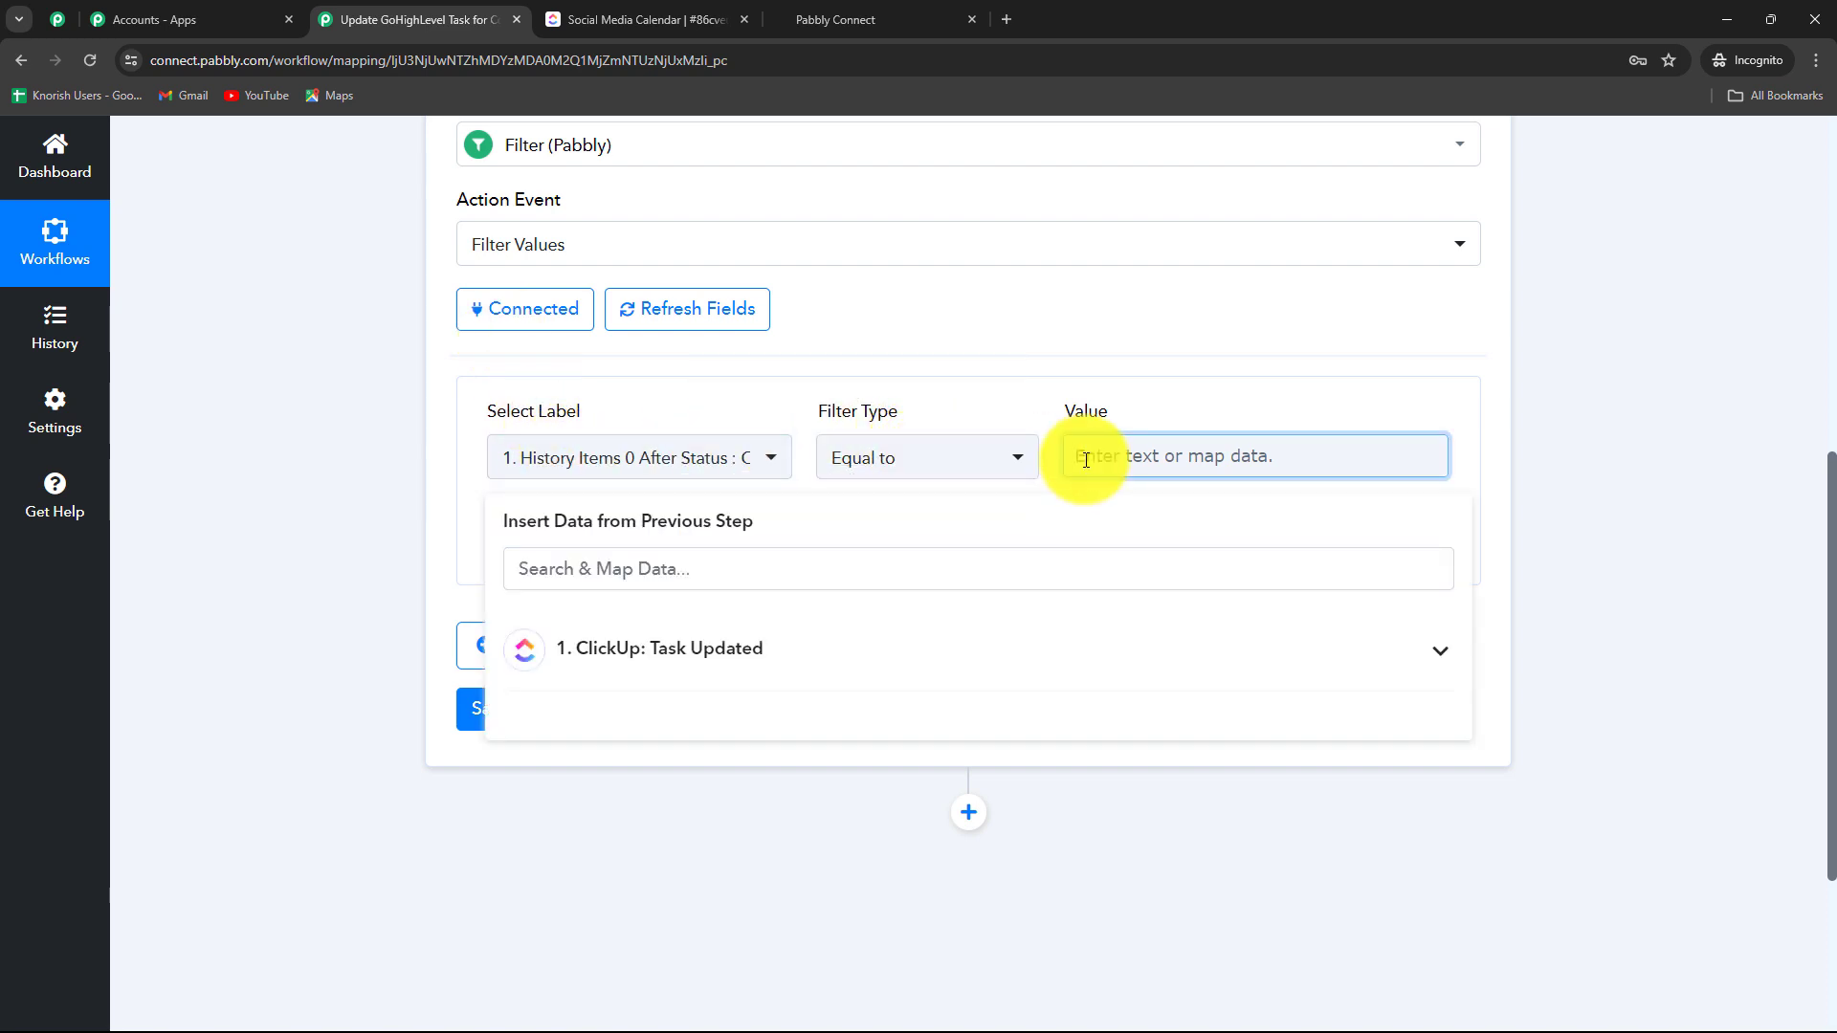
text(Closed)
click(1613, 439)
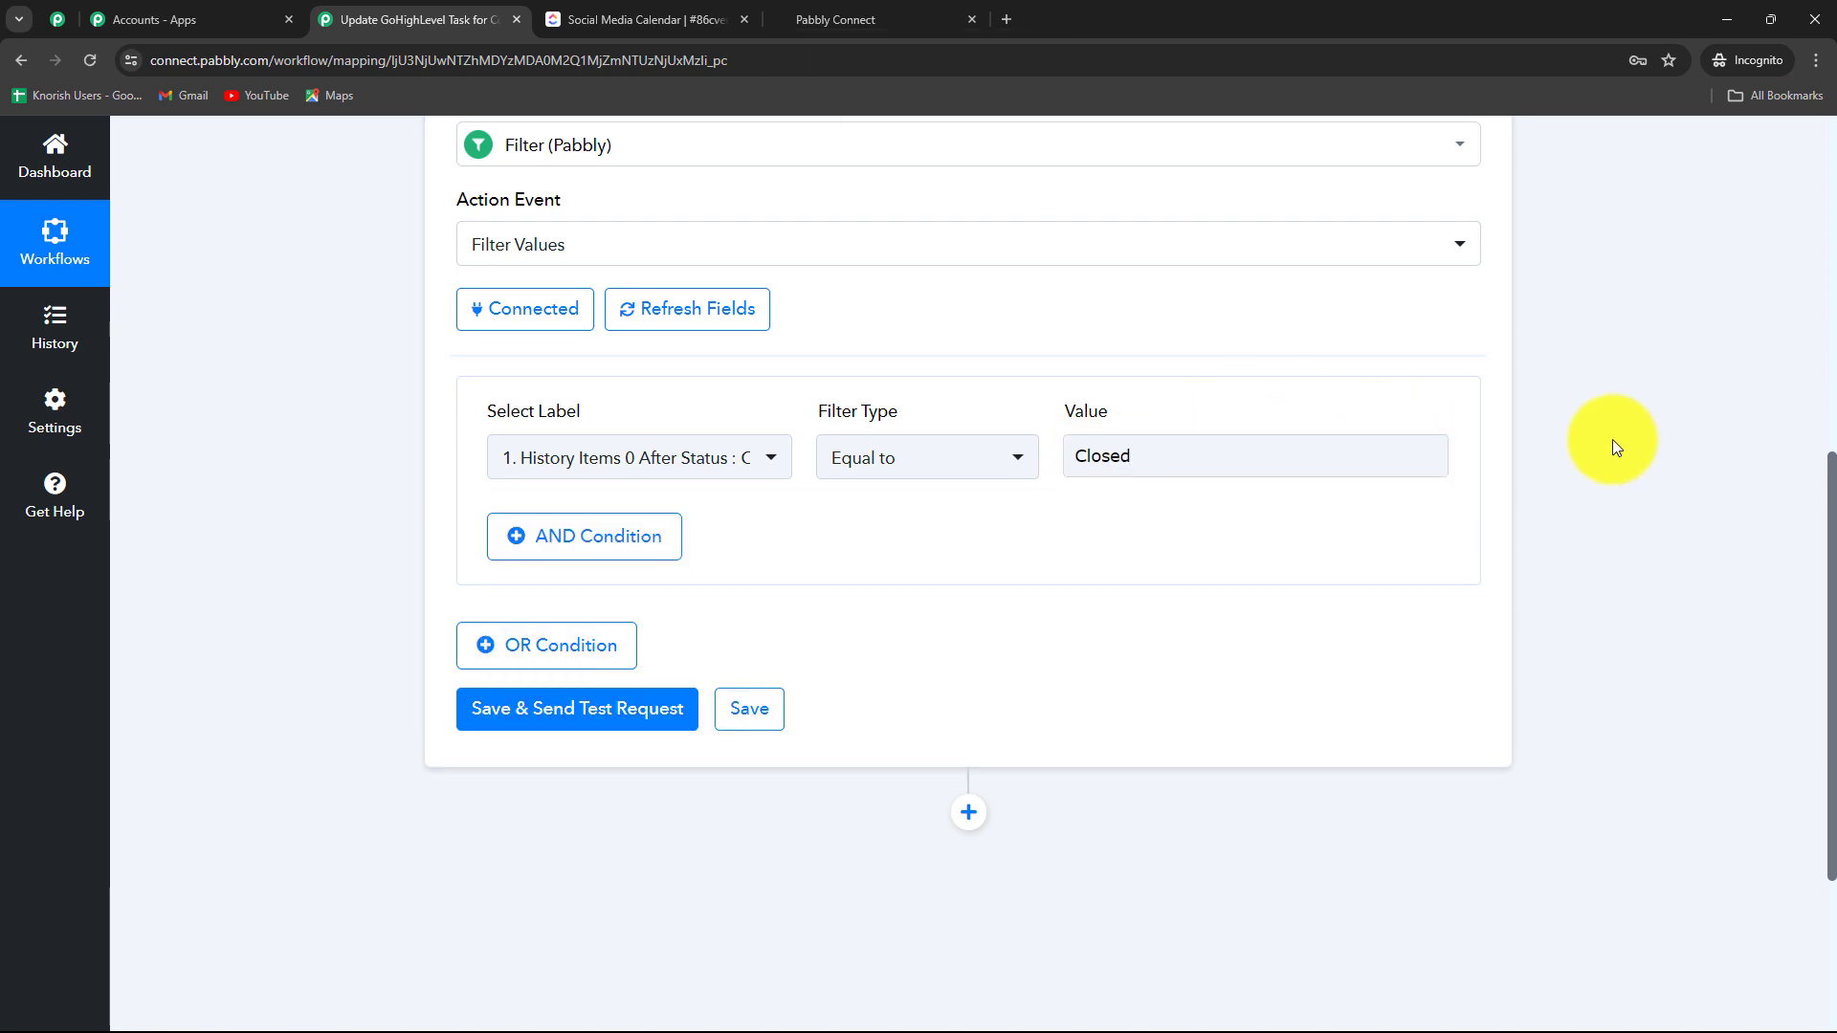
- Save the filter and send its test request, checking the response against the condition
click(577, 708)
scroll(1054, 536, down, 3)
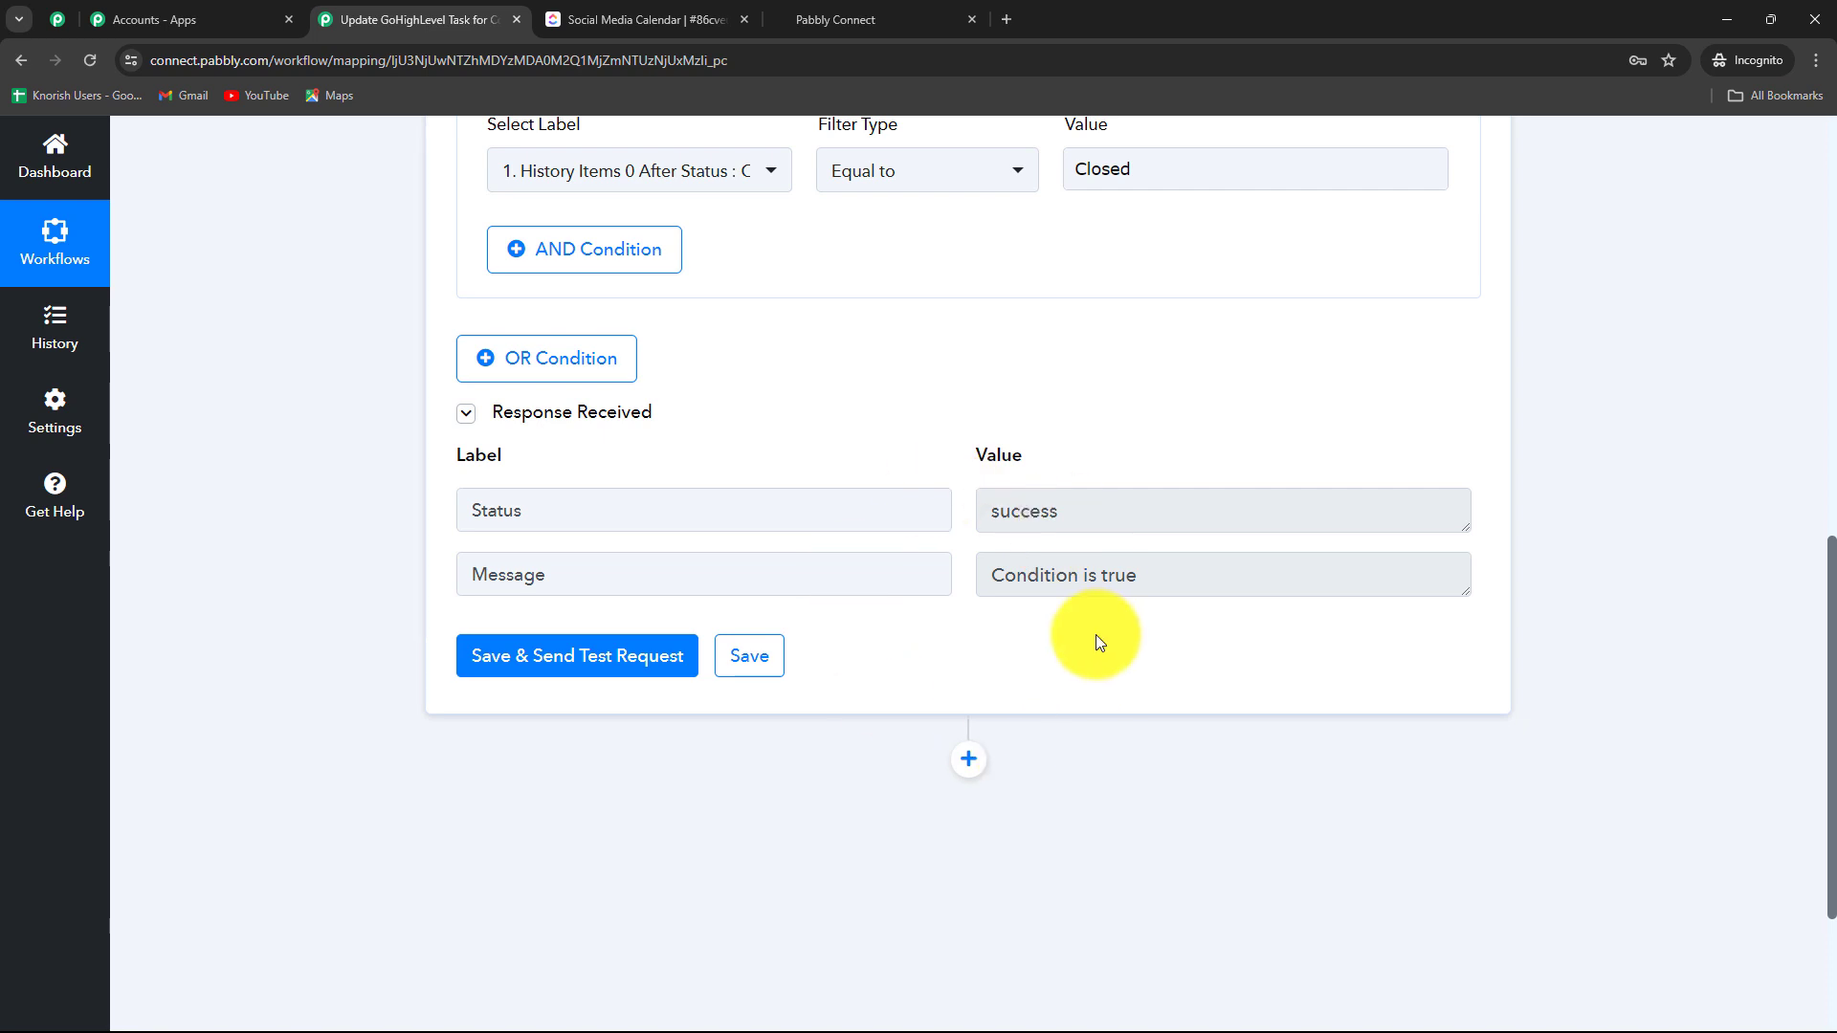
scroll(1095, 635, up, 1)
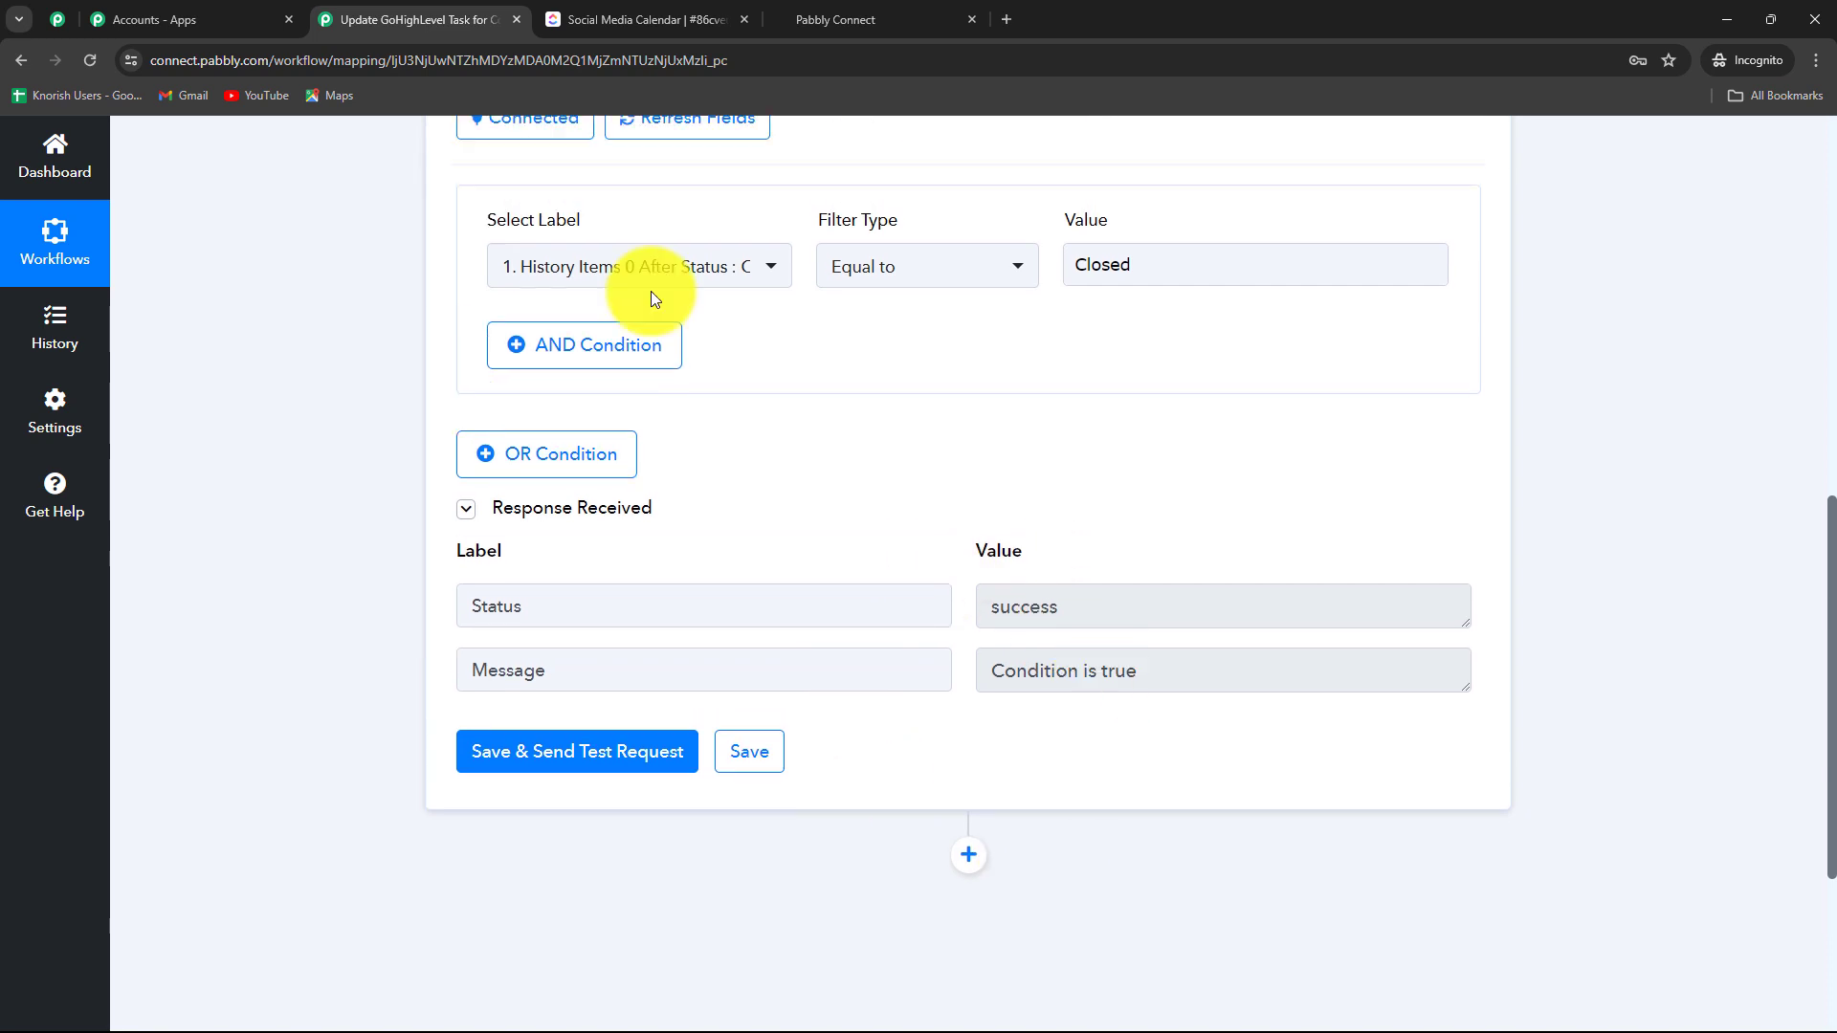
click(1096, 279)
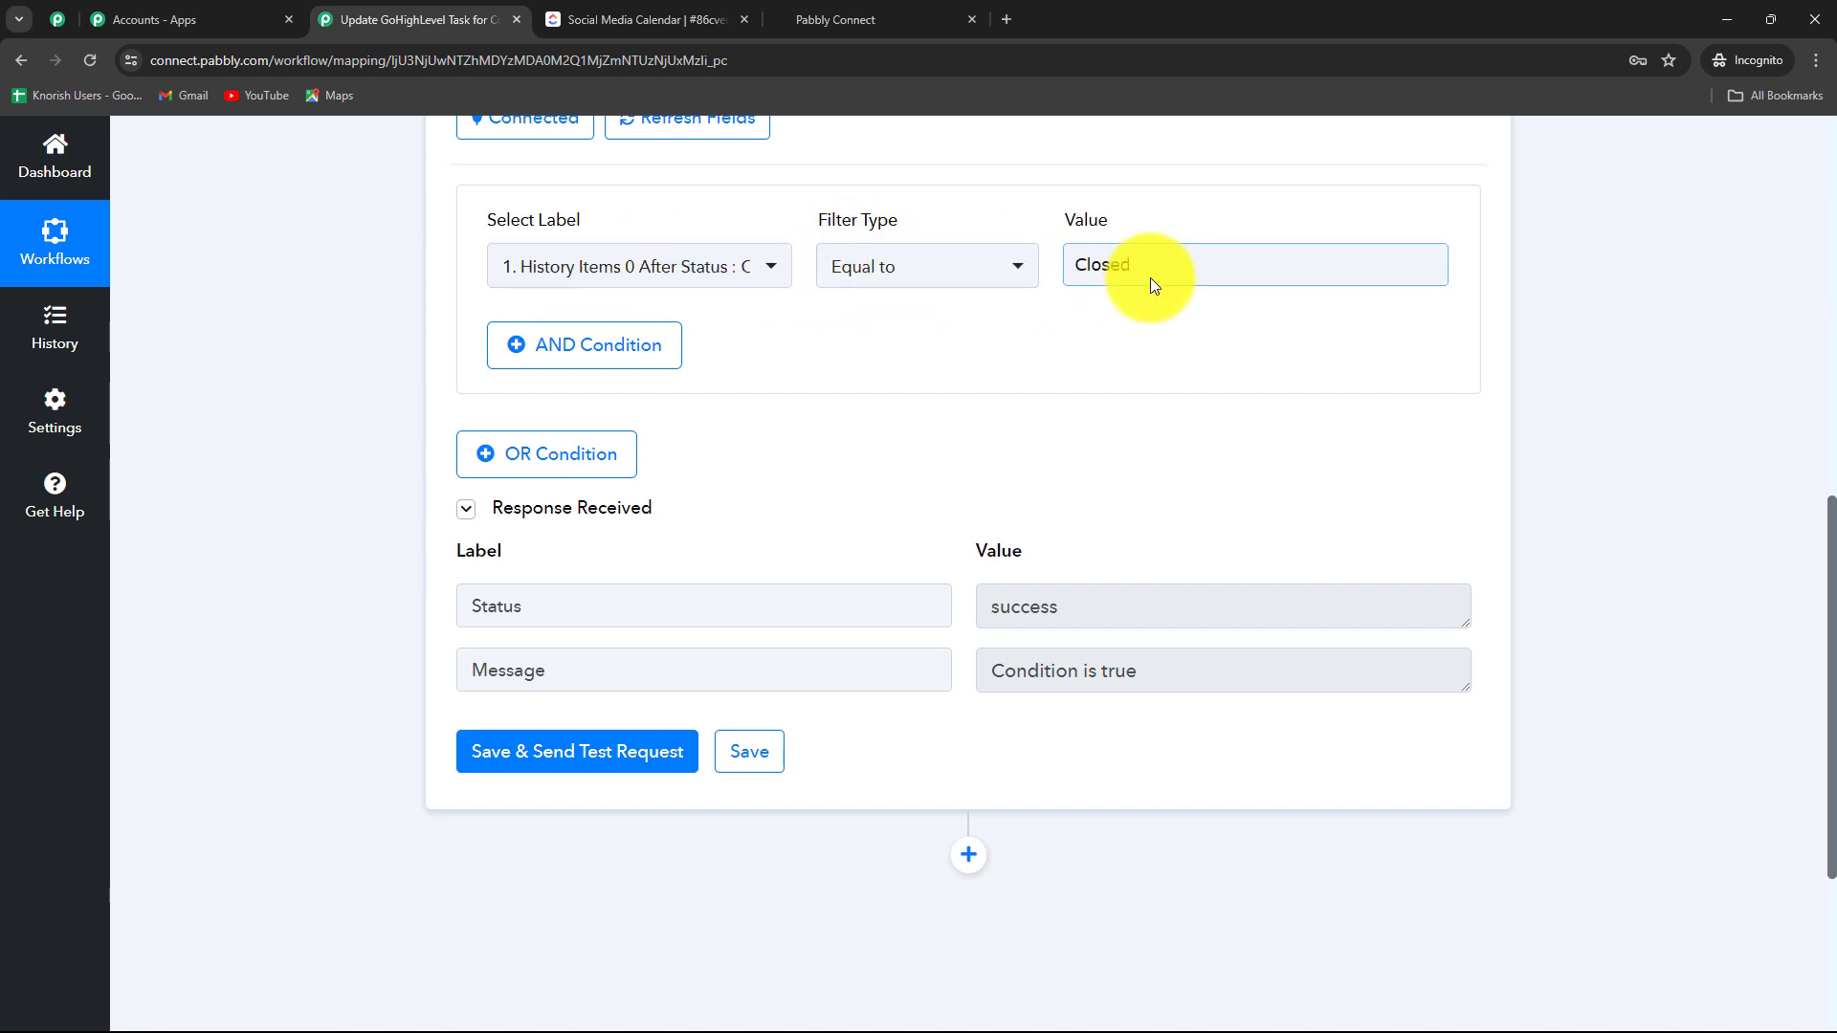
click(1594, 532)
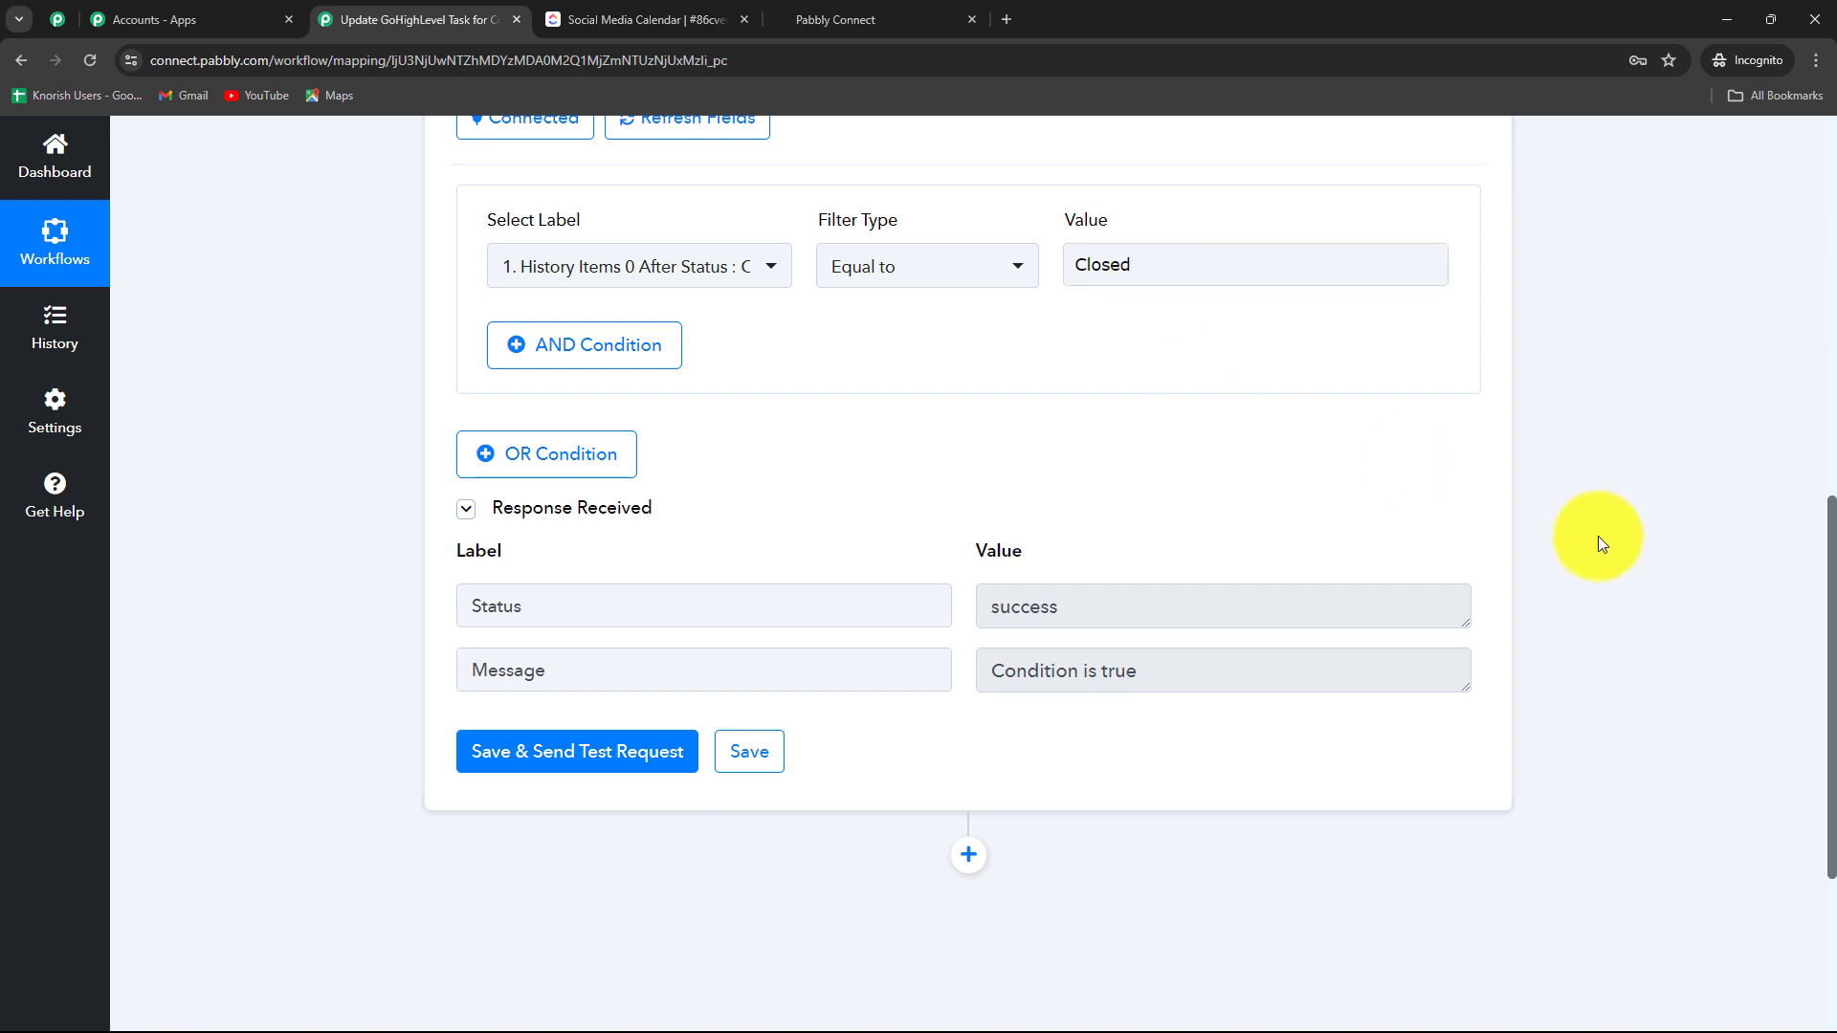
scroll(1597, 553, down, 4)
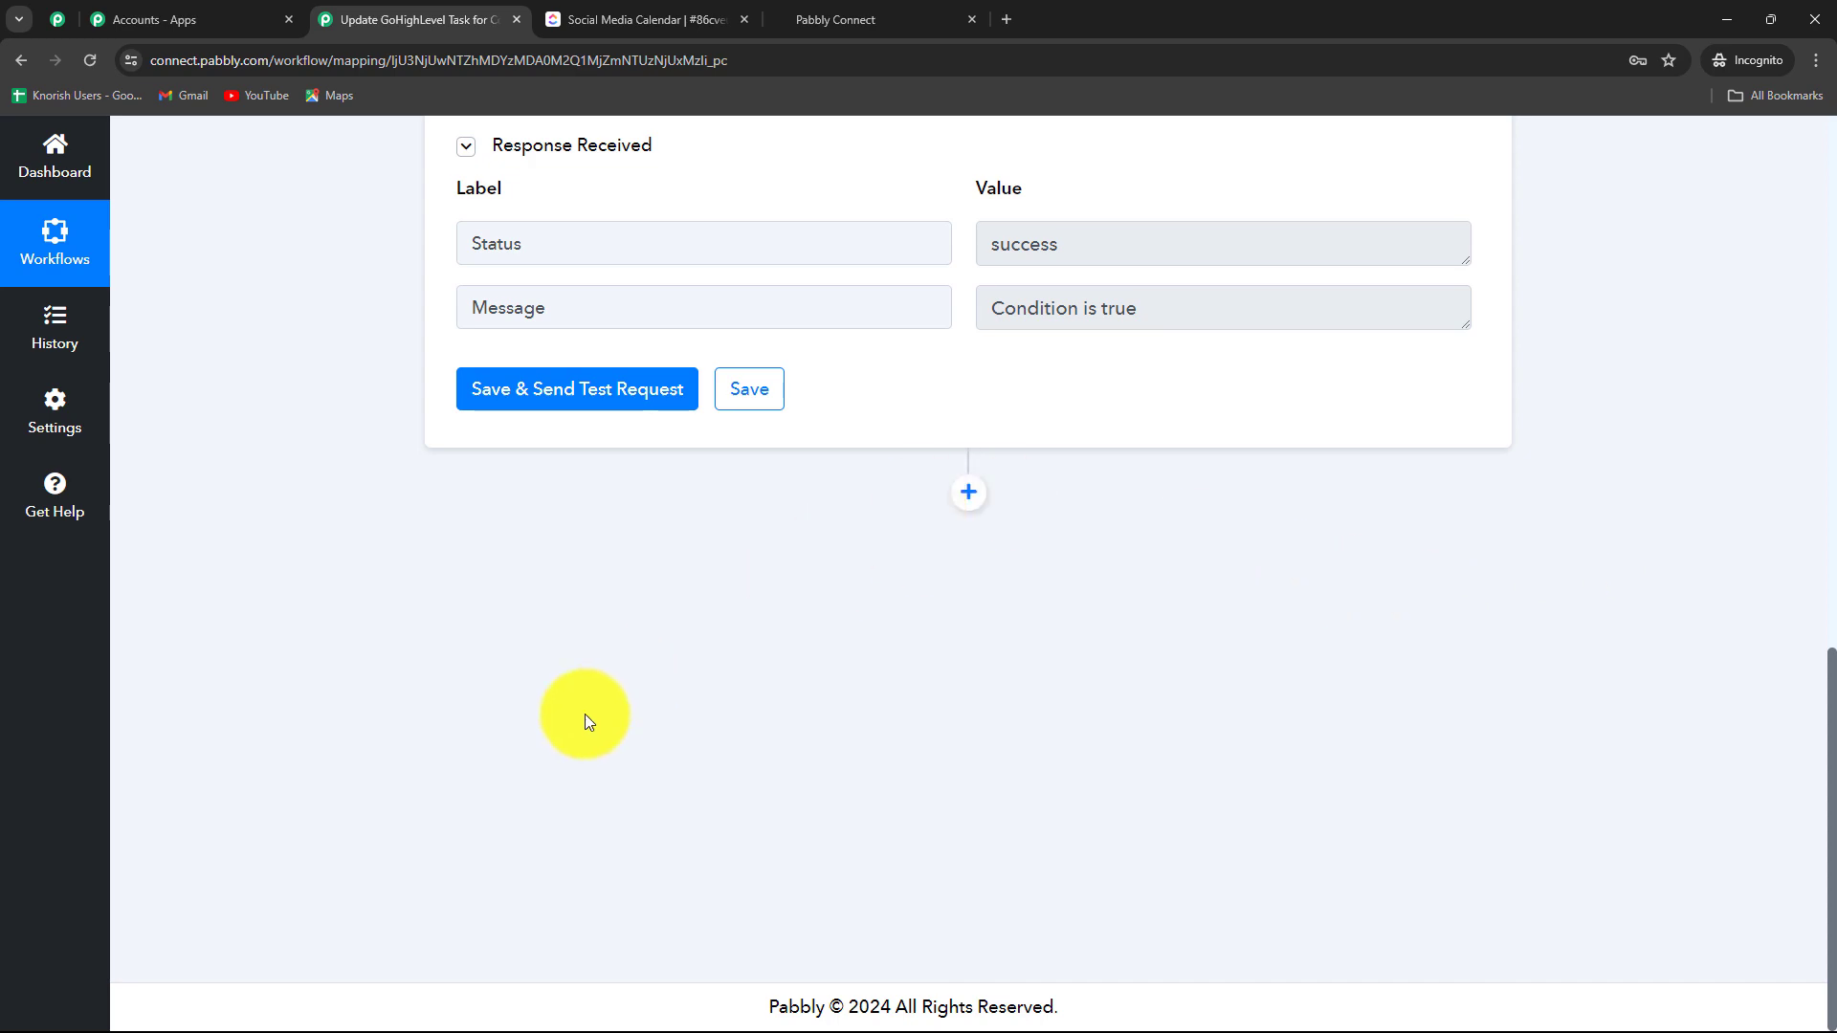
- Reopen the ClickUp trigger and review its captured response, especially the status before and after the update and the task ID
scroll(434, 773, up, 12)
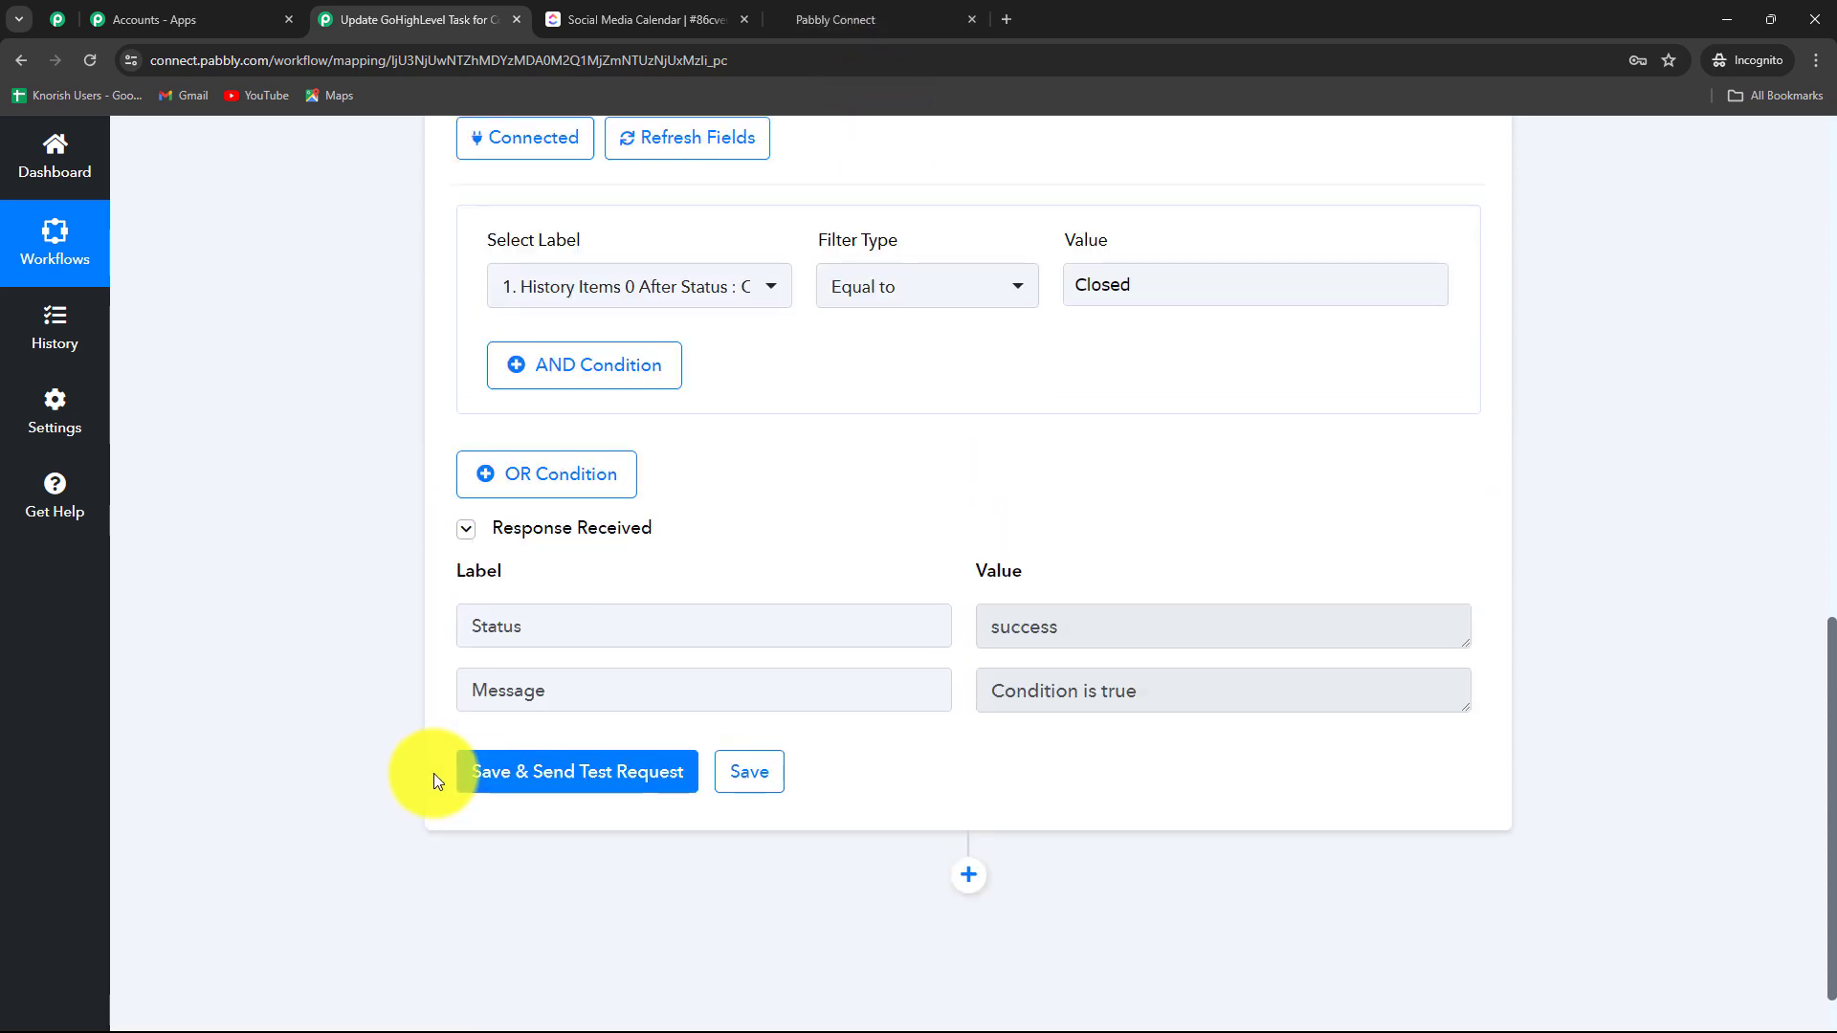
click(759, 488)
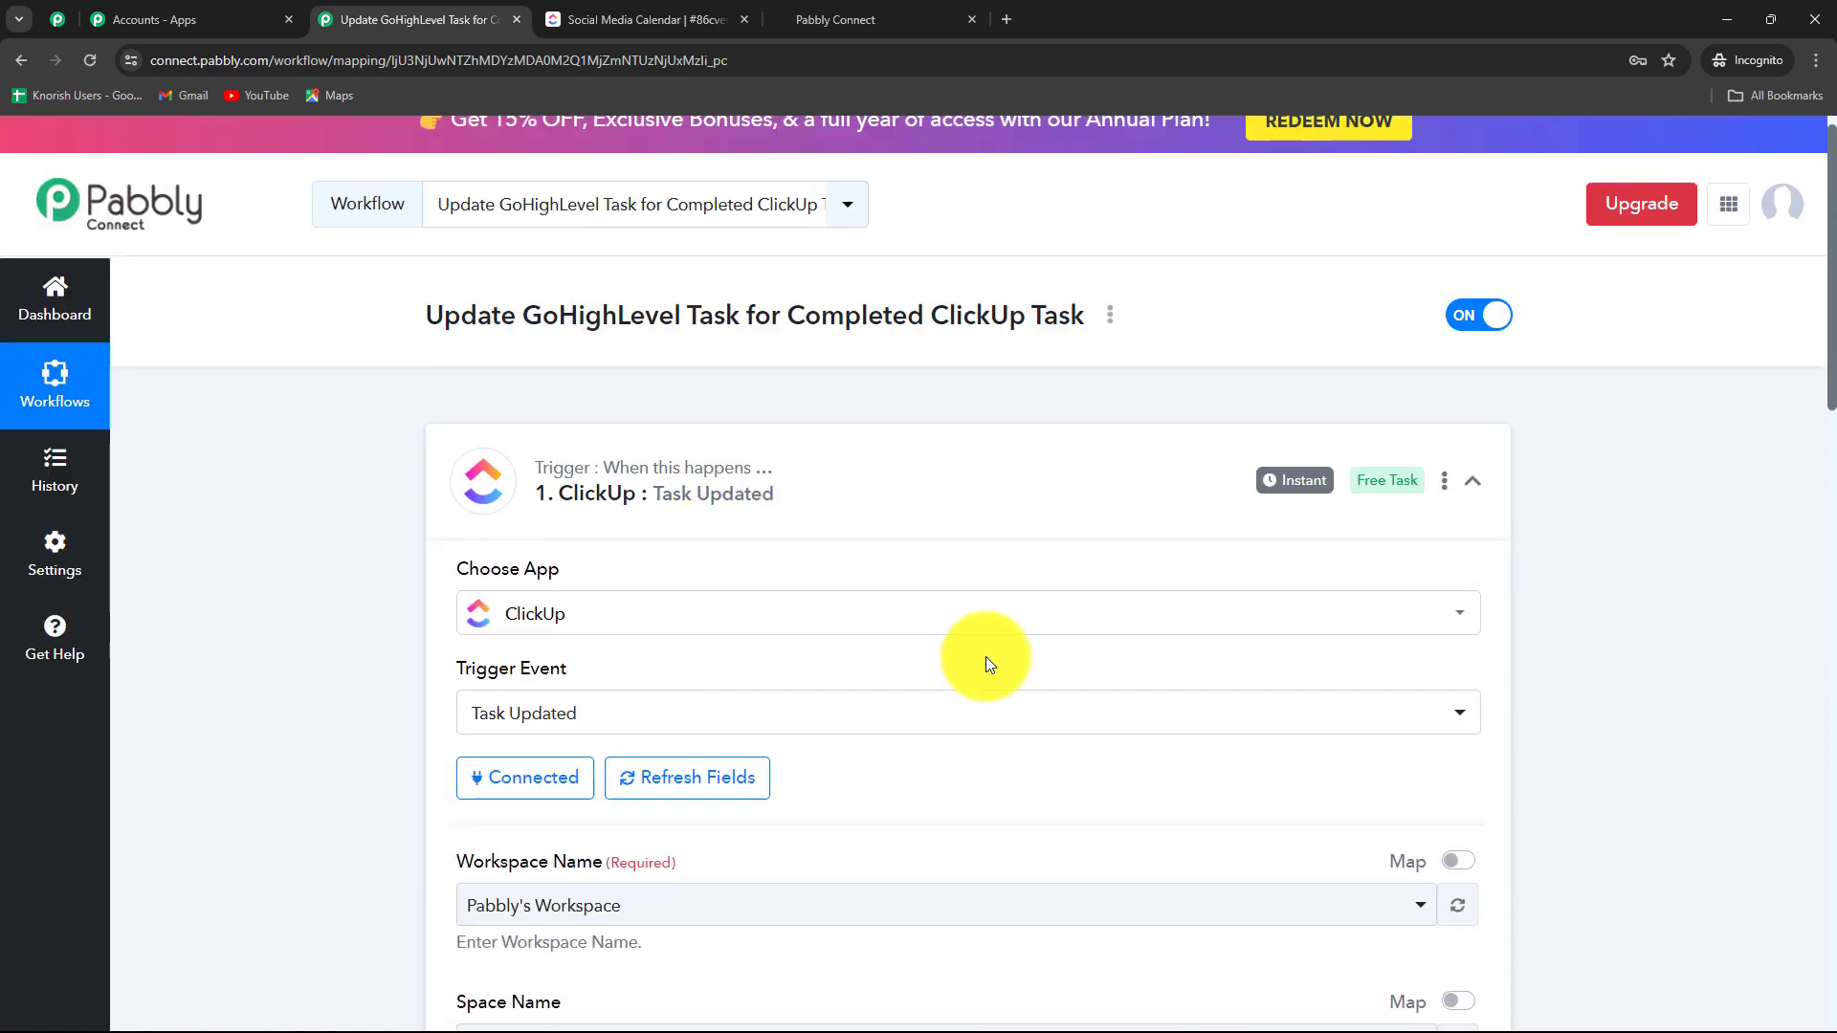
scroll(1010, 773, down, 8)
scroll(1011, 773, down, 10)
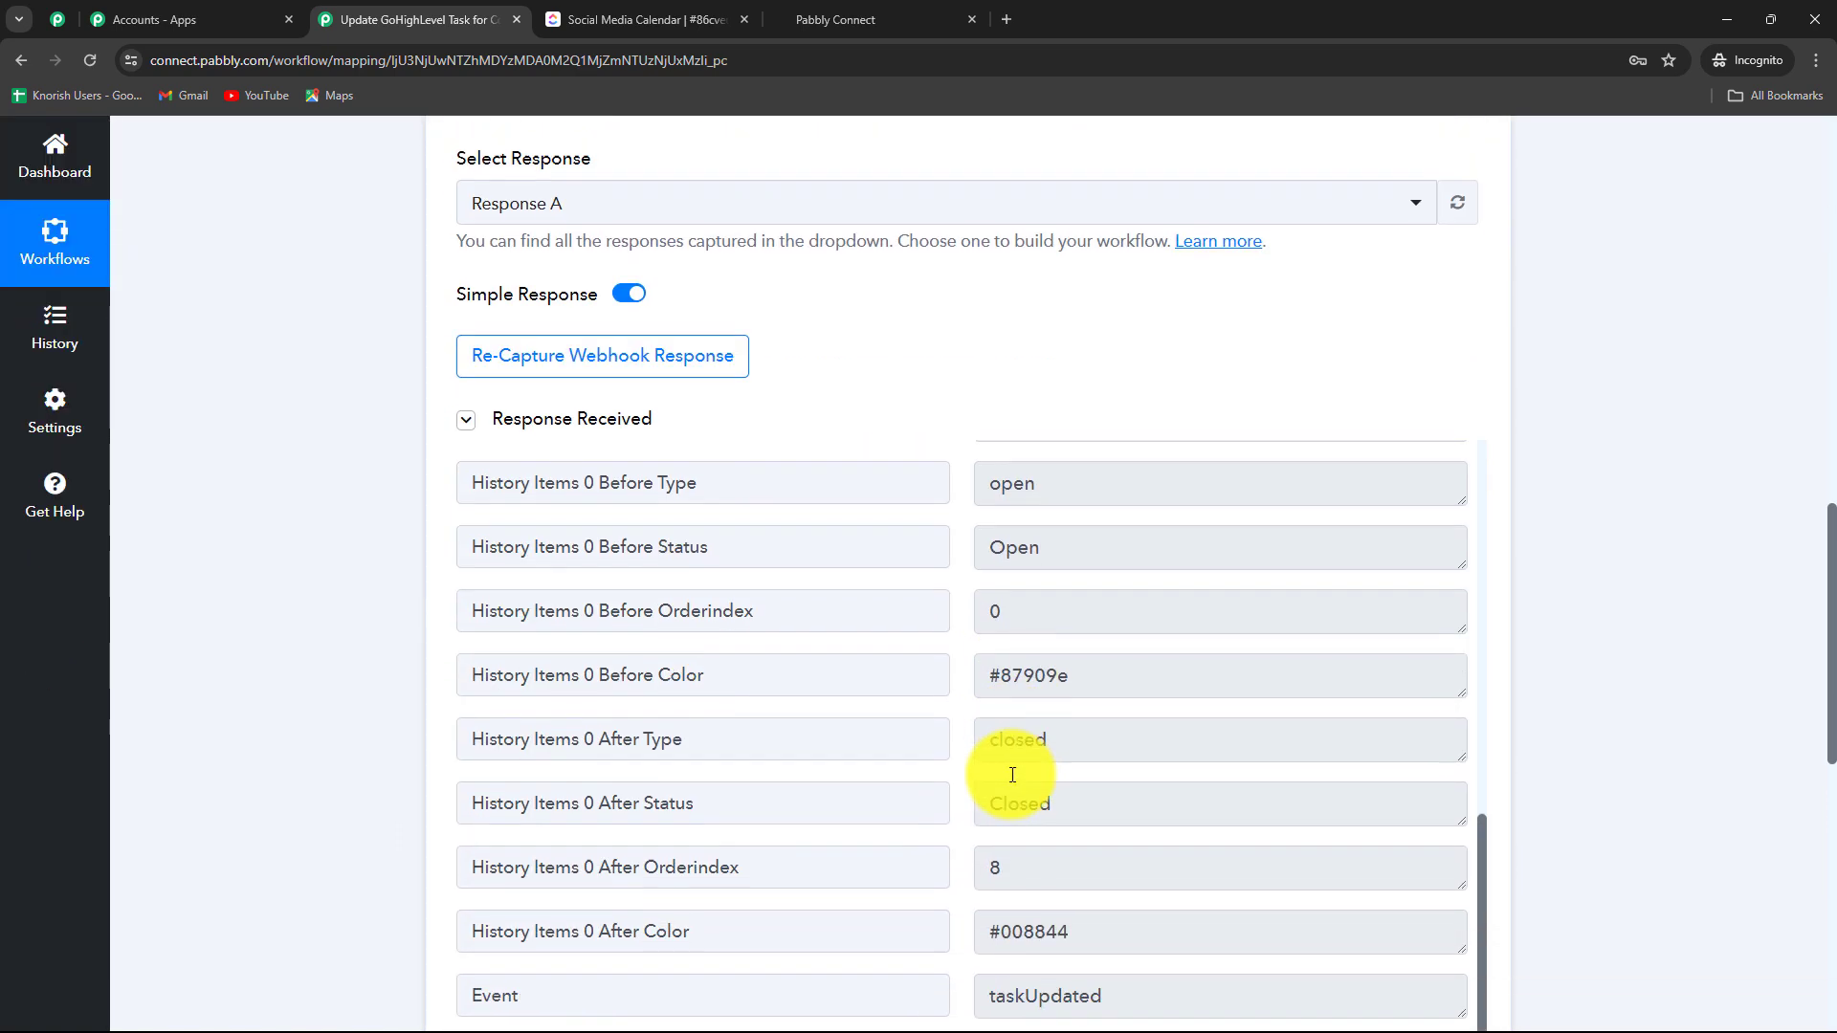
scroll(1197, 743, down, 3)
scroll(1193, 742, up, 3)
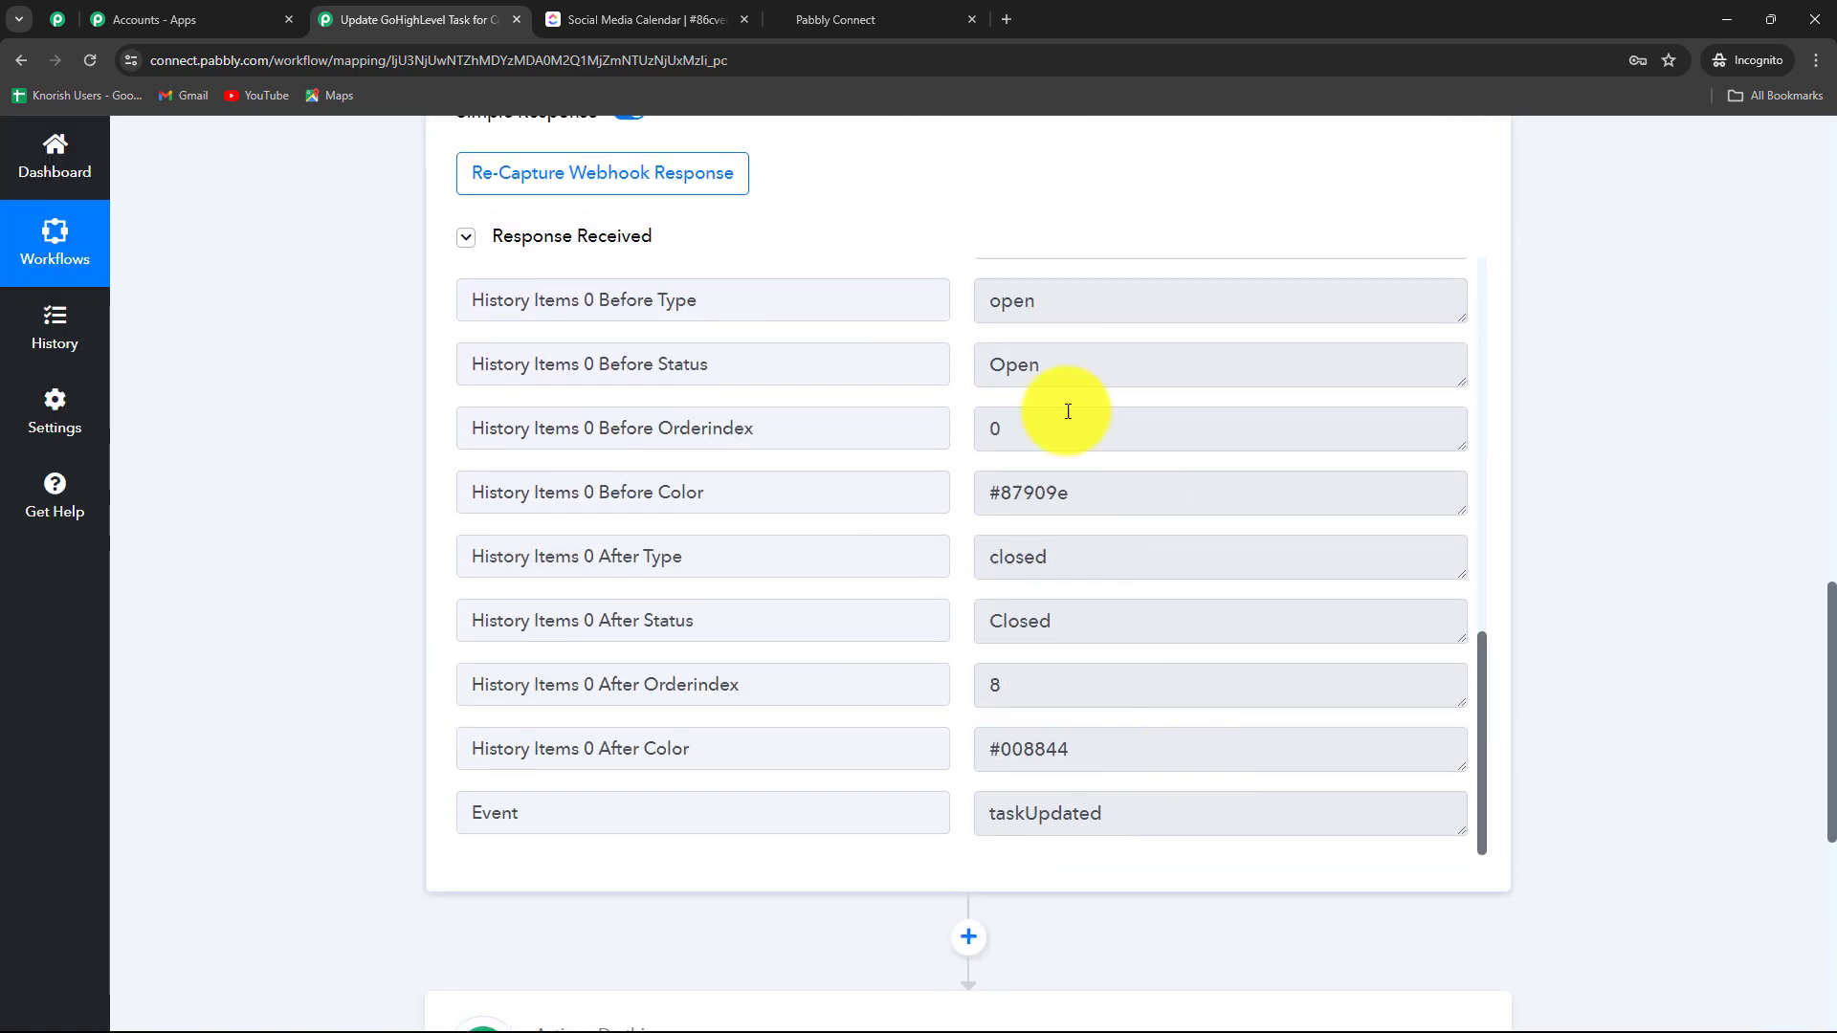
scroll(1201, 728, down, 3)
scroll(1201, 728, up, 8)
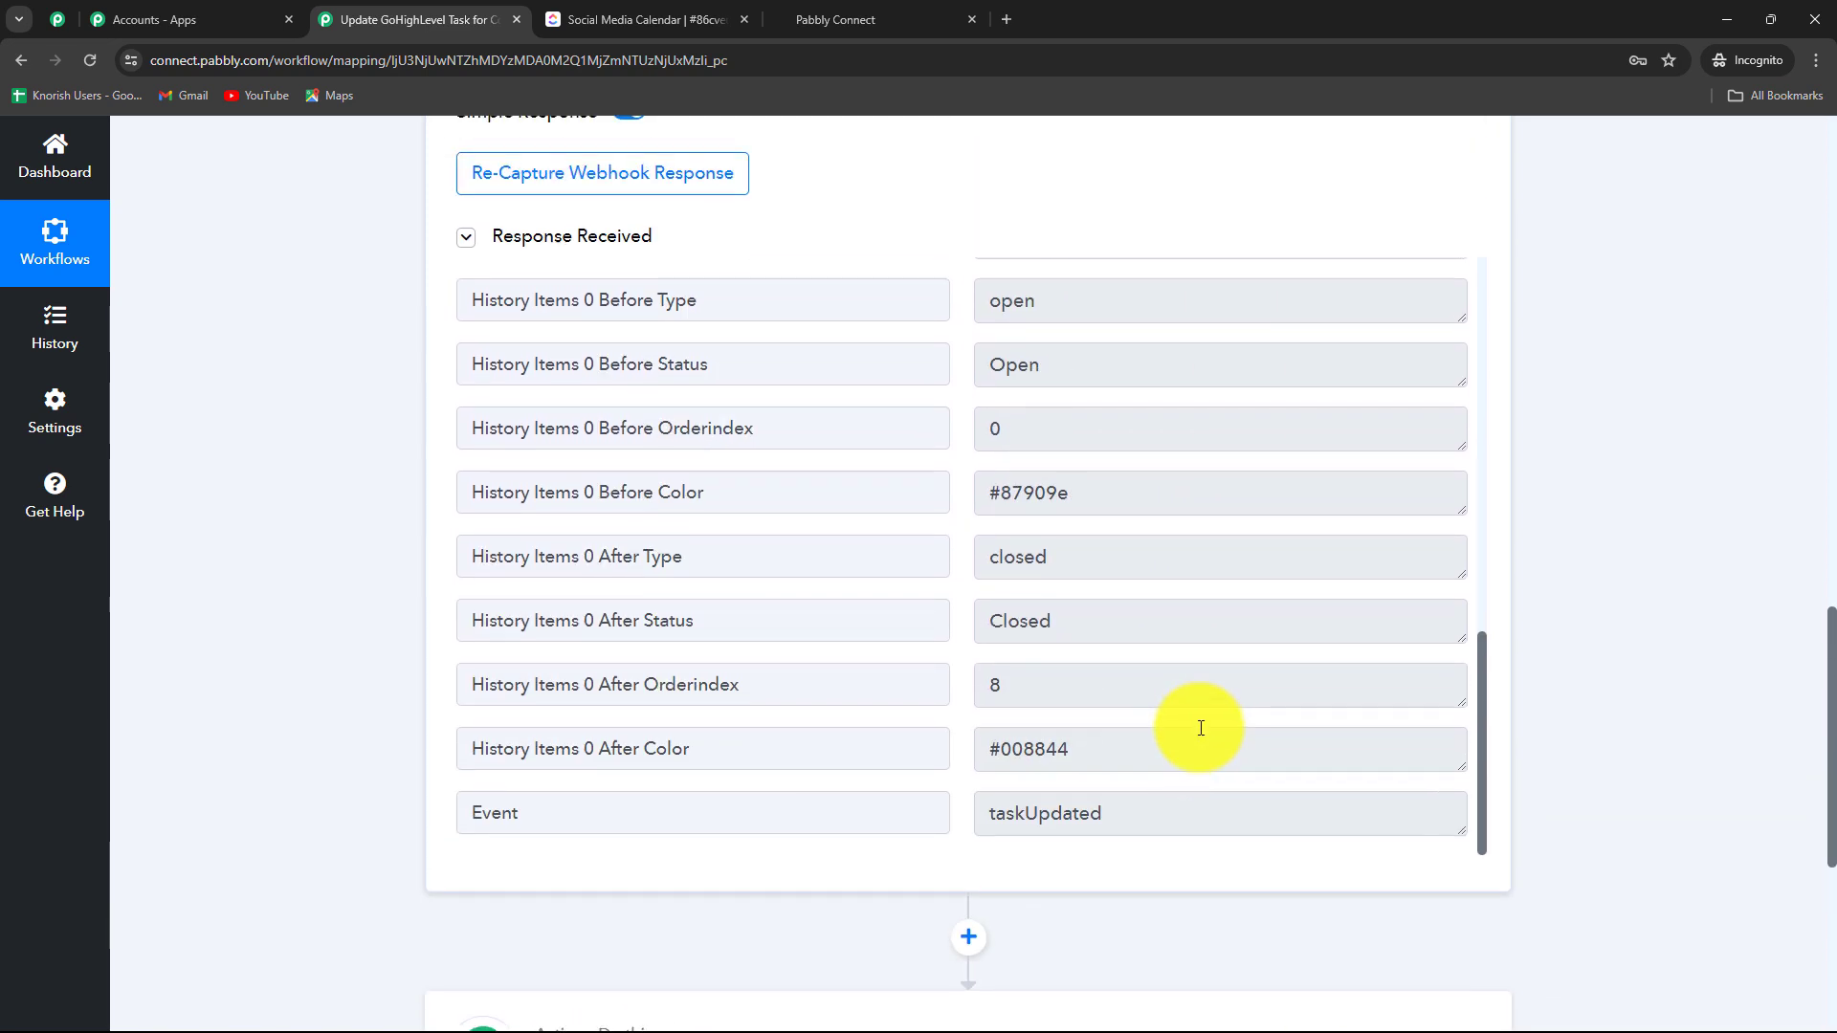
scroll(1201, 728, up, 5)
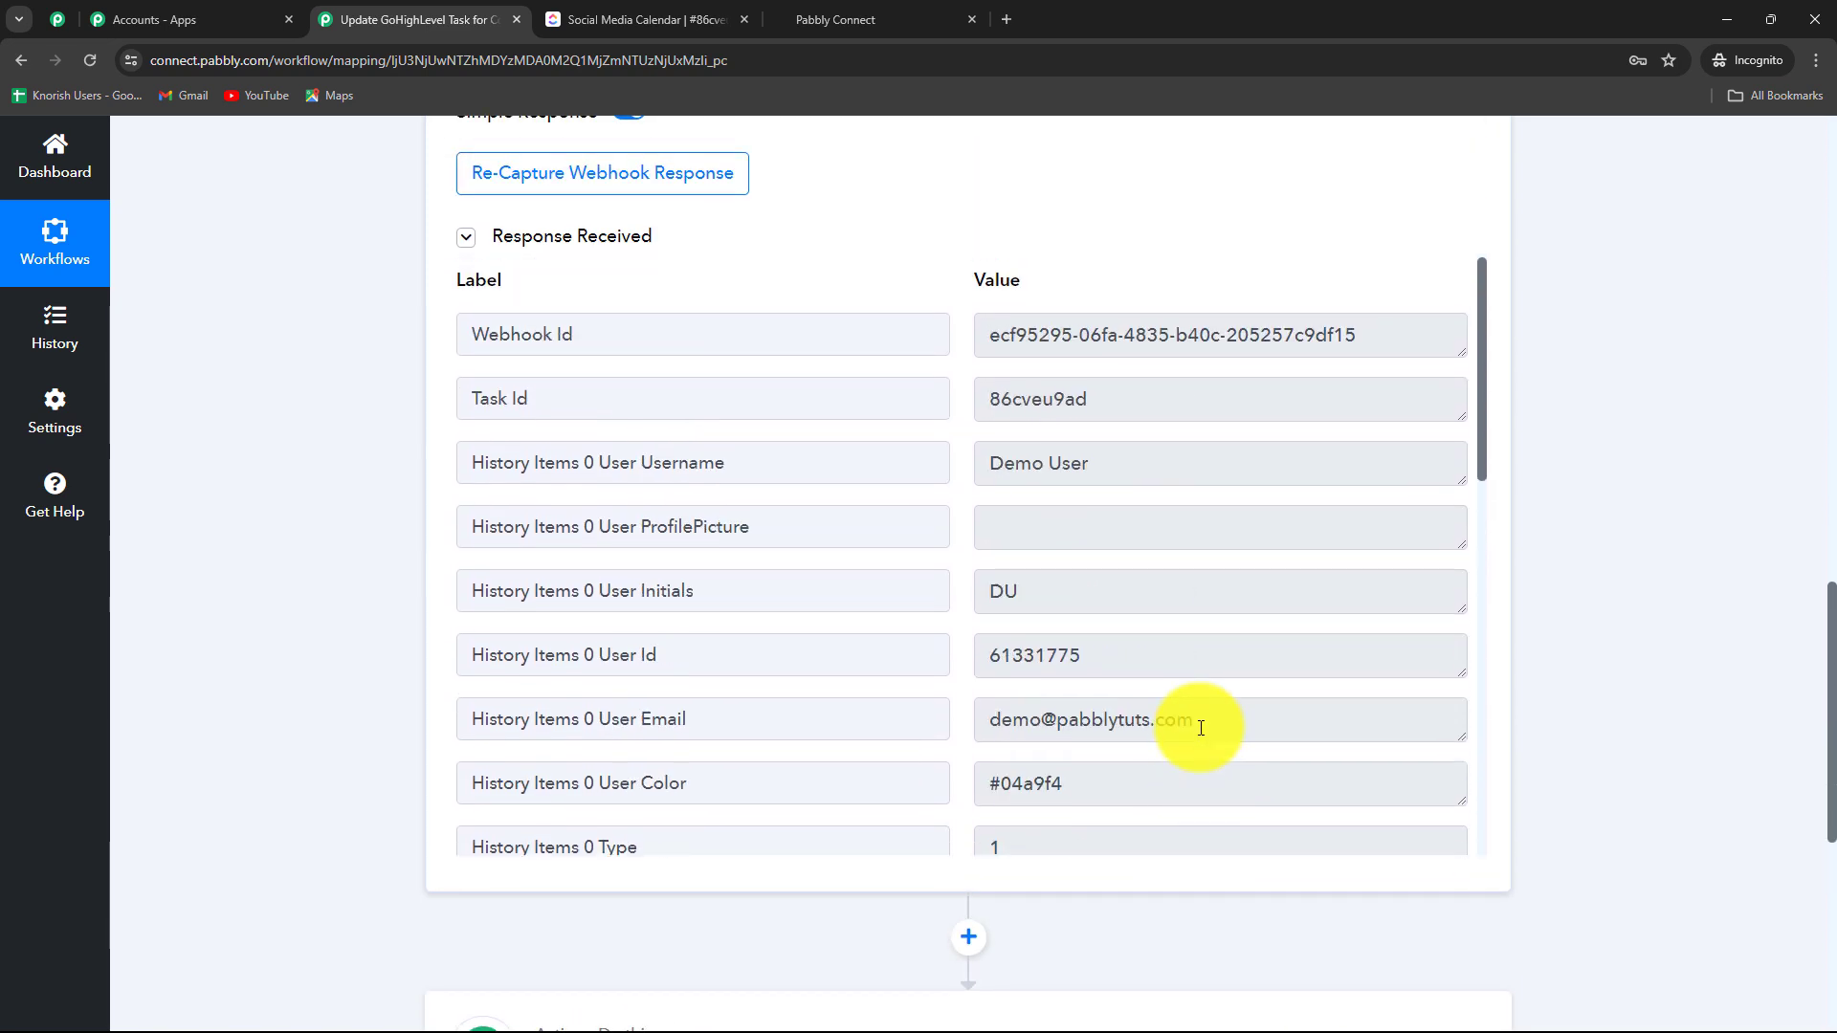
scroll(622, 716, down, 6)
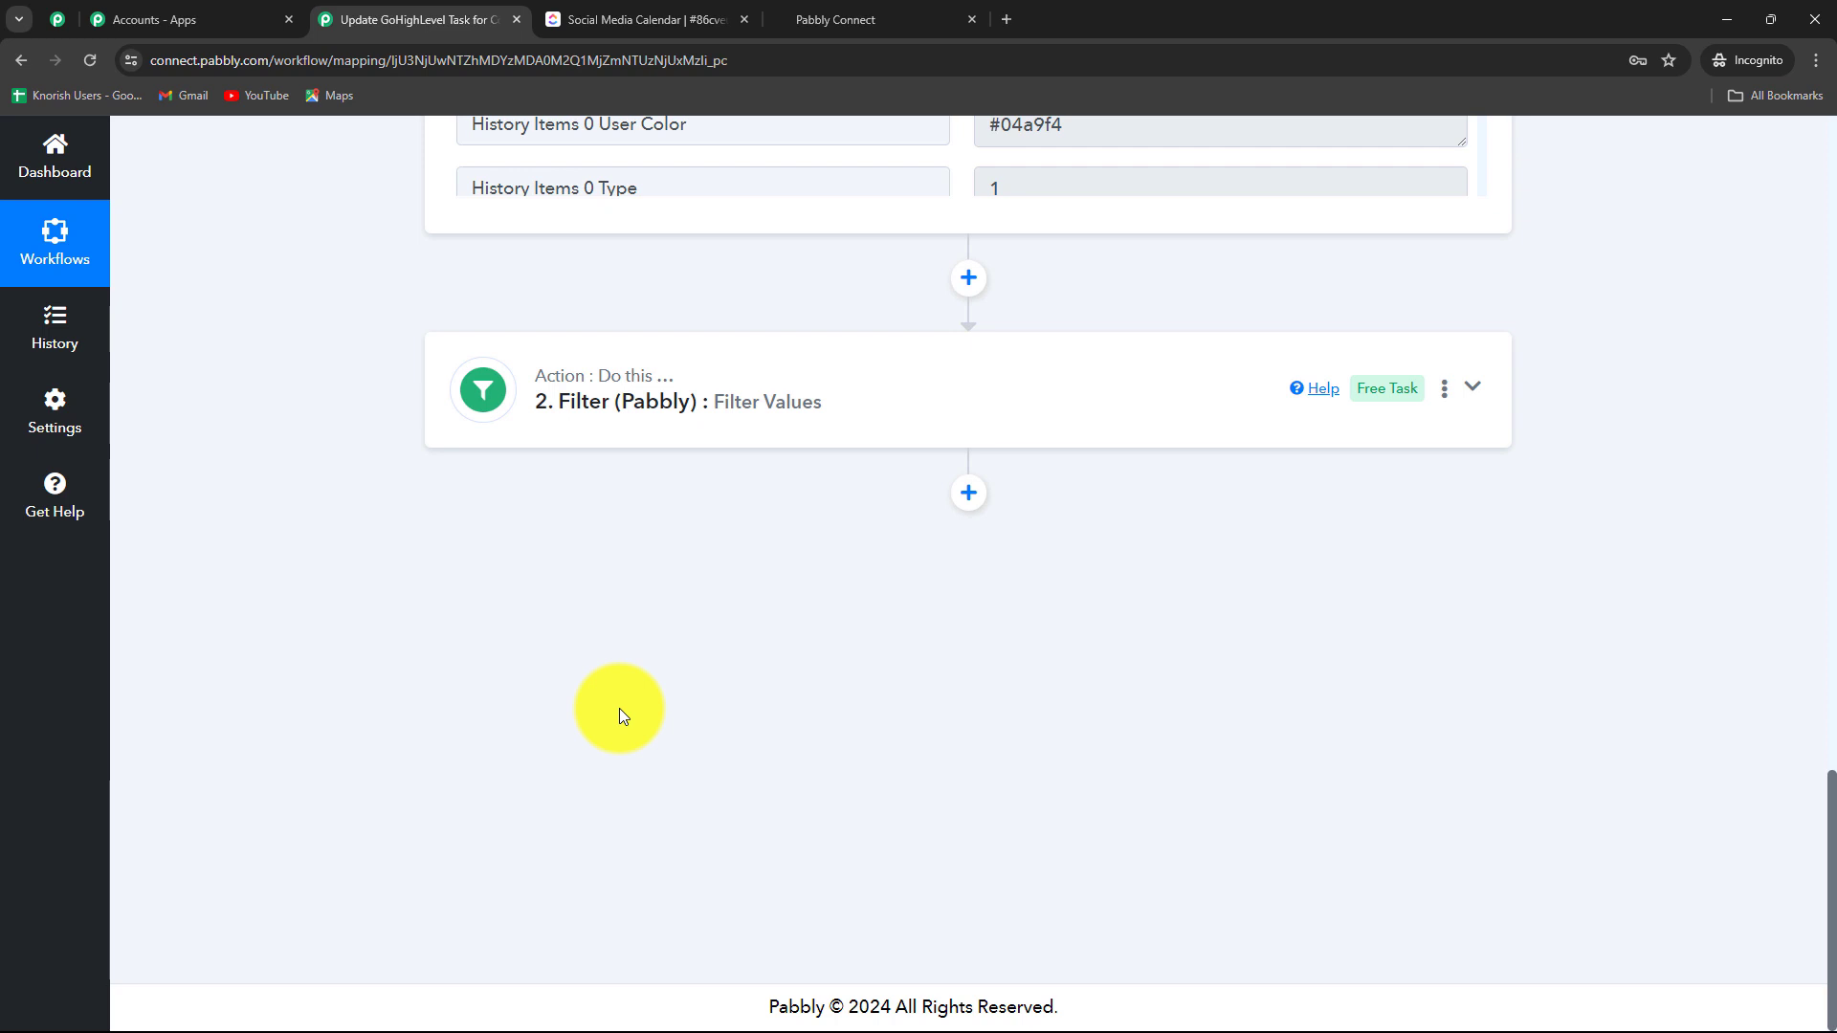
scroll(617, 739, up, 7)
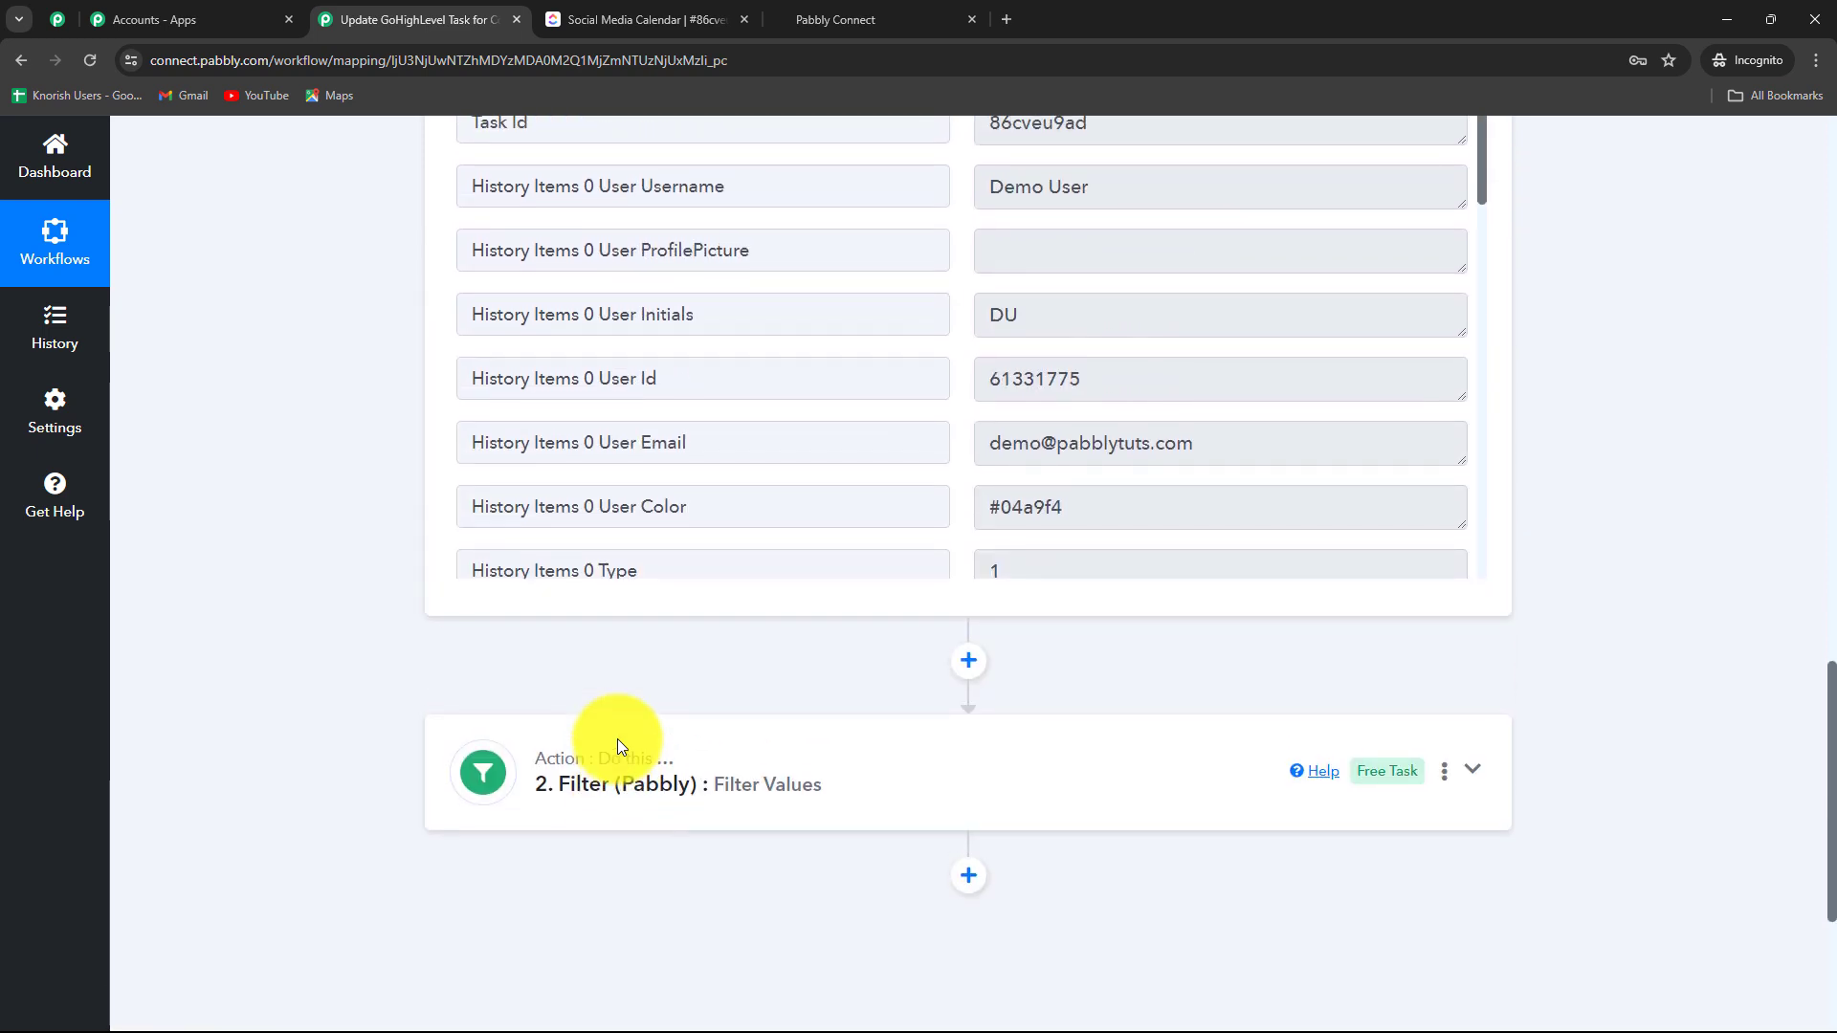
click(1143, 407)
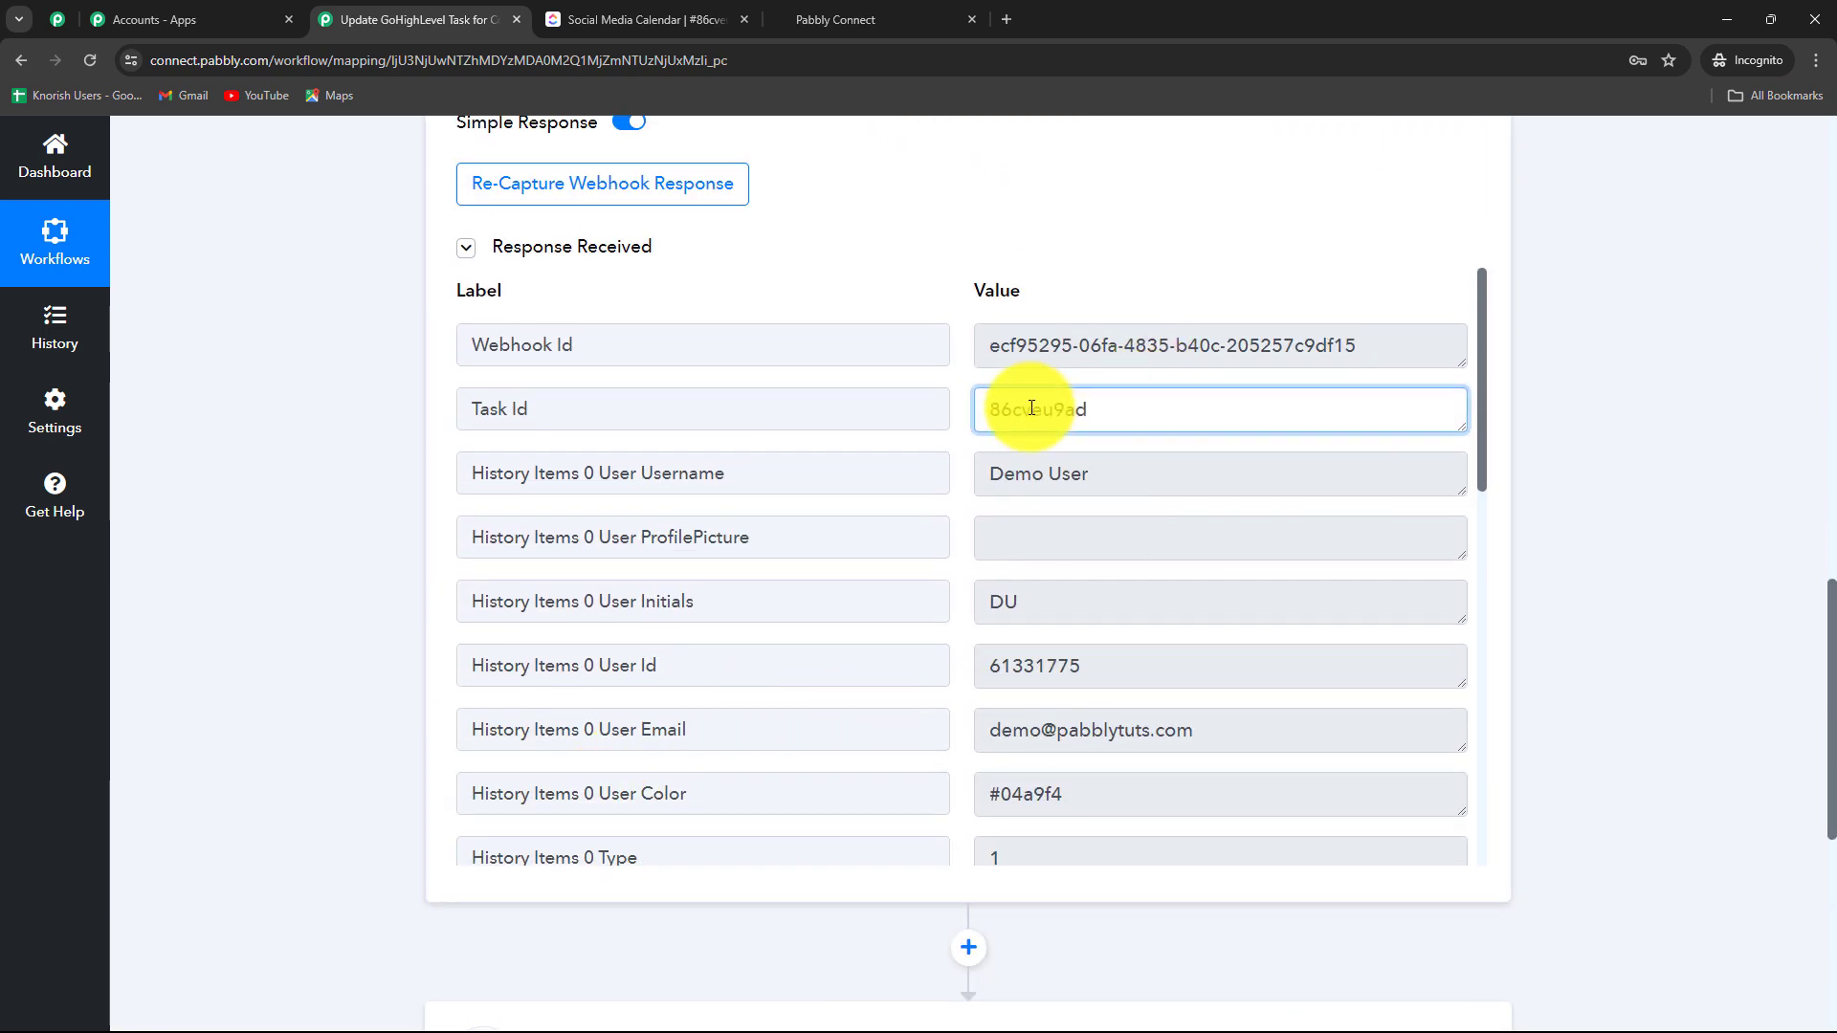
double_click(1034, 410)
- Add a ClickUp action after the filter with the Find Task by Task ID event, and connect it using the existing ClickUp #2 connection
scroll(1696, 584, down, 6)
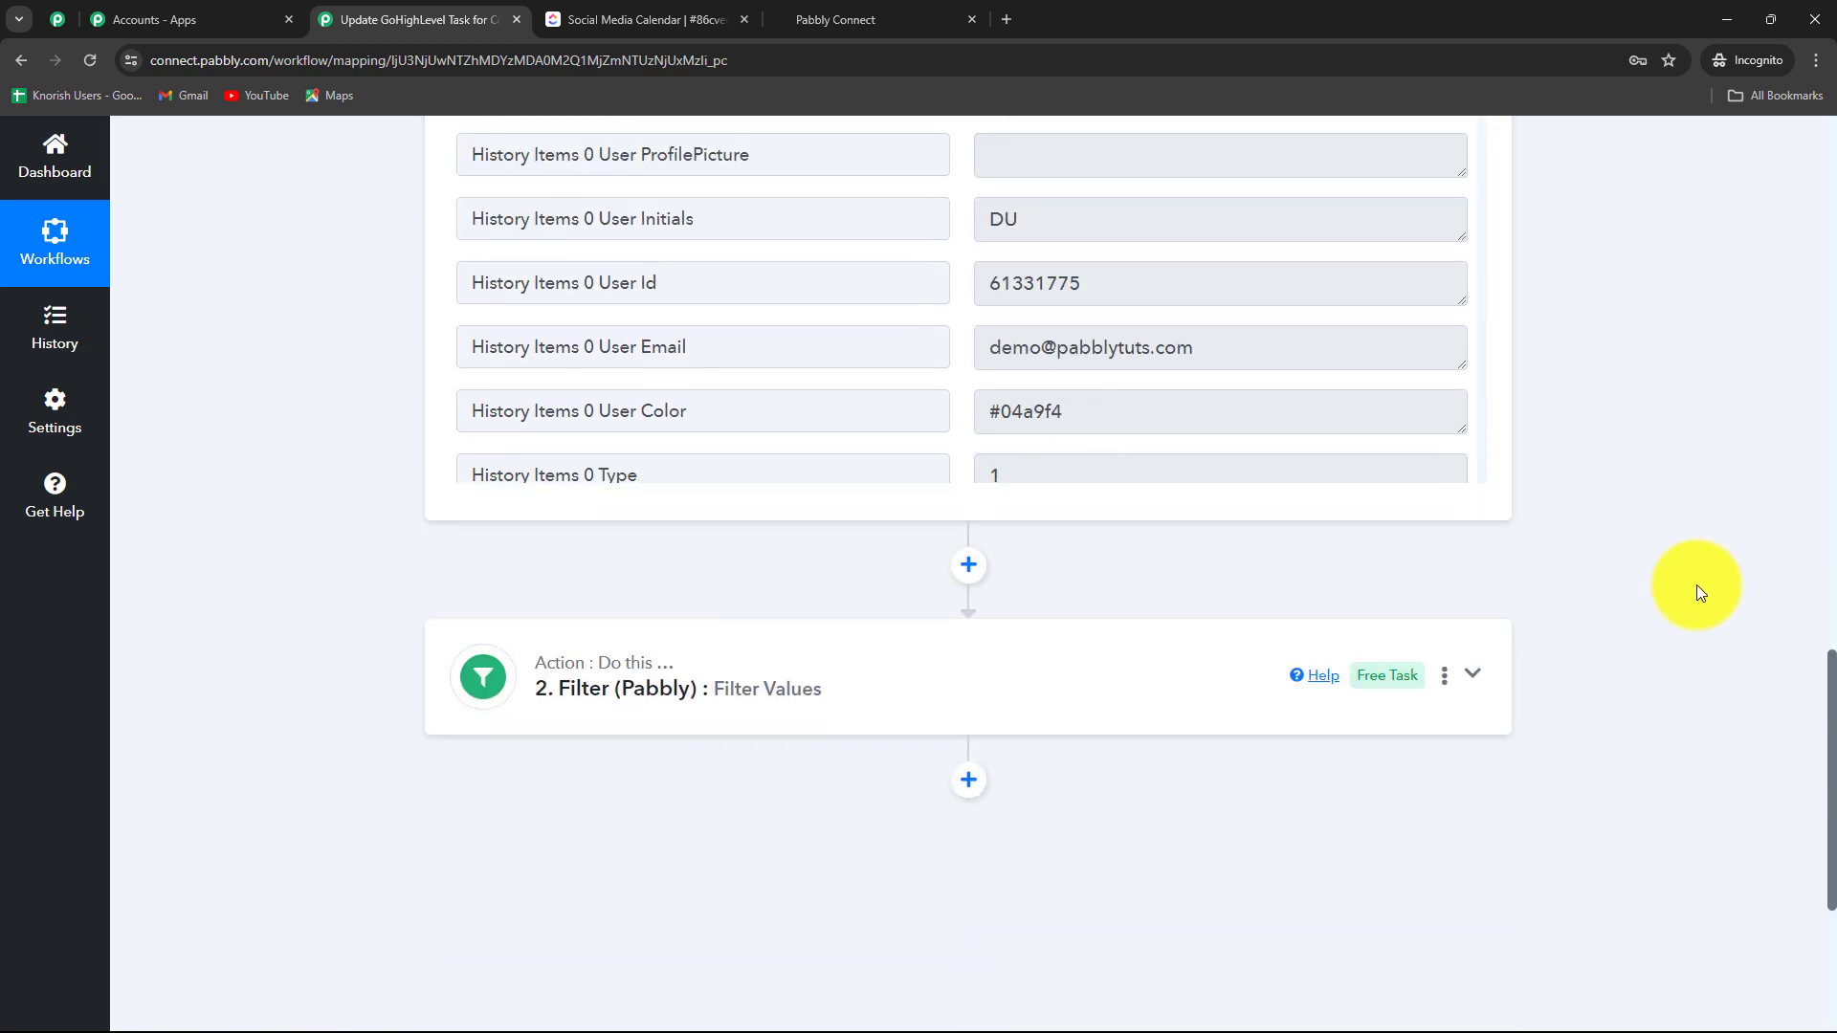
click(969, 494)
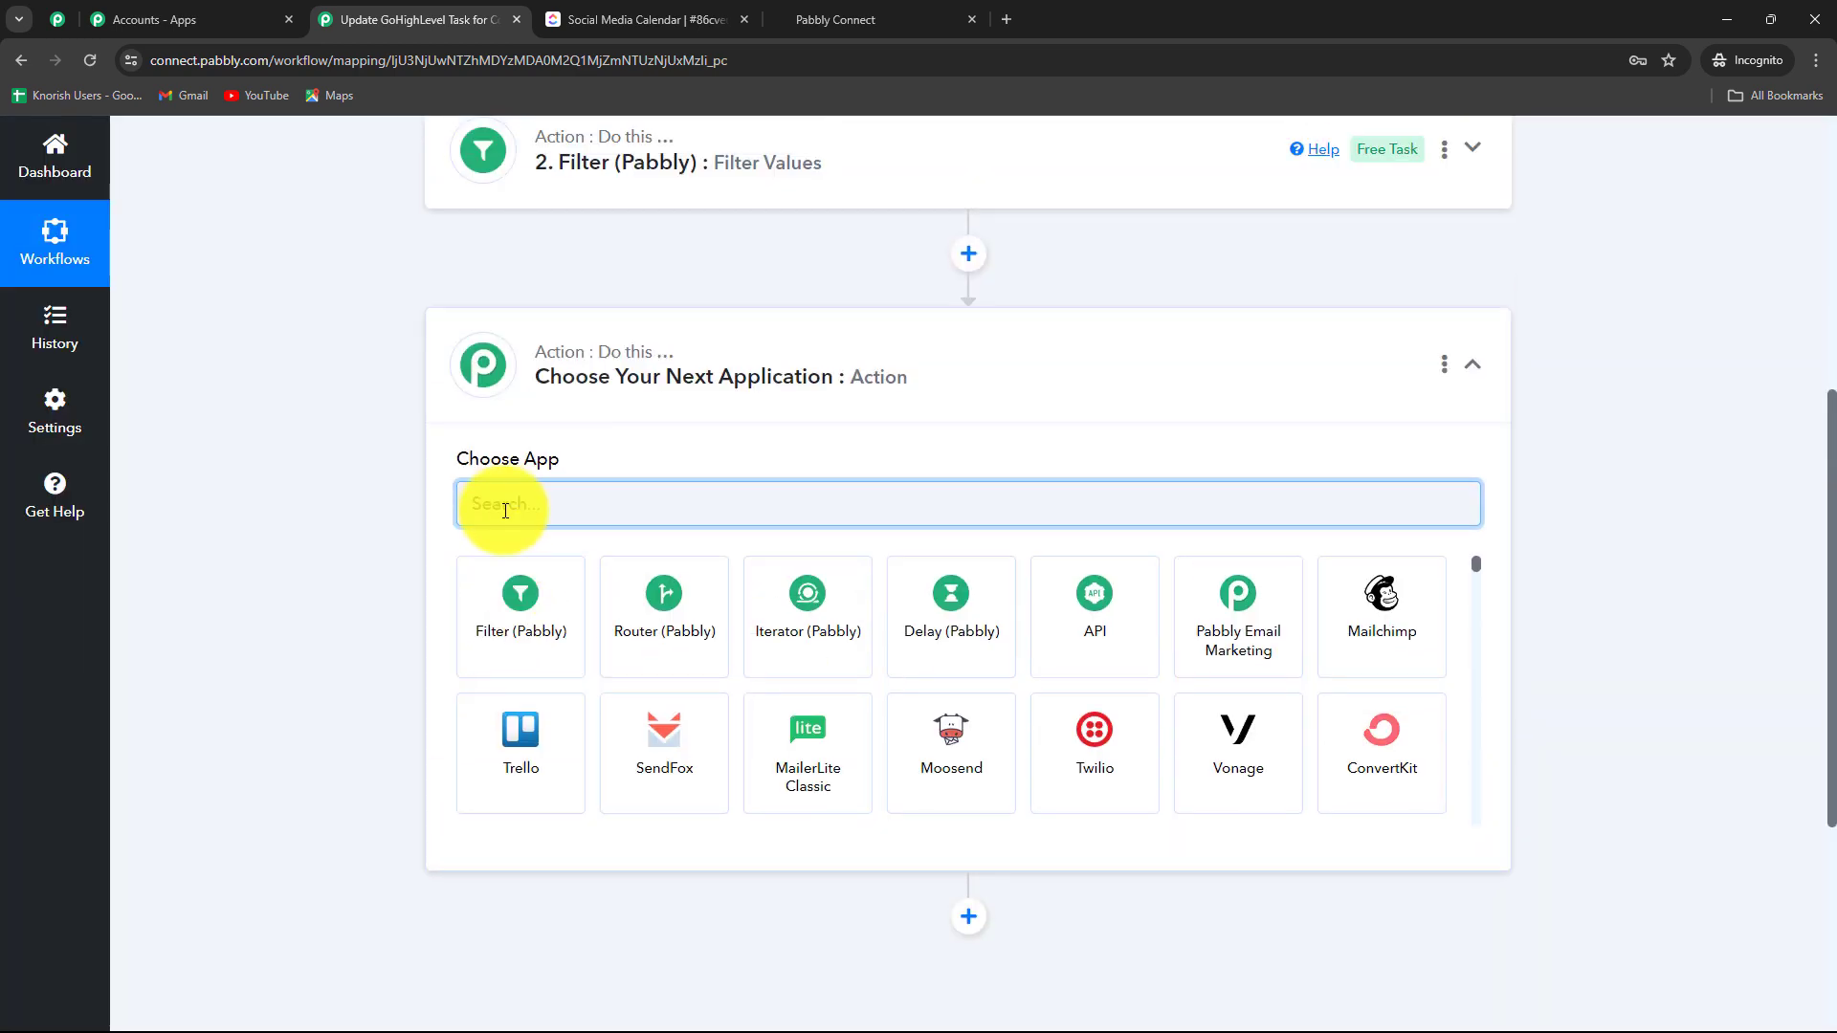
text(Click)
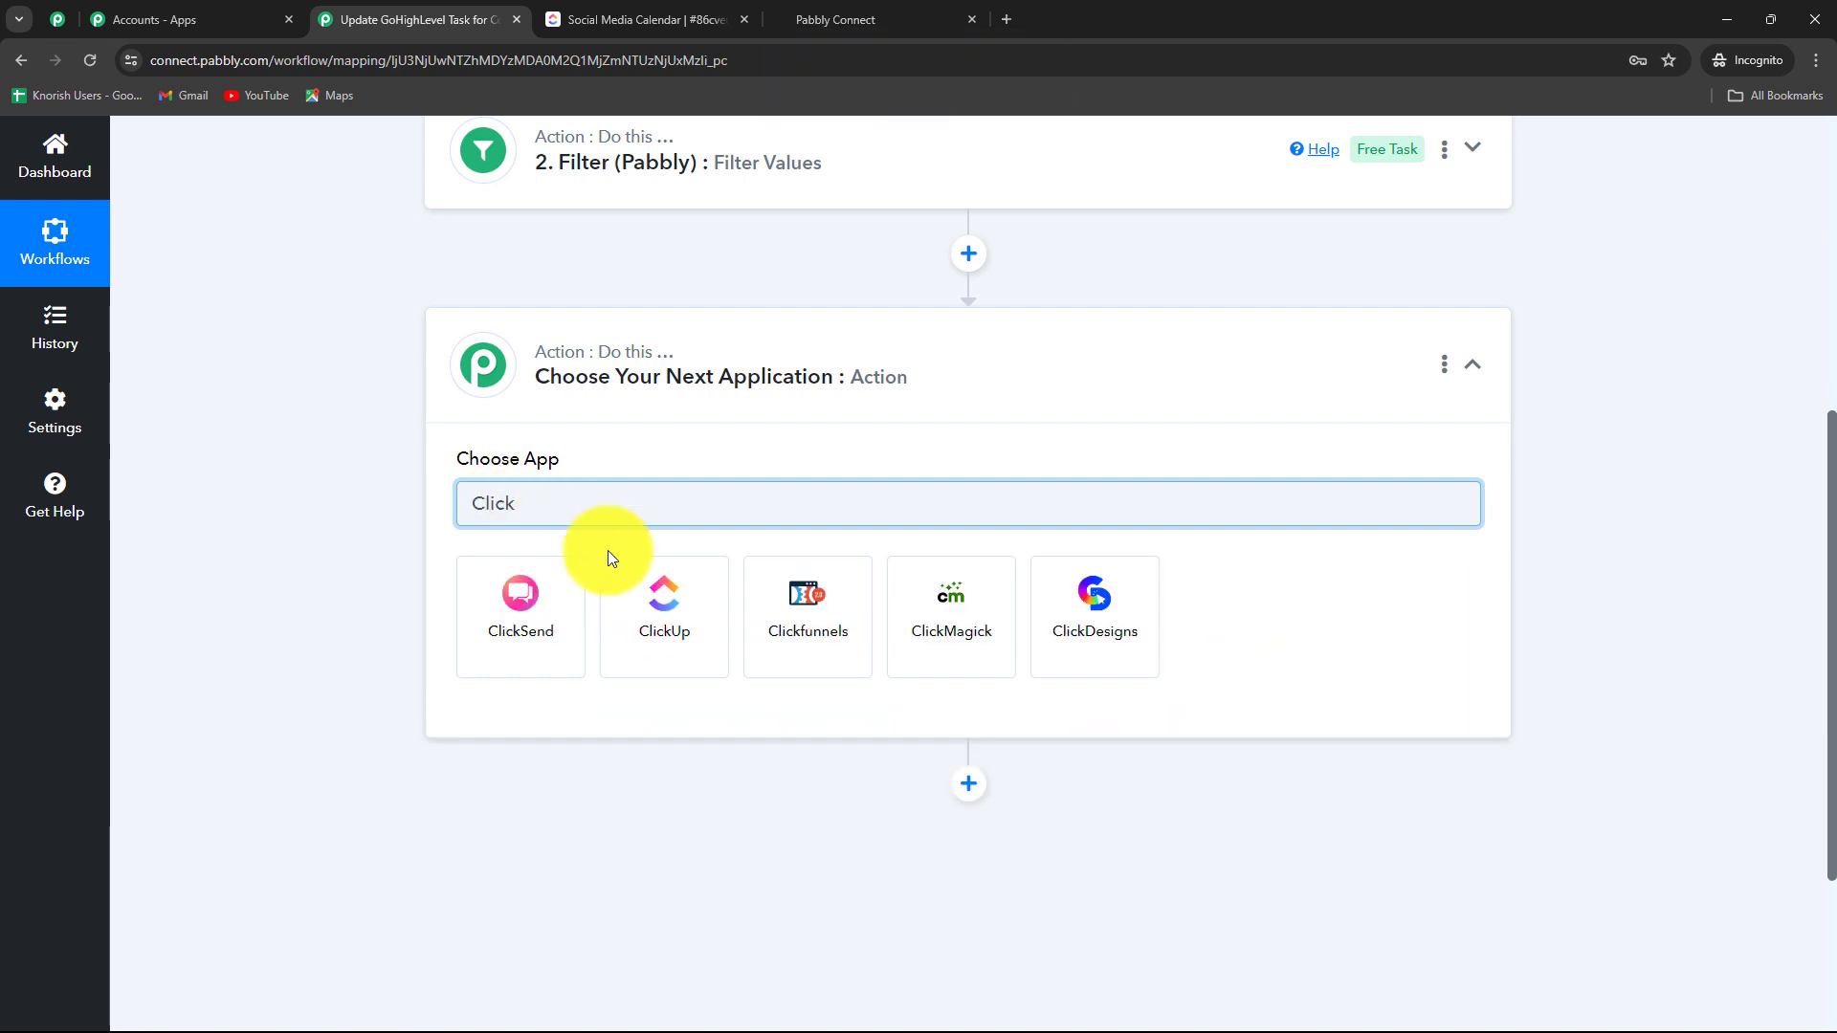
click(656, 594)
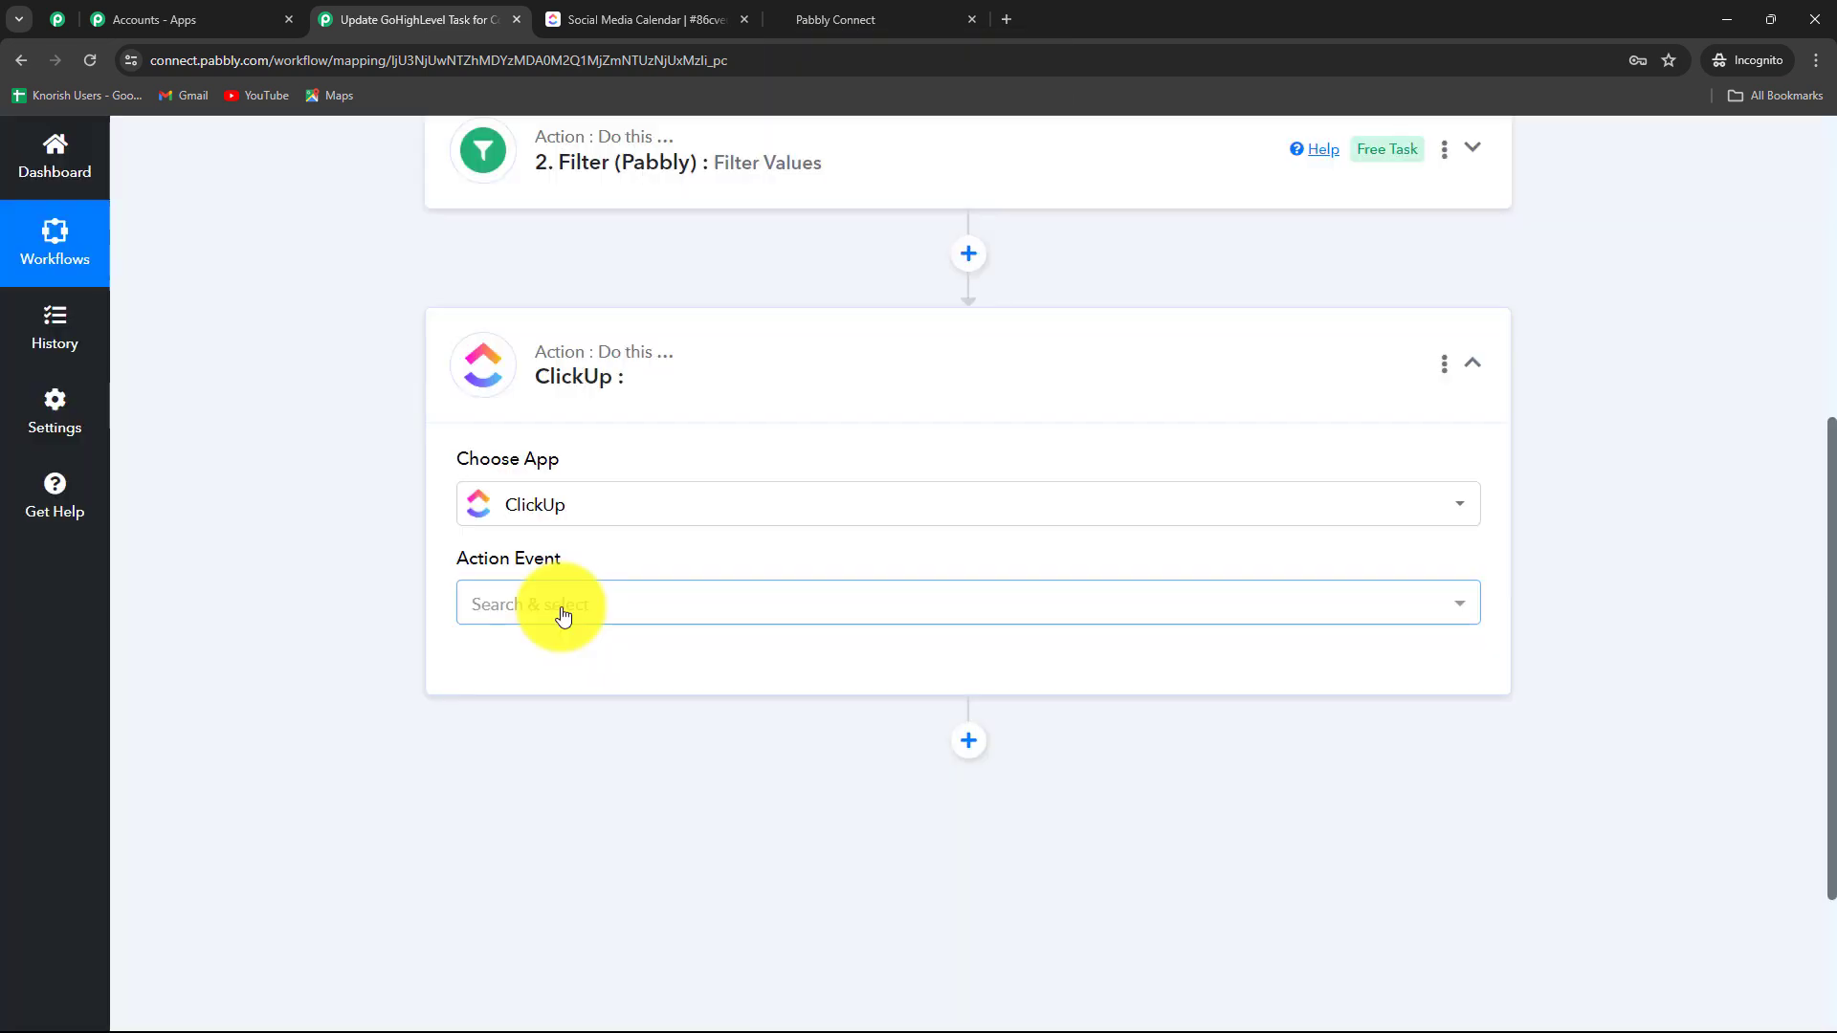
click(563, 613)
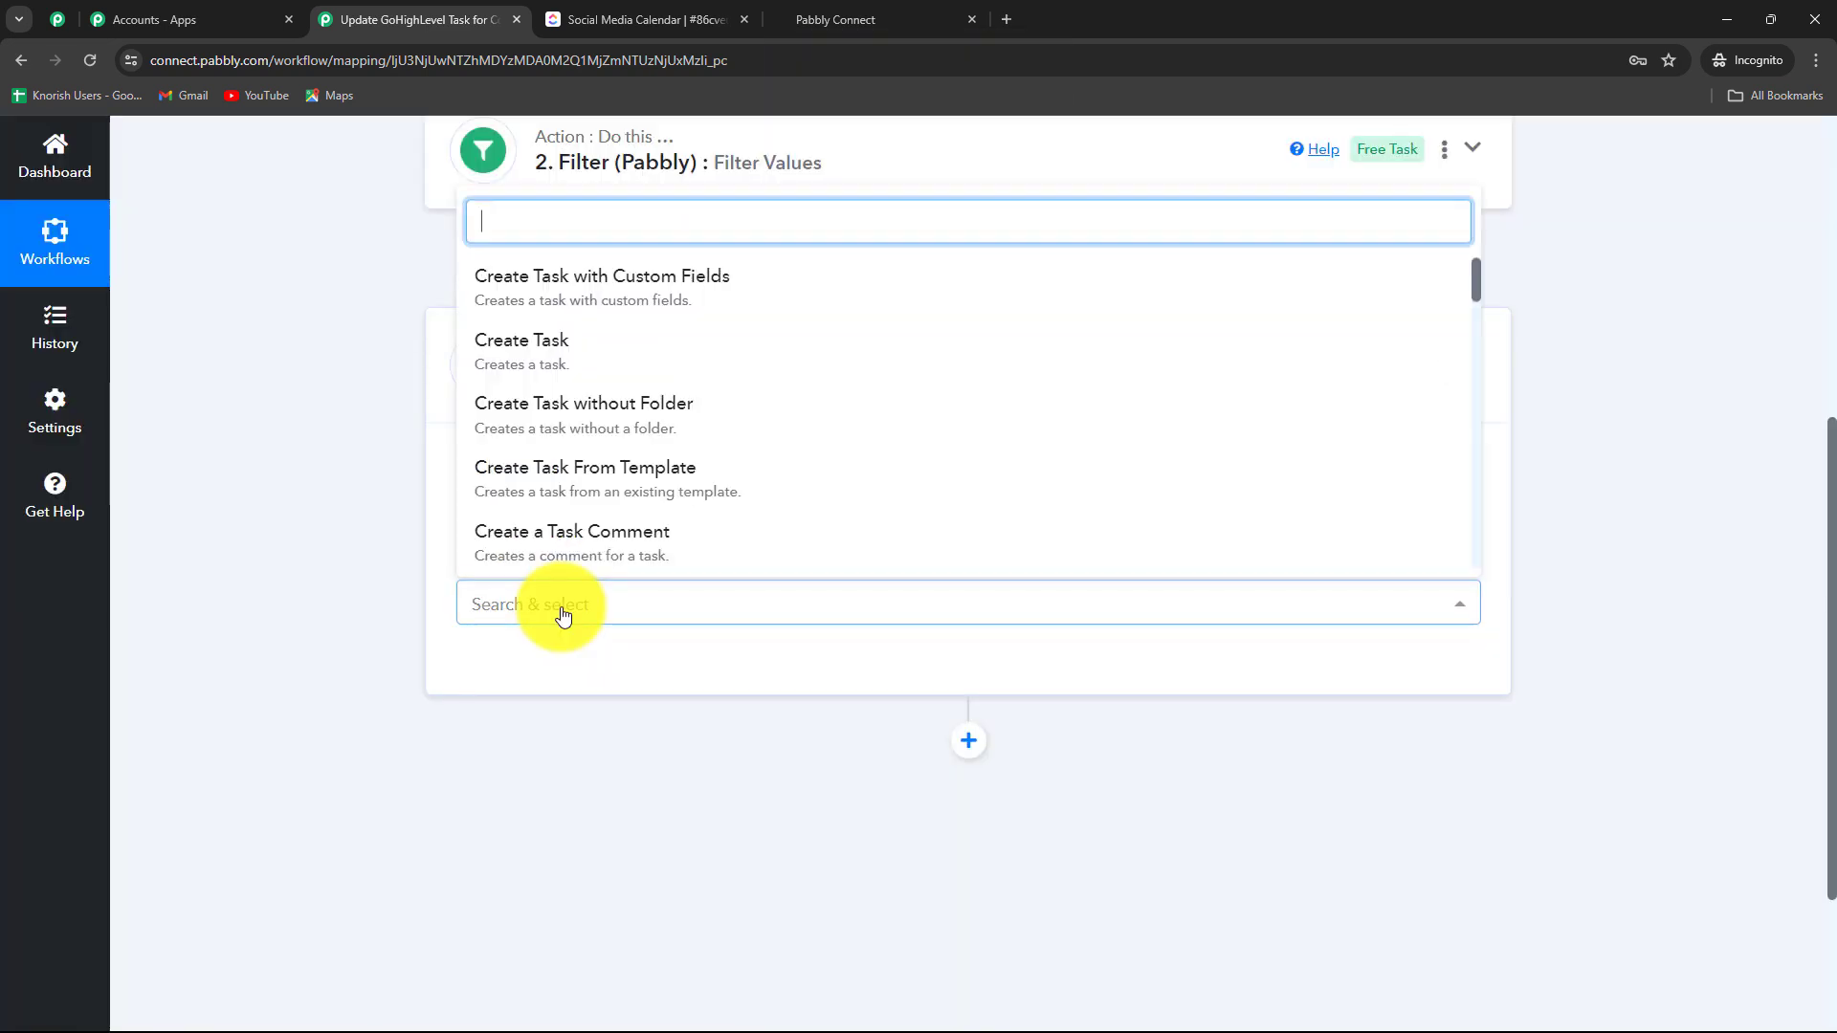
text(find)
click(540, 491)
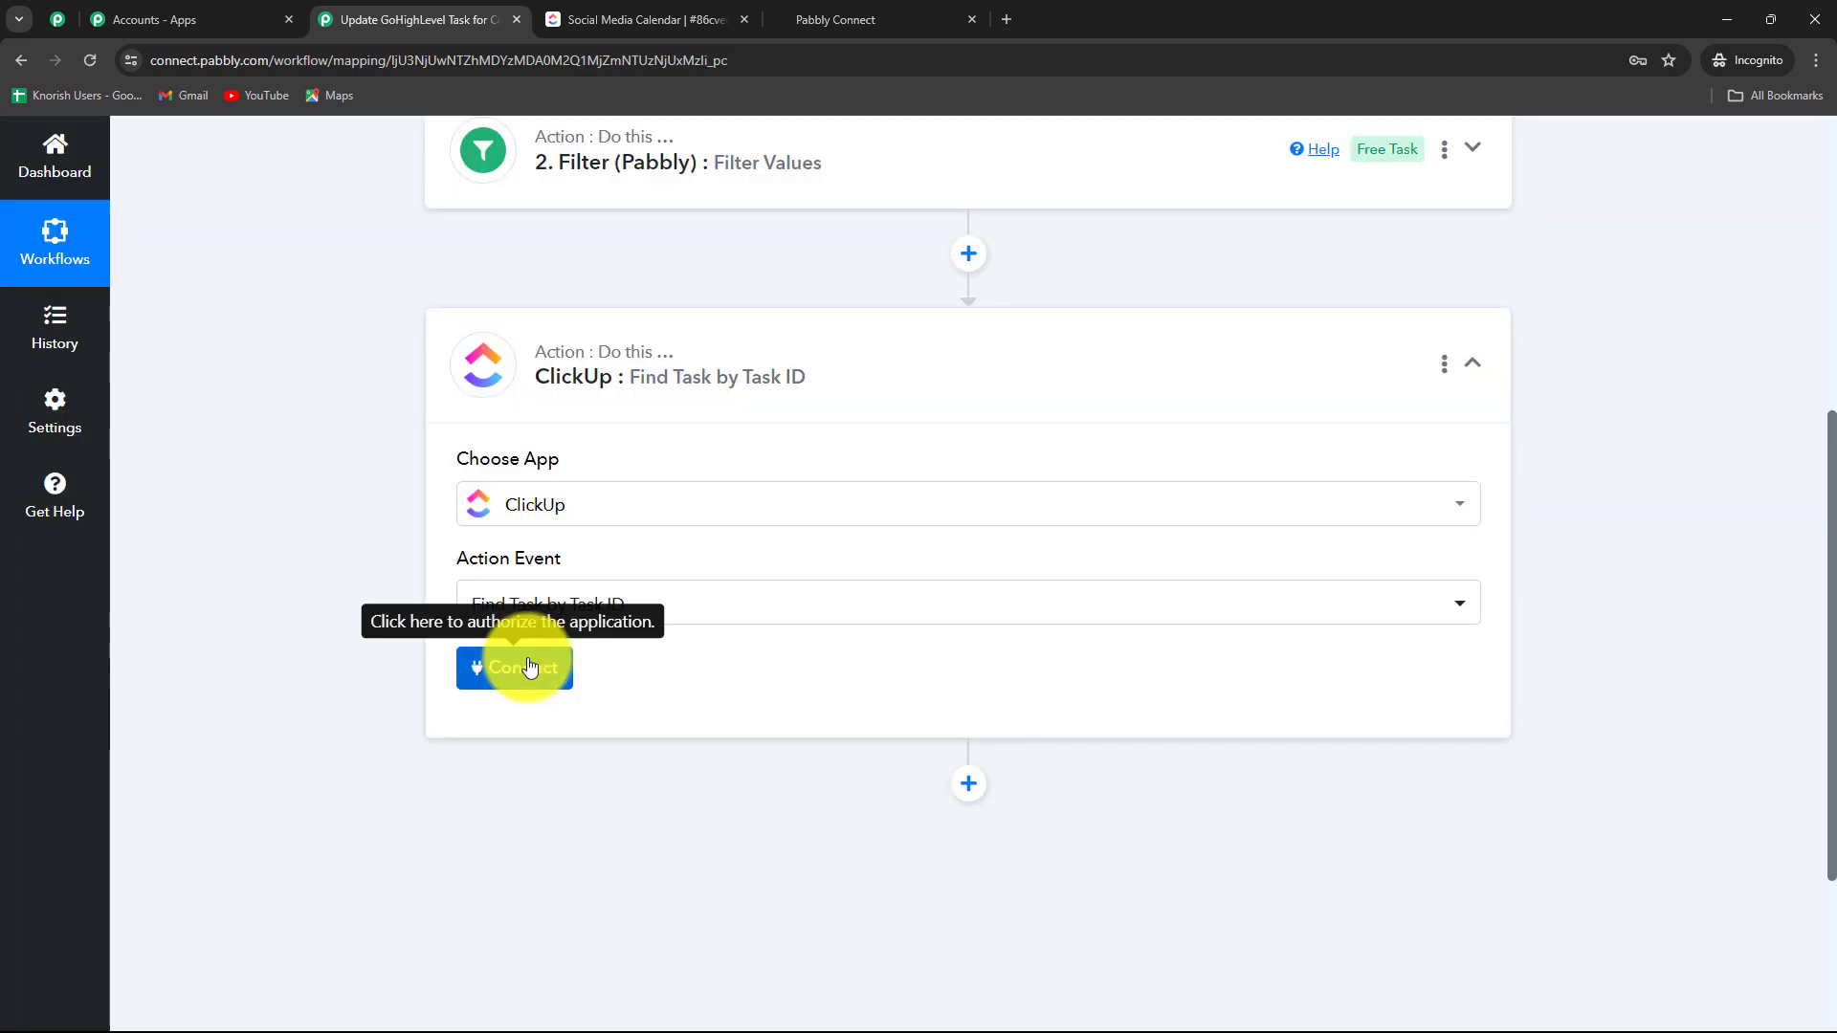
click(528, 666)
click(950, 986)
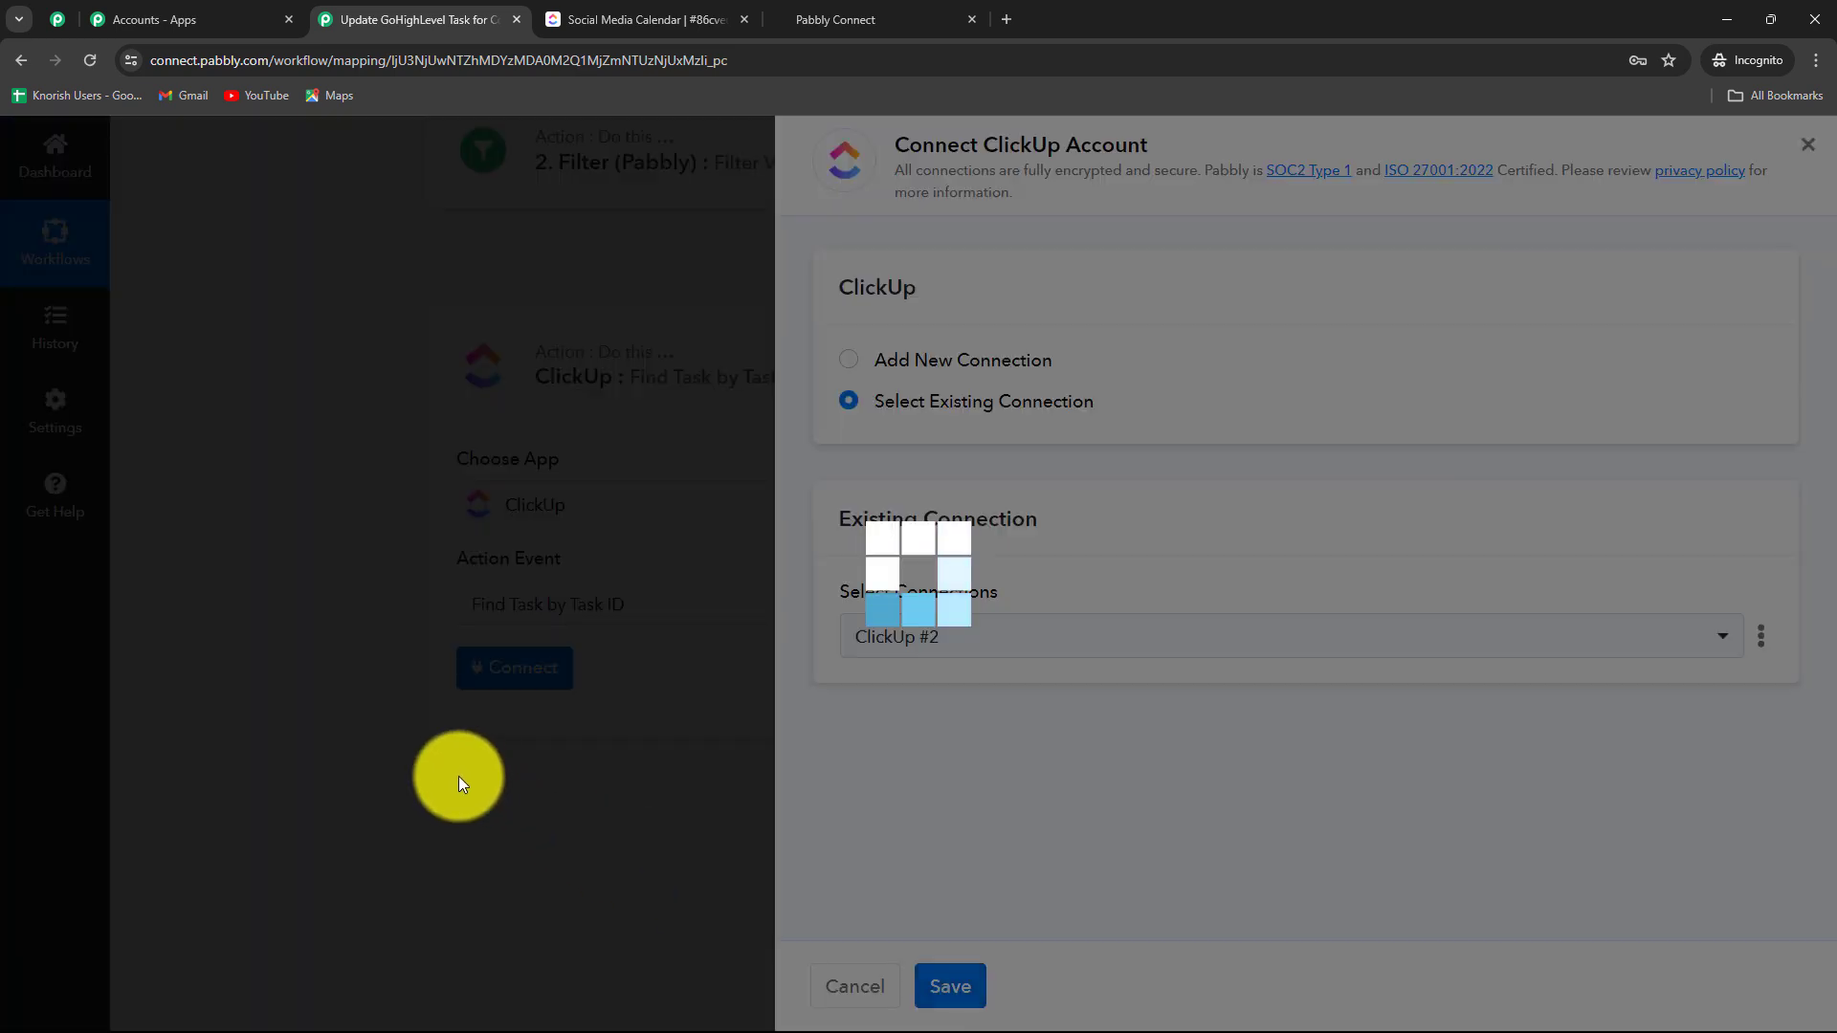
- Map the Find Task action's Task ID to the Task Id from the ClickUp trigger, and save and send the test request
scroll(351, 746, down, 4)
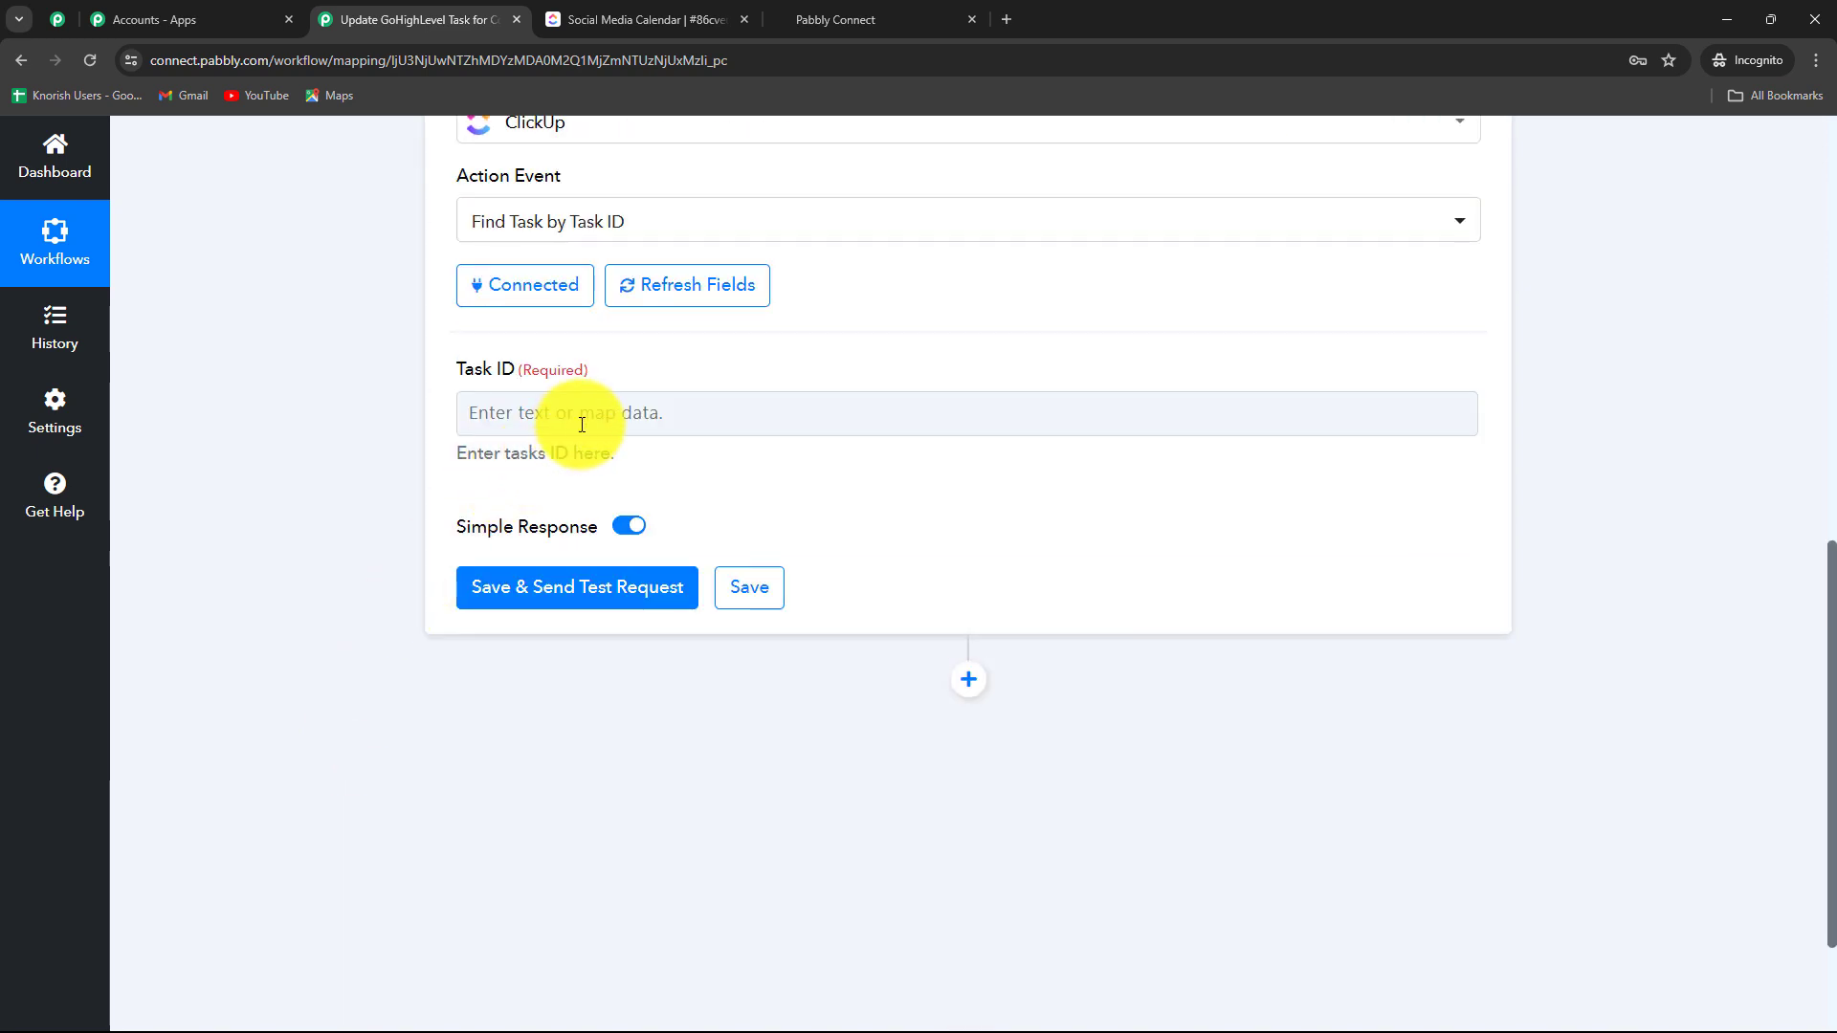
click(616, 413)
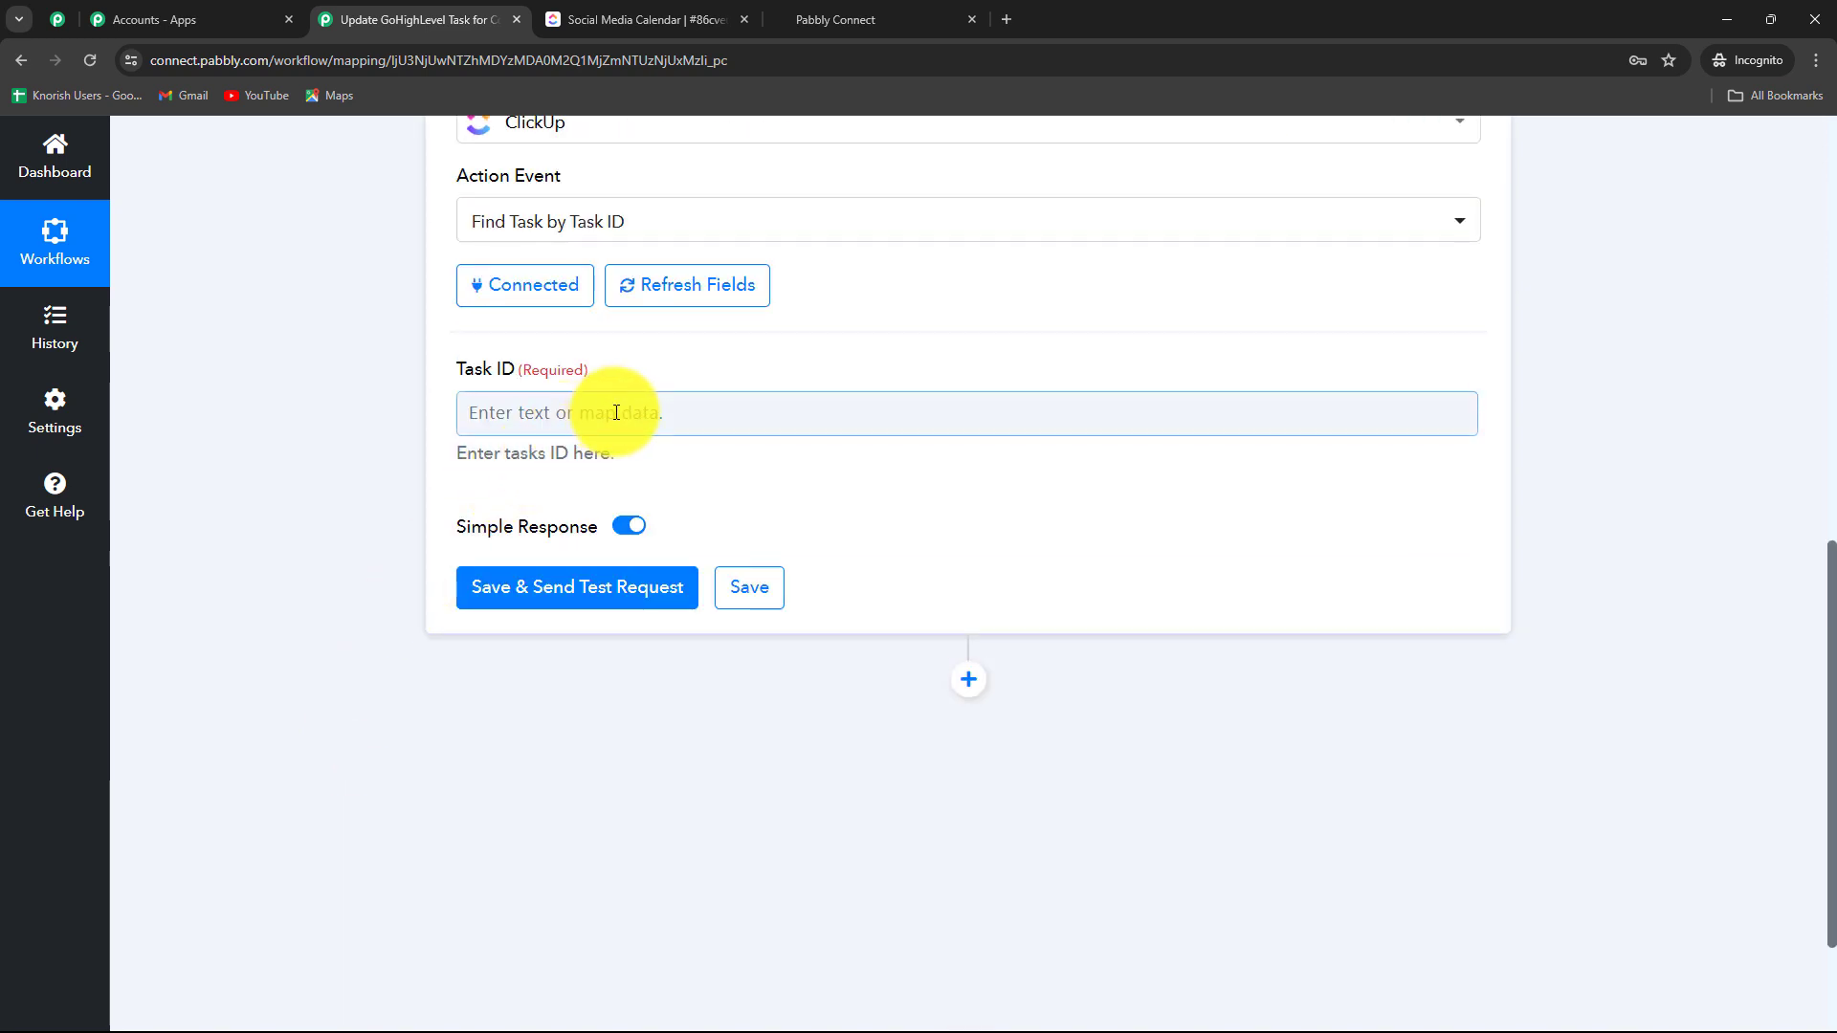
click(680, 412)
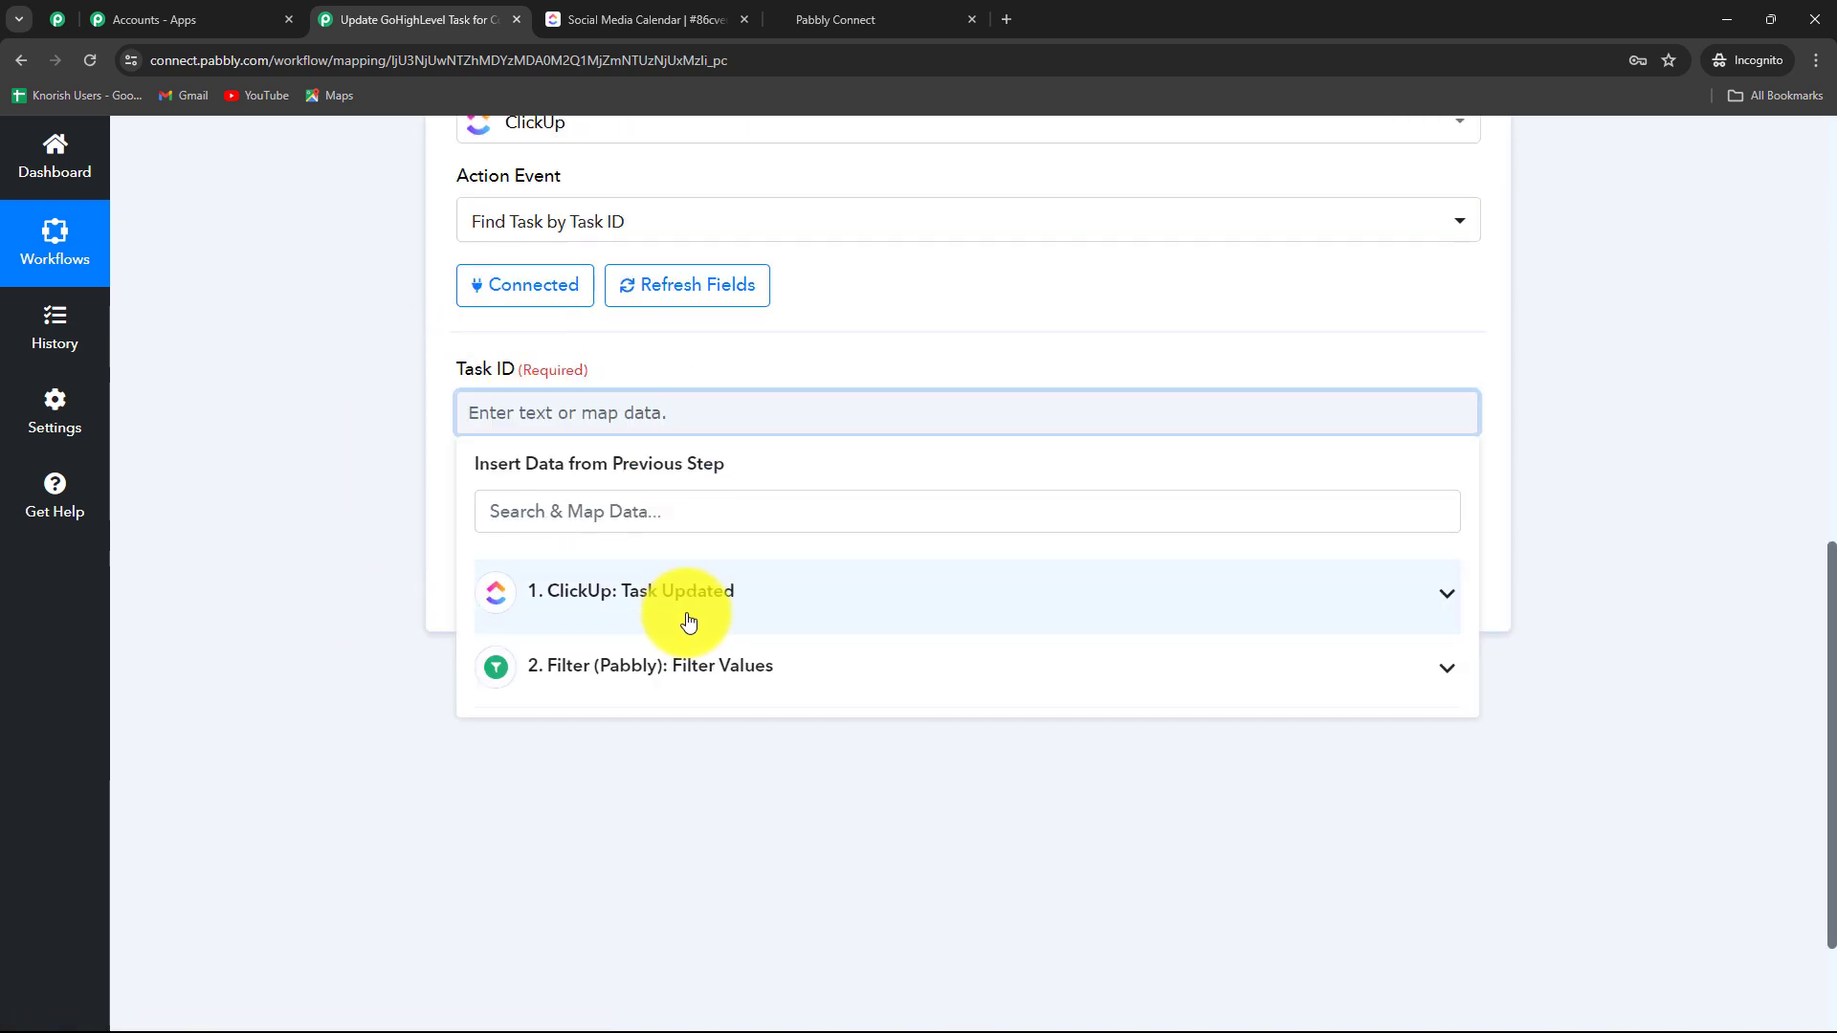
click(685, 617)
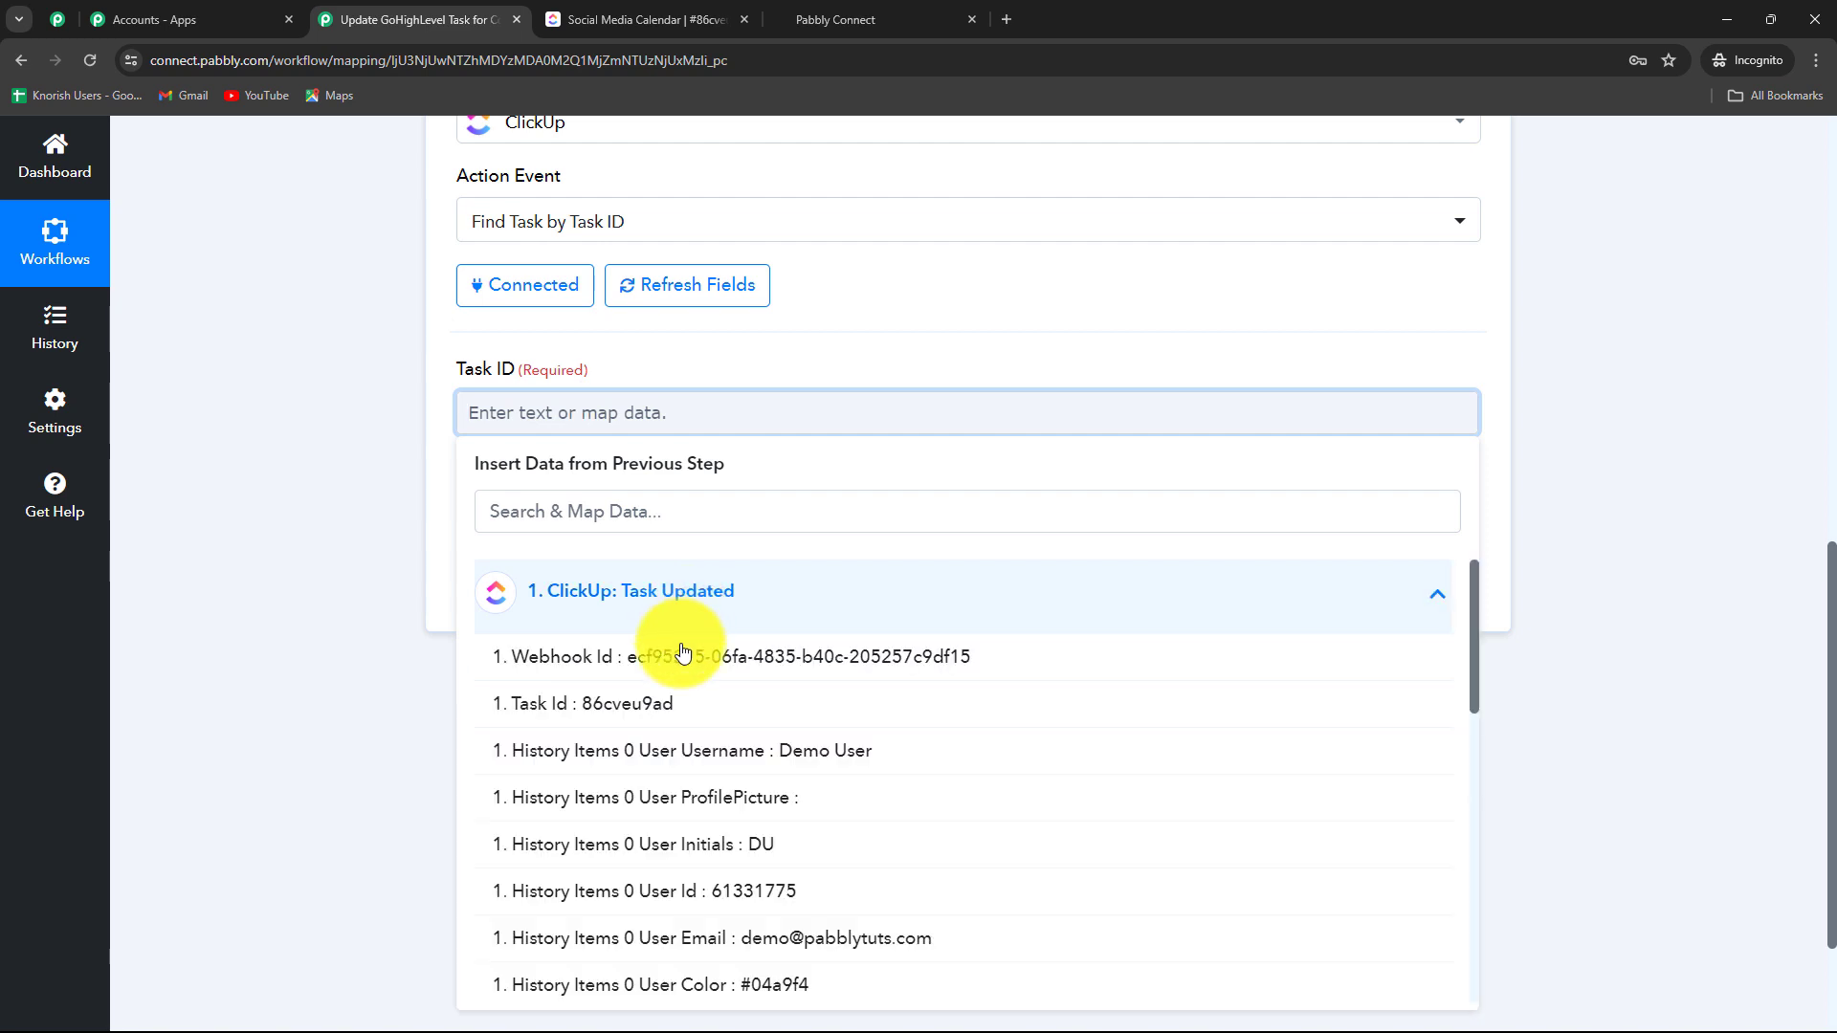
click(612, 707)
click(1604, 496)
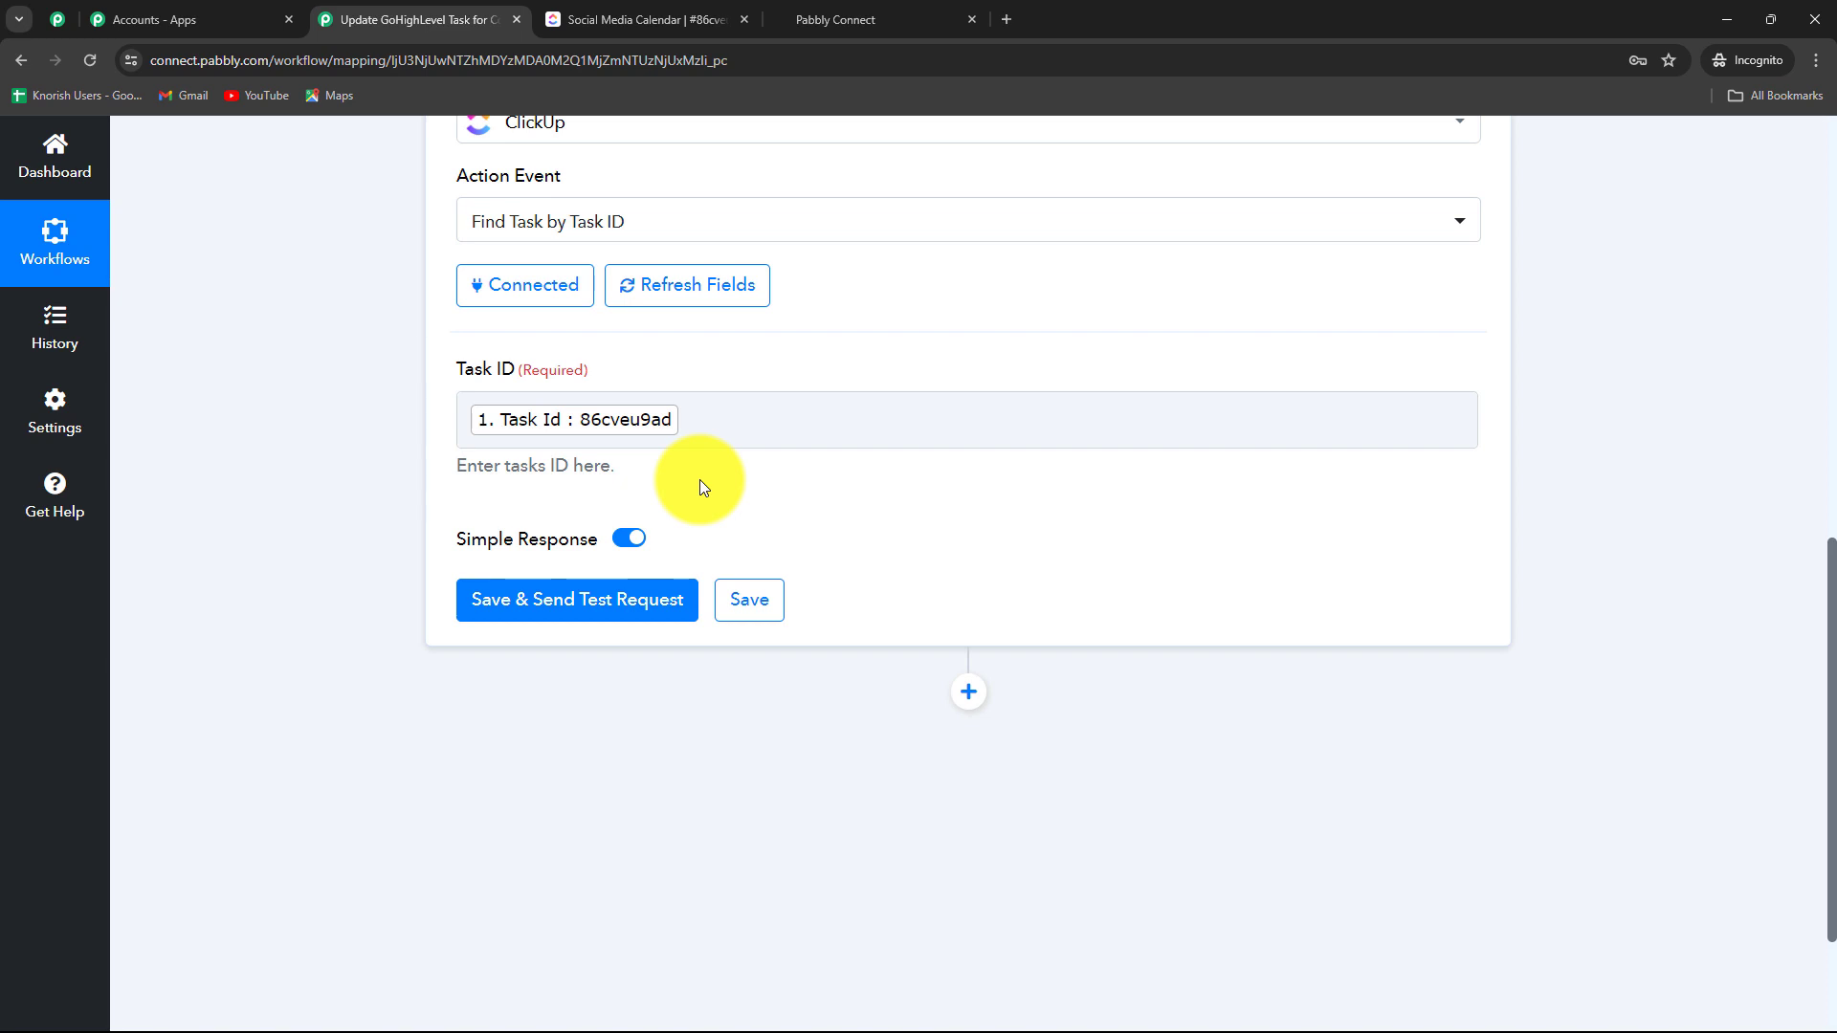
click(577, 613)
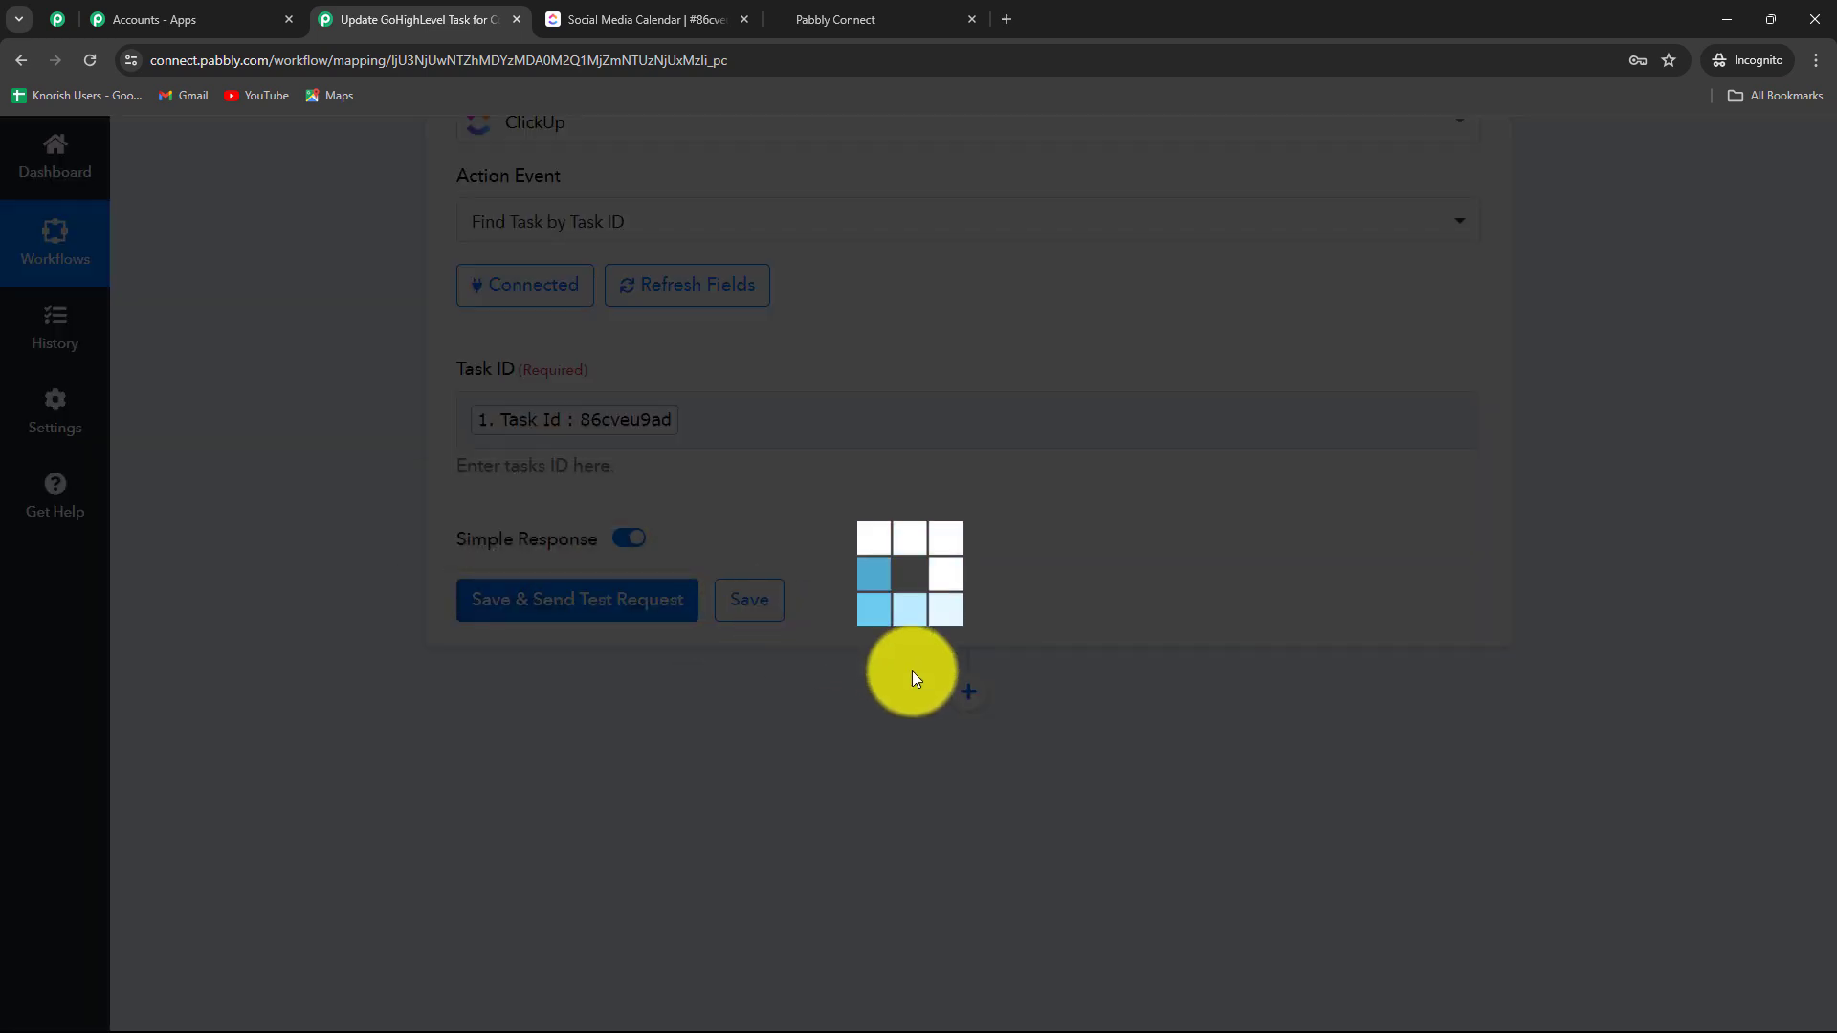
- Examine the retrieved ClickUp task details, especially the name and text content, and look over the existing tasks in GoHighLevel
scroll(911, 670, down, 3)
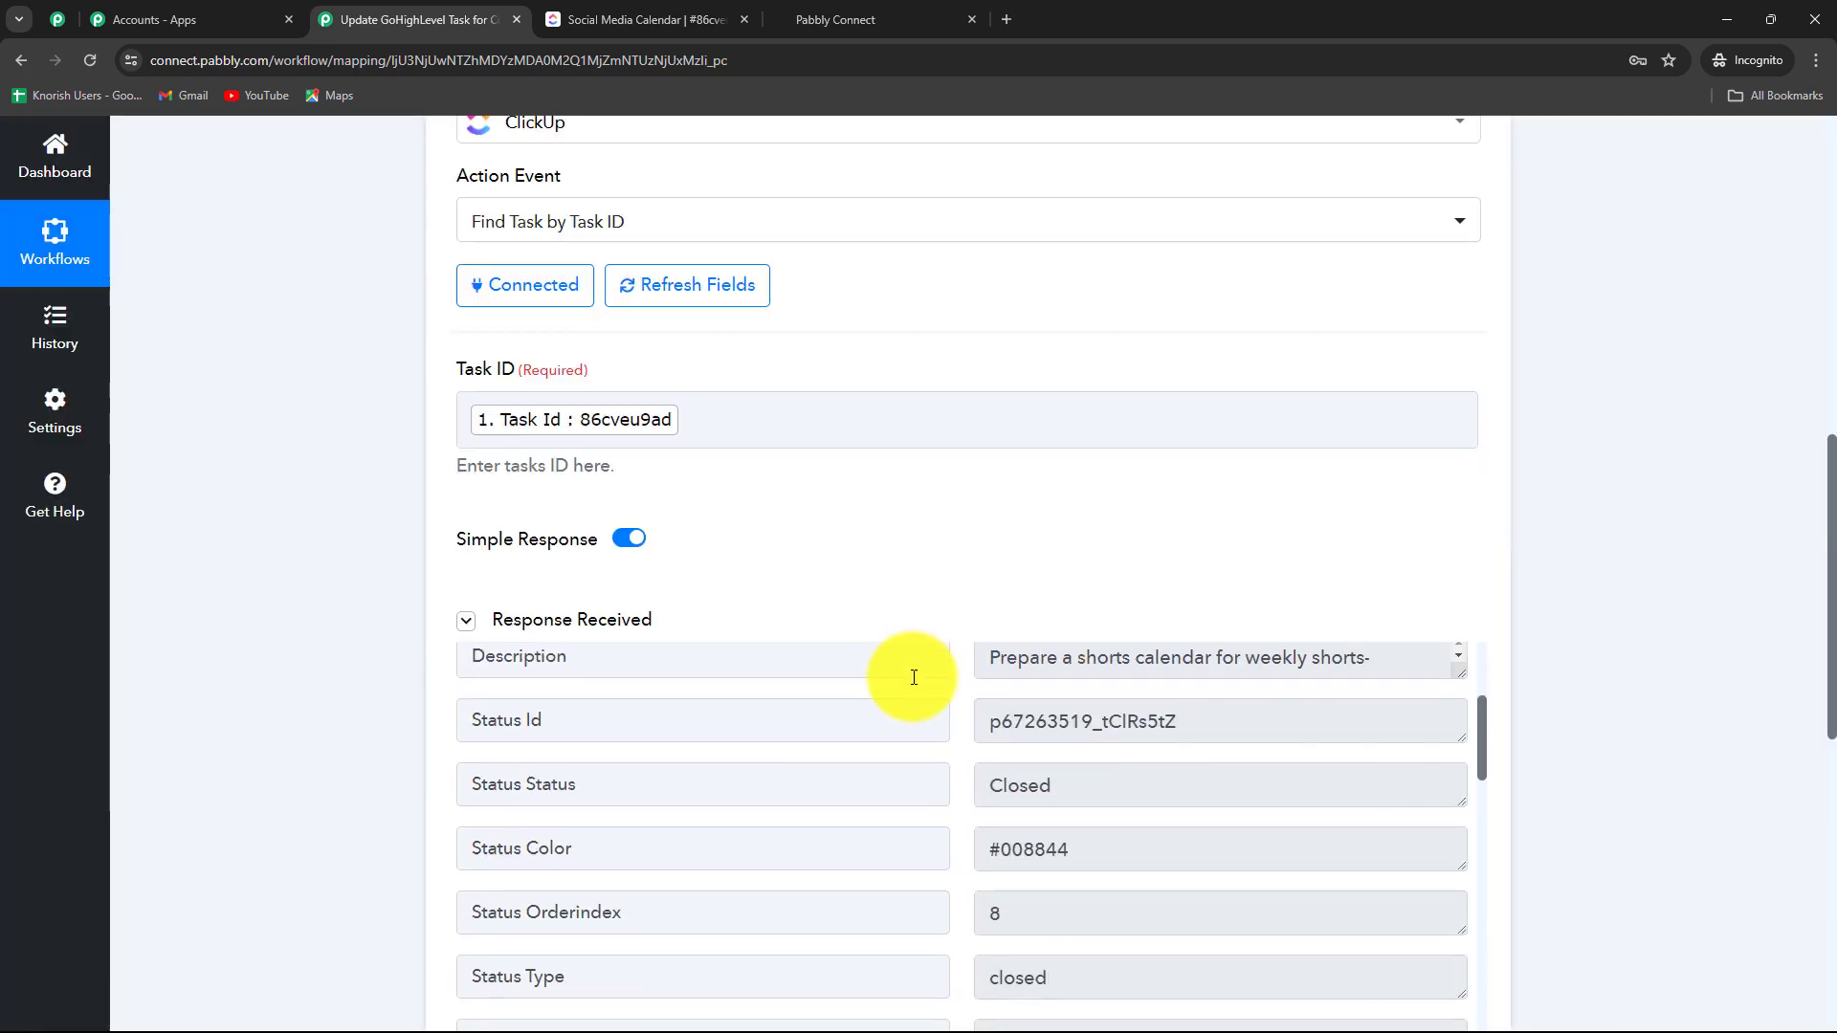
scroll(1672, 796, up, 2)
scroll(1691, 635, down, 4)
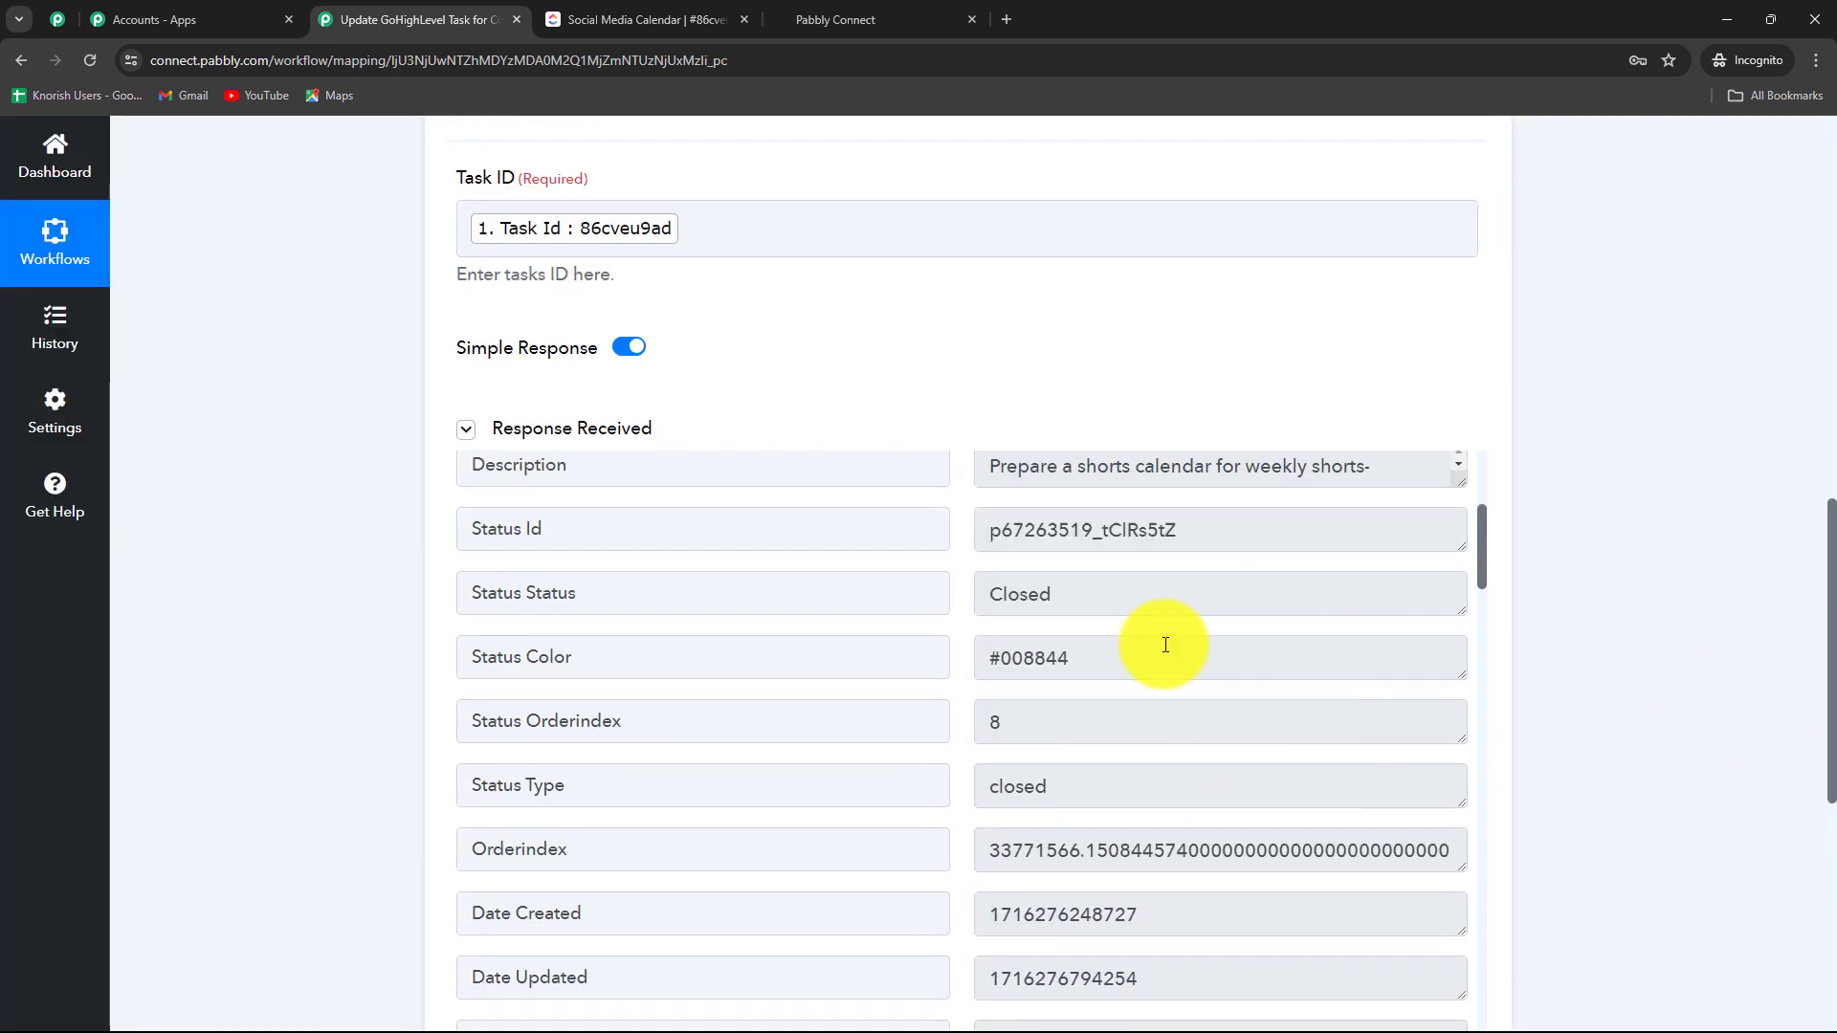
scroll(1166, 644, up, 3)
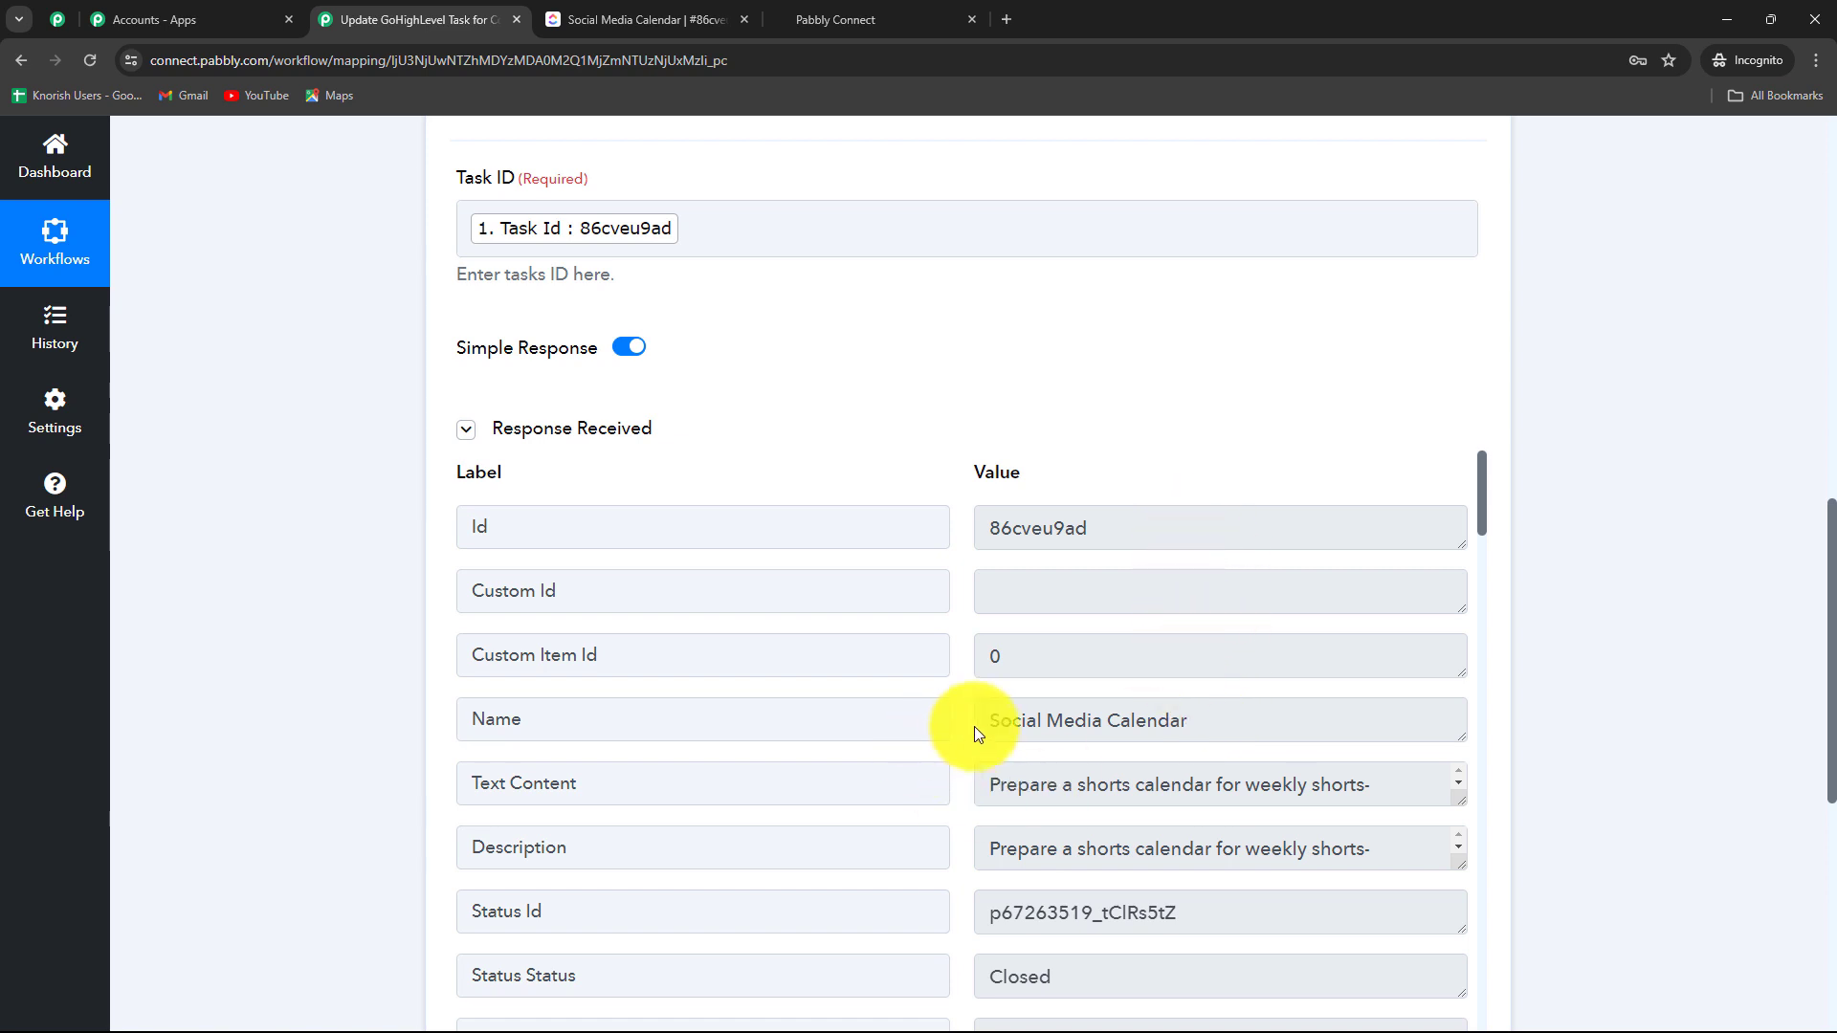
drag(977, 721, 1273, 720)
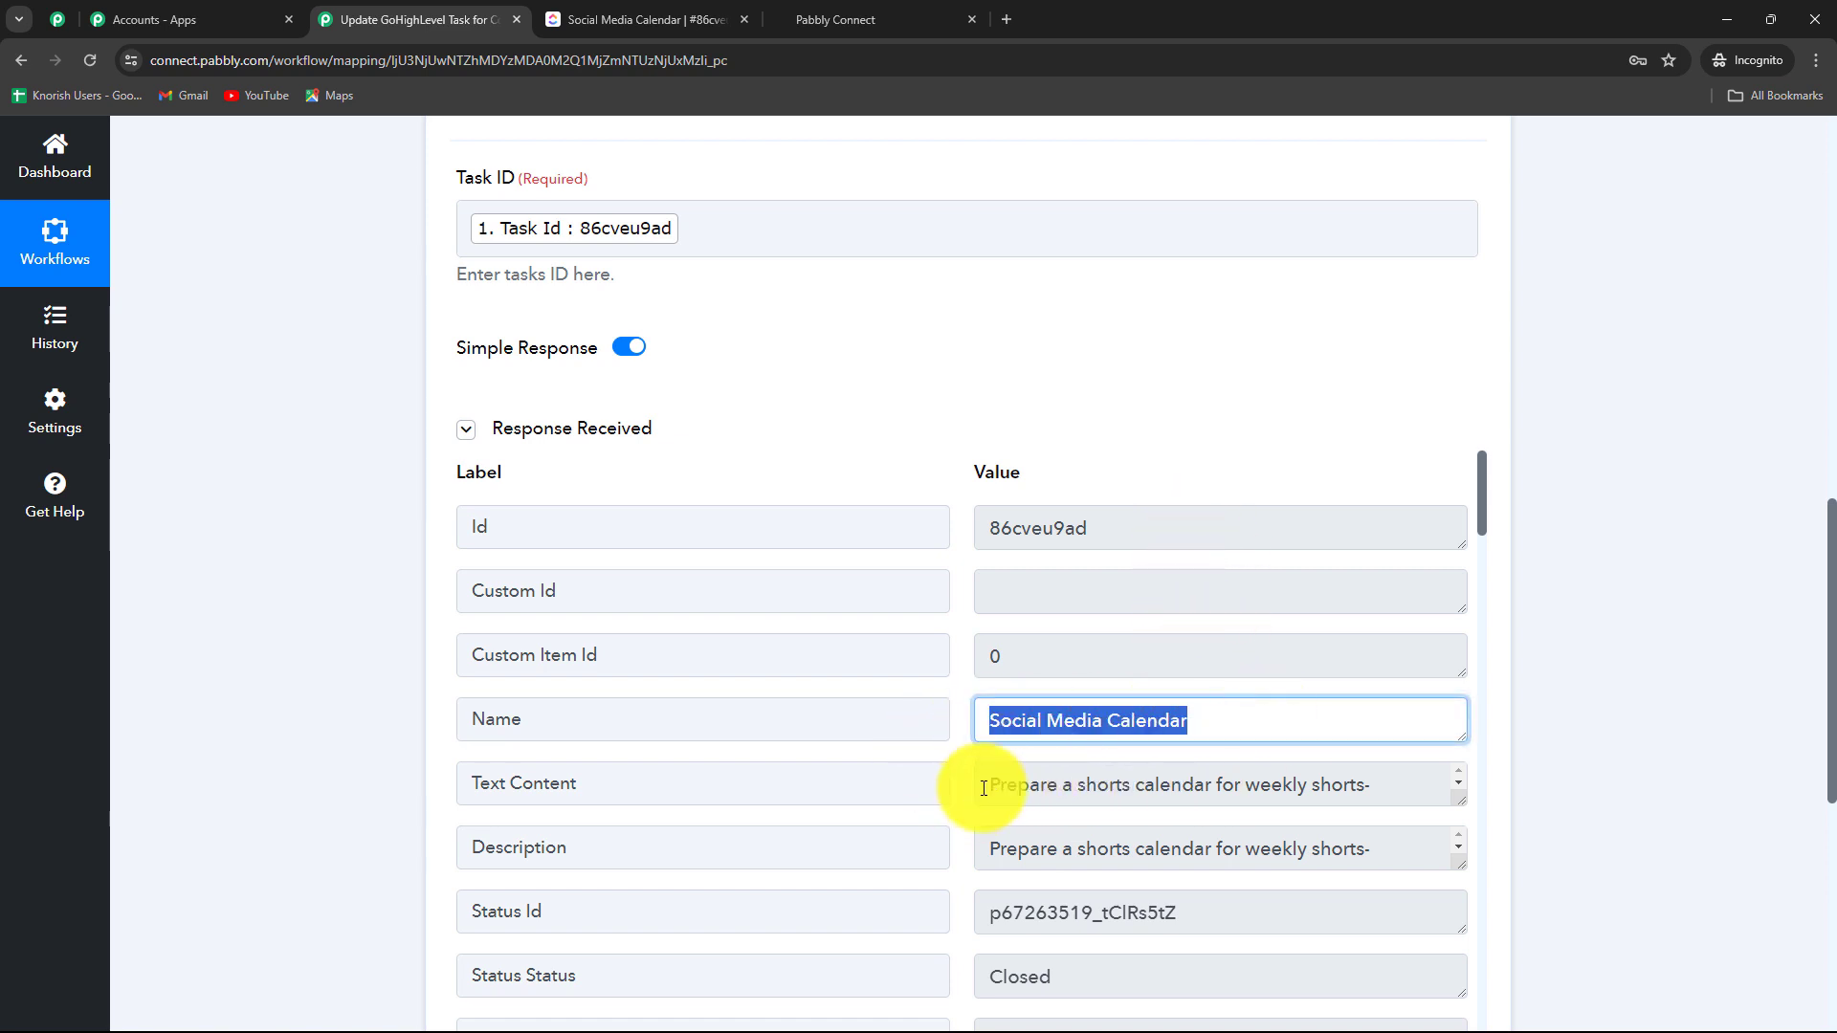
click(984, 788)
drag(984, 788, 1378, 787)
scroll(1378, 786, down, 3)
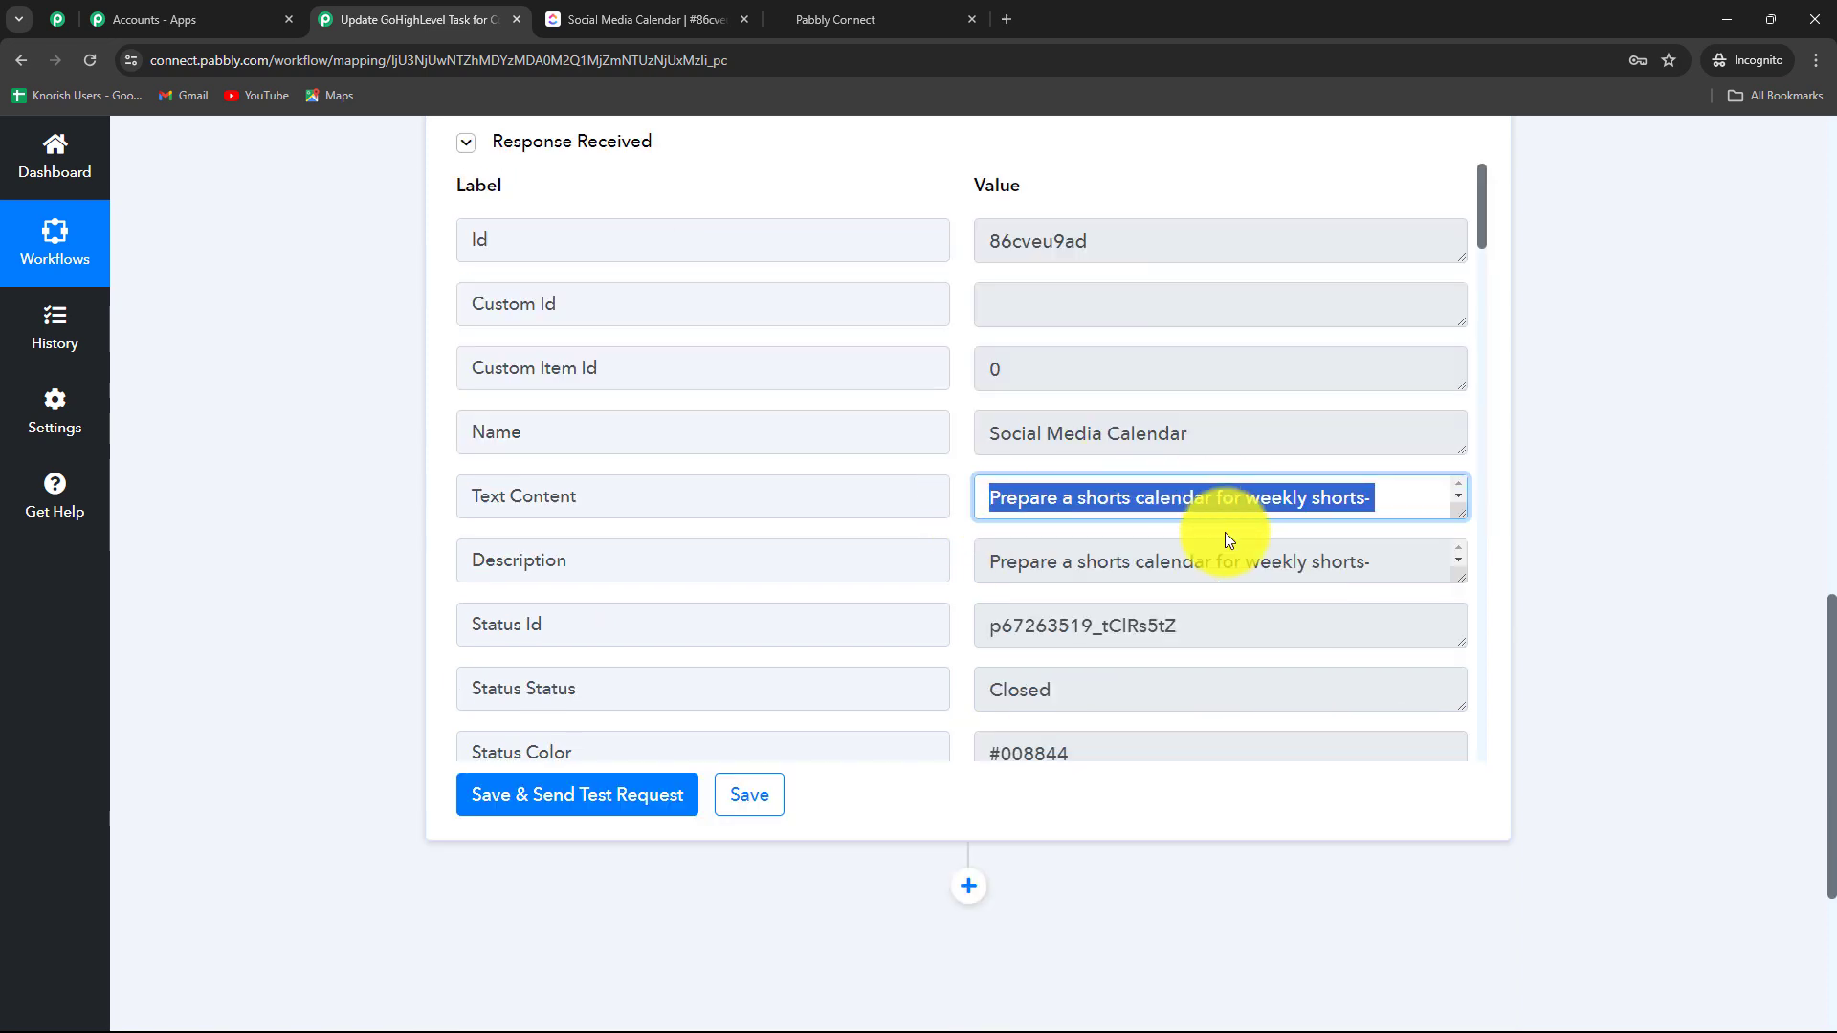
scroll(1091, 692, down, 13)
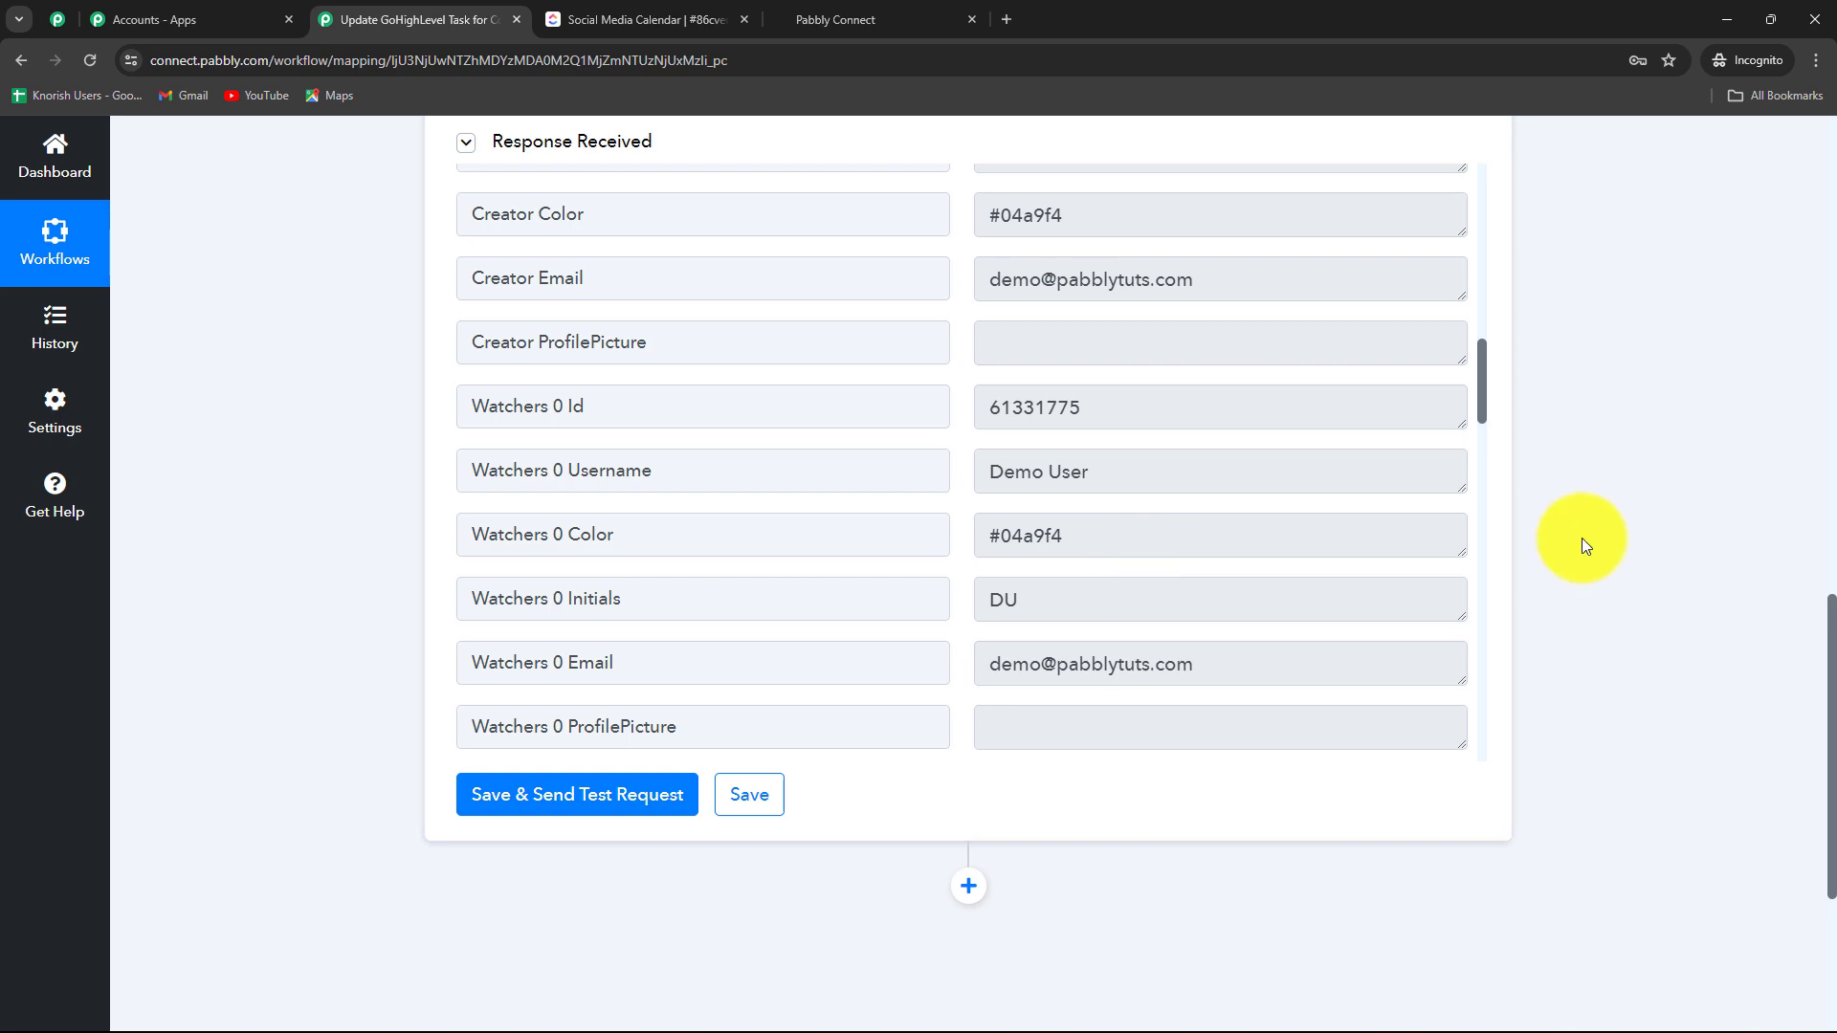
scroll(1582, 538, down, 4)
click(881, 19)
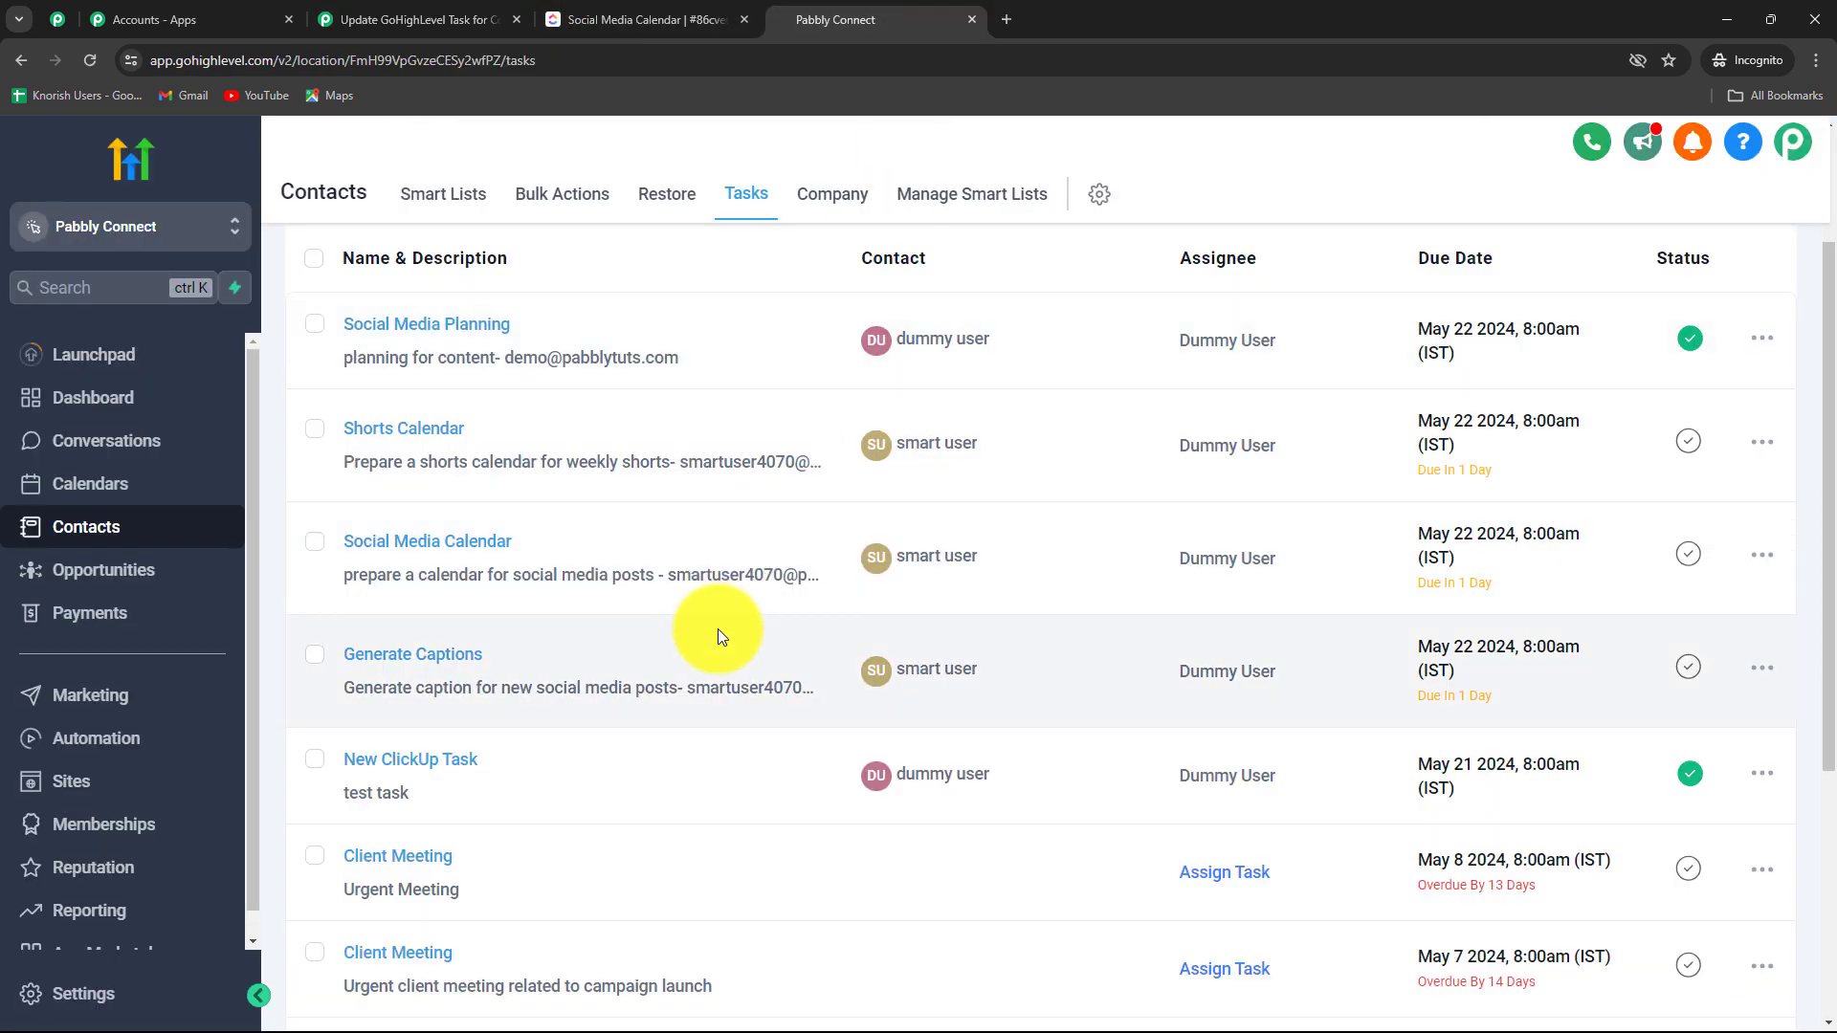
click(420, 19)
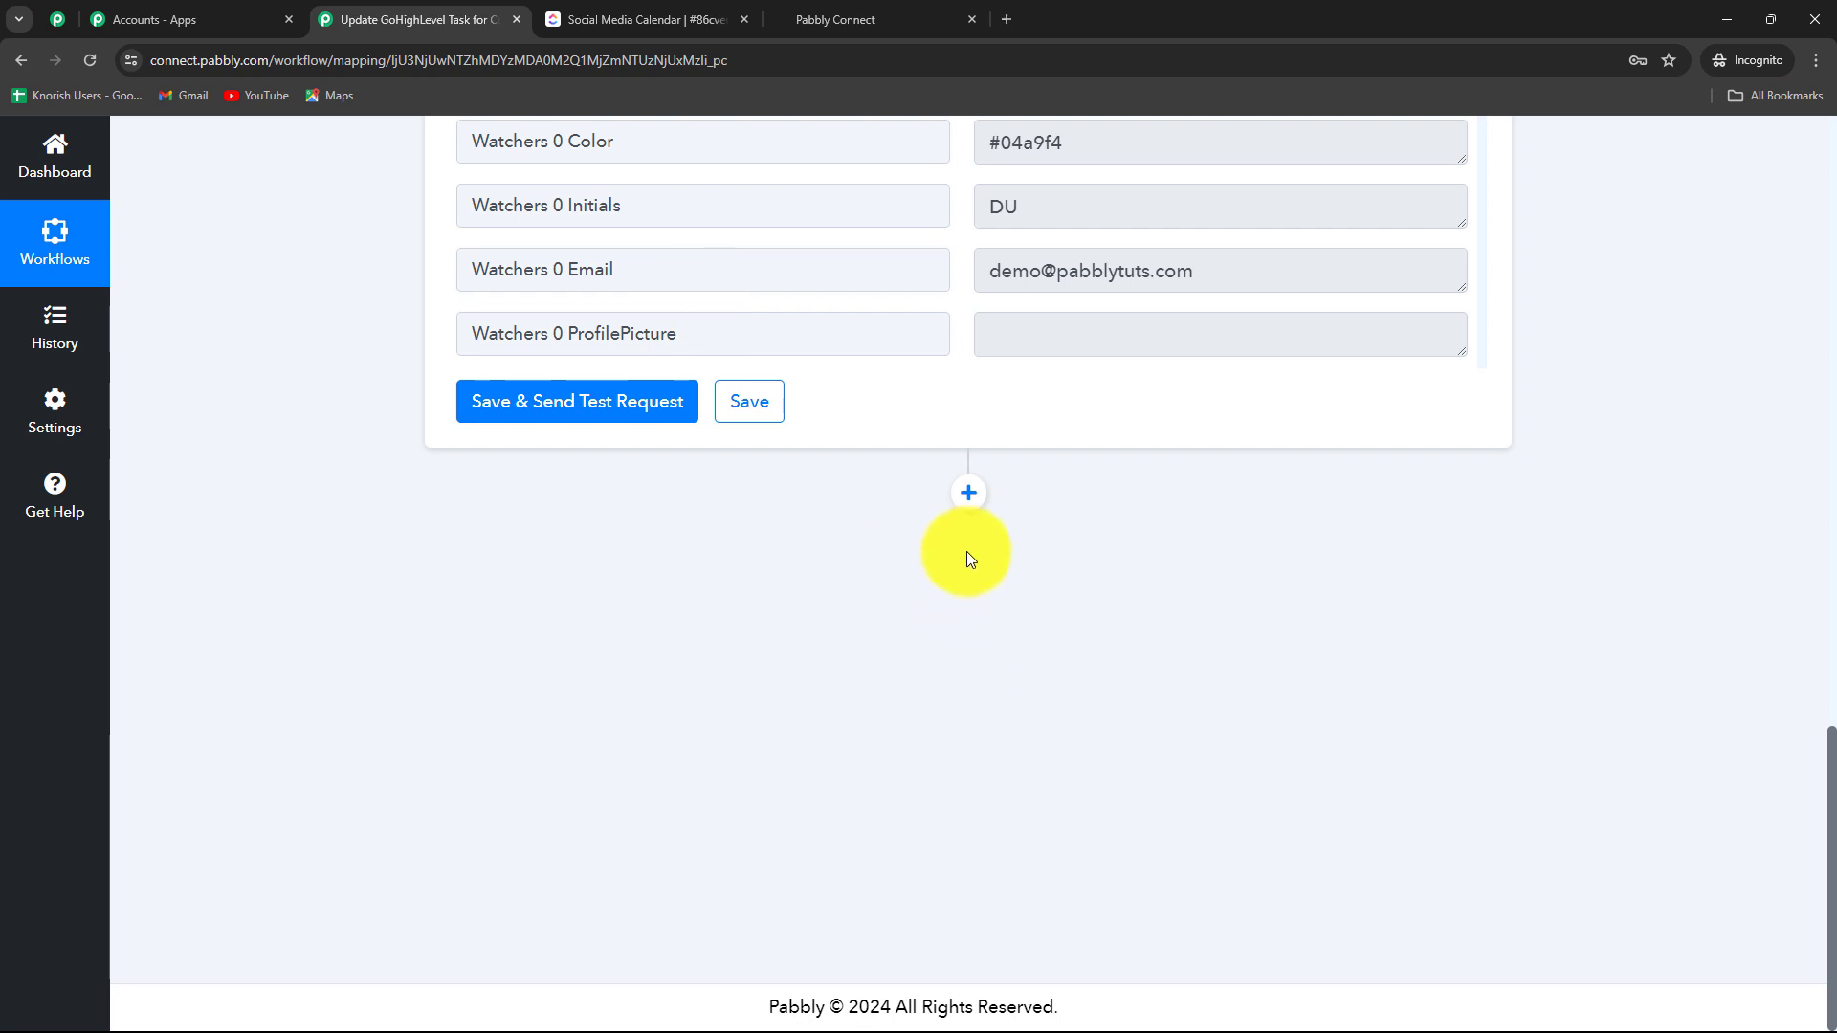
- Add a LeadConnector V2 action after the Find Task step with the Search Task event
click(969, 493)
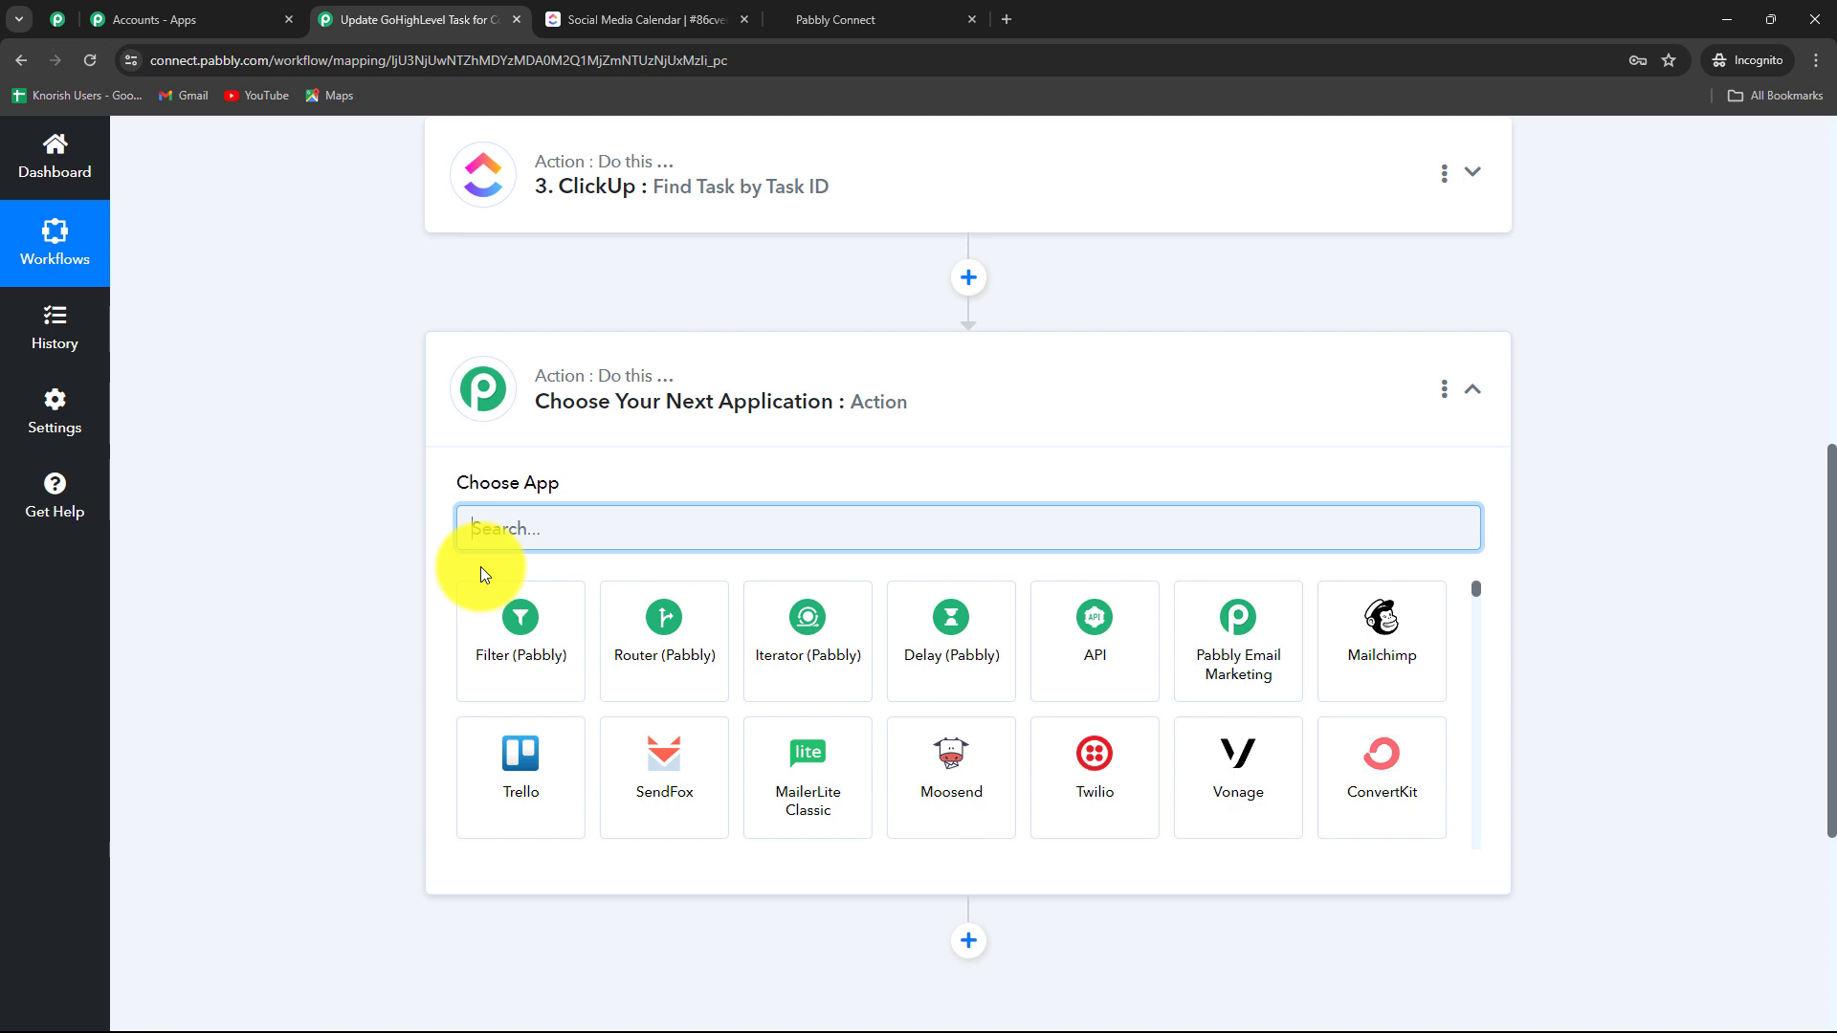
key(Caps_Lock)
text(Lead)
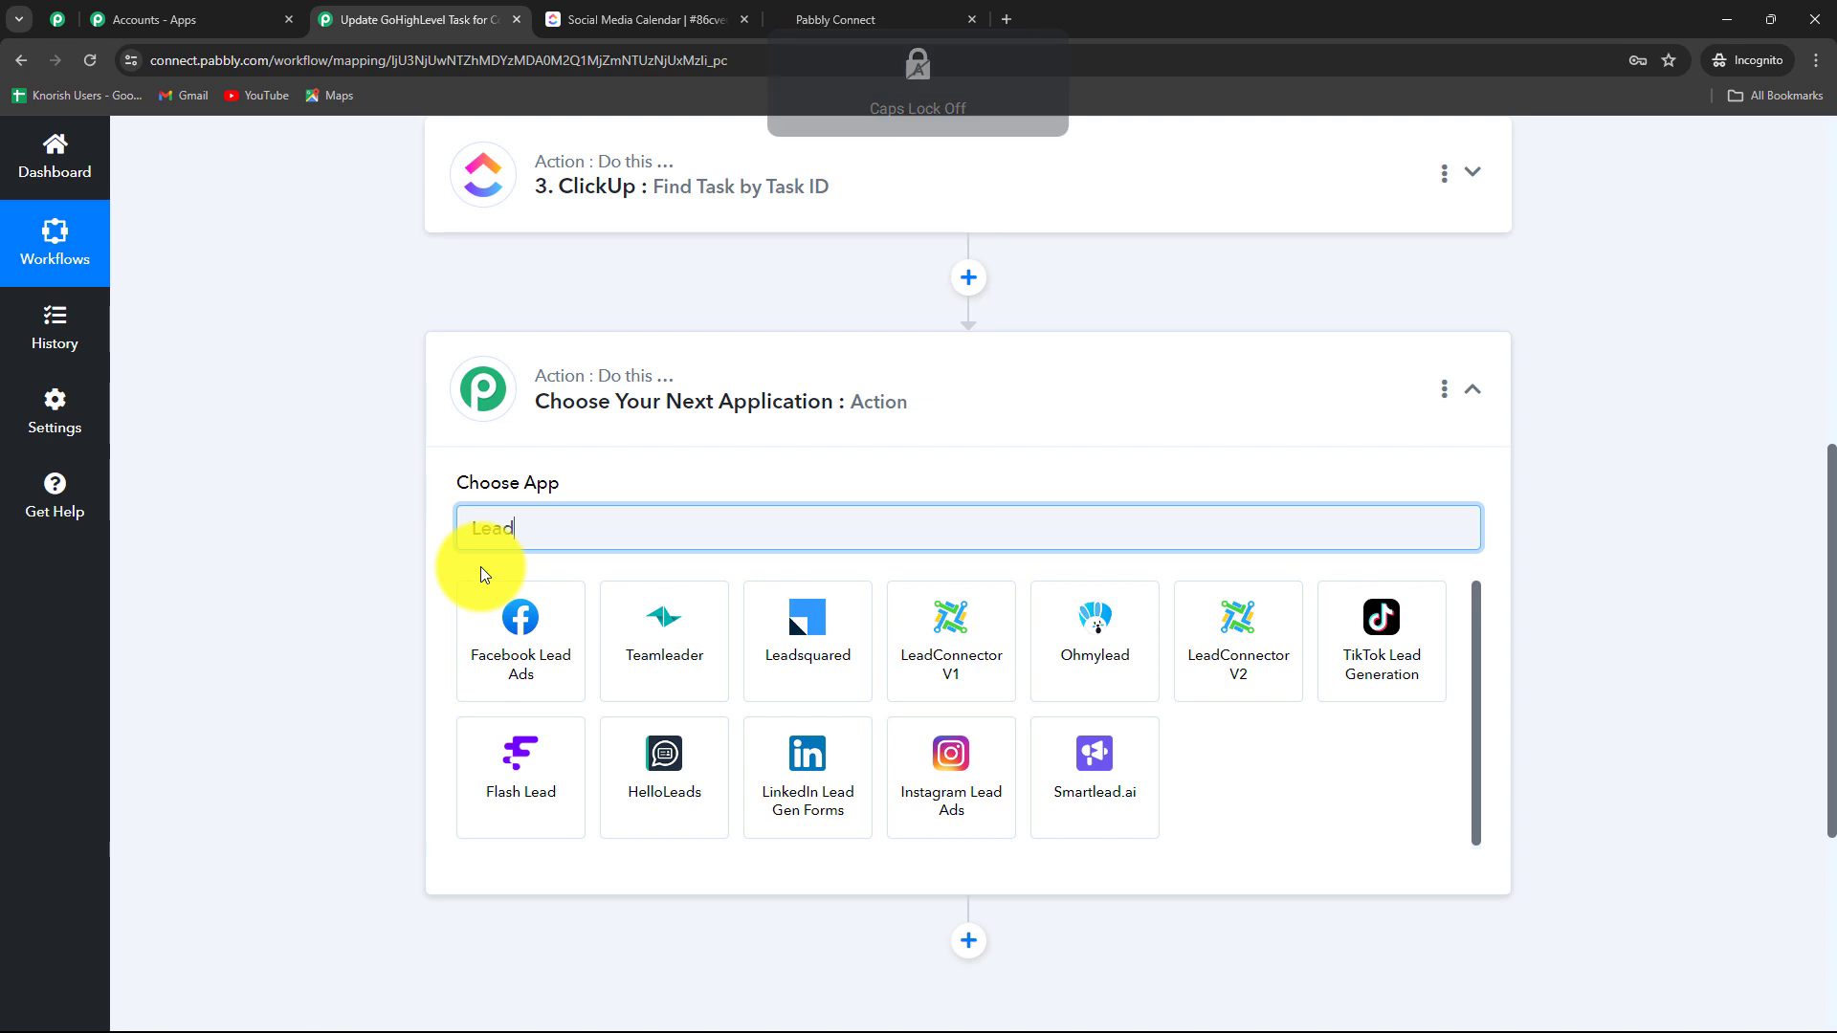
click(1208, 655)
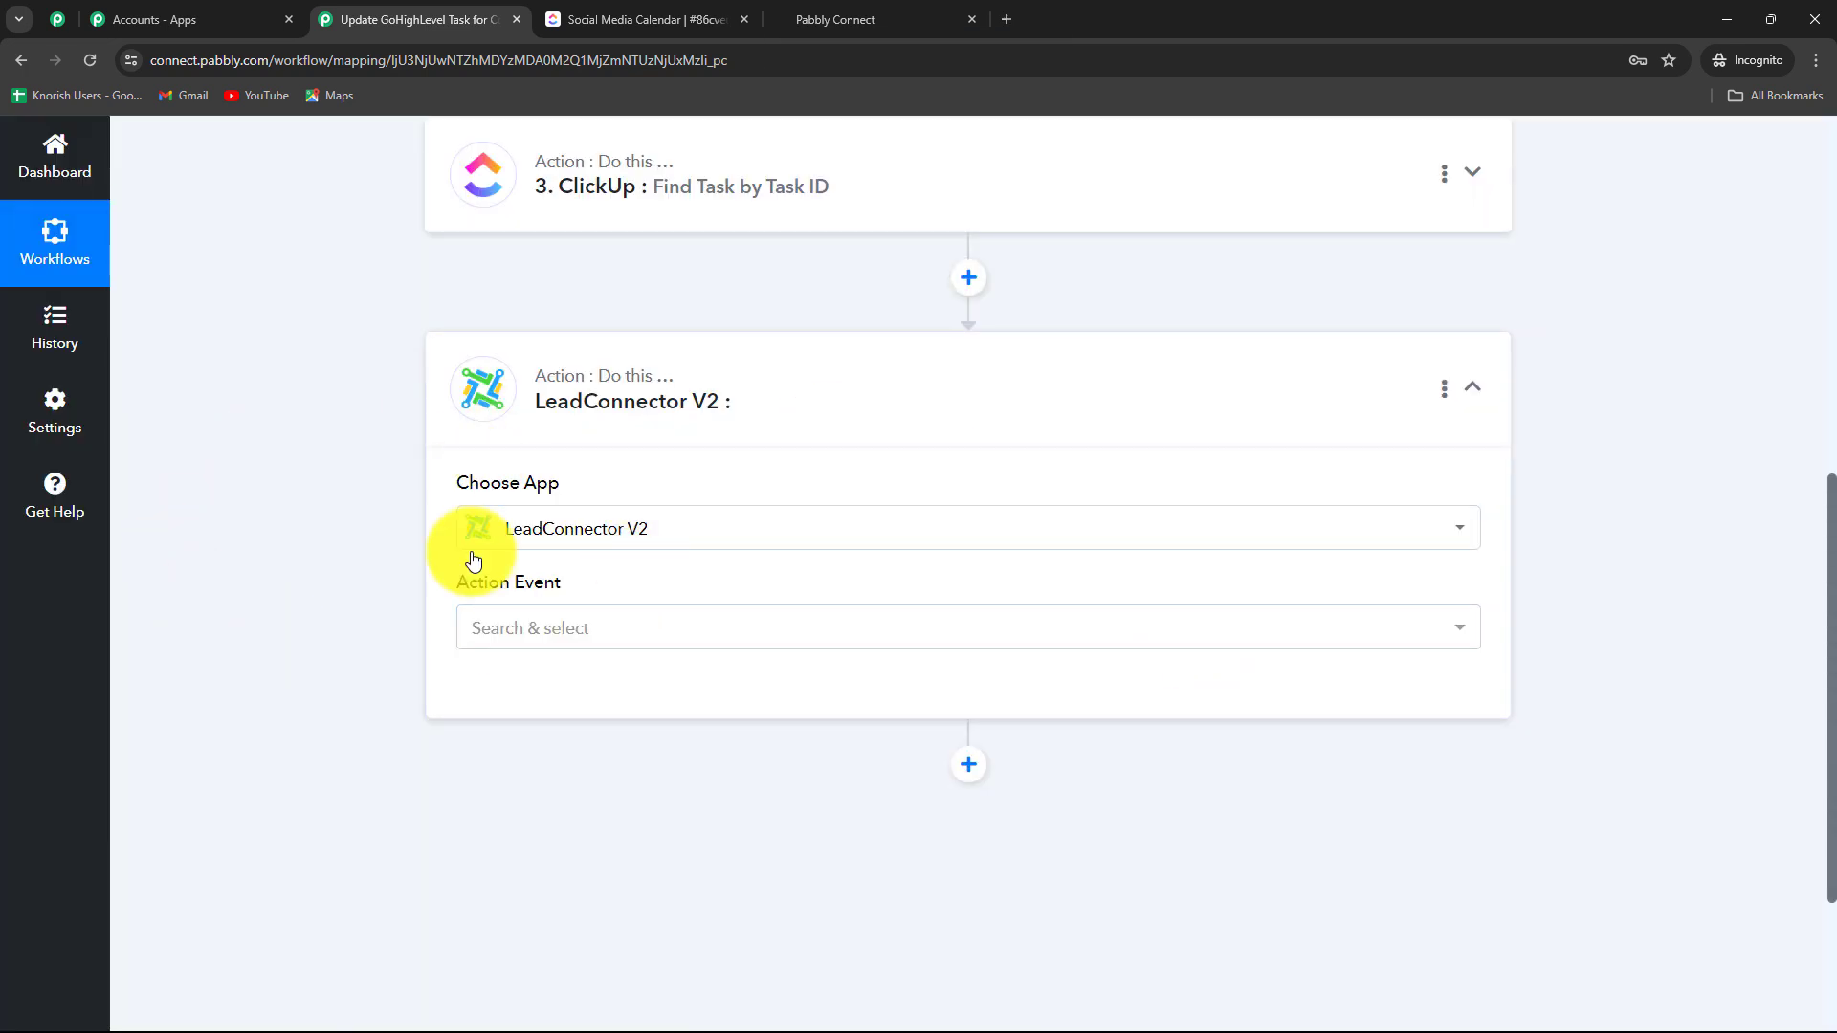
click(516, 643)
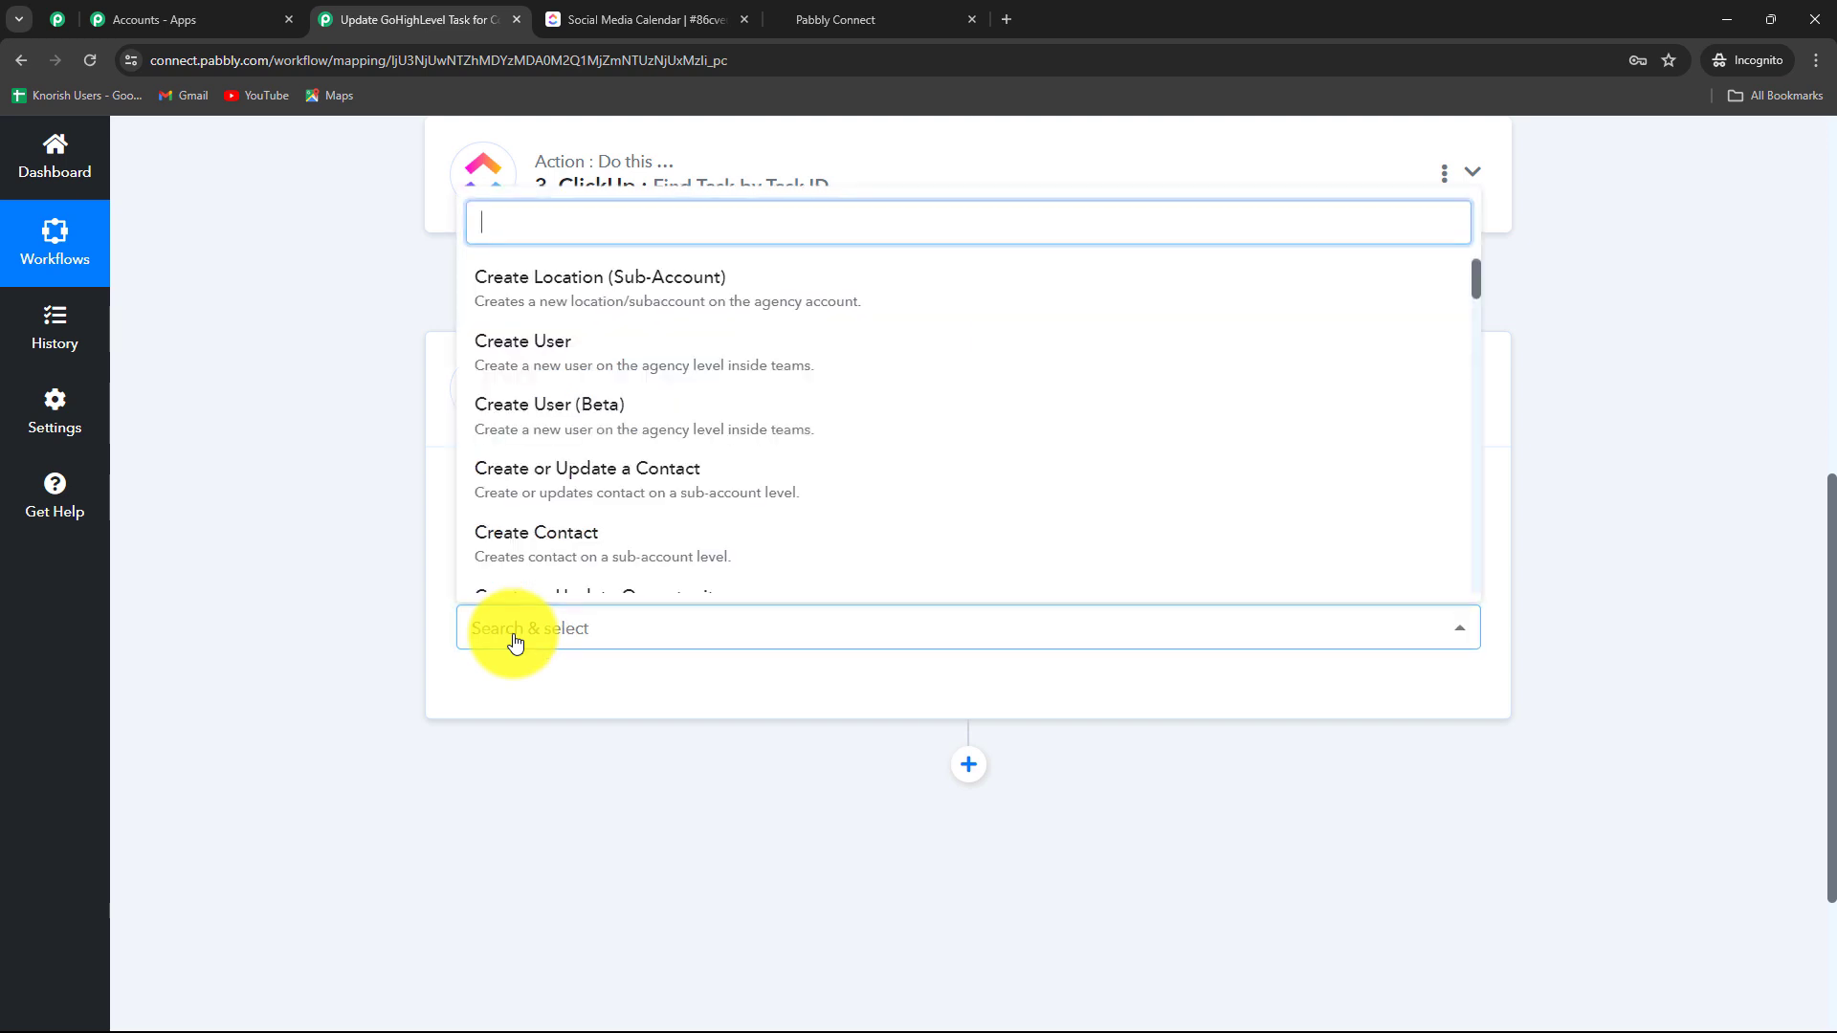
text(sea)
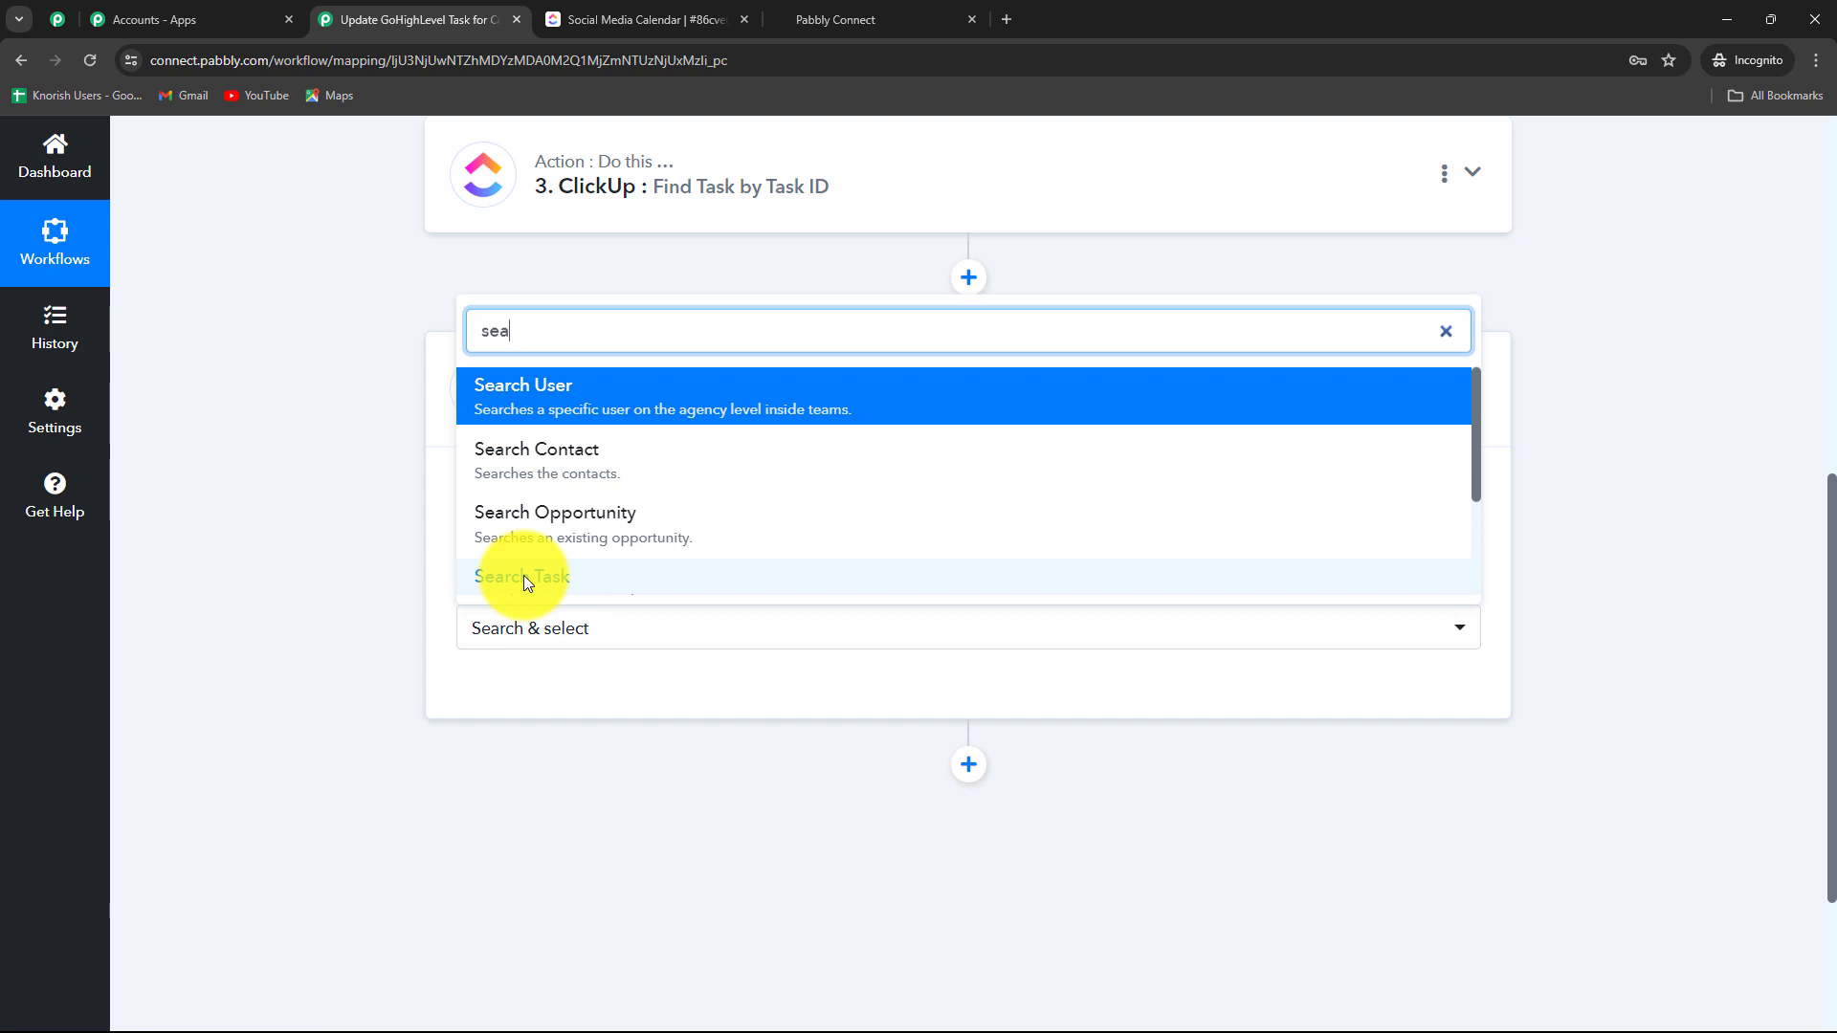
click(524, 578)
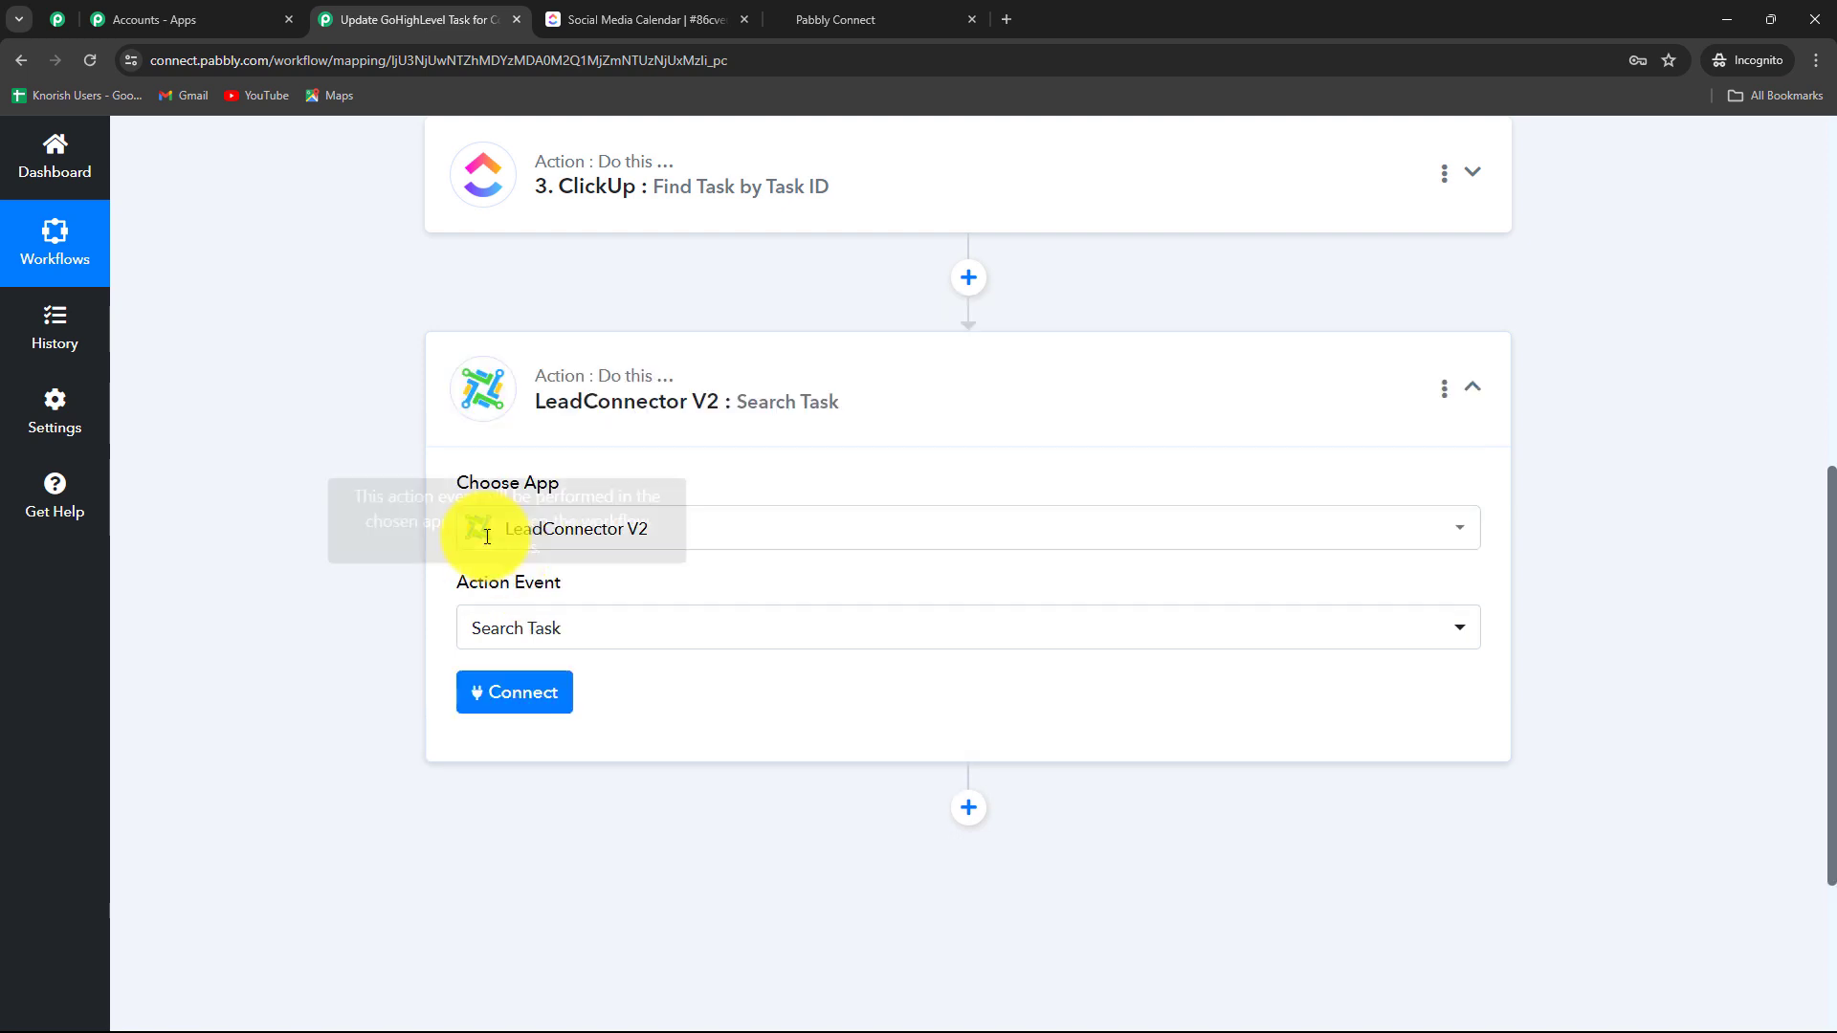
- Connect the Search Task action using the existing LeadConnector V2 #3 connection
click(529, 711)
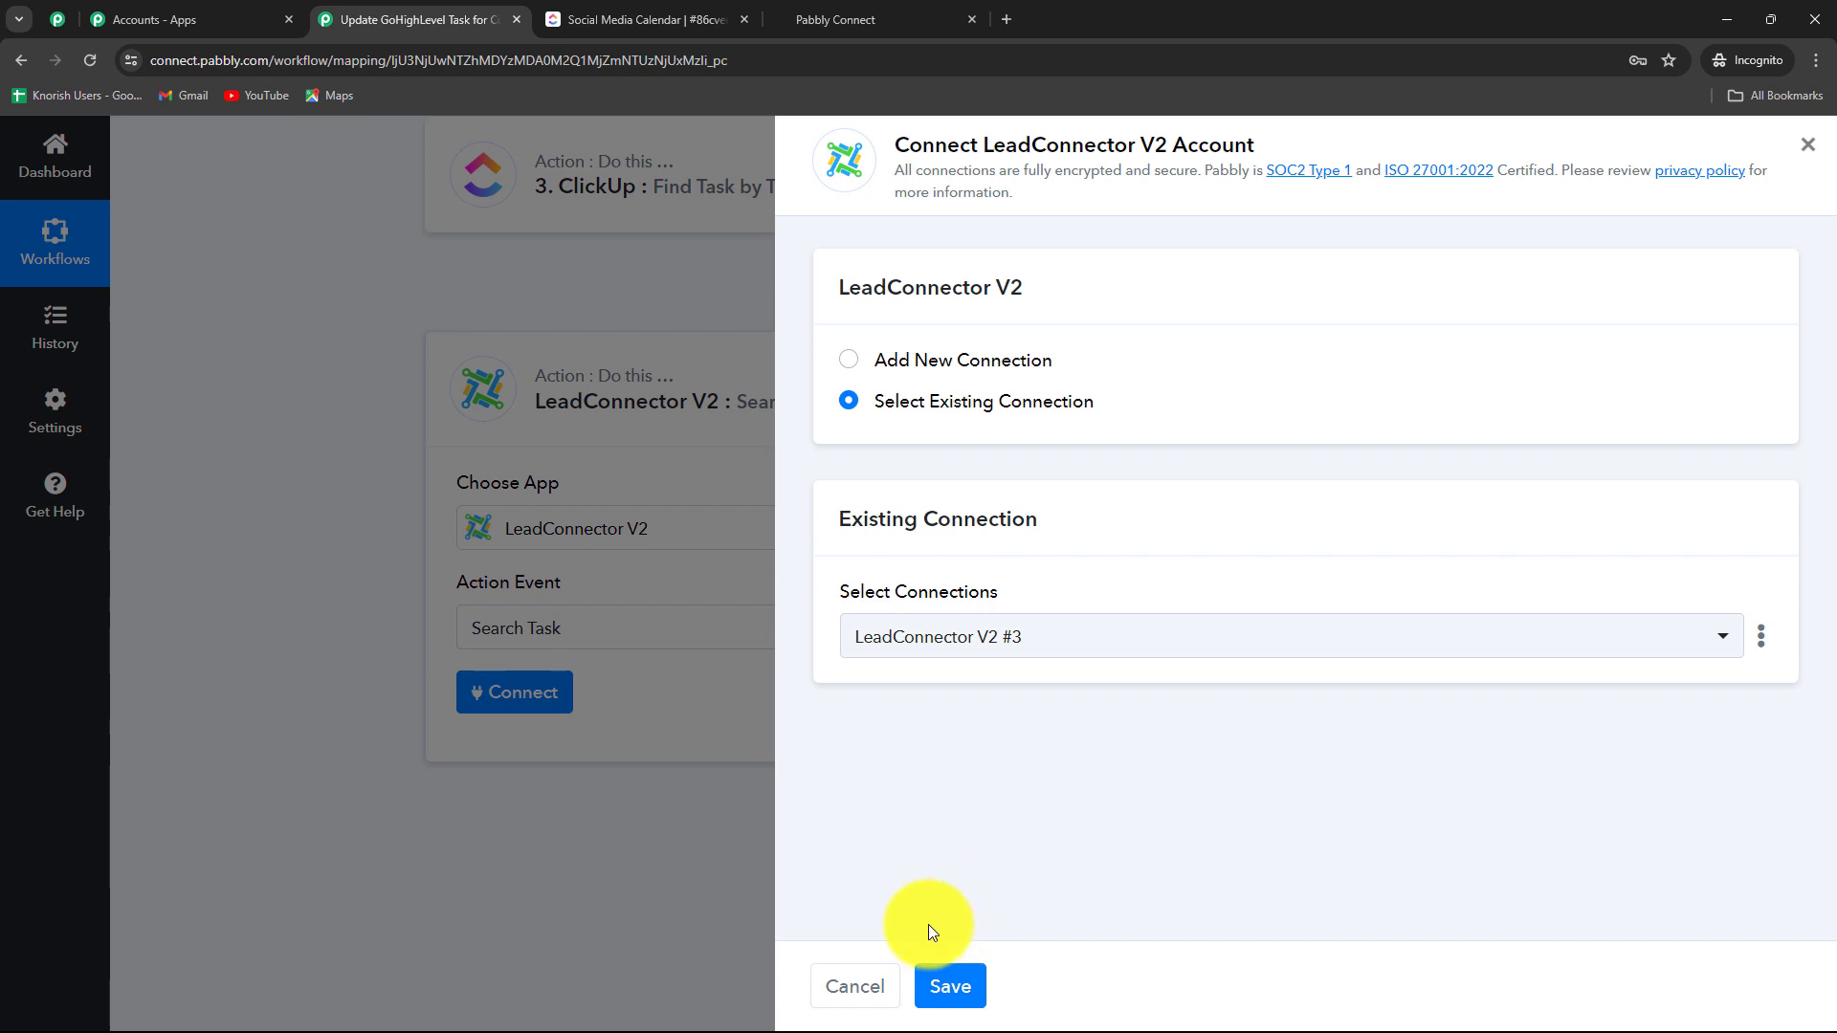
click(848, 362)
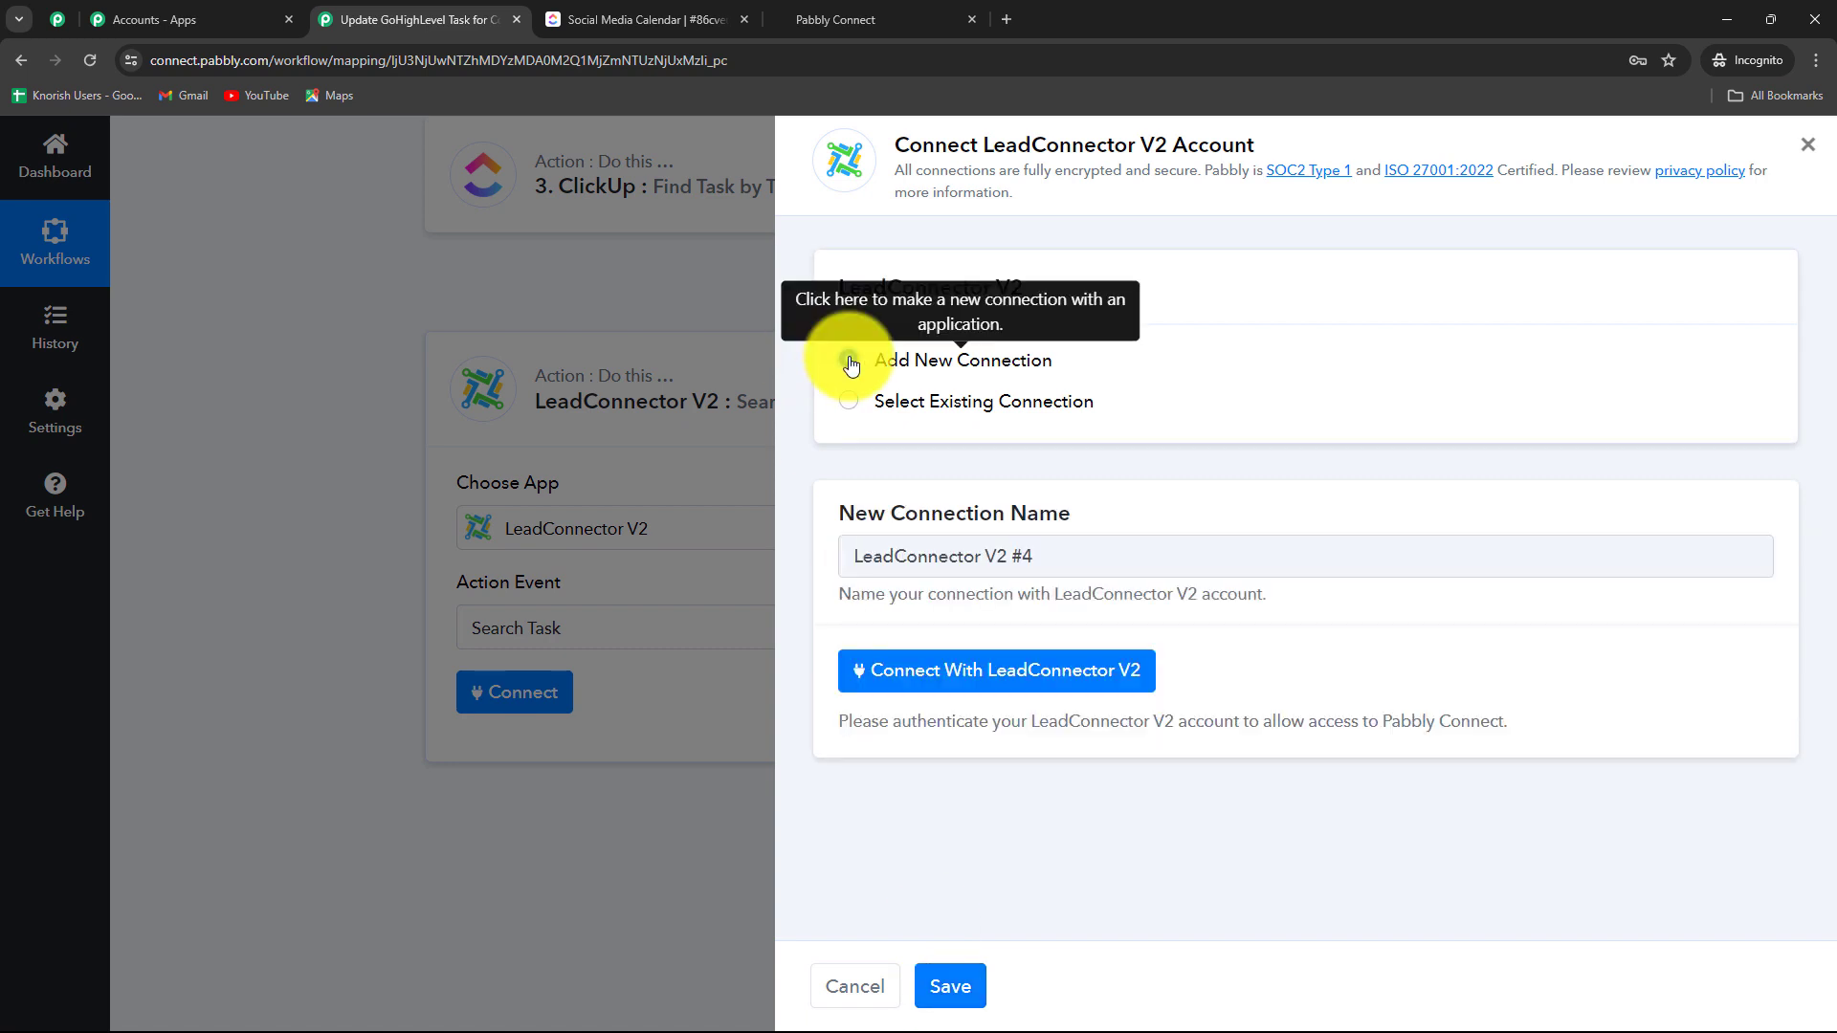
click(858, 406)
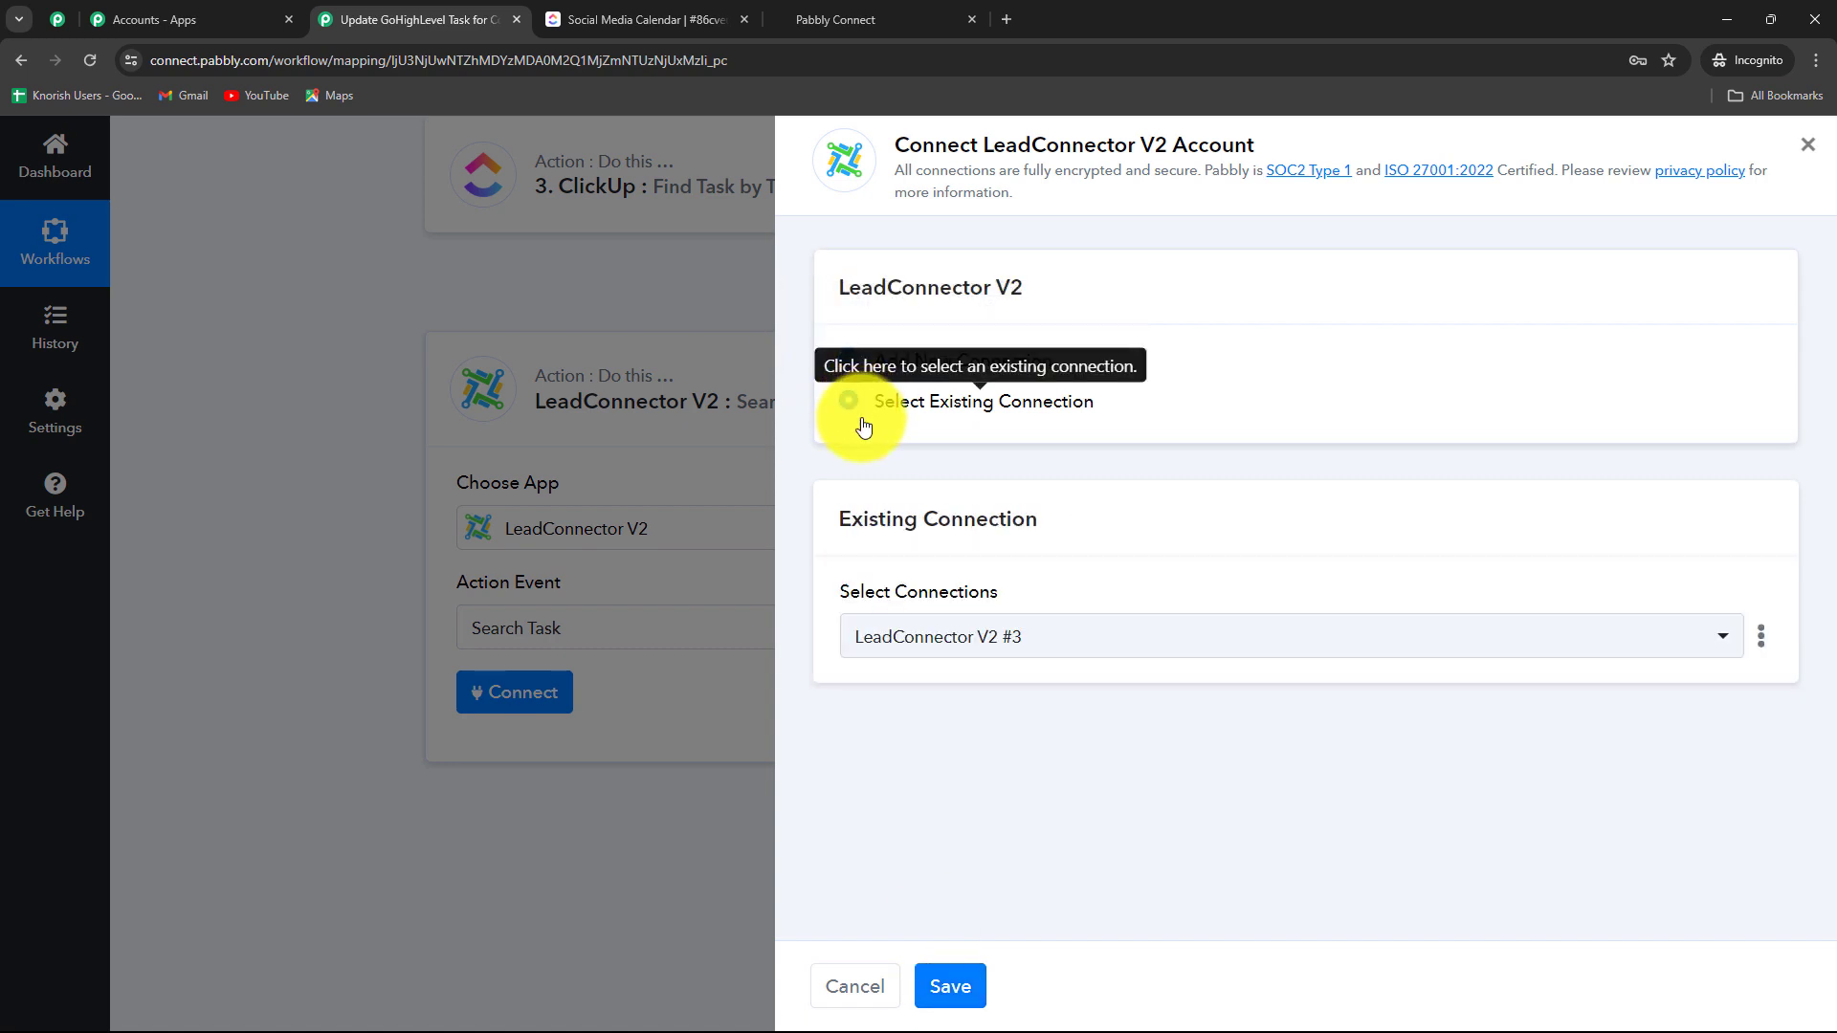
click(952, 984)
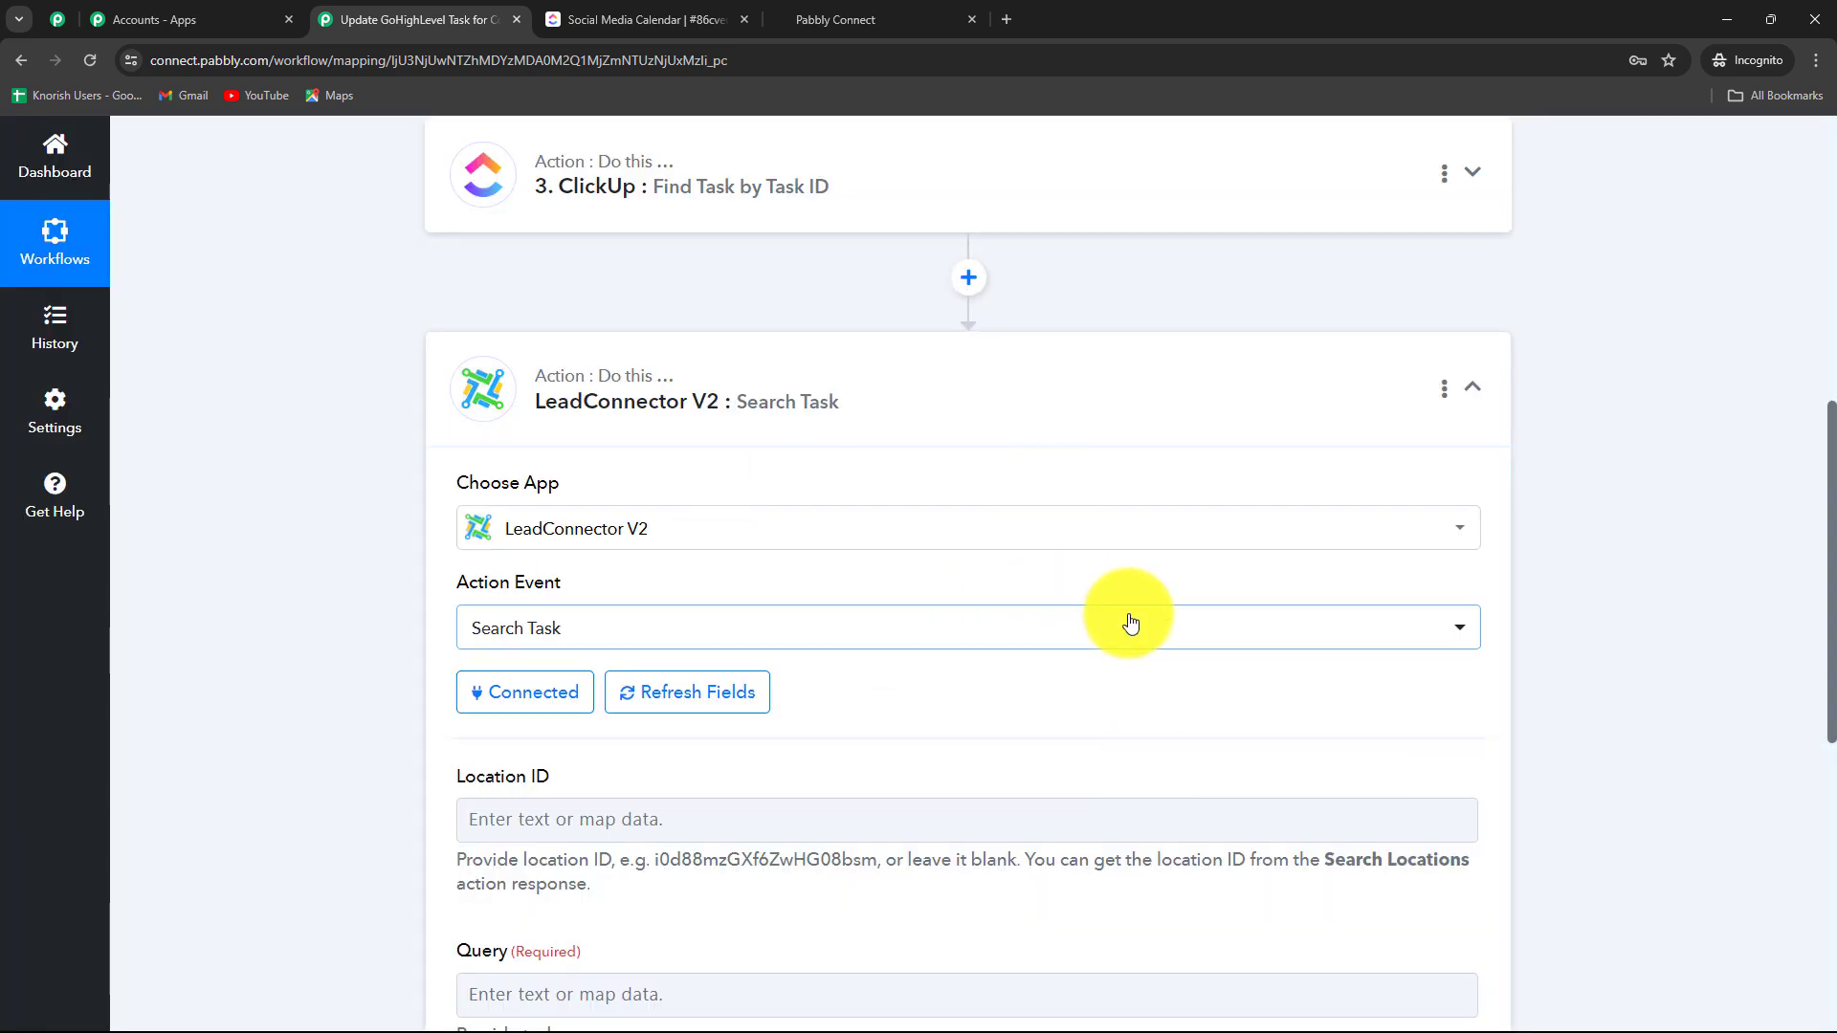
- Map the Search Task Query to the Name from the ClickUp Find Task step, and save and send the test request
scroll(1128, 615, down, 5)
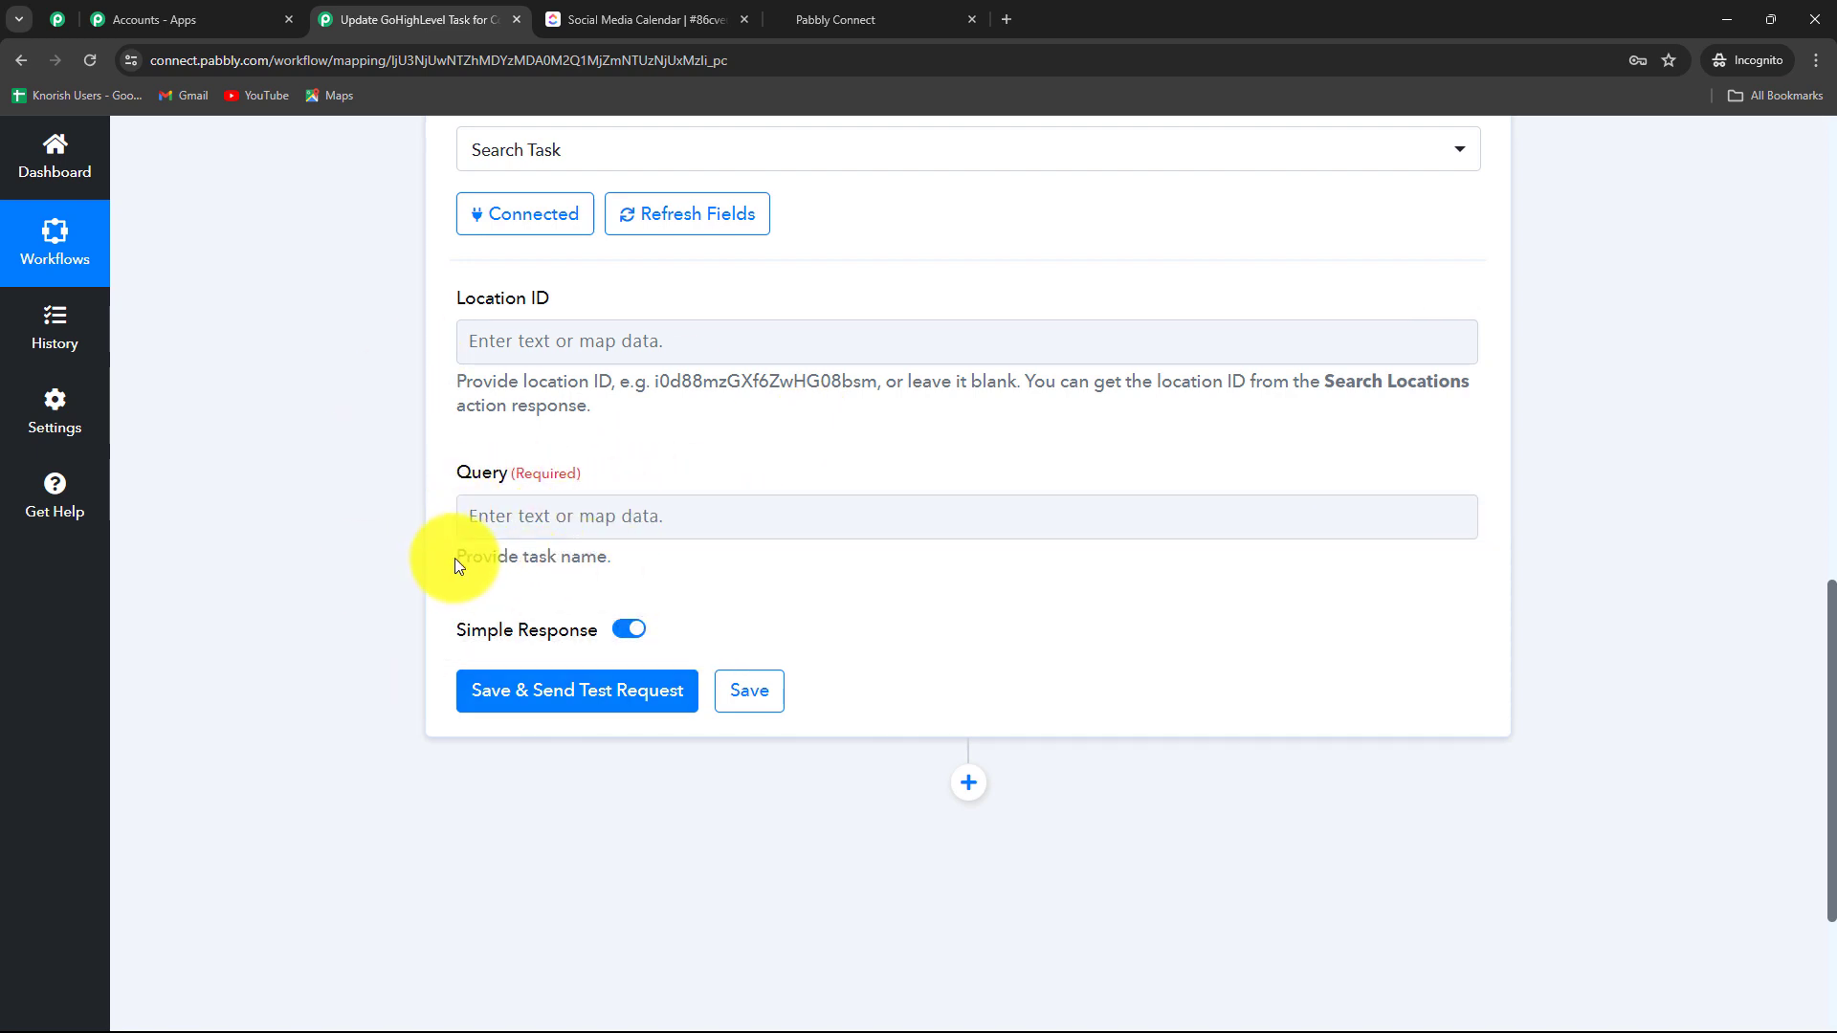
drag(456, 559, 579, 578)
click(509, 517)
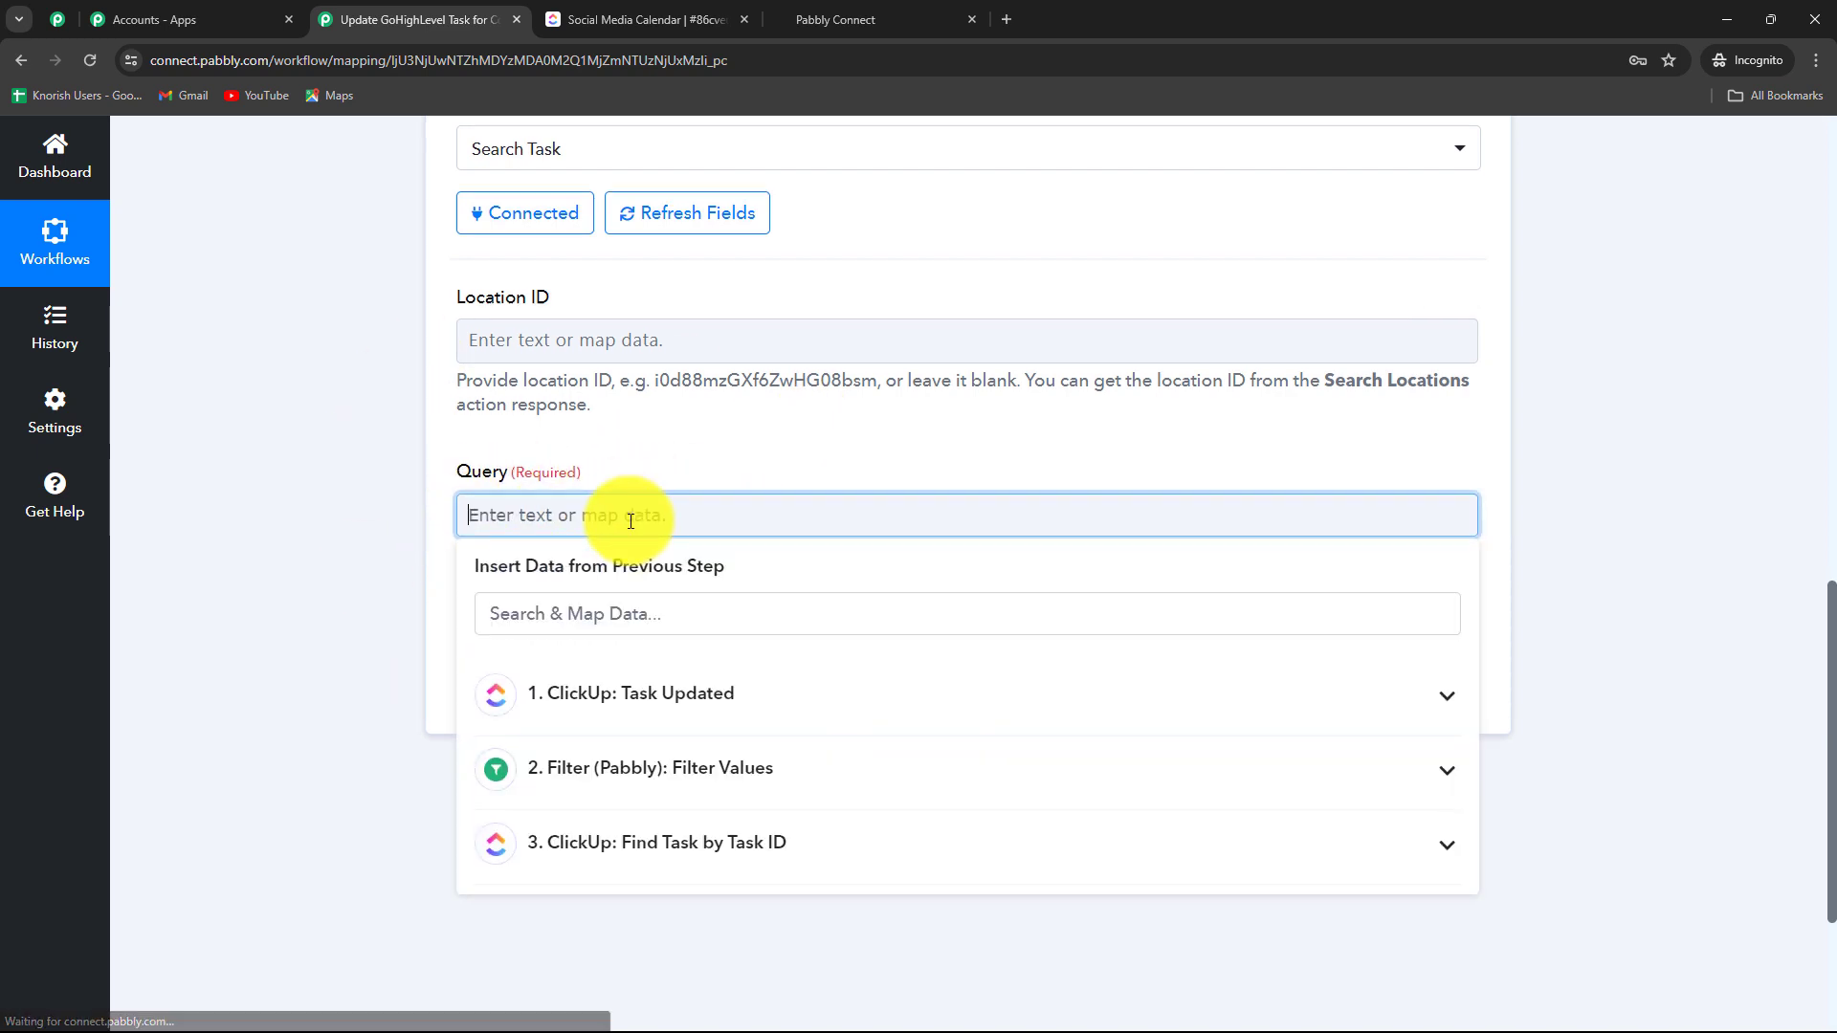
scroll(509, 536, down, 3)
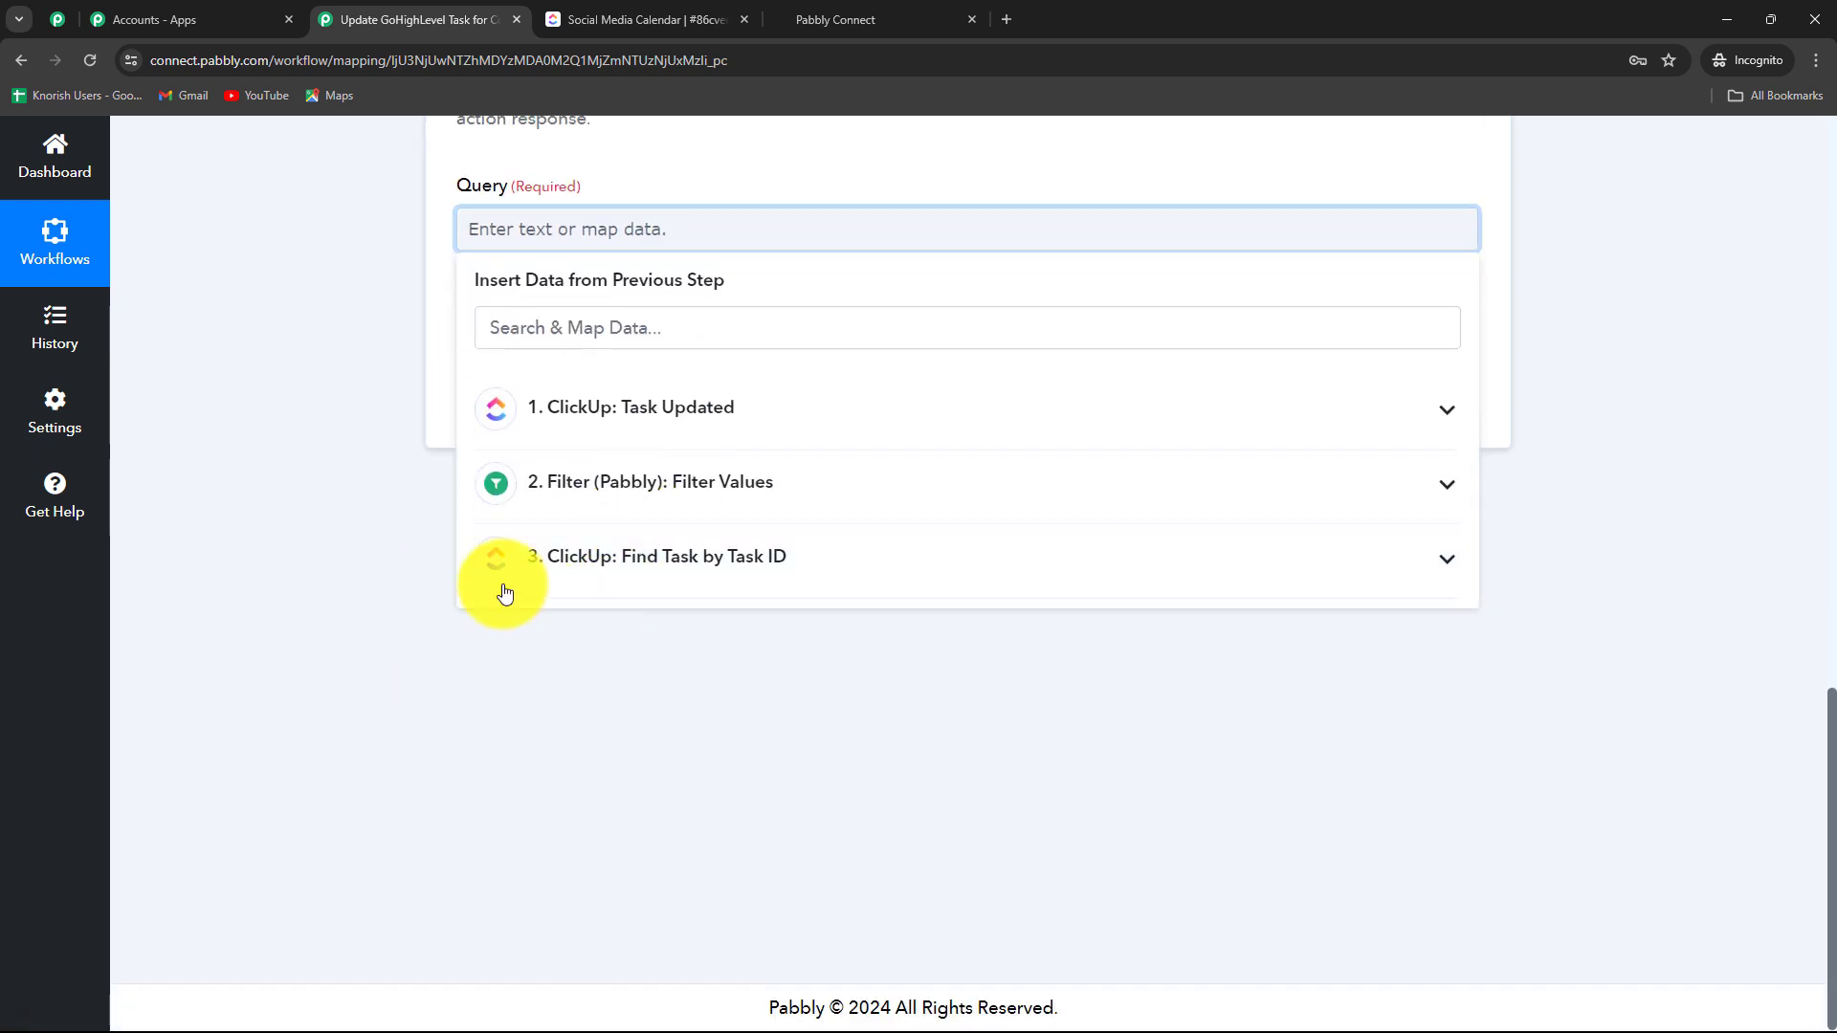
click(706, 585)
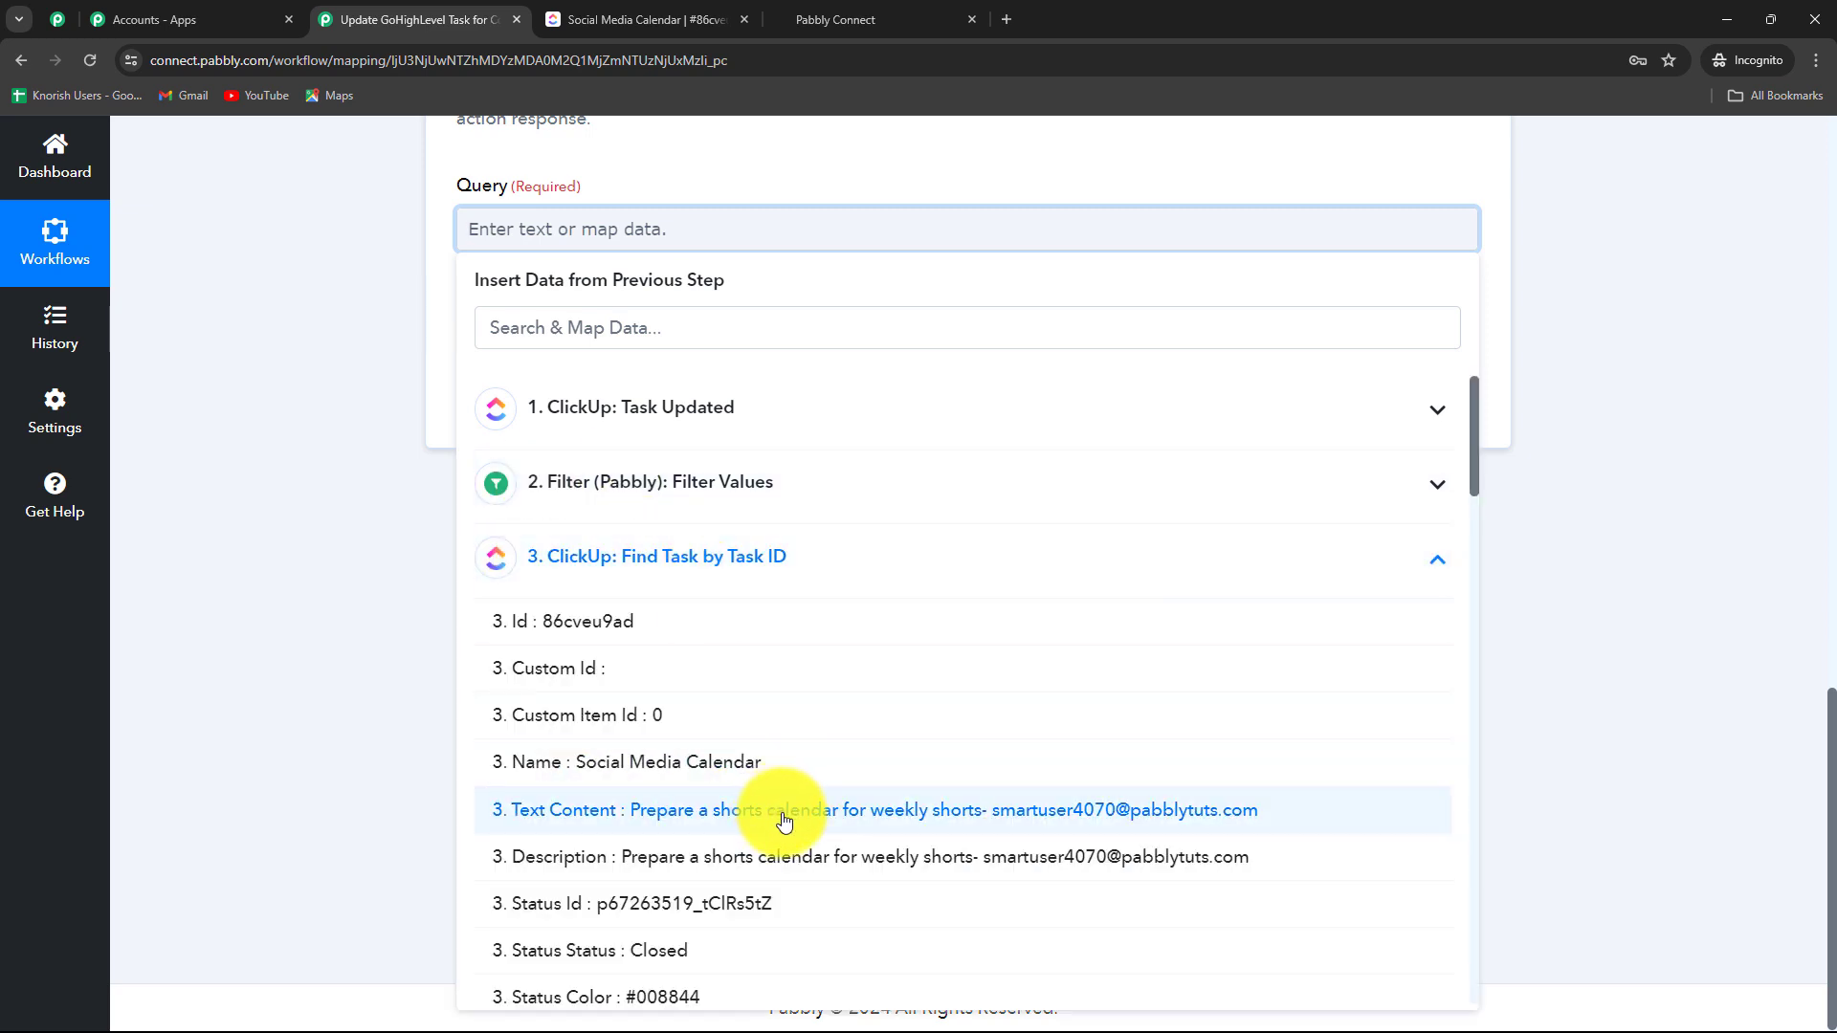
click(655, 765)
click(532, 433)
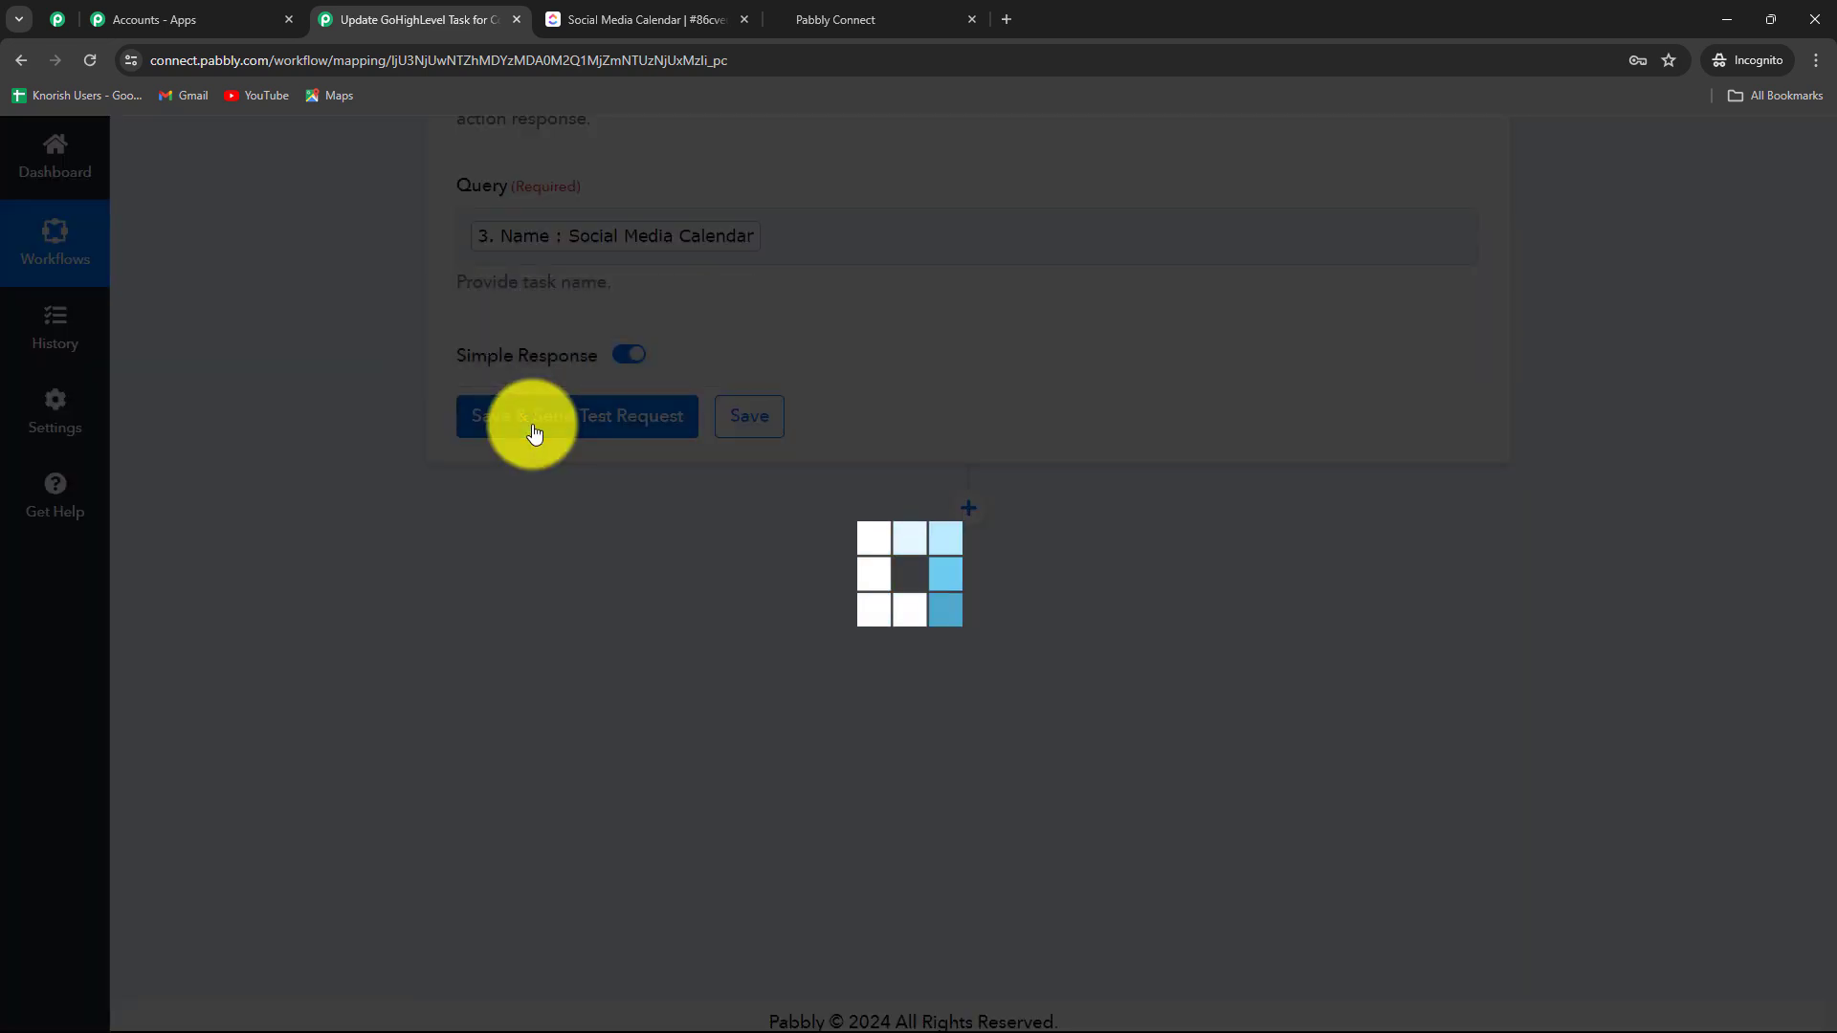
- Review the Search Task response, especially the task ID, assignee, body, completion status and contact ID
scroll(1598, 670, down, 4)
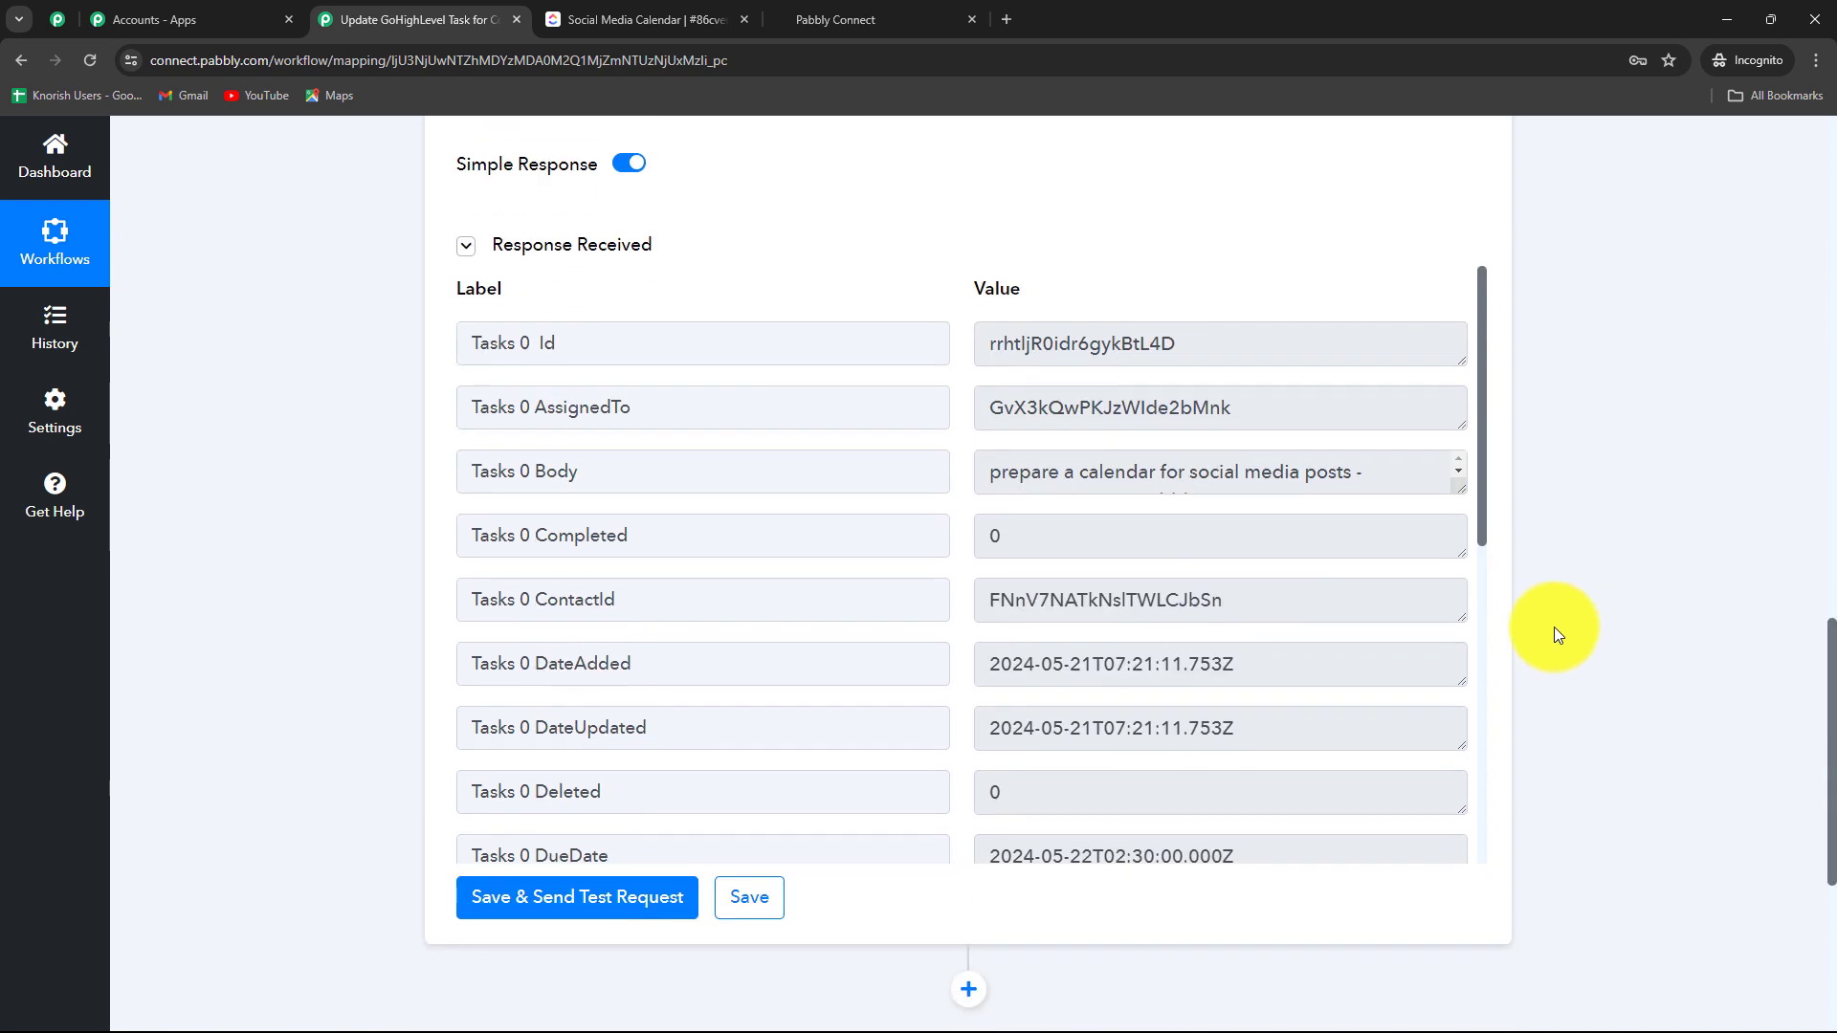
drag(1243, 343, 945, 336)
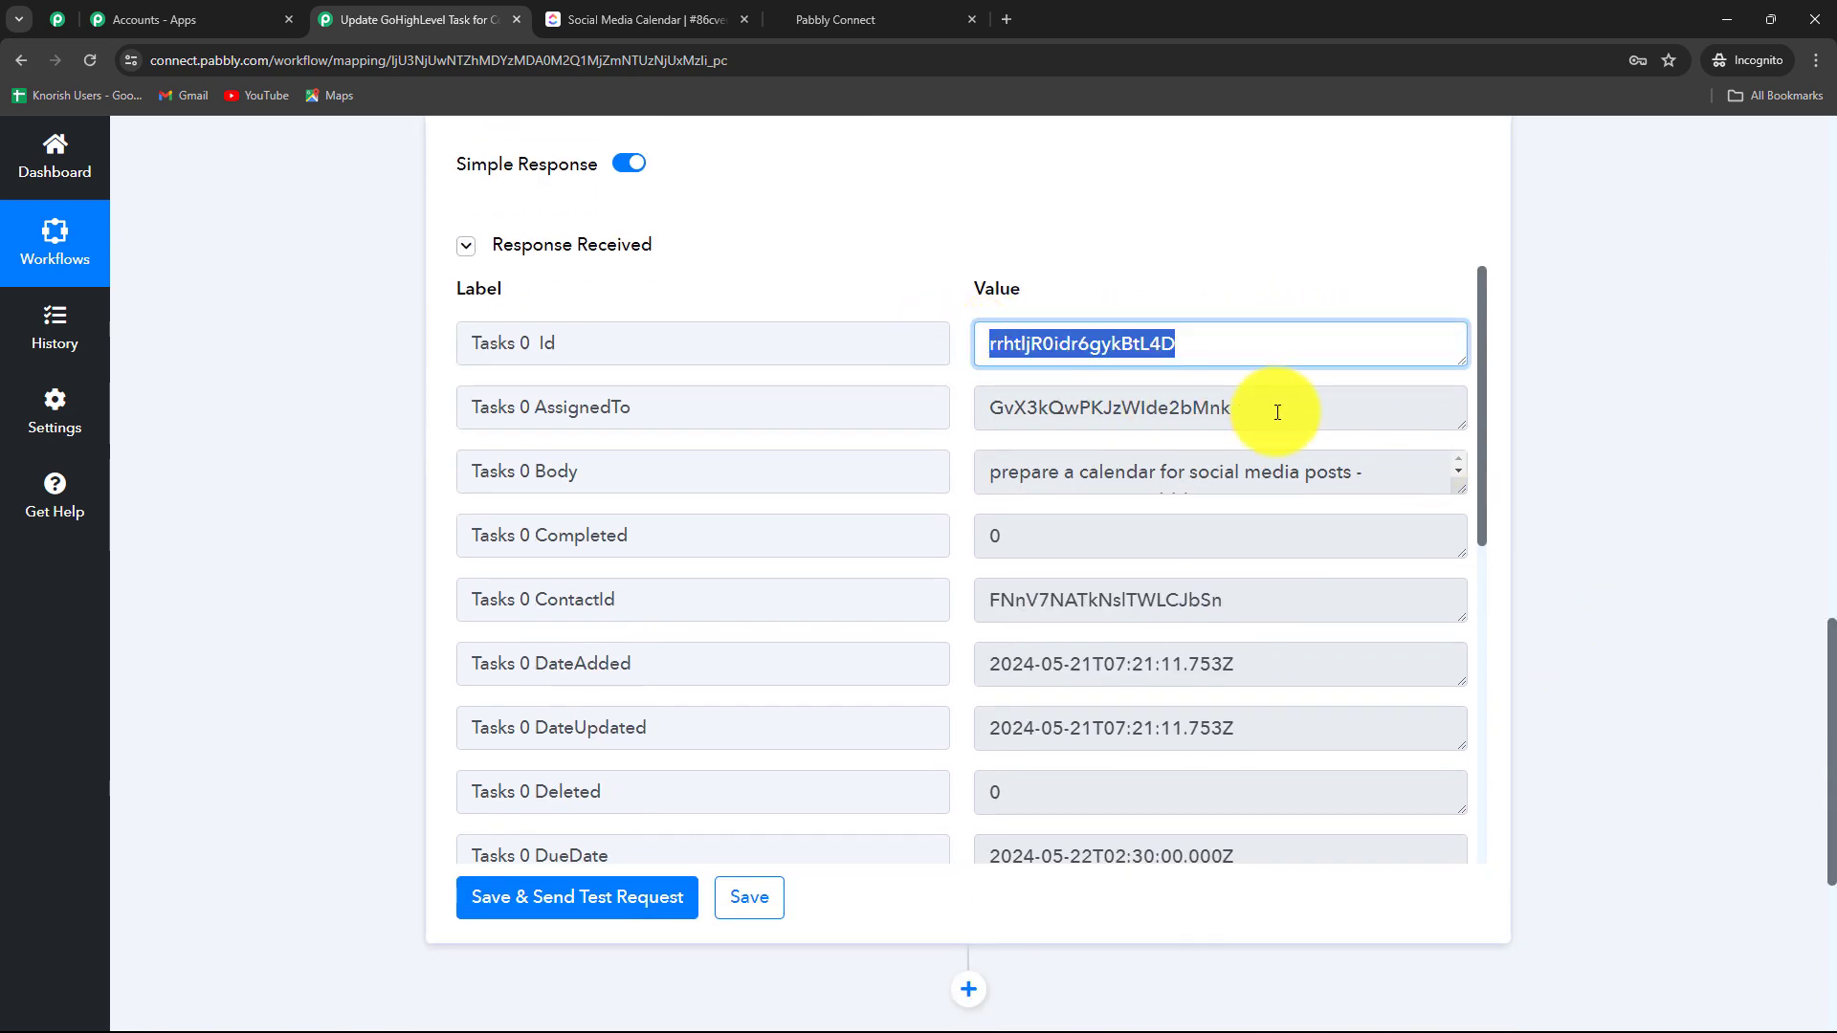
drag(1278, 411, 910, 410)
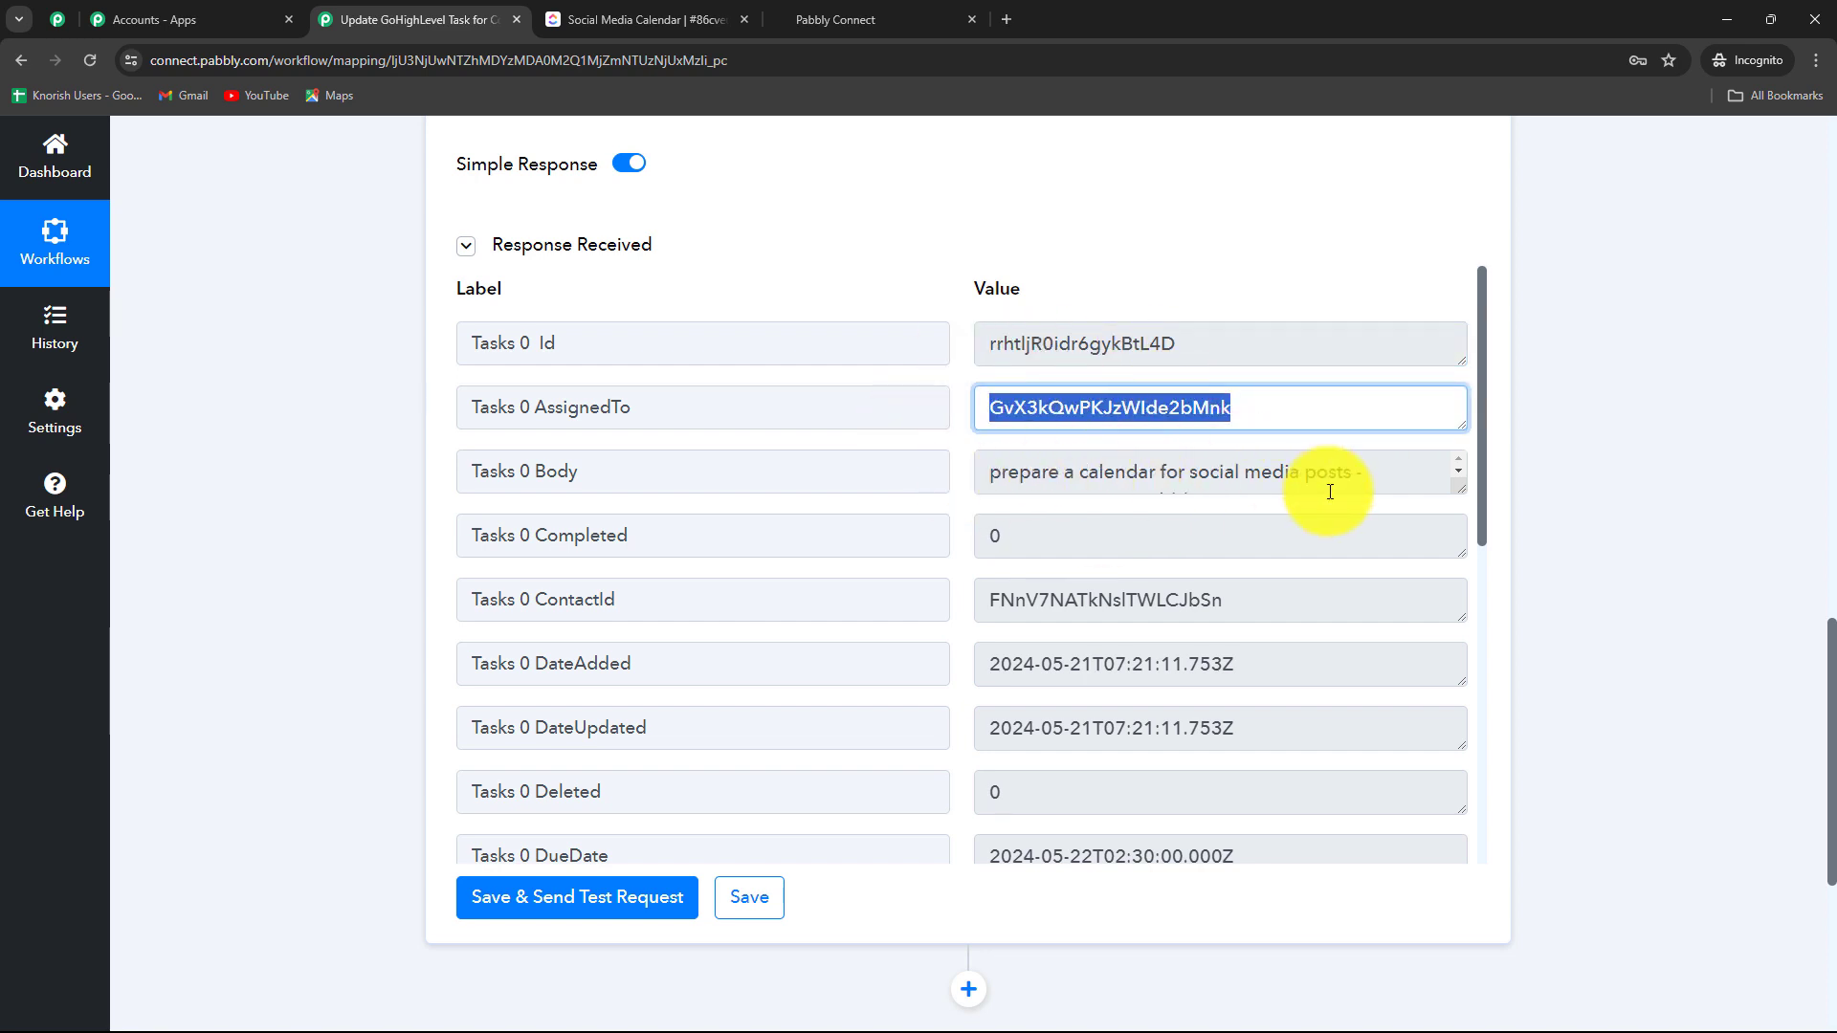
drag(1263, 601, 864, 613)
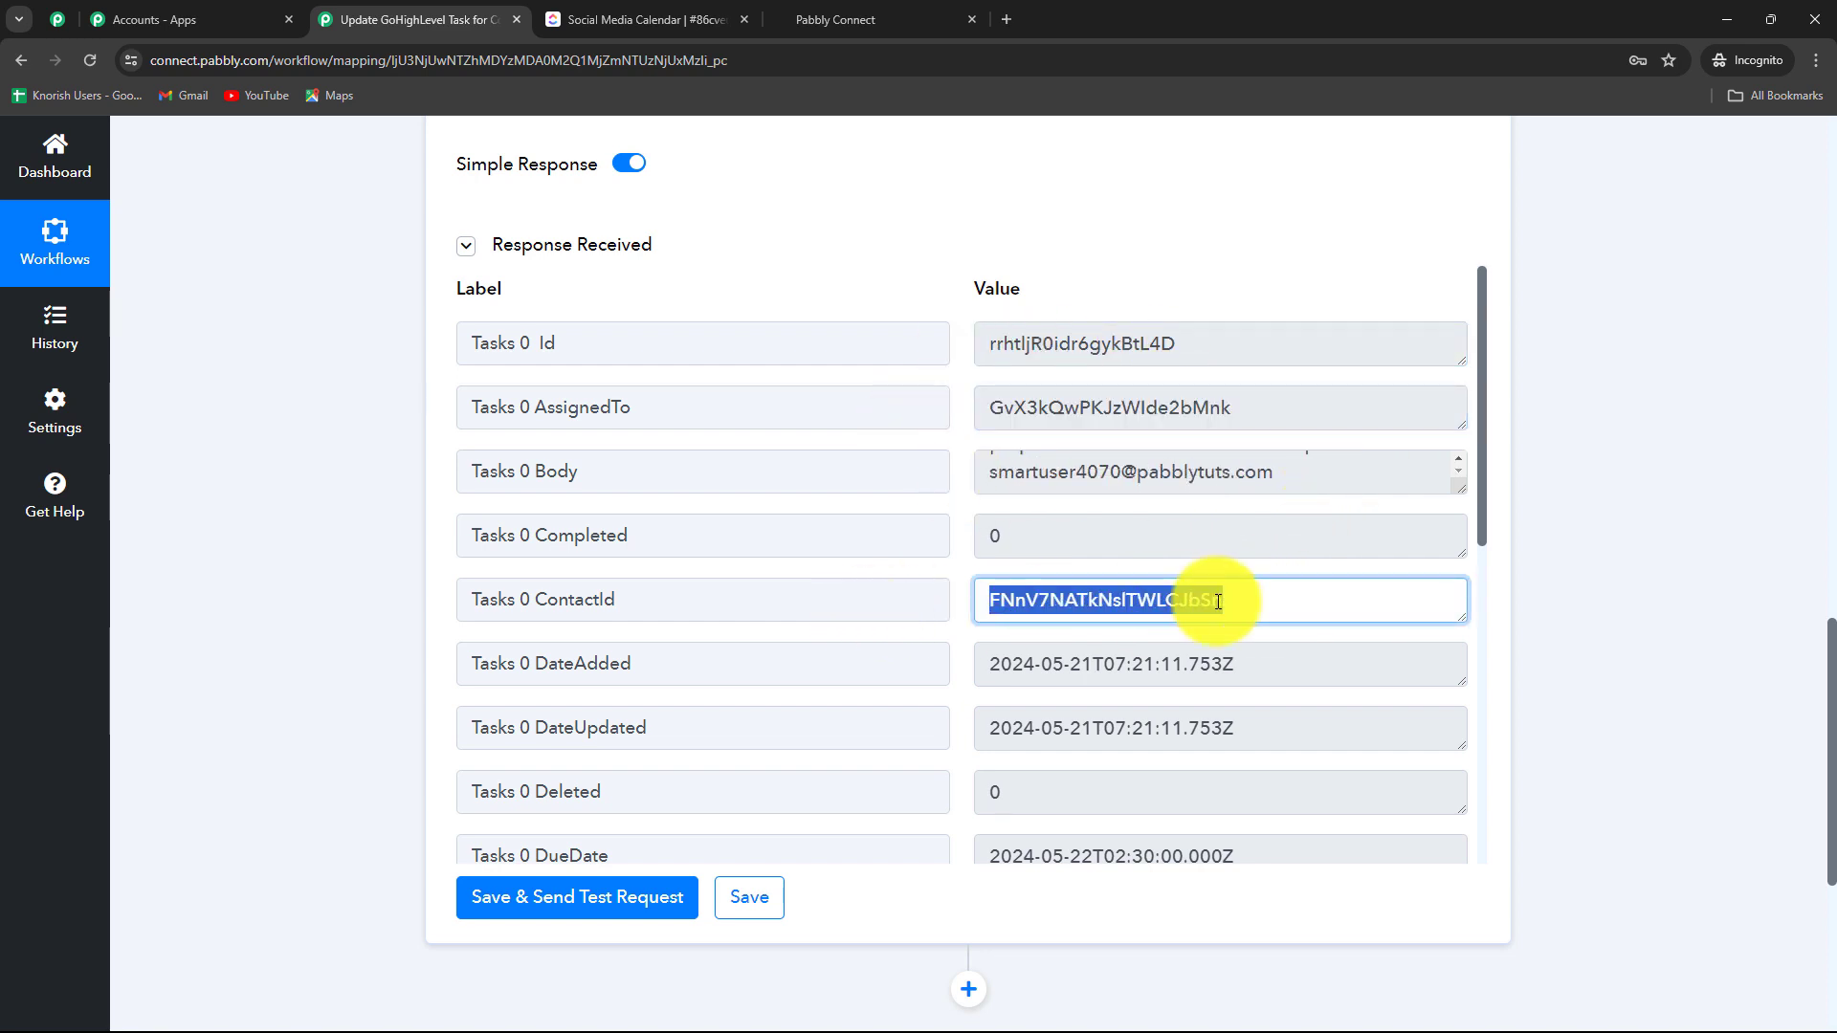
scroll(1039, 448, up, 3)
scroll(1353, 850, down, 2)
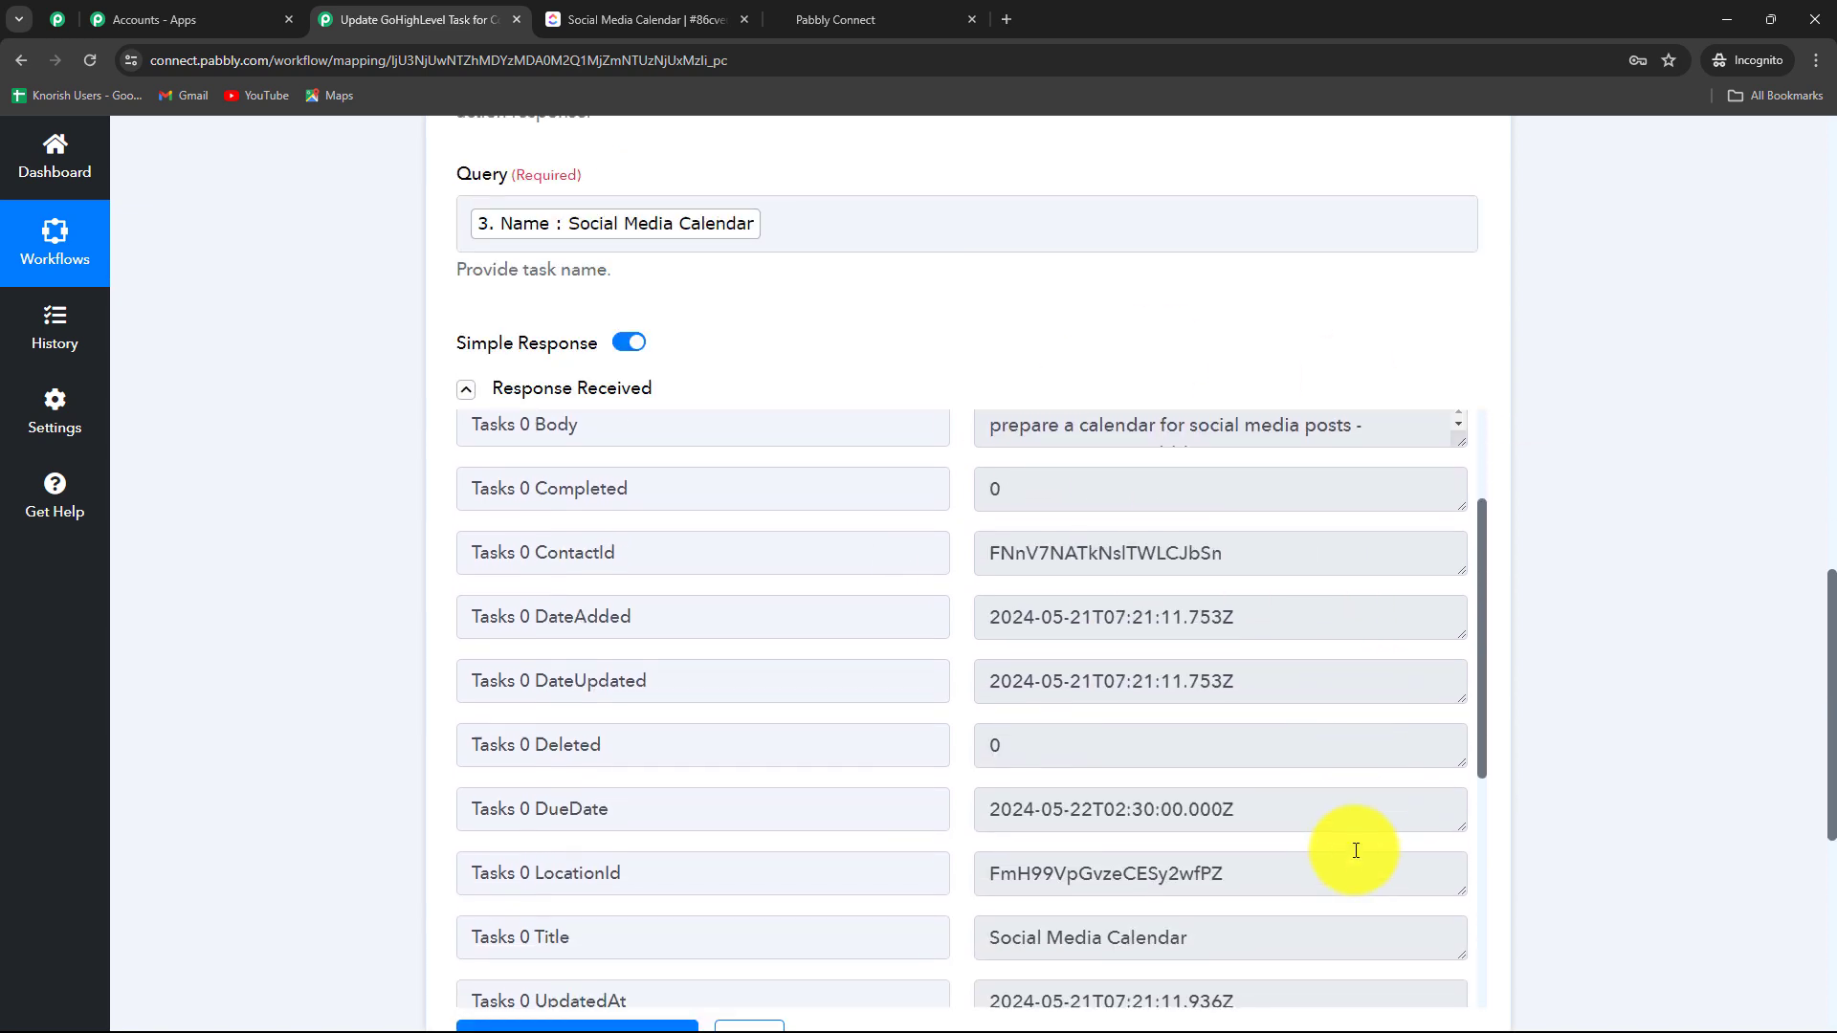
scroll(1356, 851, up, 2)
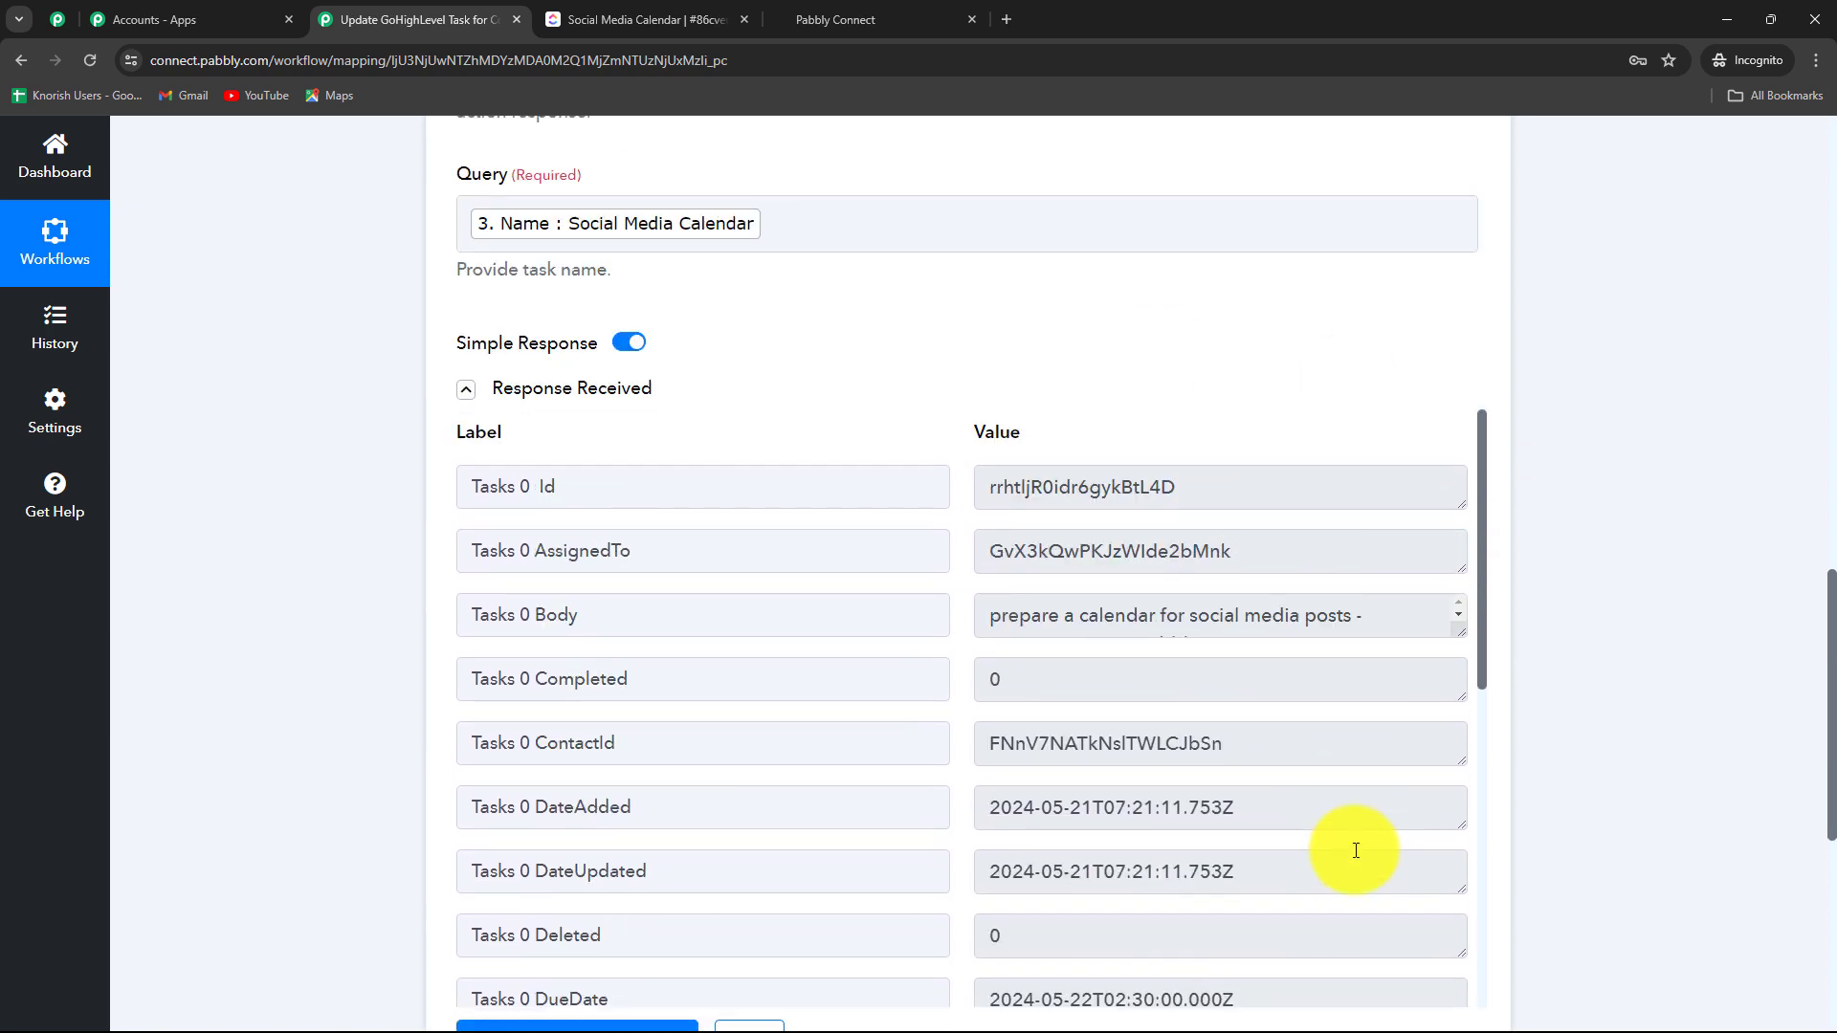
- Add a LeadConnector V2 action after the Search Task step with the Update Task event
scroll(1664, 803, down, 7)
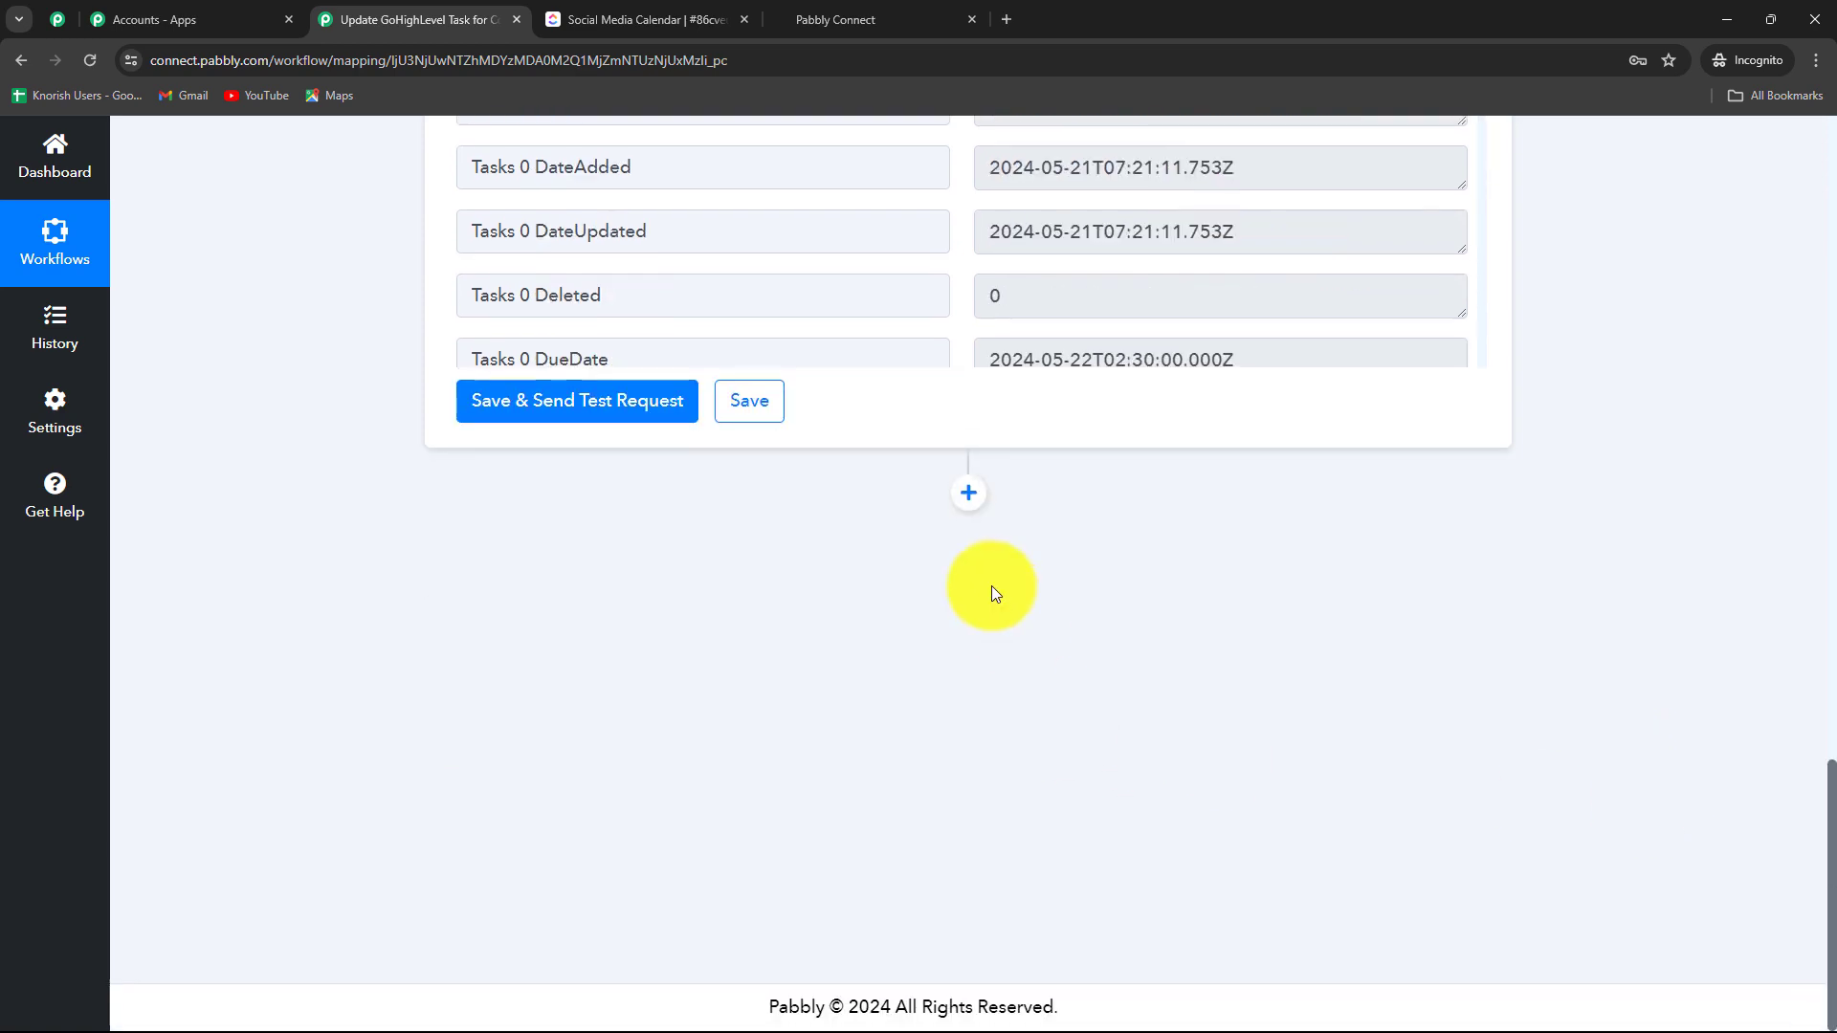
click(968, 493)
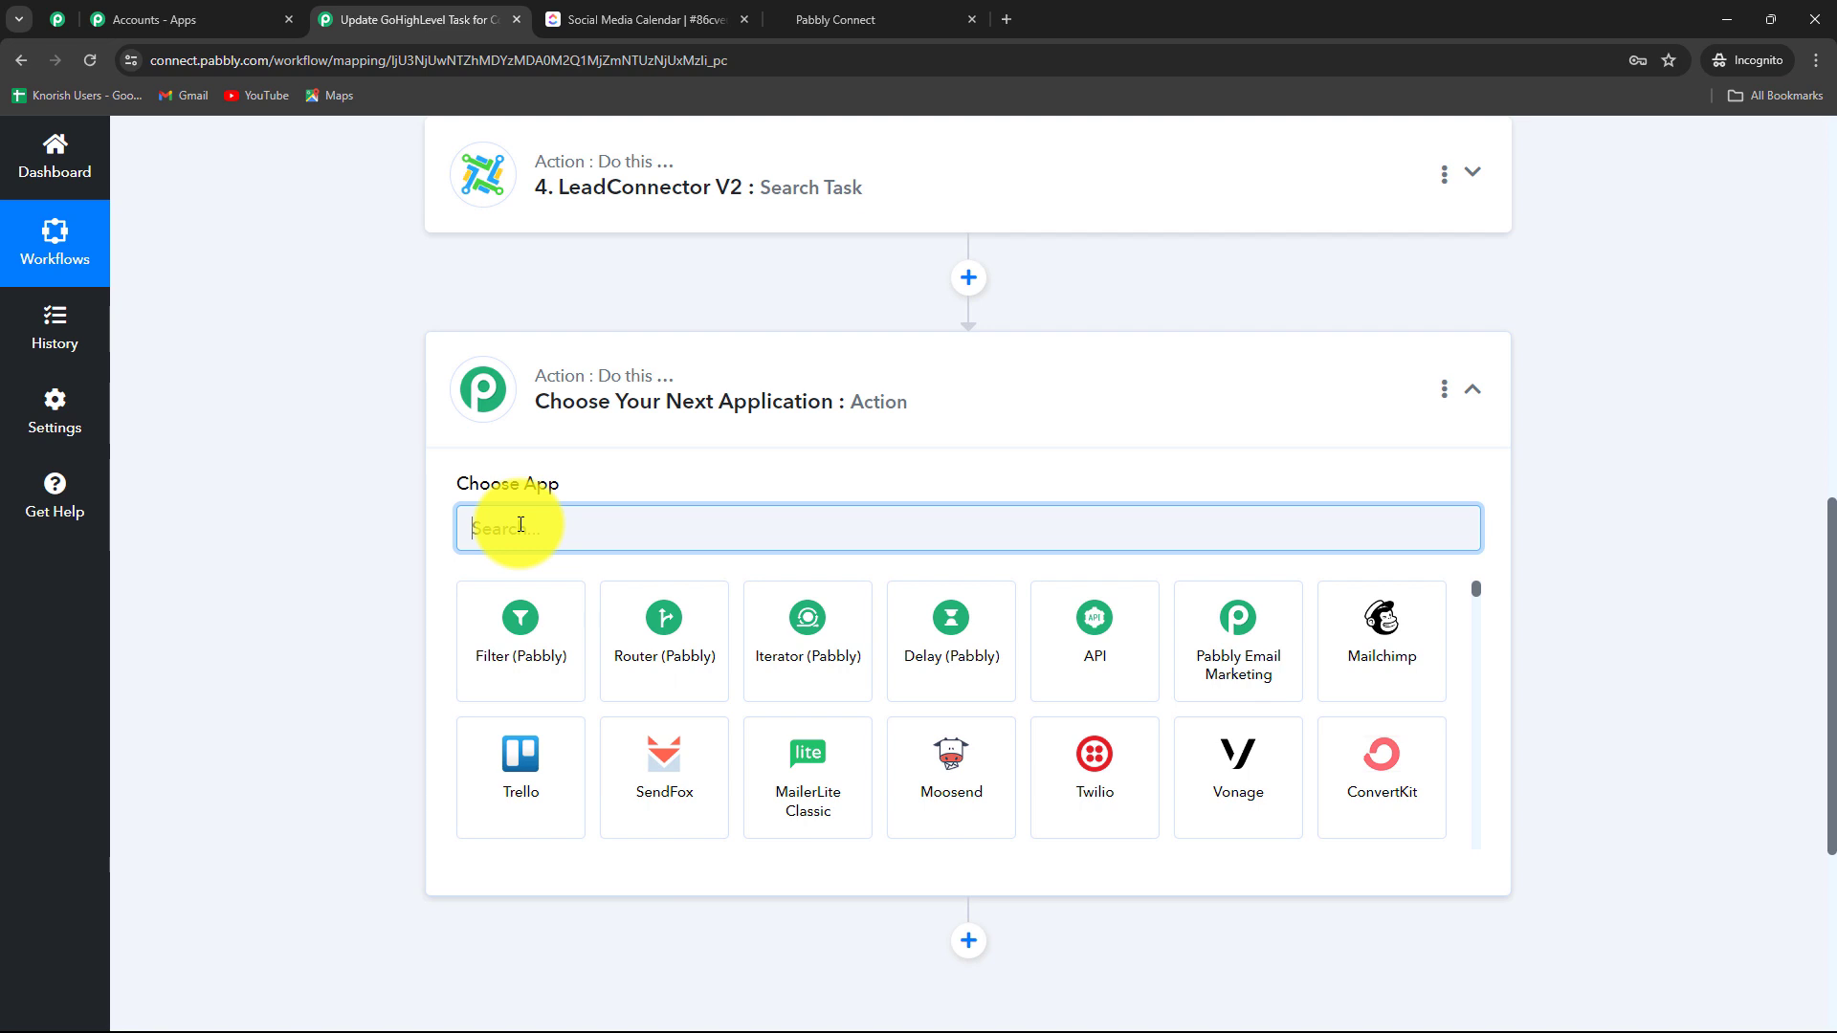
text(Lead)
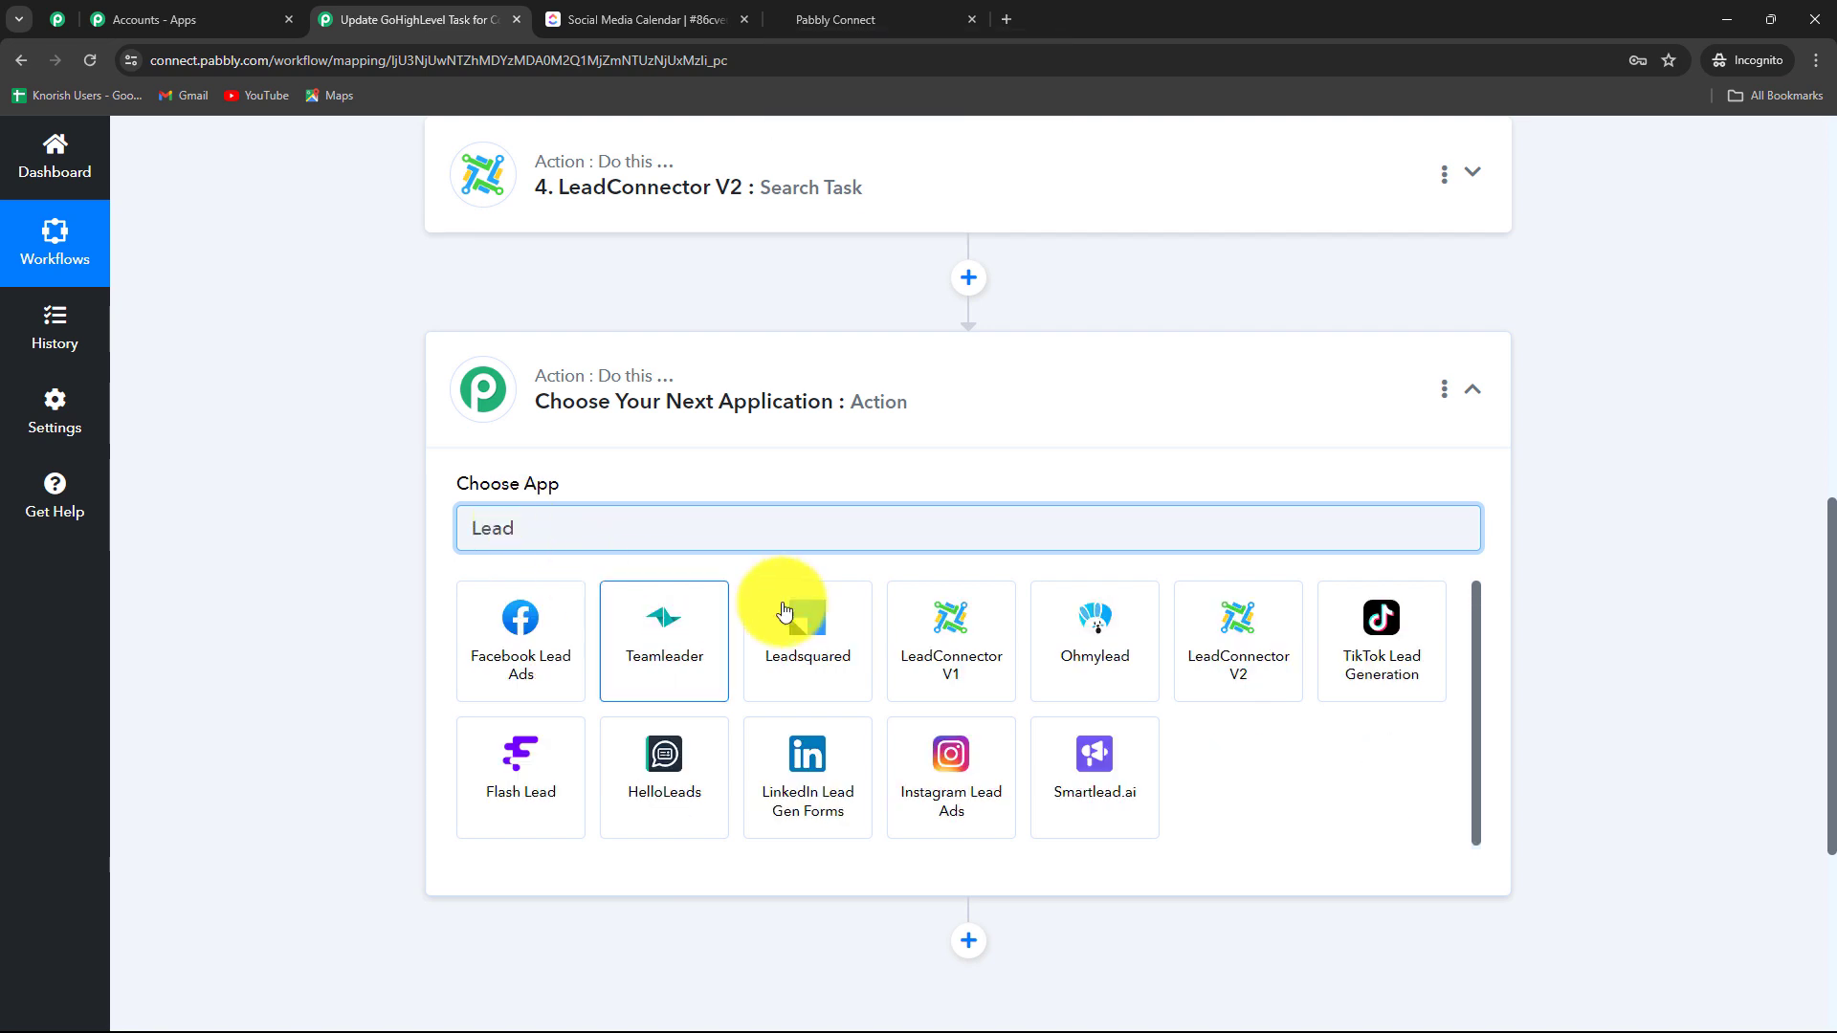
click(1210, 657)
click(515, 627)
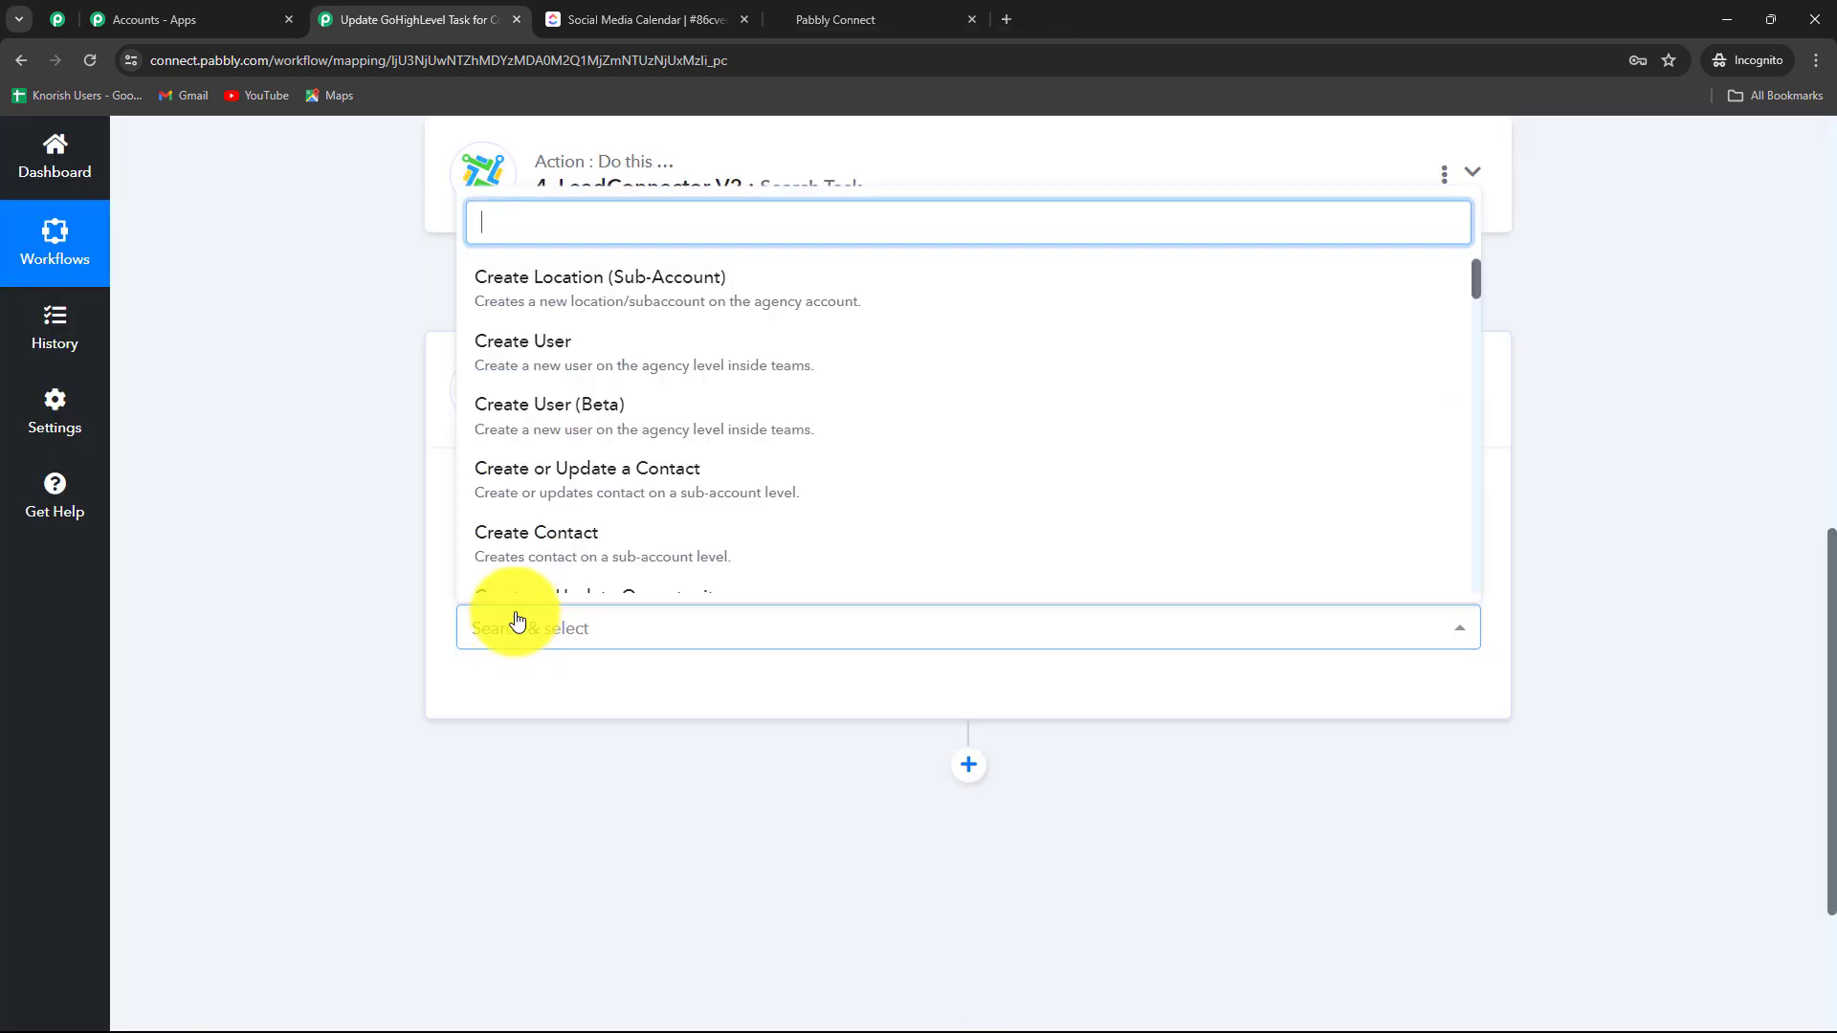
text(update)
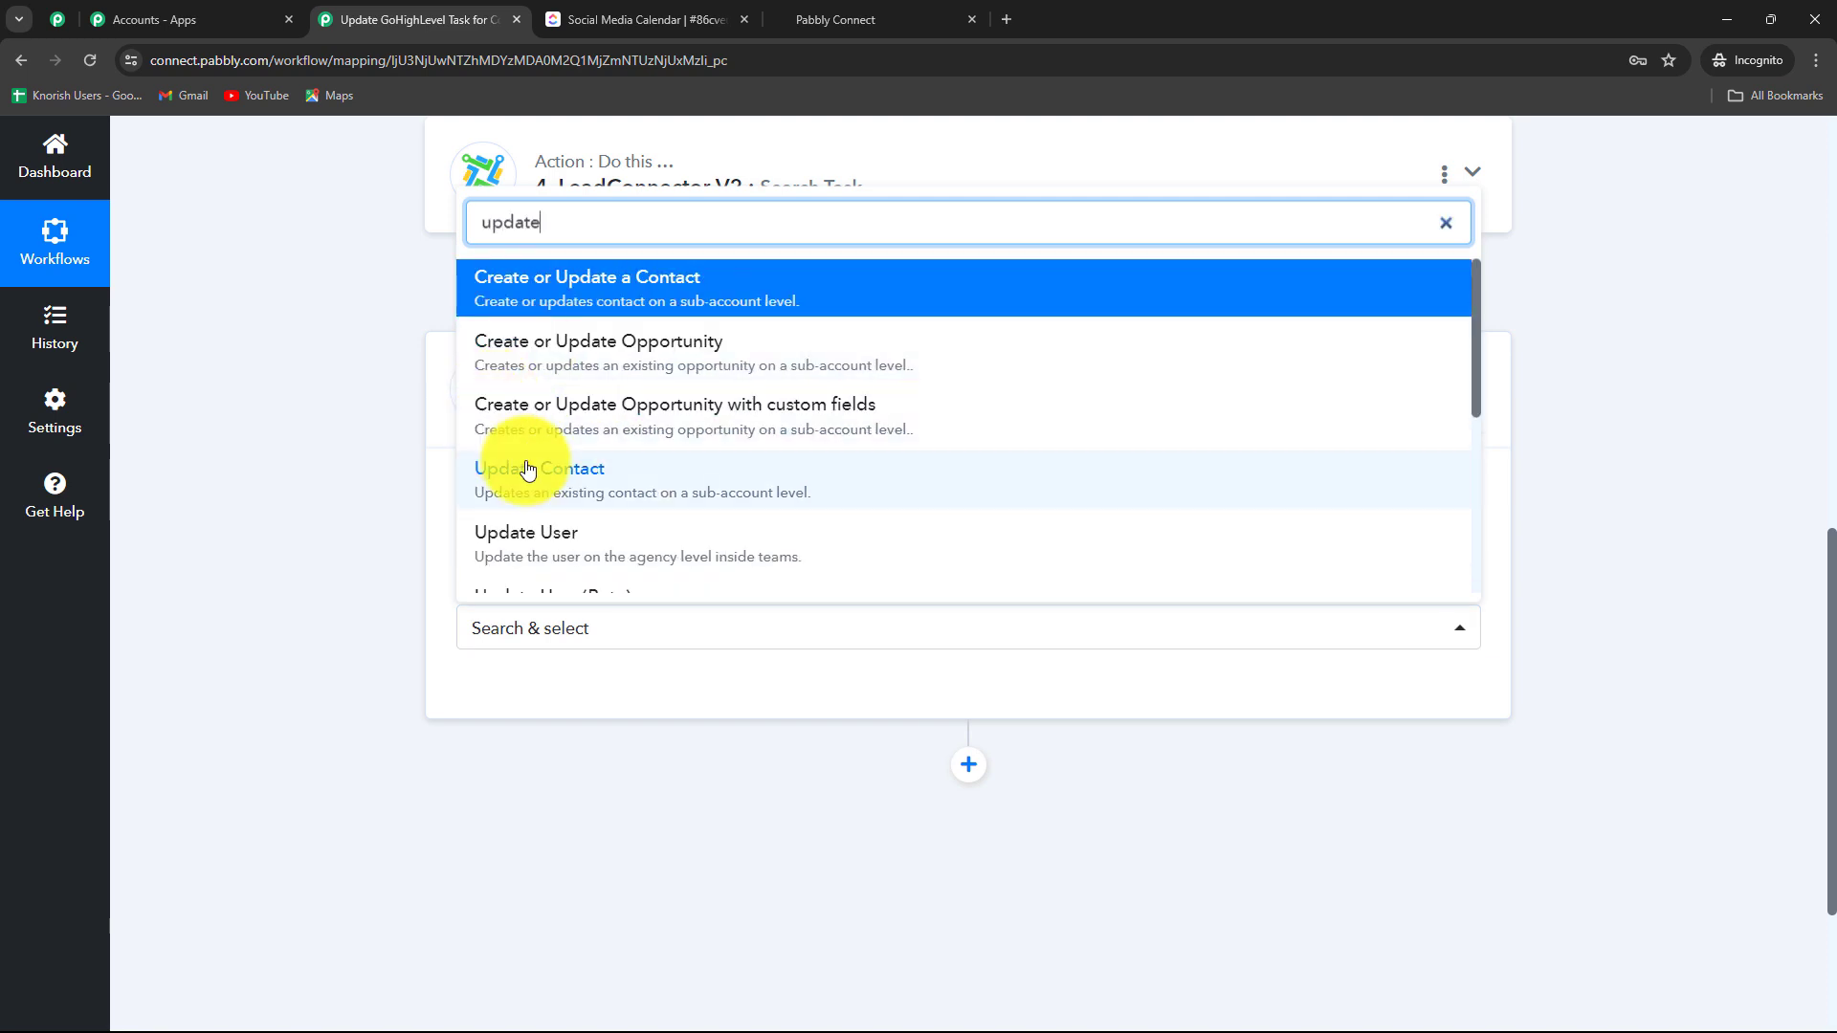
scroll(527, 471, down, 4)
click(547, 559)
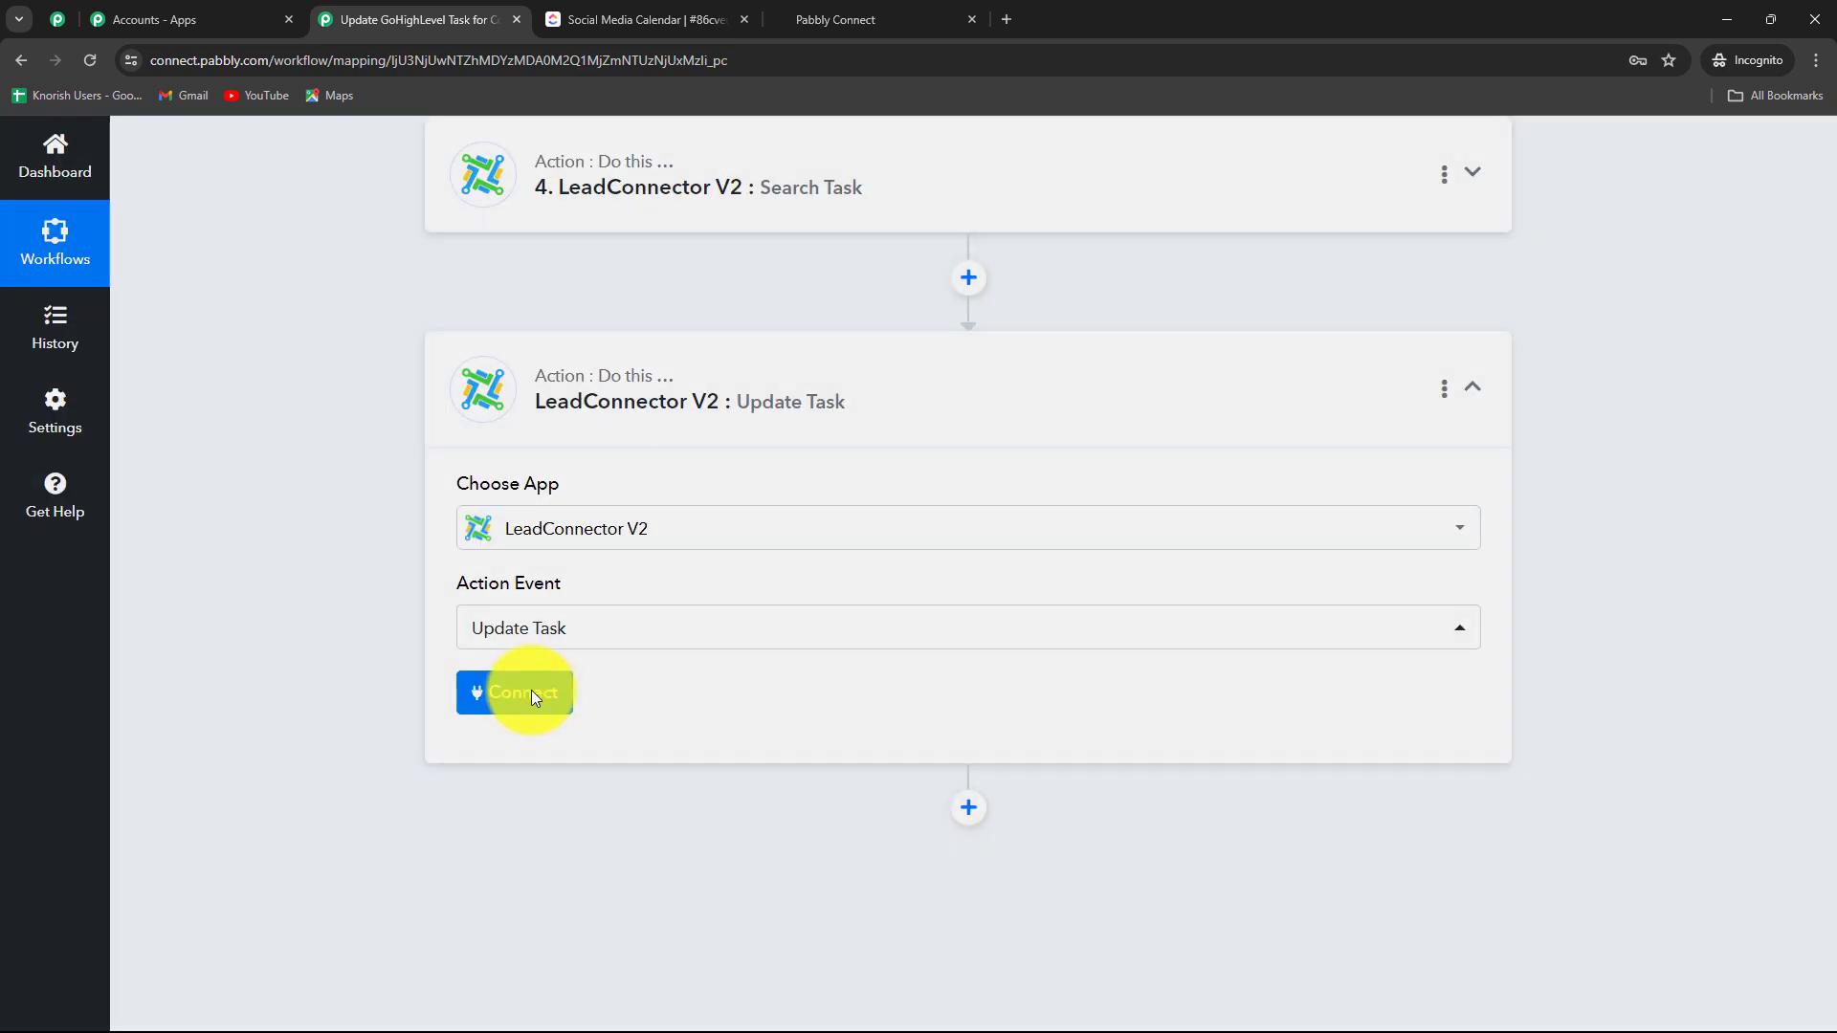
- Connect the Update Task action using the existing LeadConnector V2 #2 connection
click(531, 691)
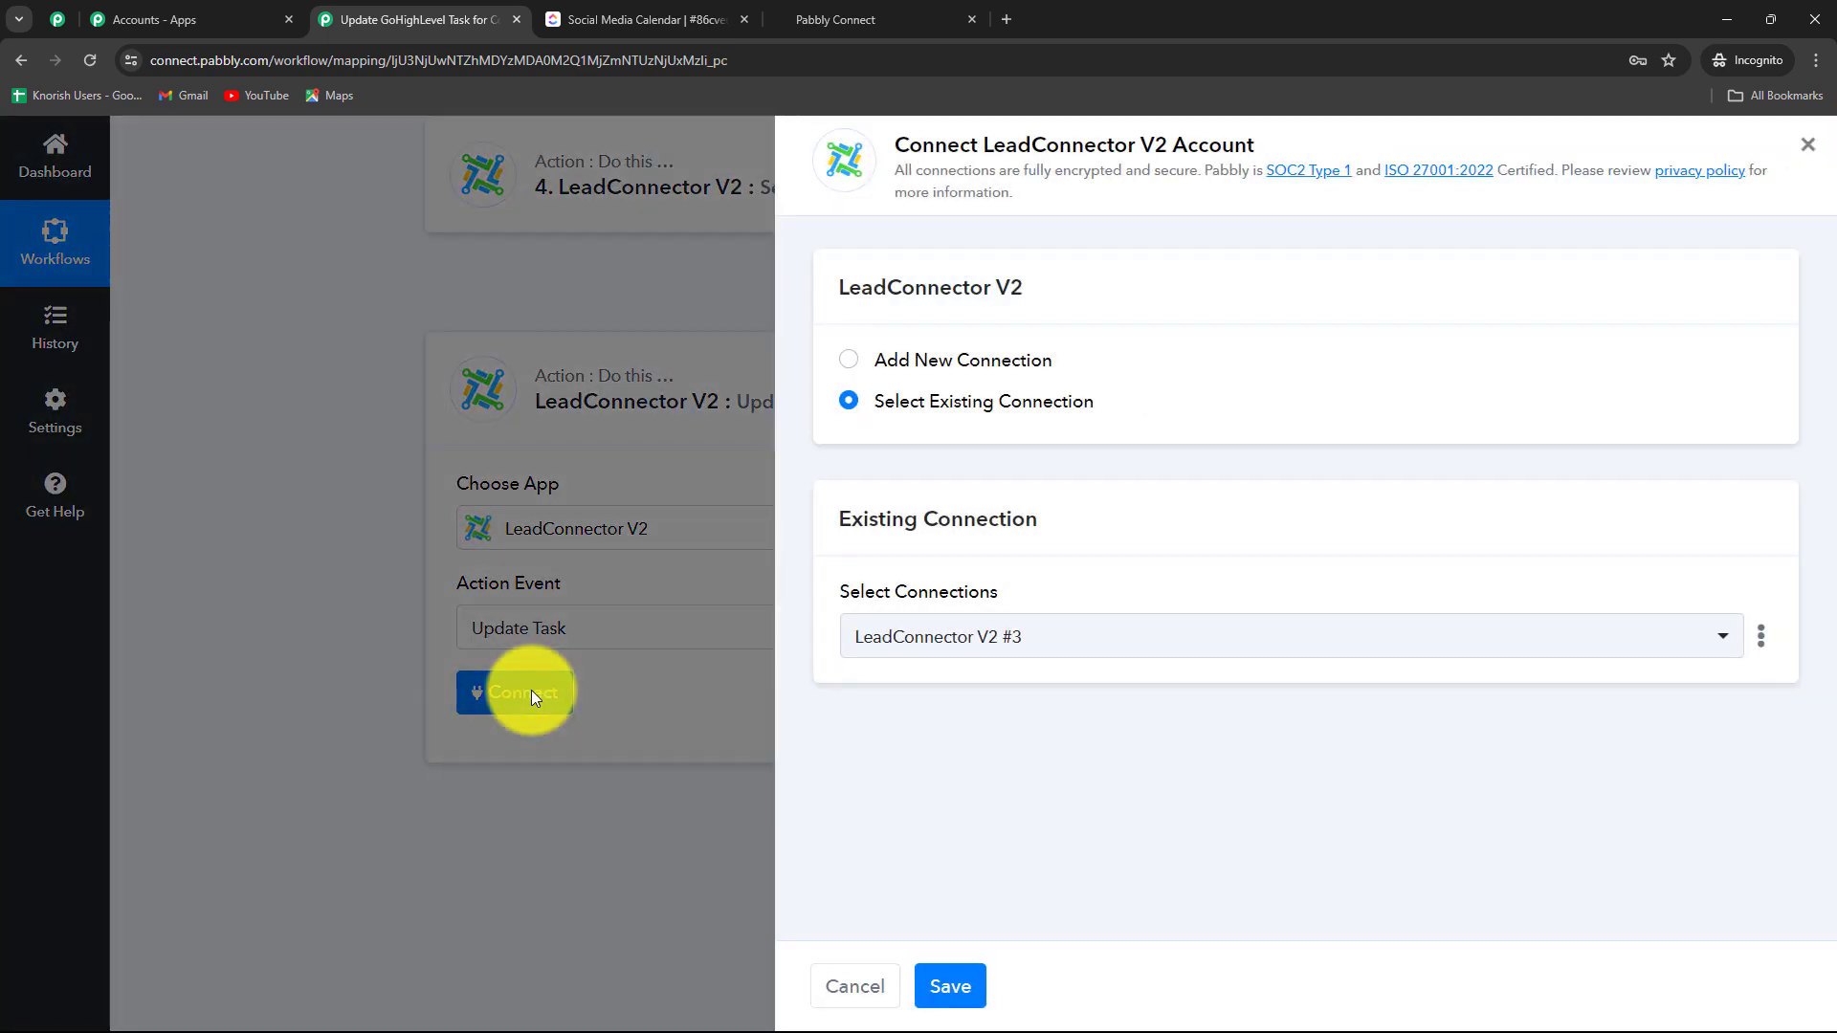
click(1087, 641)
click(1440, 717)
click(956, 973)
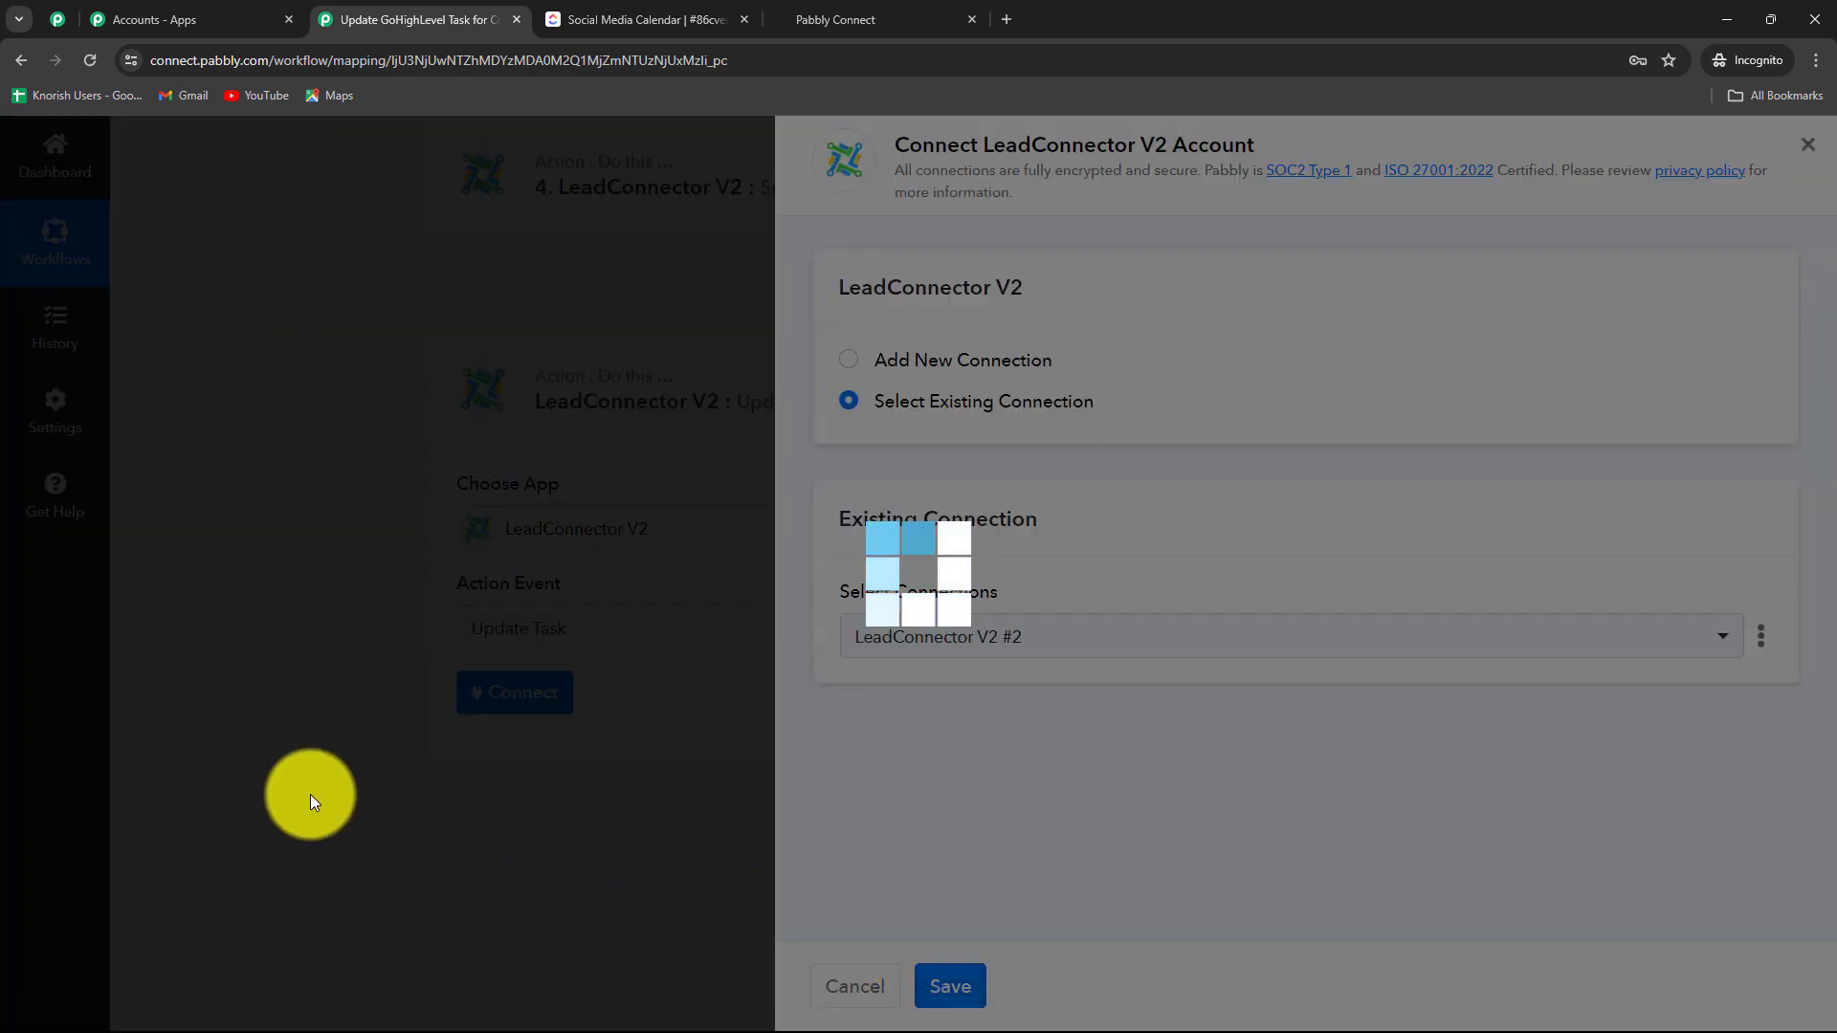
- Enable mapping for the Contact ID and replace its value with Tasks 0 ContactId from the LeadConnector V2 Search Task step
scroll(939, 680, down, 4)
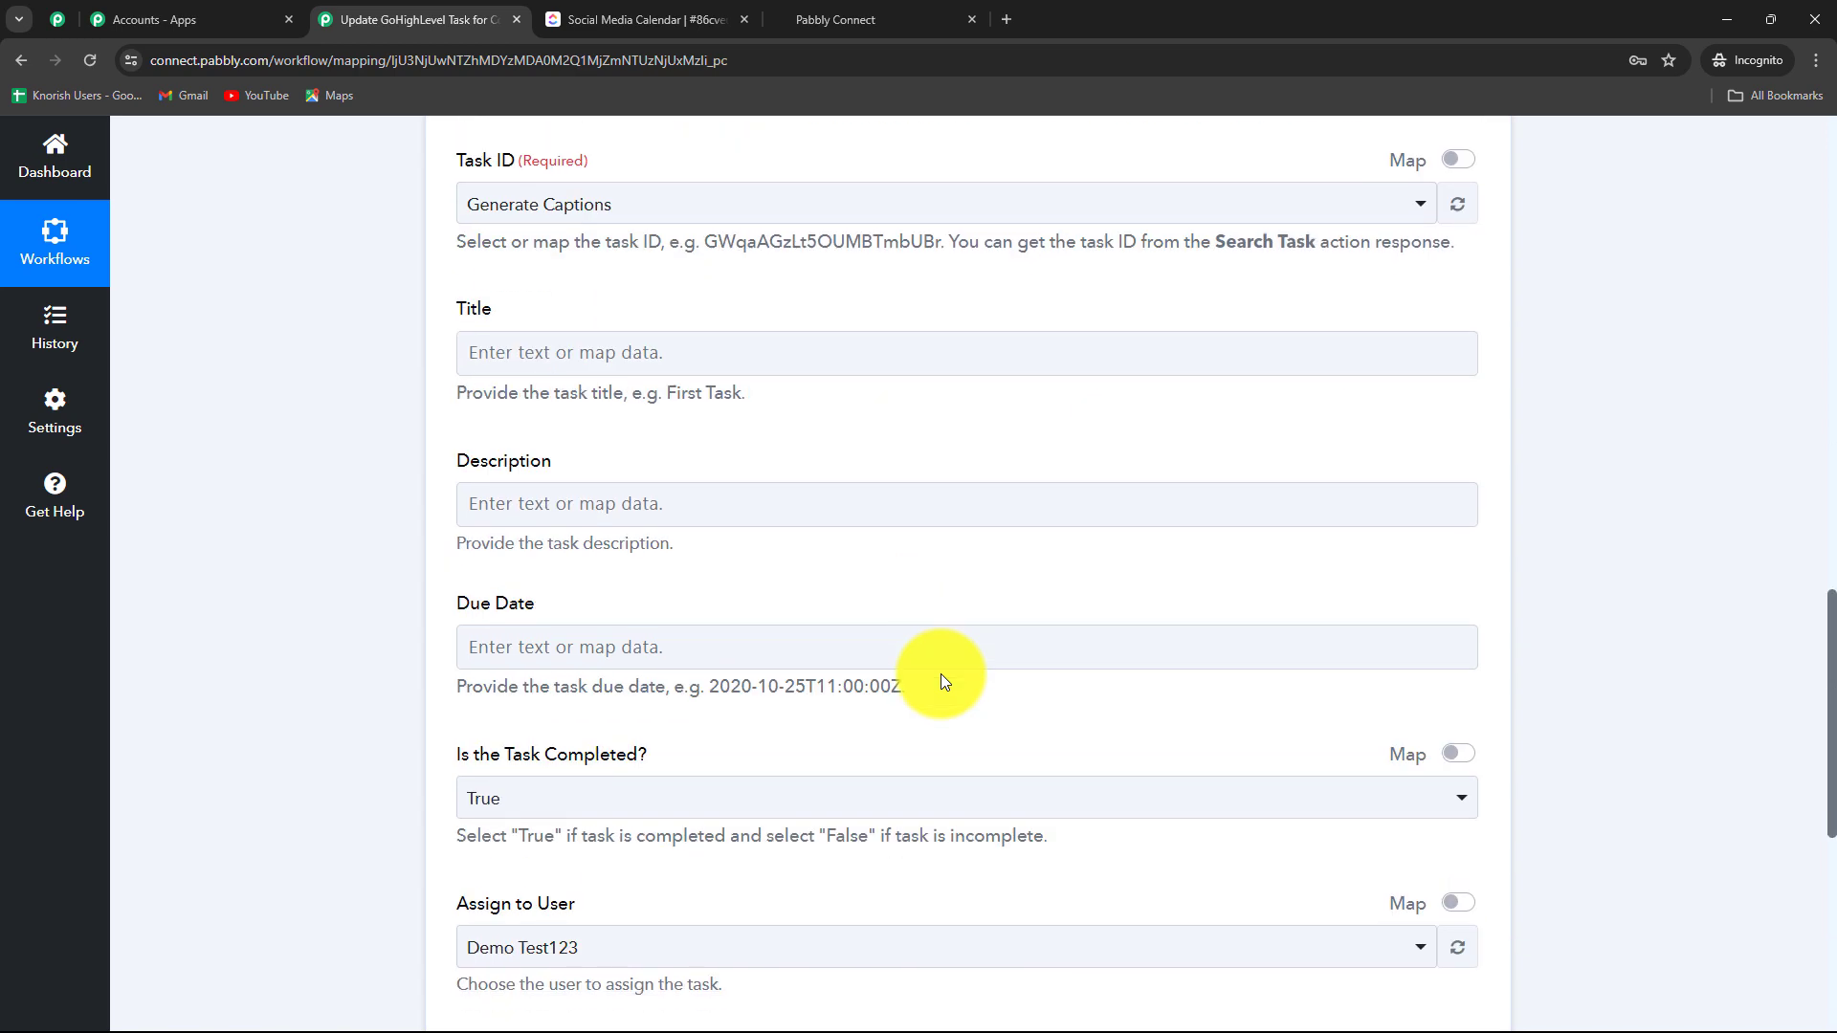
scroll(940, 680, down, 5)
scroll(940, 679, up, 9)
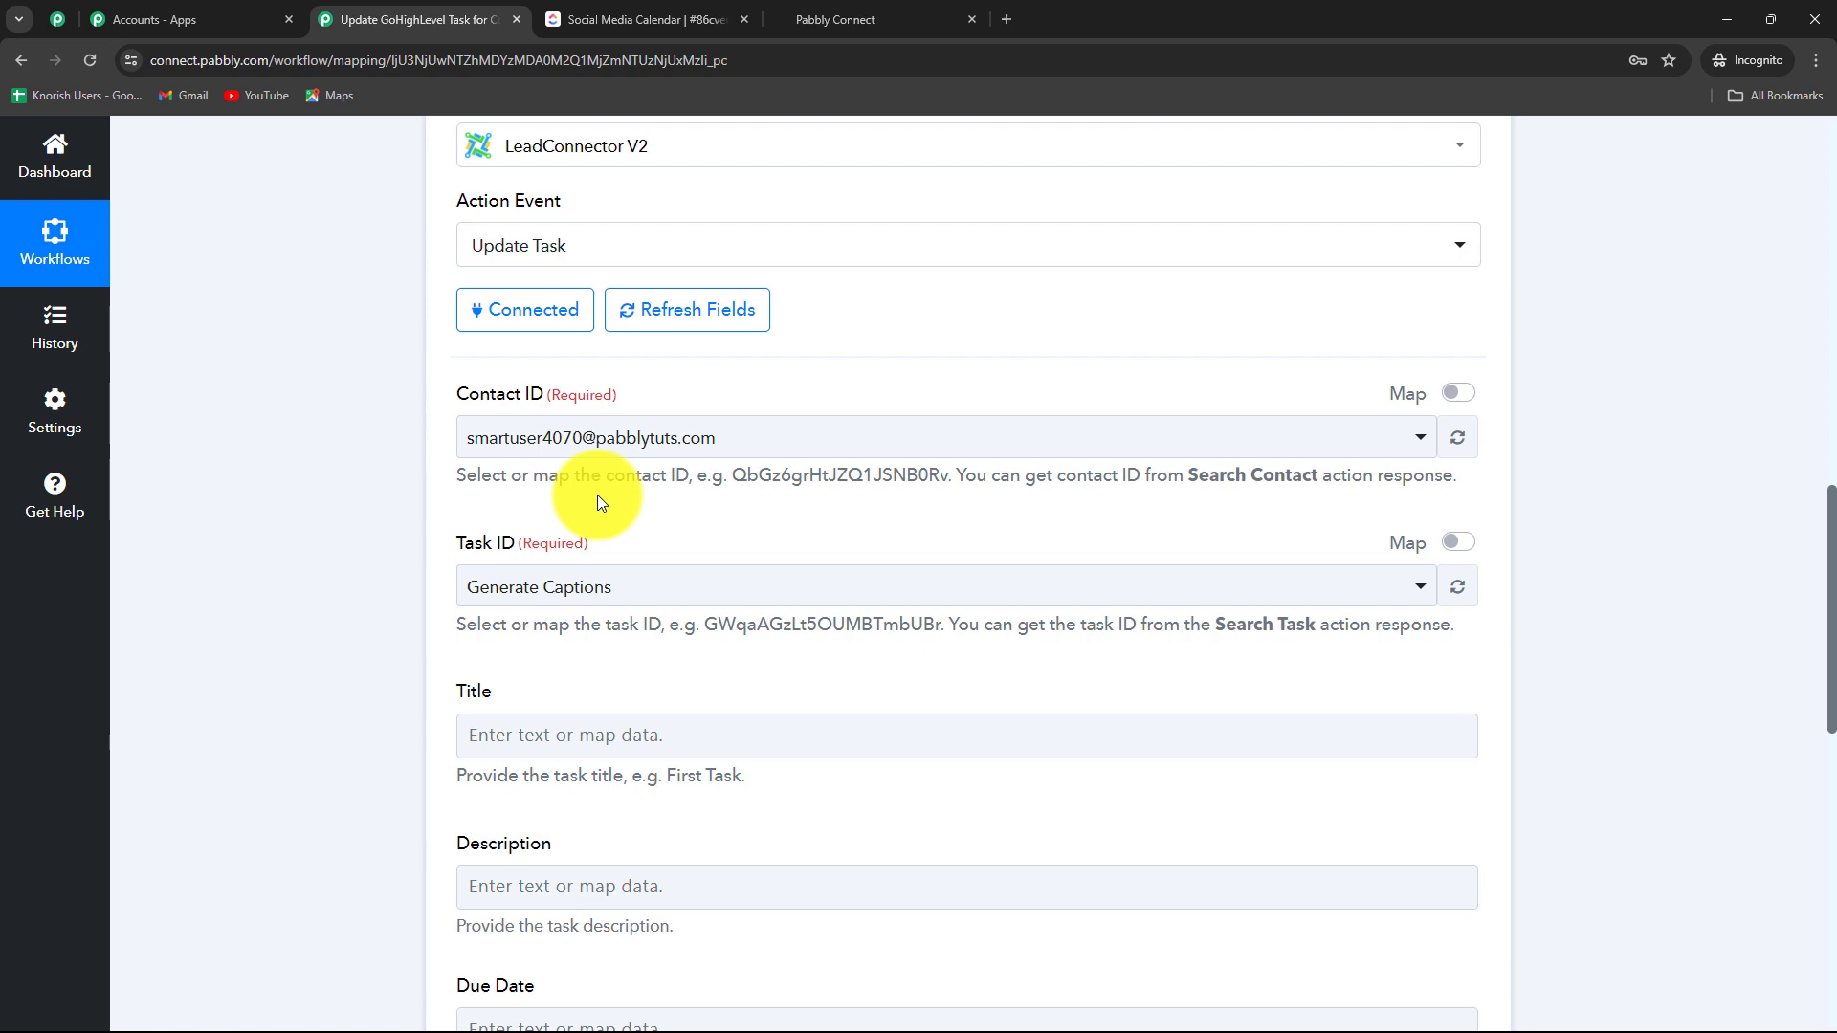
click(1458, 396)
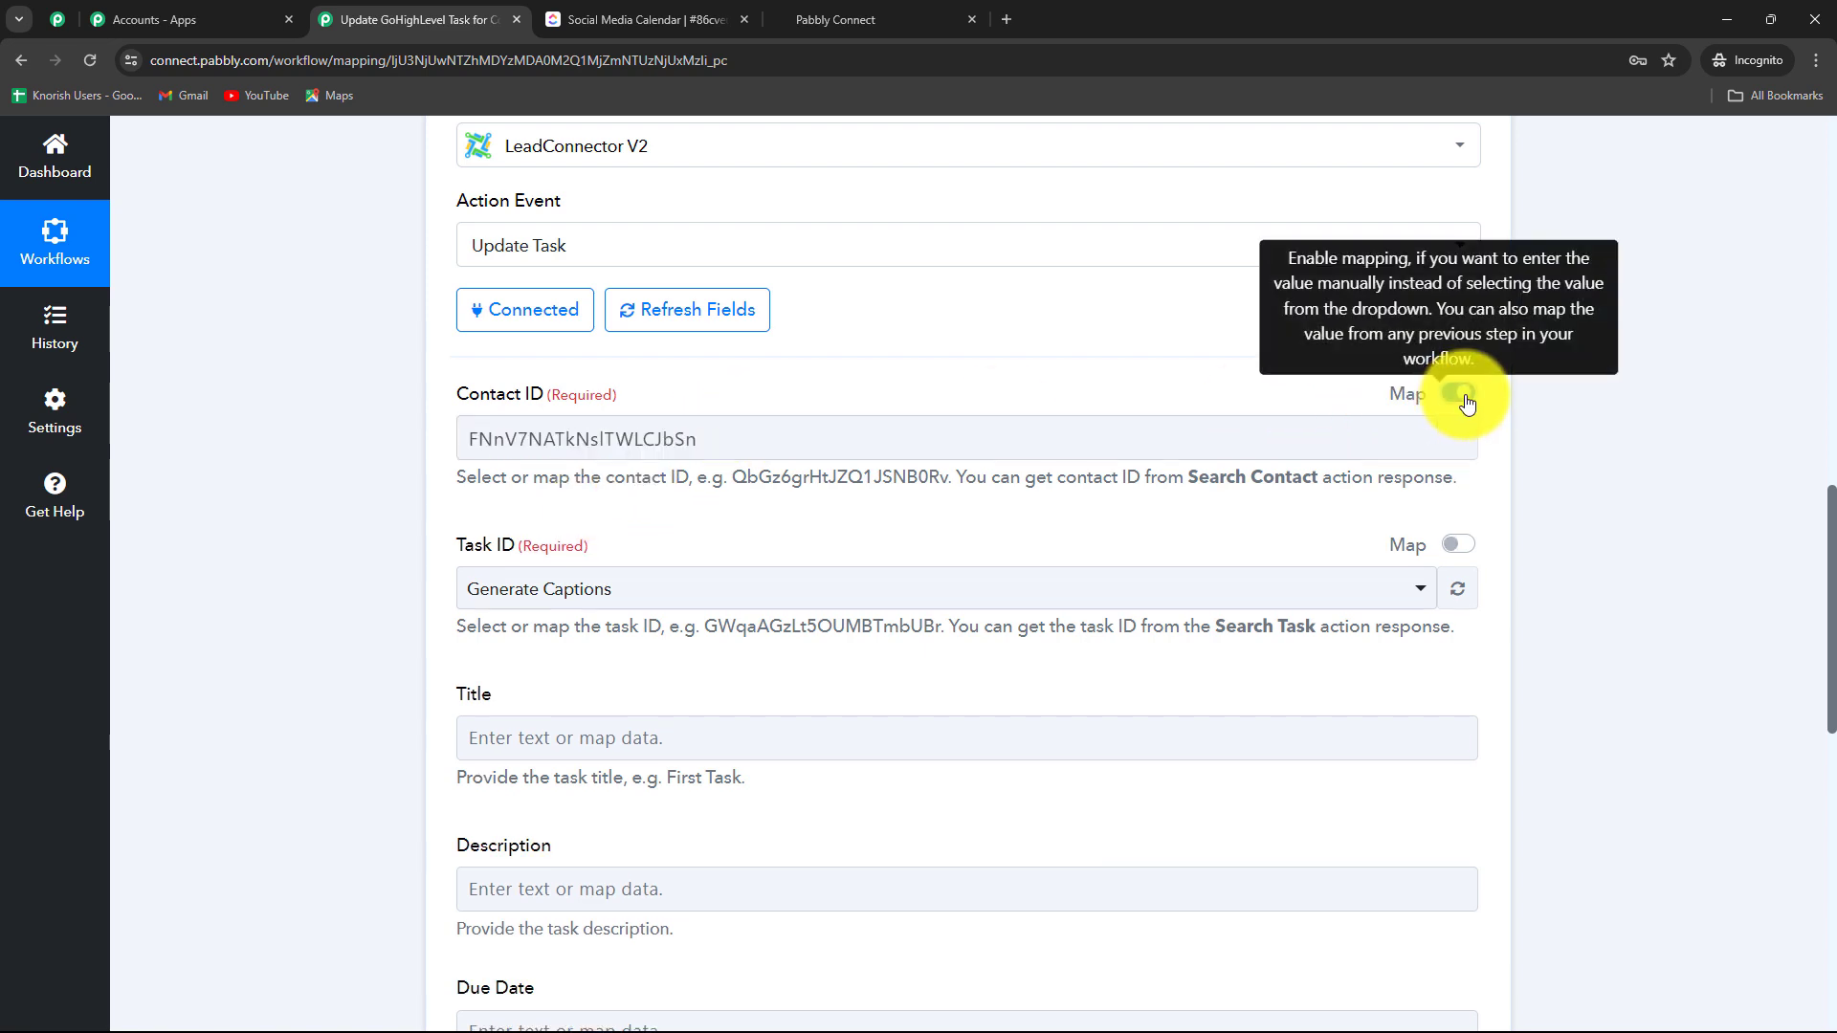
click(749, 446)
drag(749, 446, 459, 443)
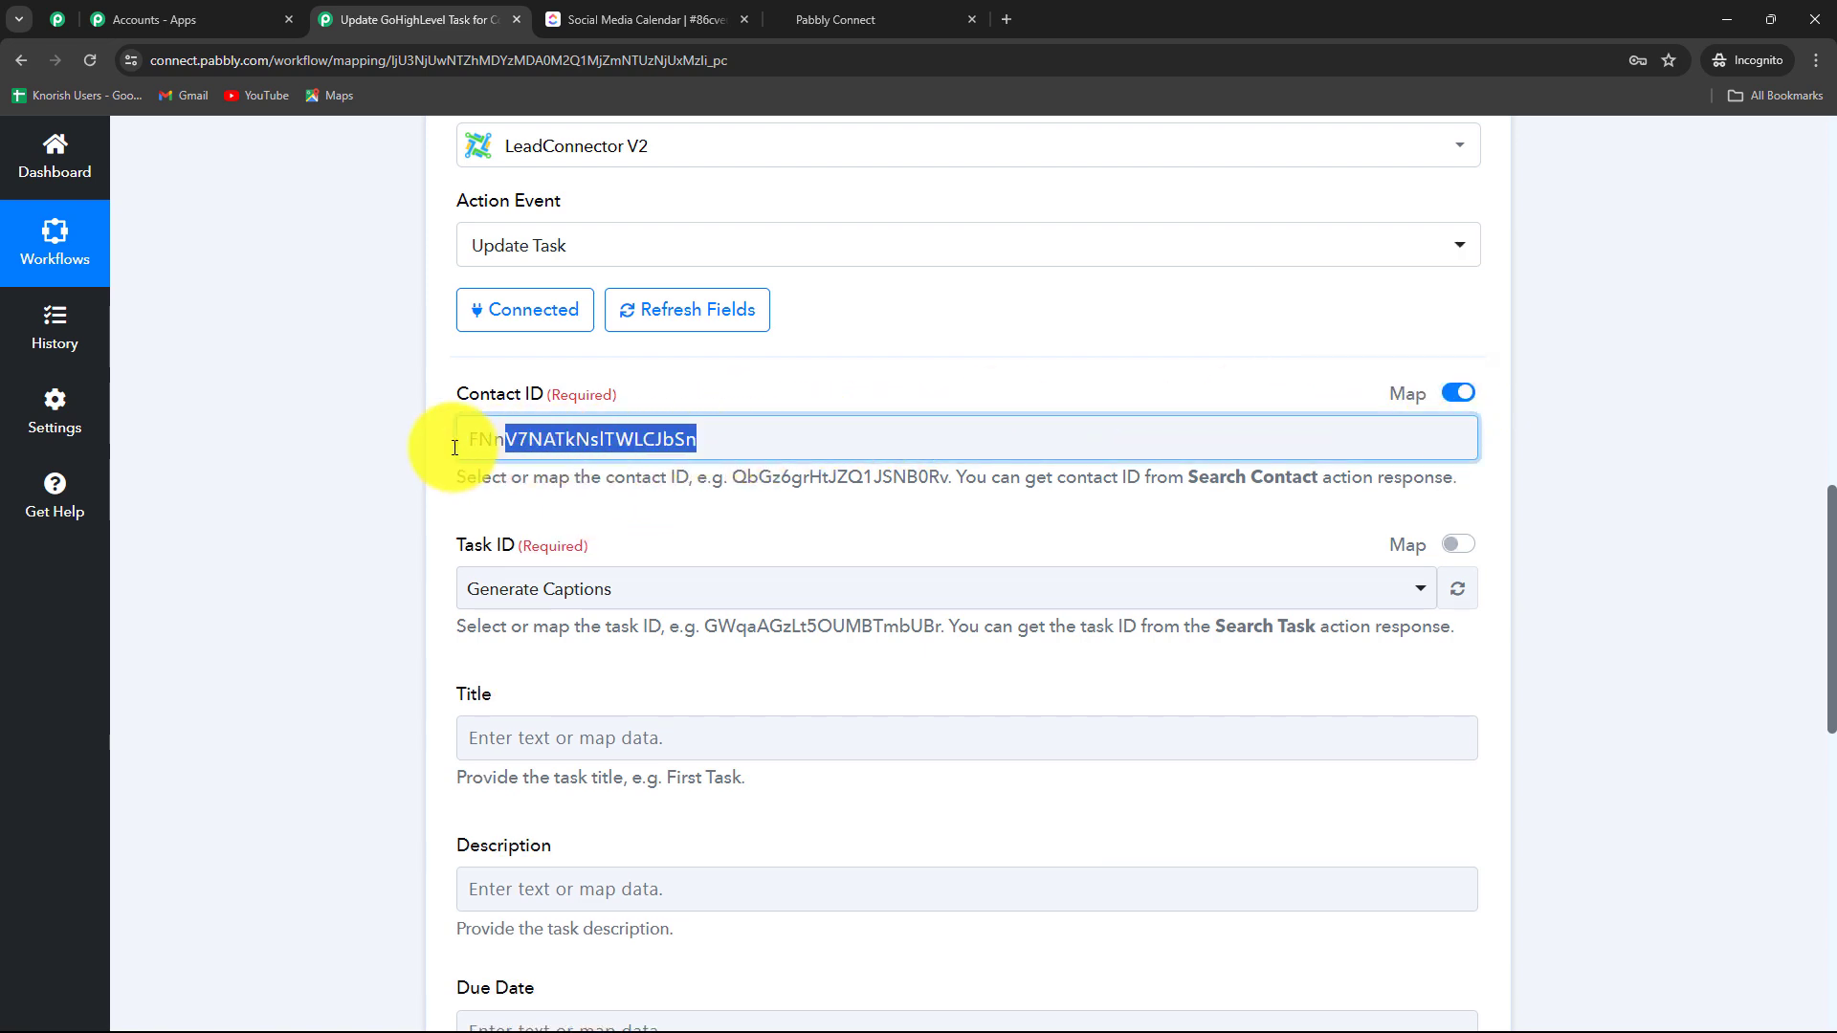
key(BackSpace)
scroll(565, 333, down, 1)
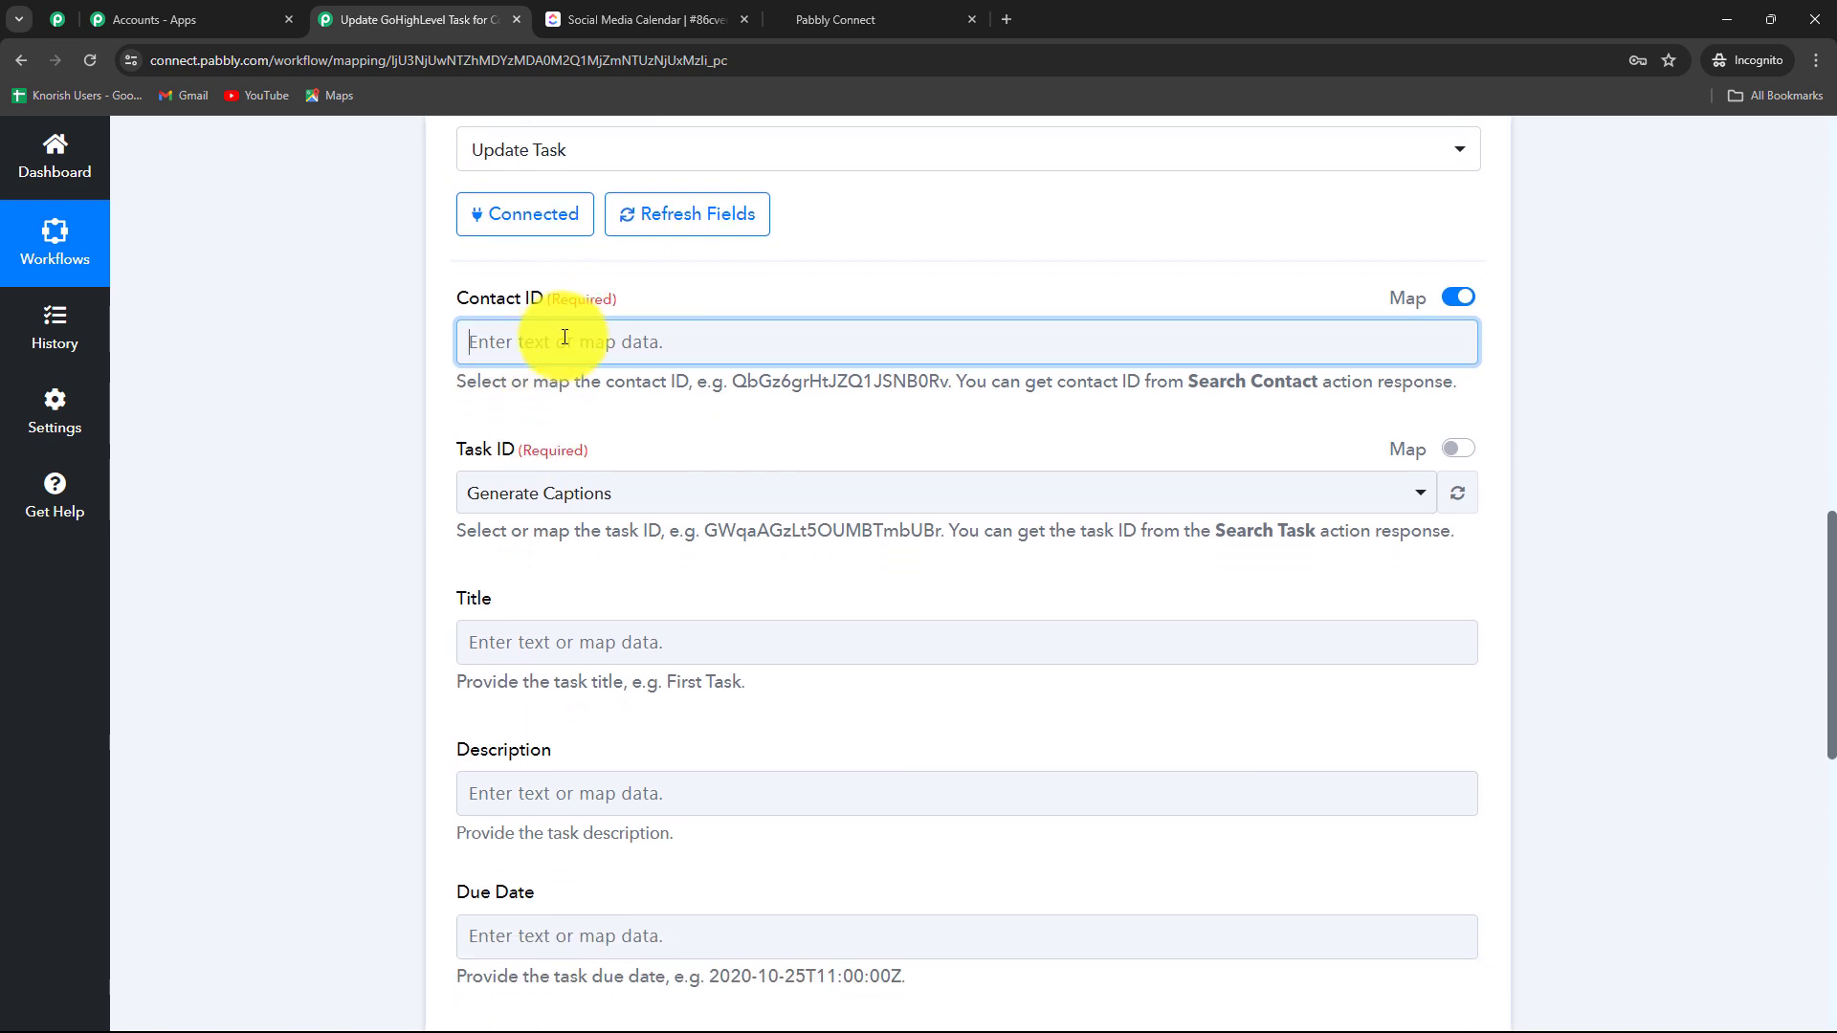
click(514, 344)
click(637, 756)
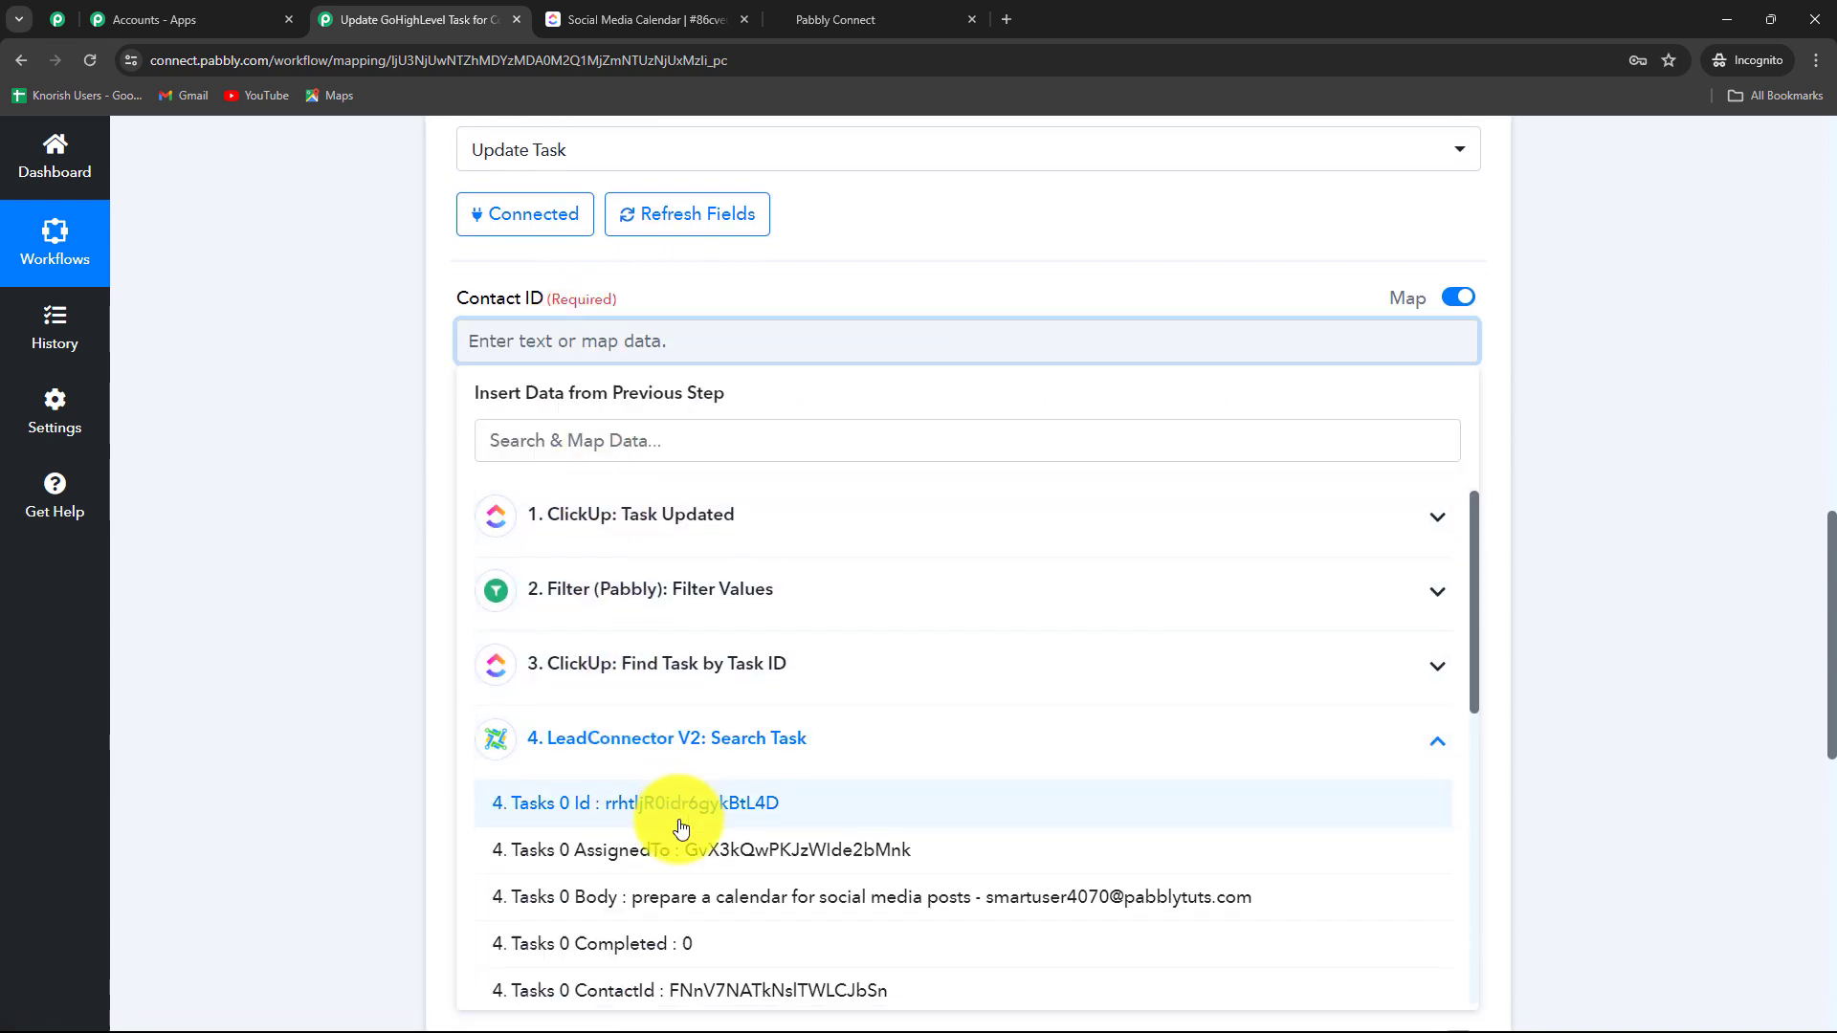
scroll(674, 698, down, 2)
click(694, 713)
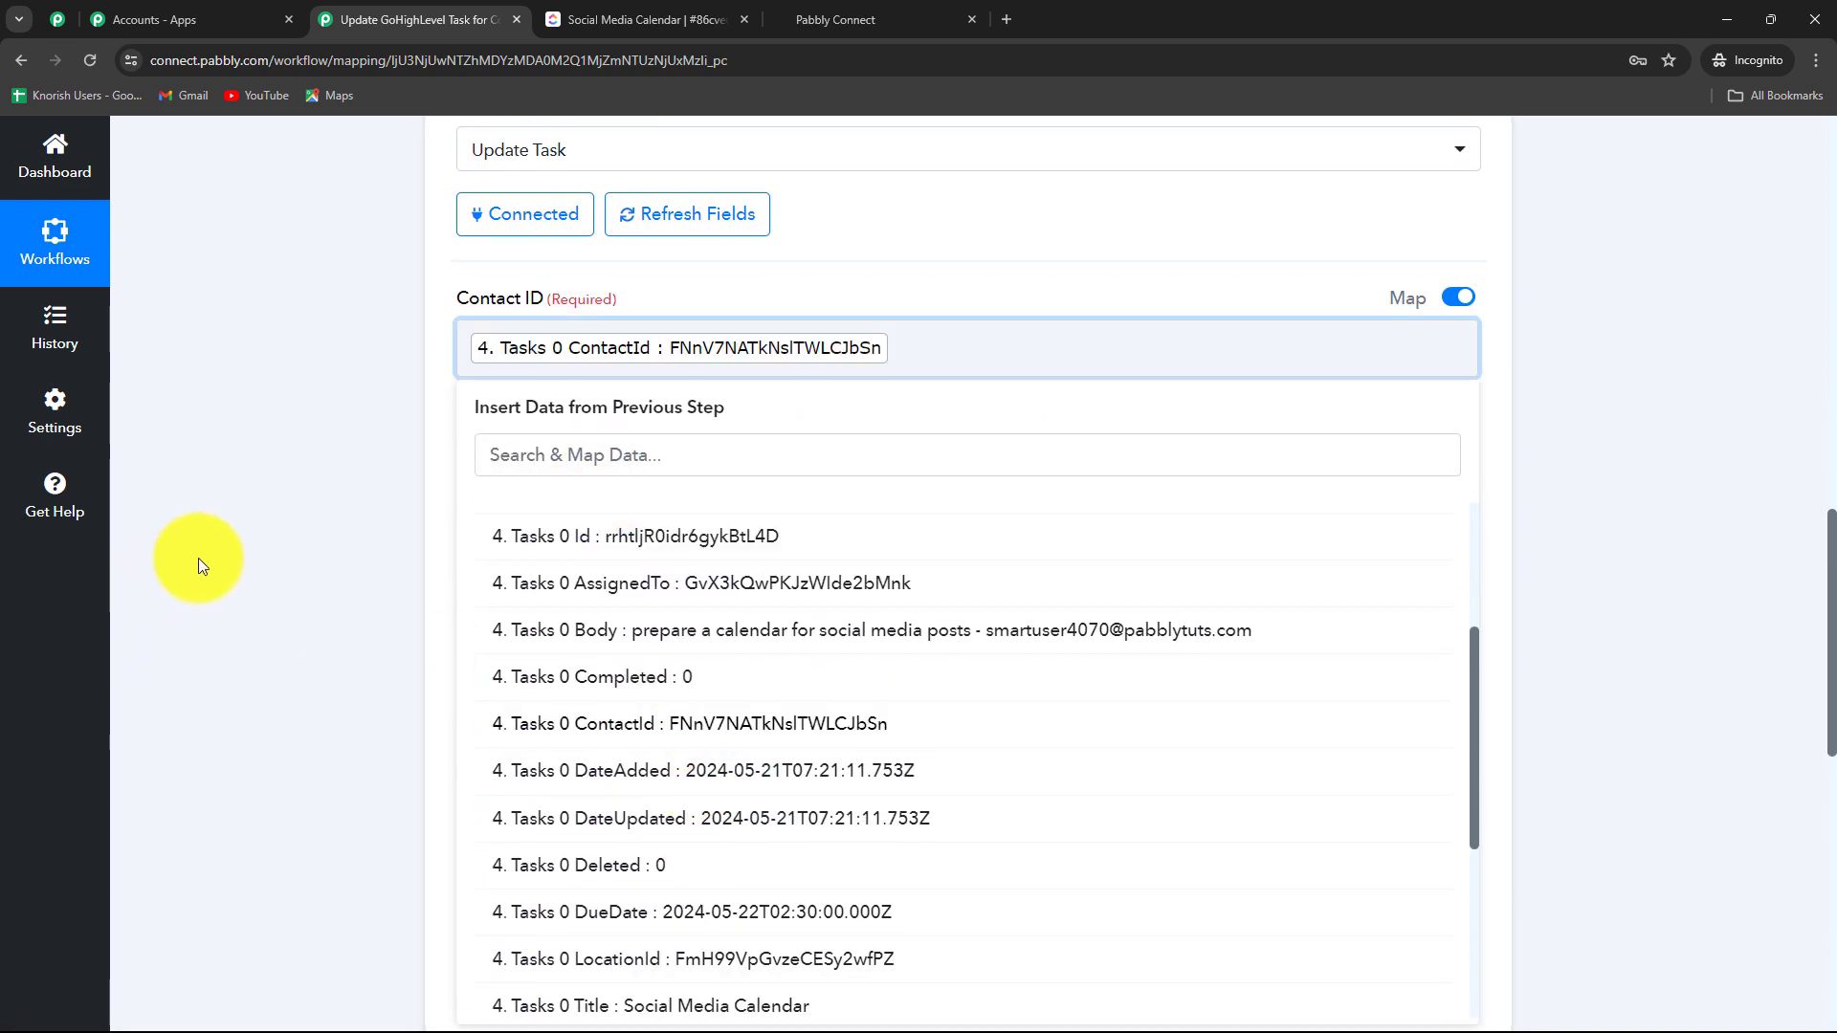
click(293, 544)
- Enable mapping for the Task ID and map it to Tasks 0 Id from the Search Task step
scroll(401, 402, down, 2)
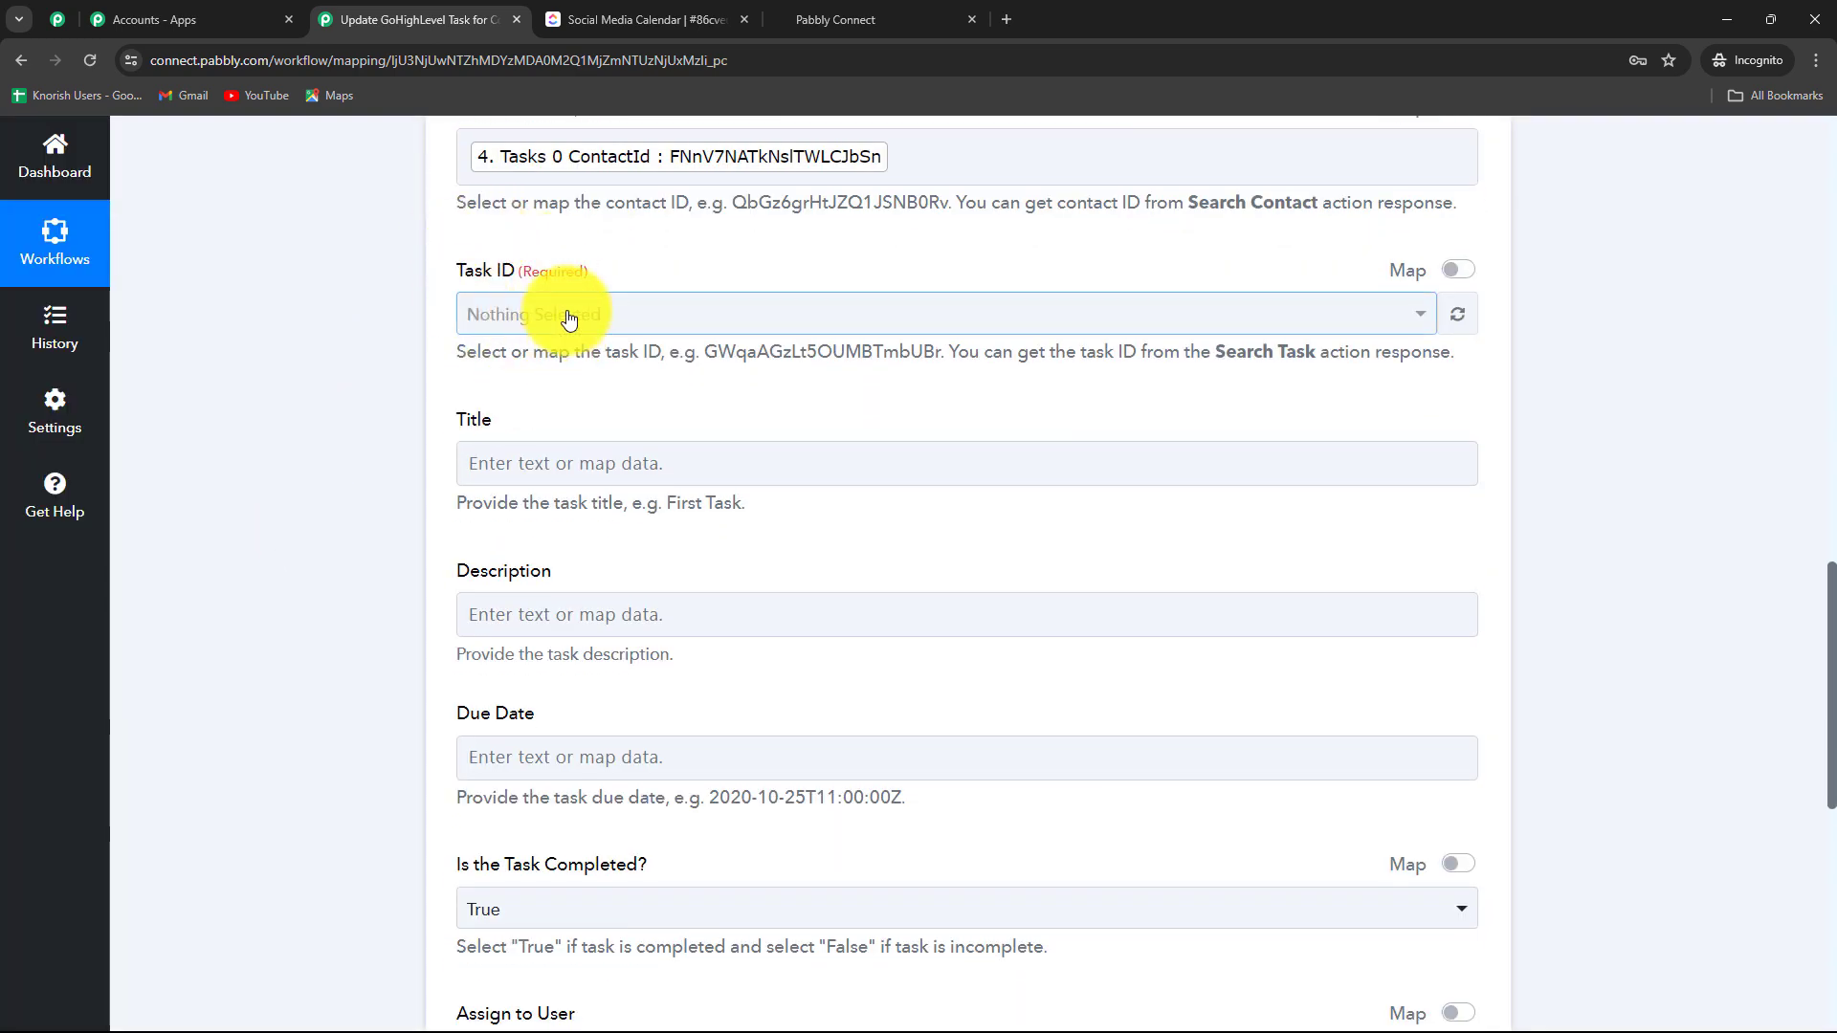
click(1459, 271)
click(967, 320)
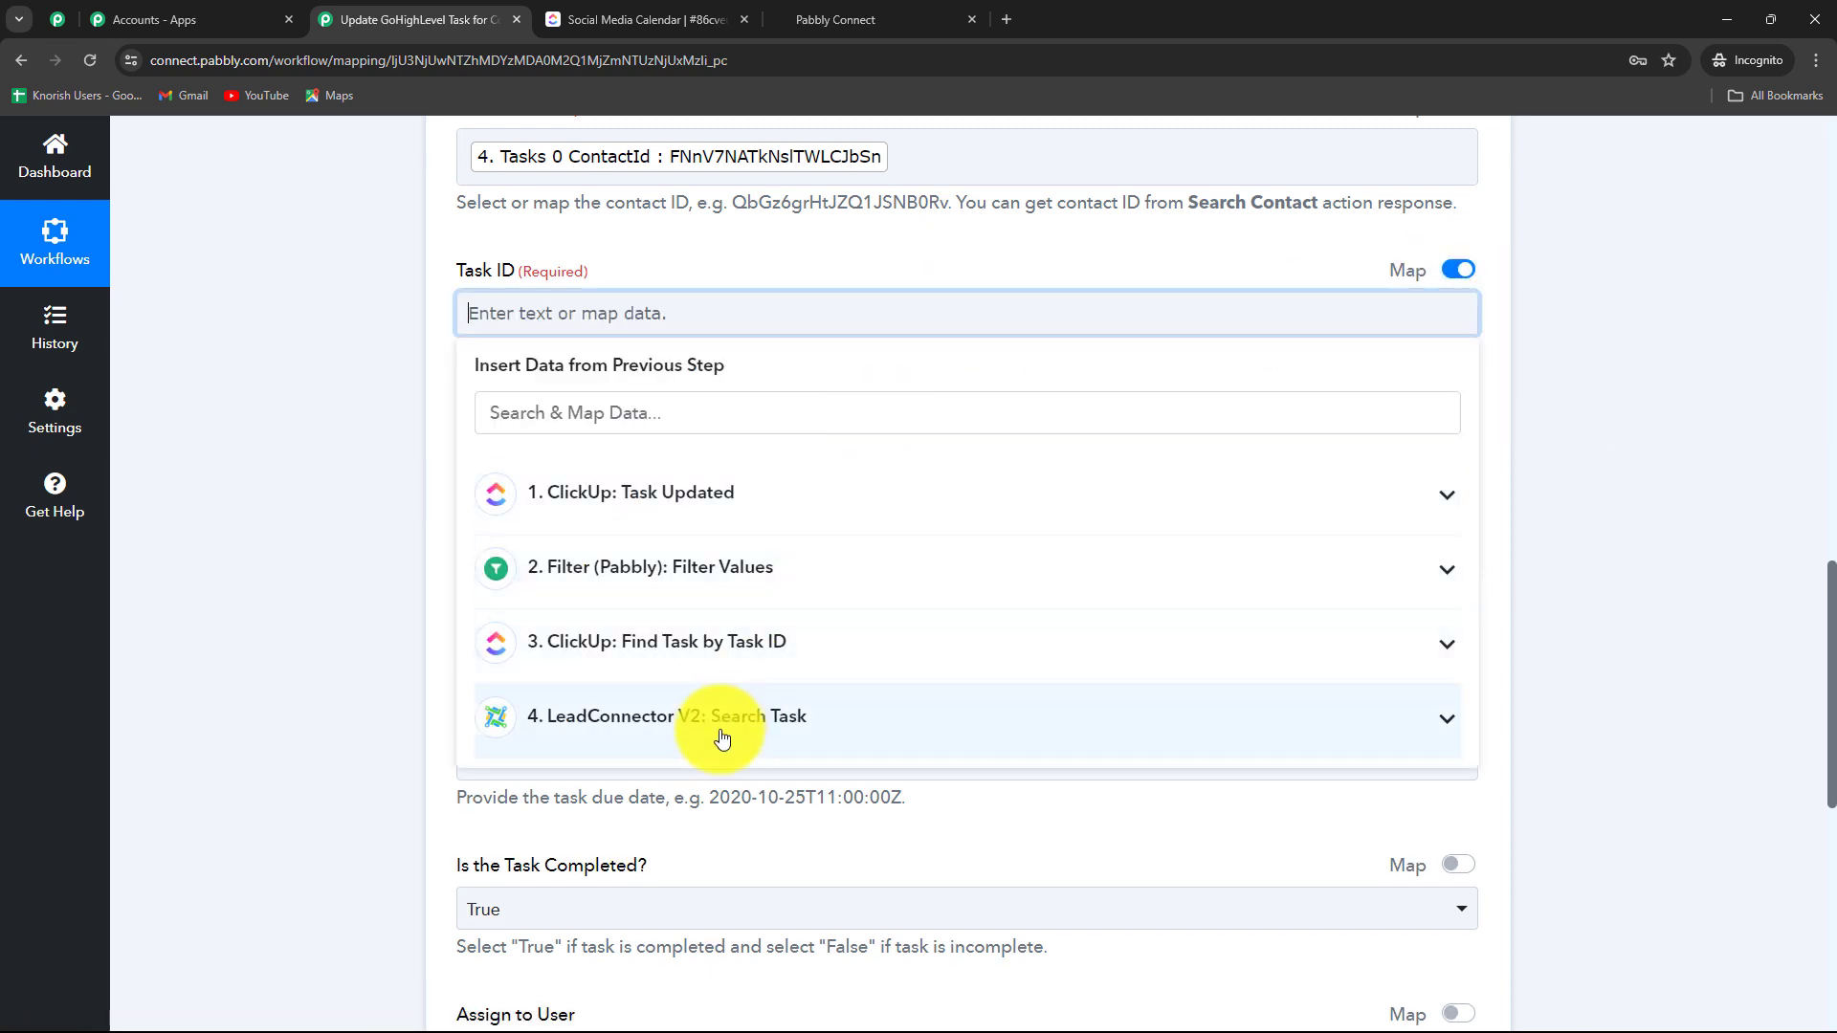
click(723, 736)
scroll(686, 829, down, 1)
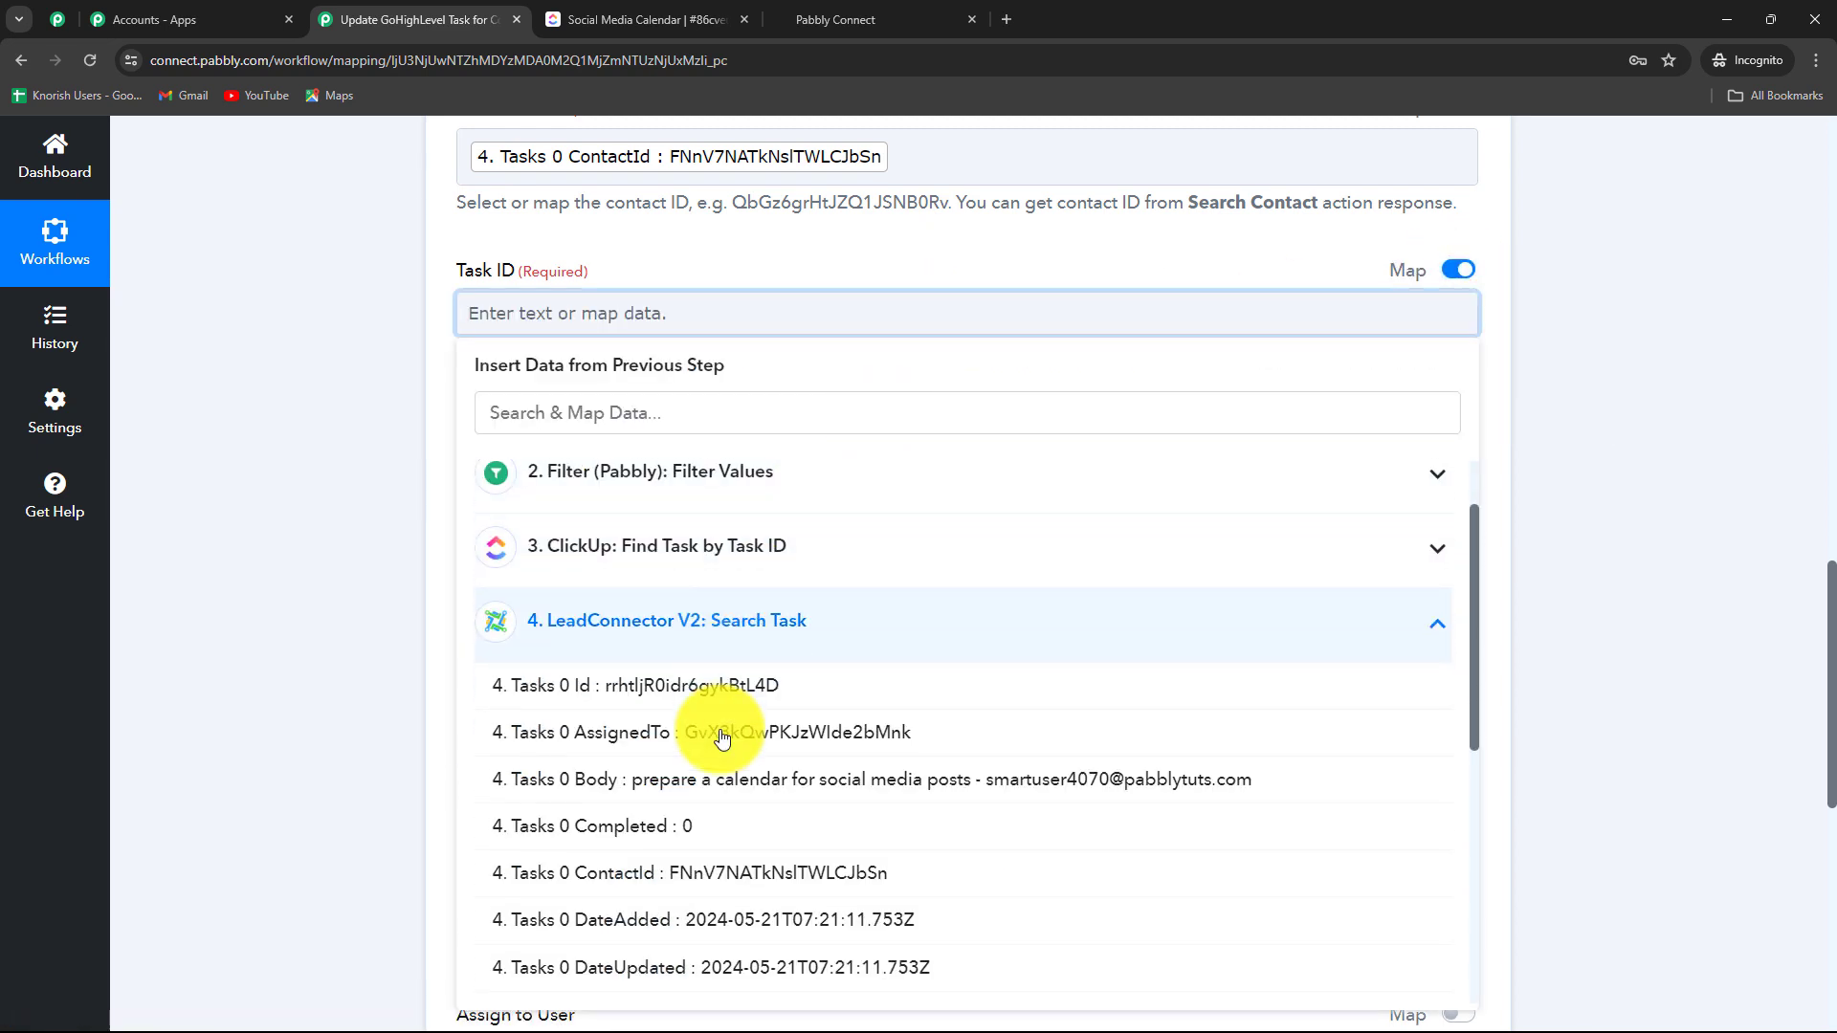
click(680, 706)
click(422, 606)
- Map the Title to Tasks 0 Title and the Description to Tasks 0 Body from the Search Task step
scroll(411, 517, up, 3)
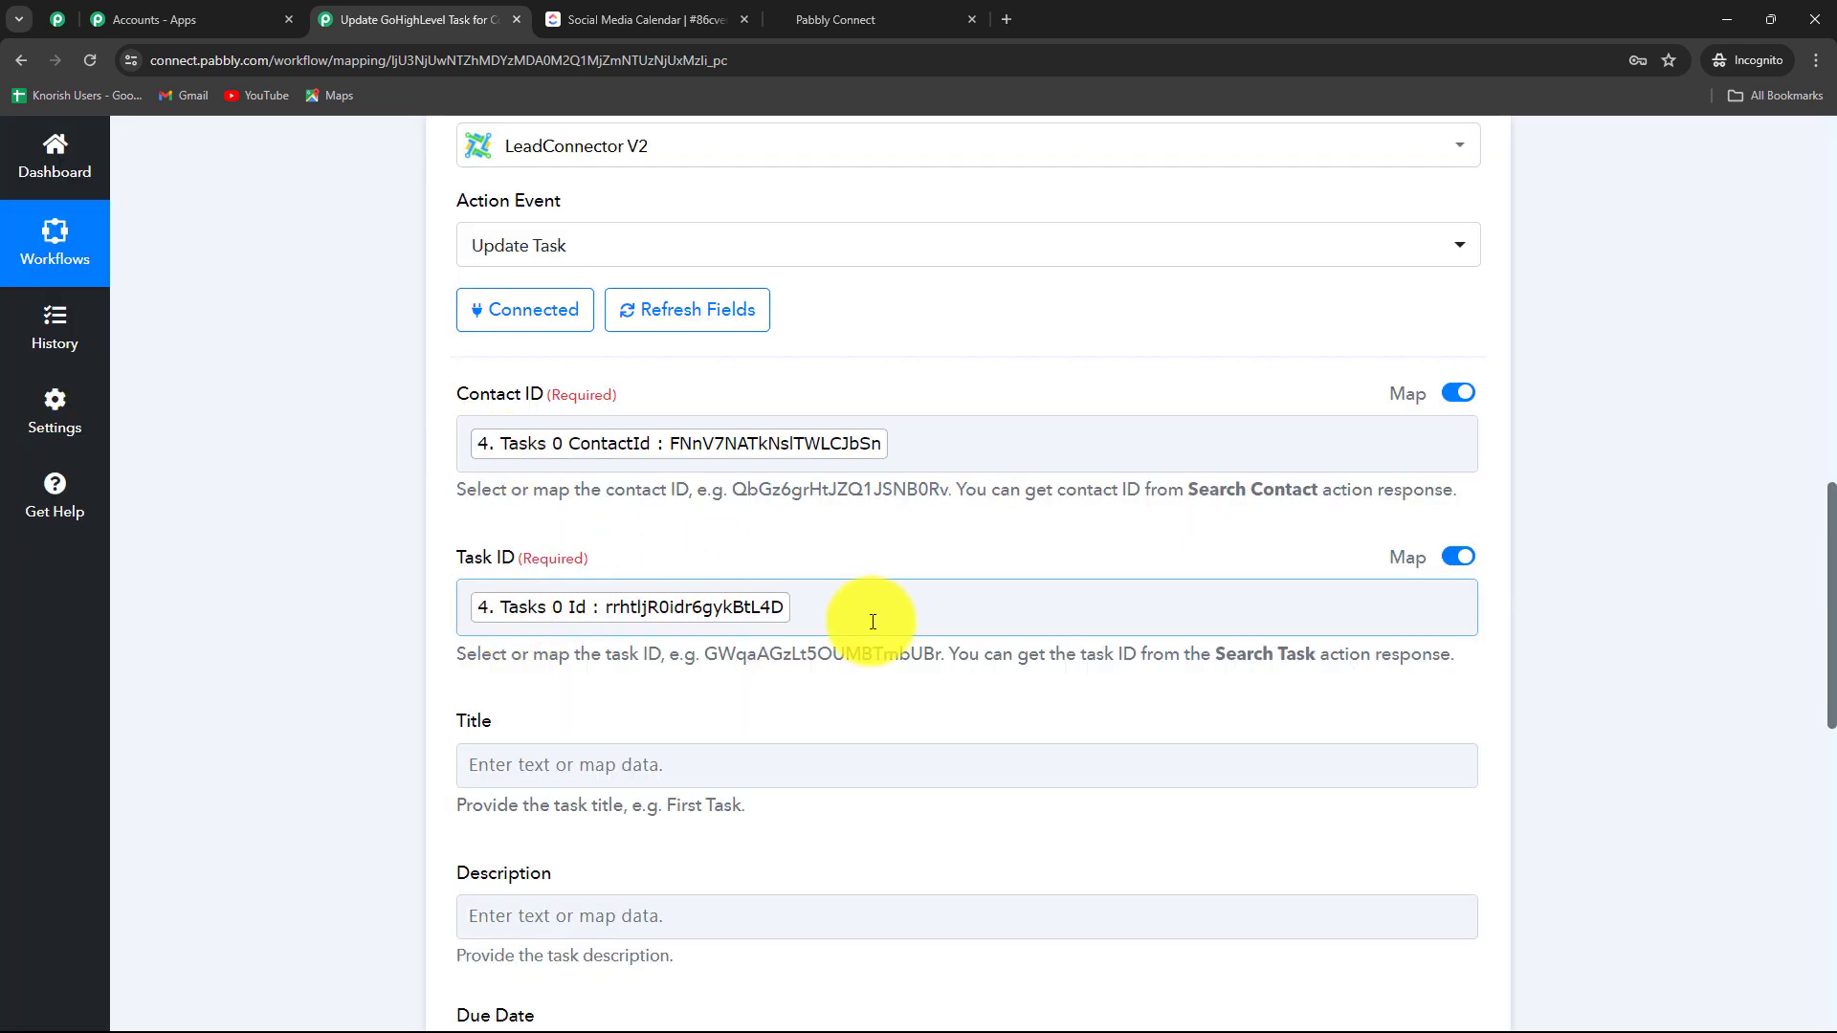
scroll(873, 620, down, 4)
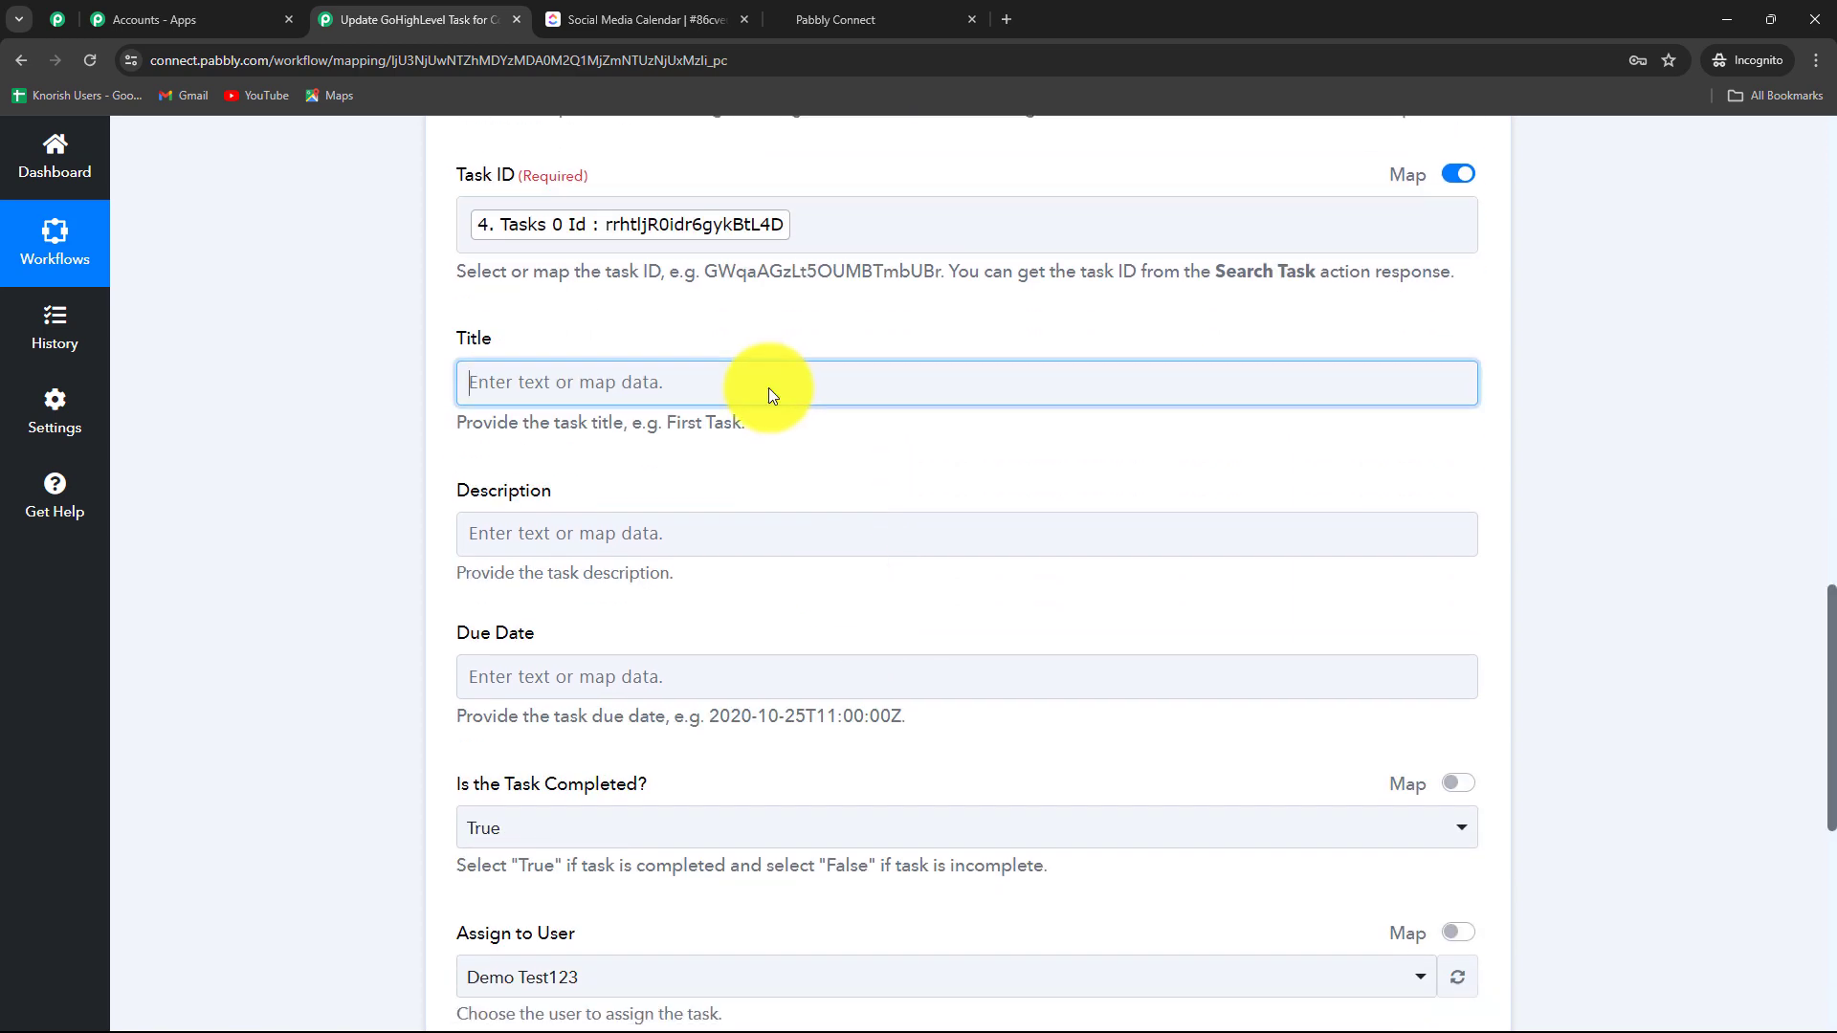
click(772, 380)
click(699, 689)
scroll(708, 698, down, 2)
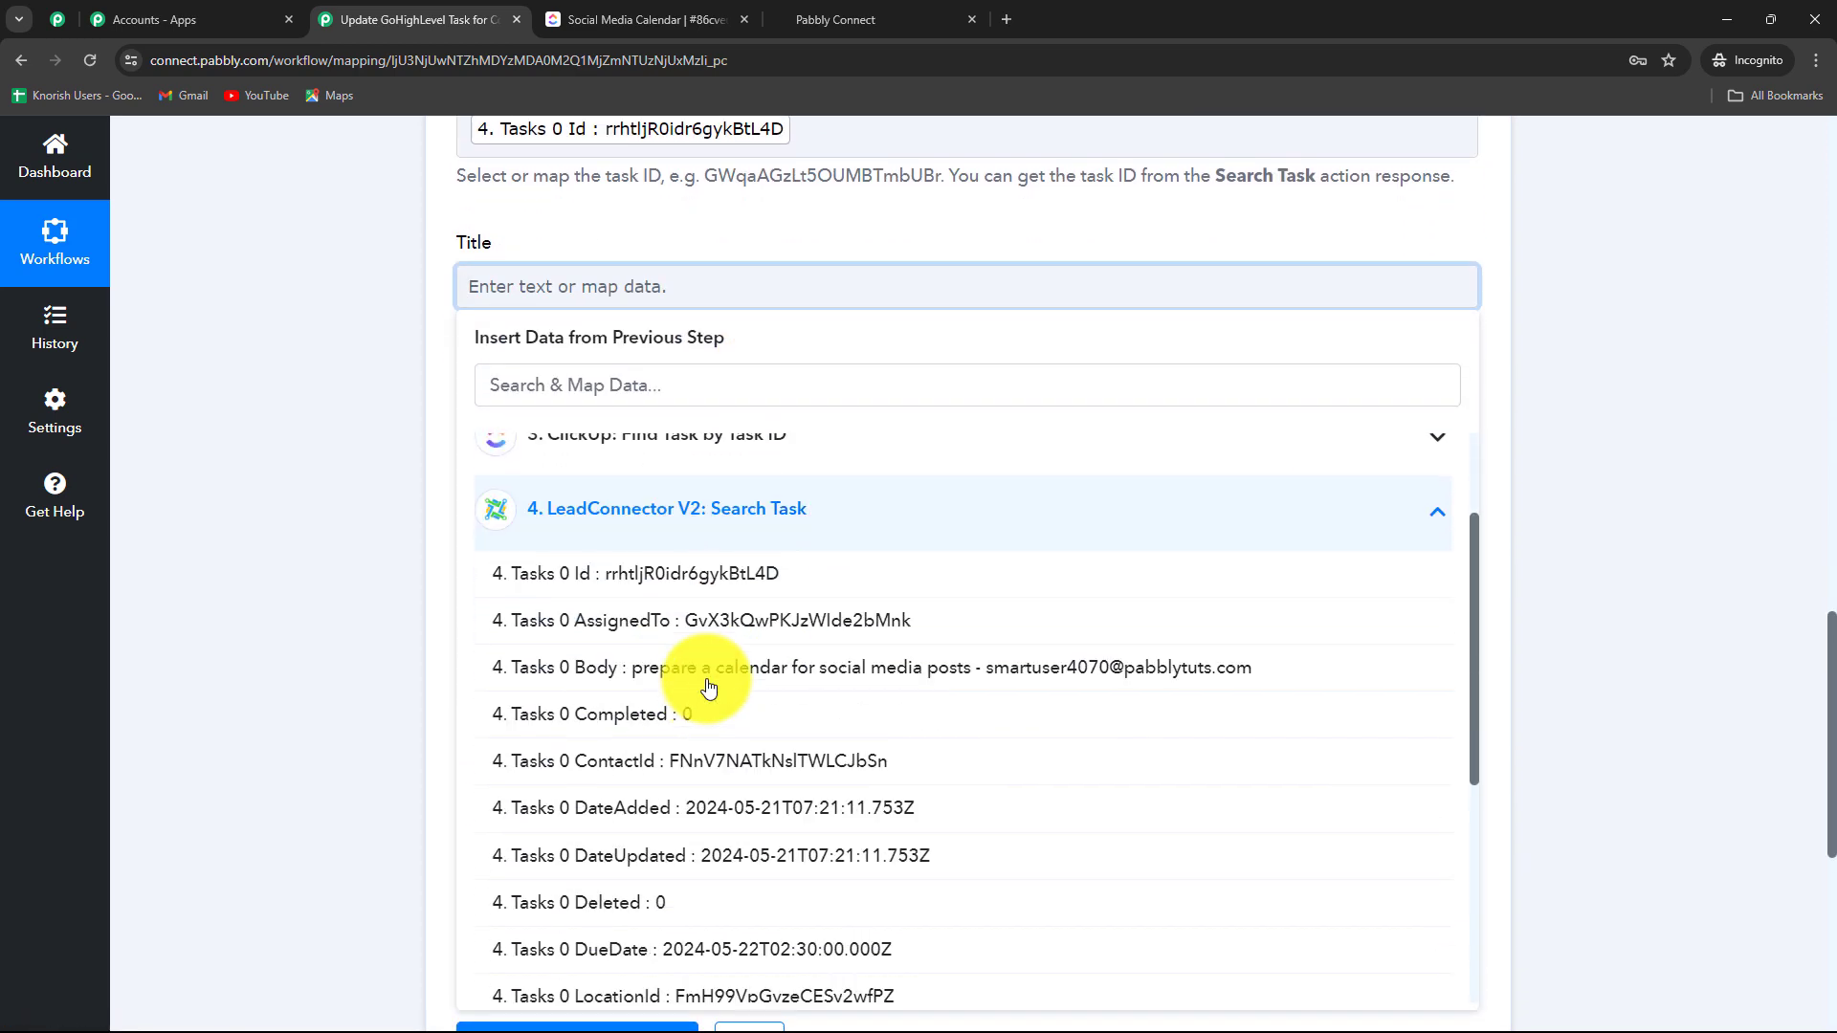
scroll(766, 765, down, 4)
click(669, 648)
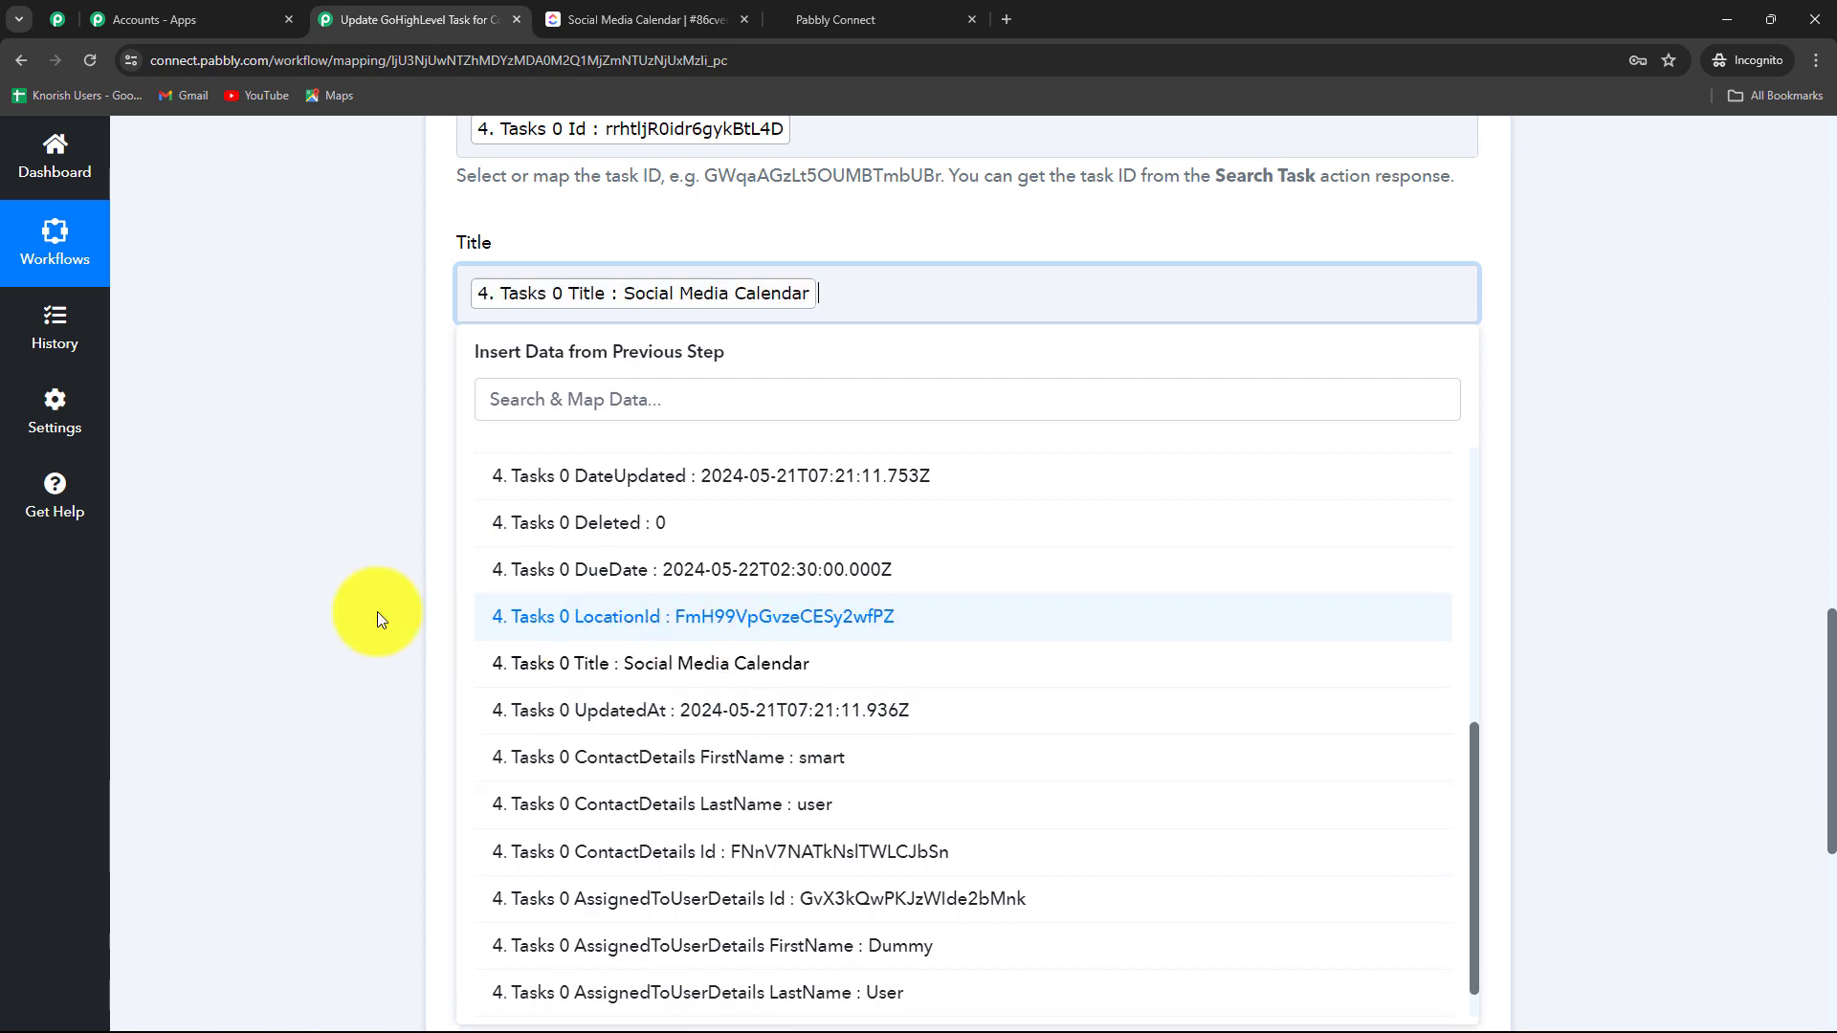
click(373, 611)
scroll(617, 314, down, 3)
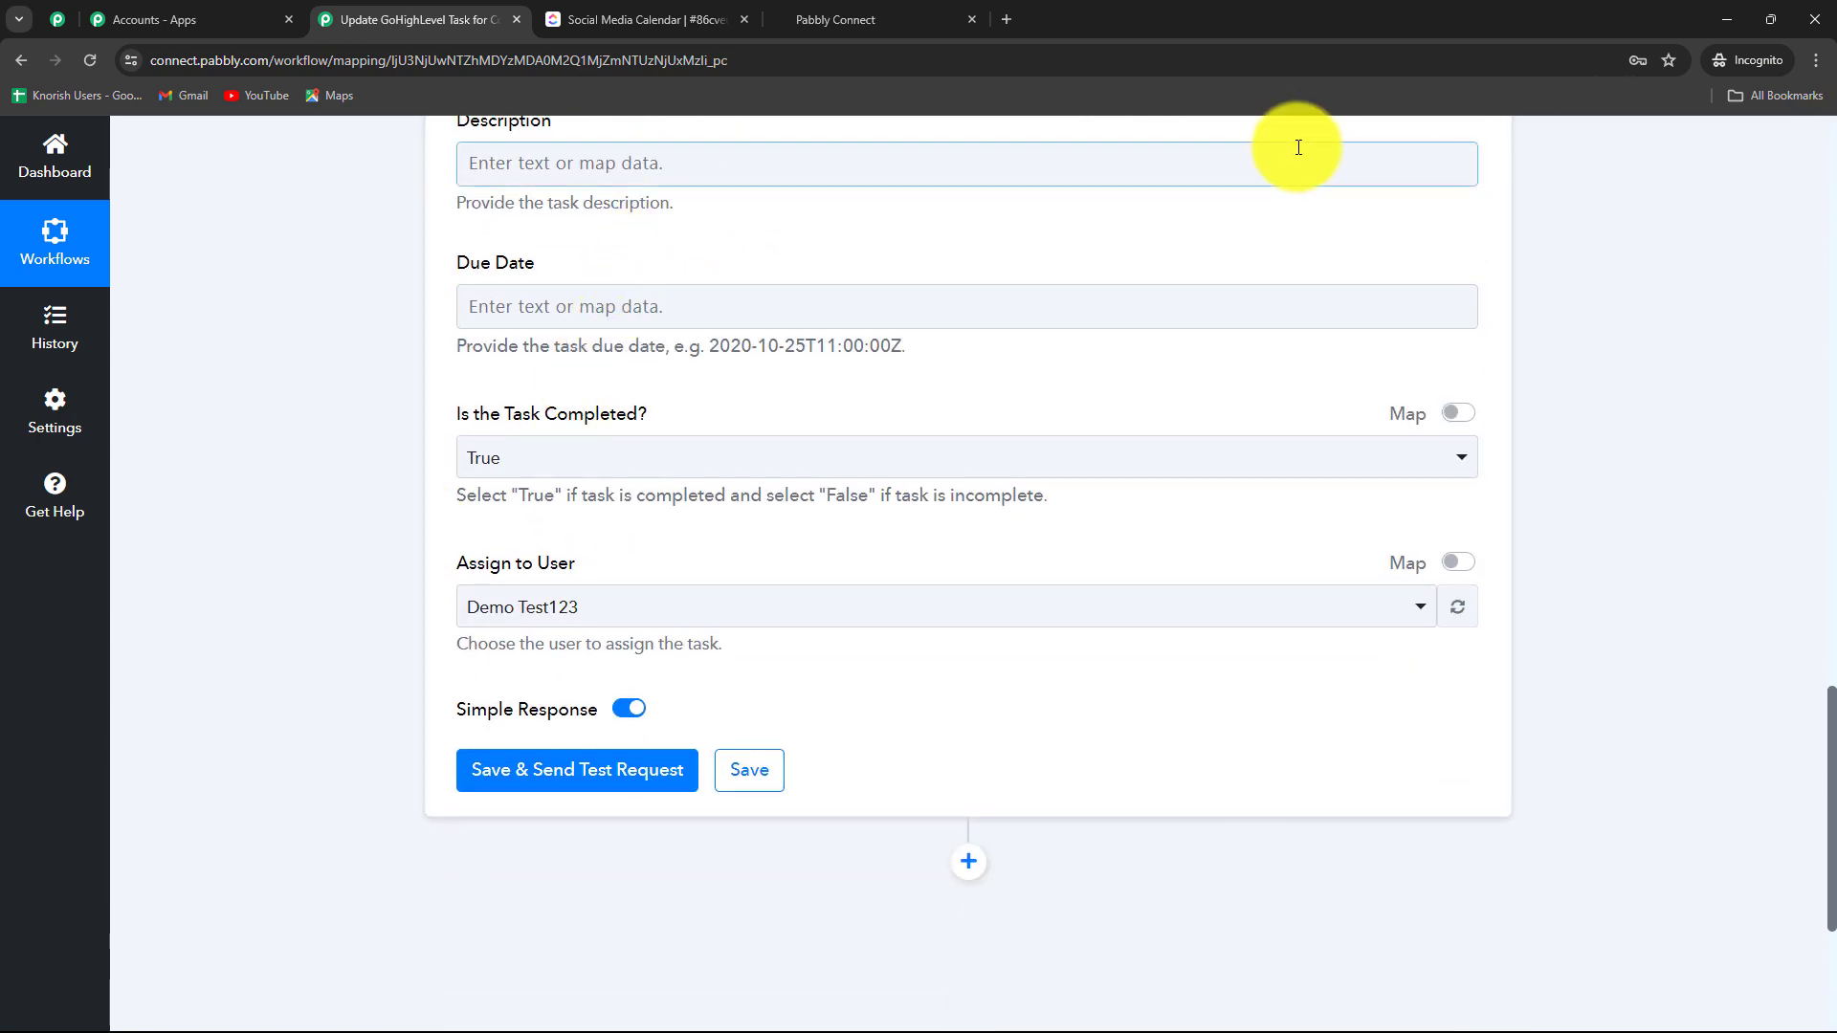
click(984, 176)
click(421, 539)
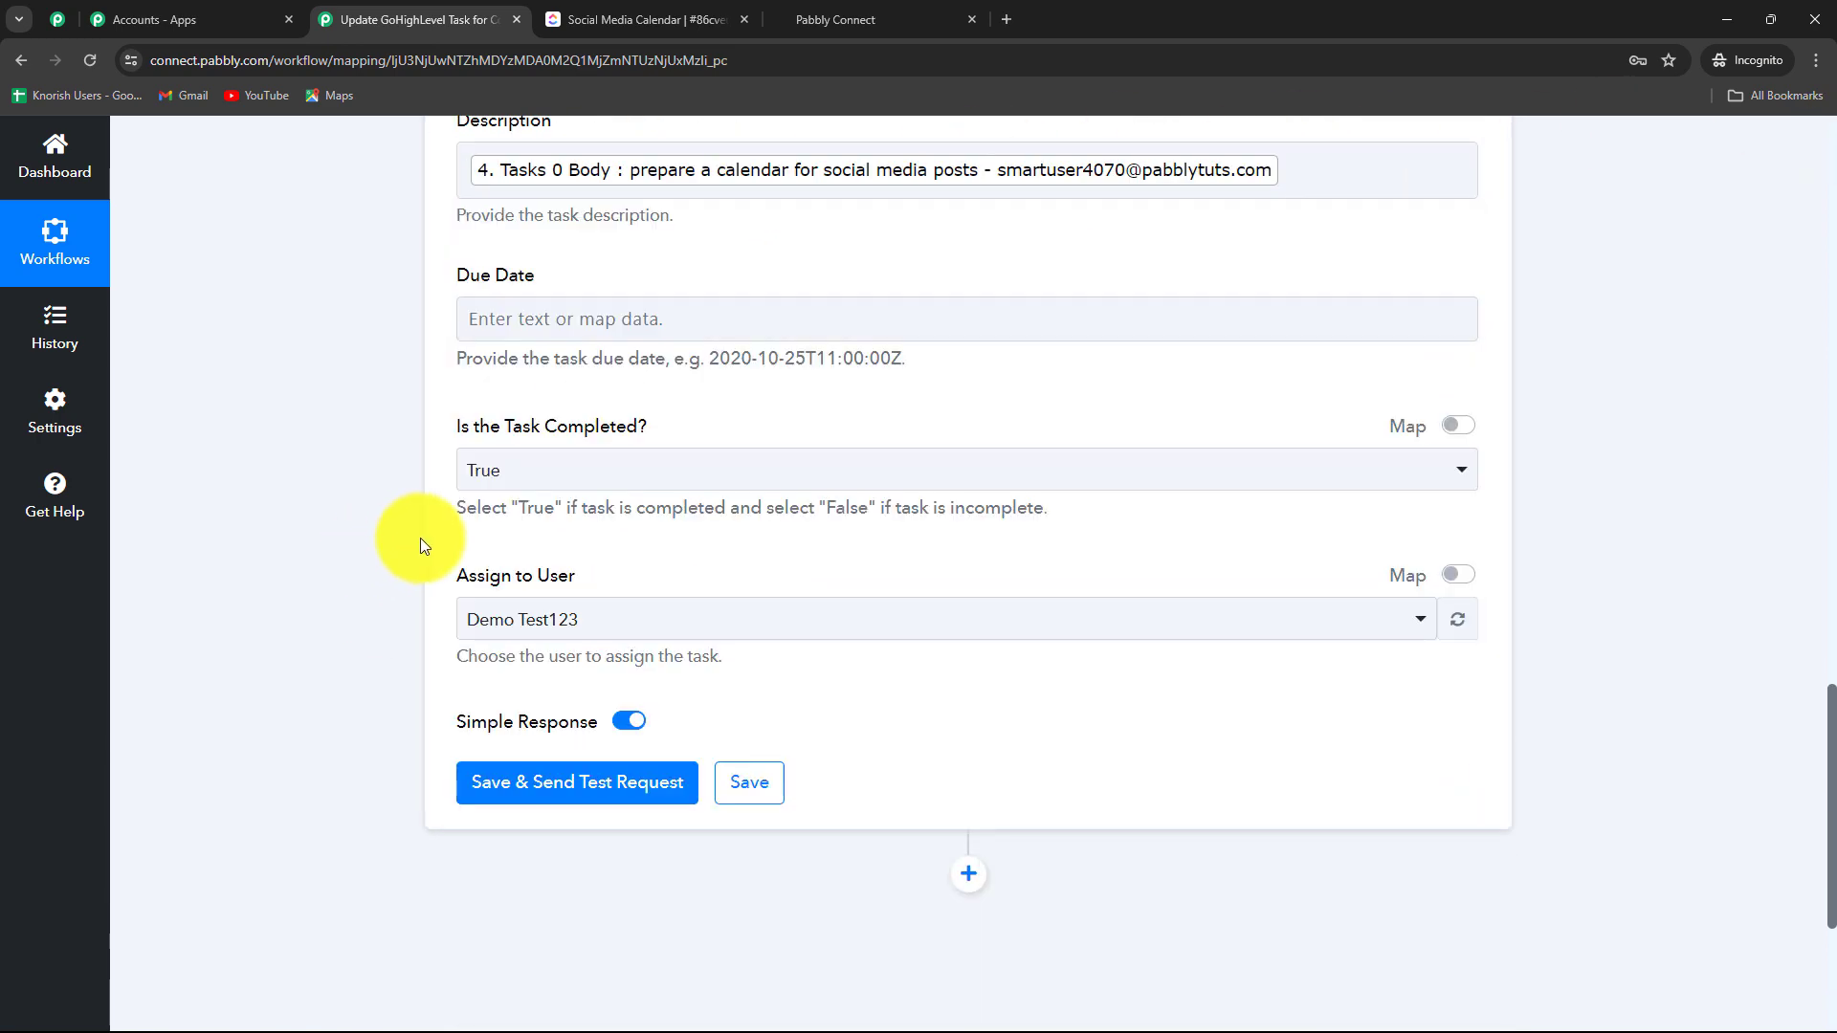
- Assign the task to Dummy User, and save and send the Update Task test request
scroll(421, 542, down, 2)
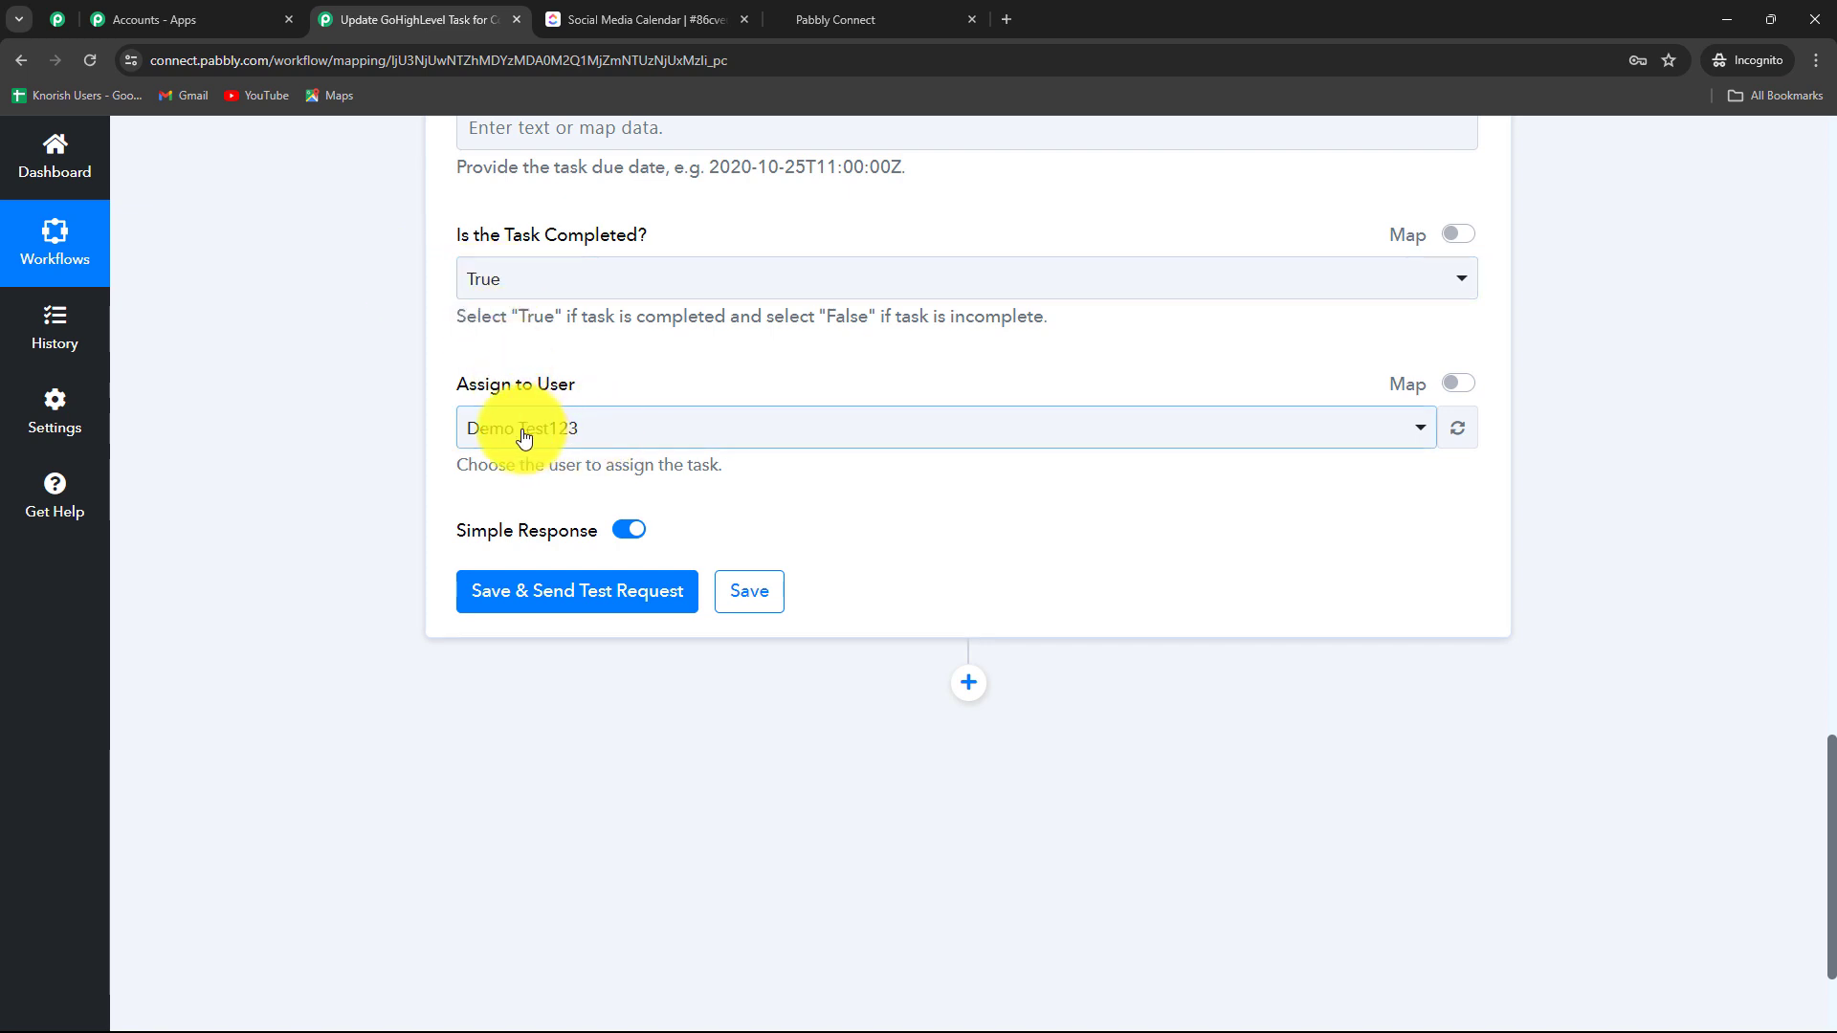
click(616, 437)
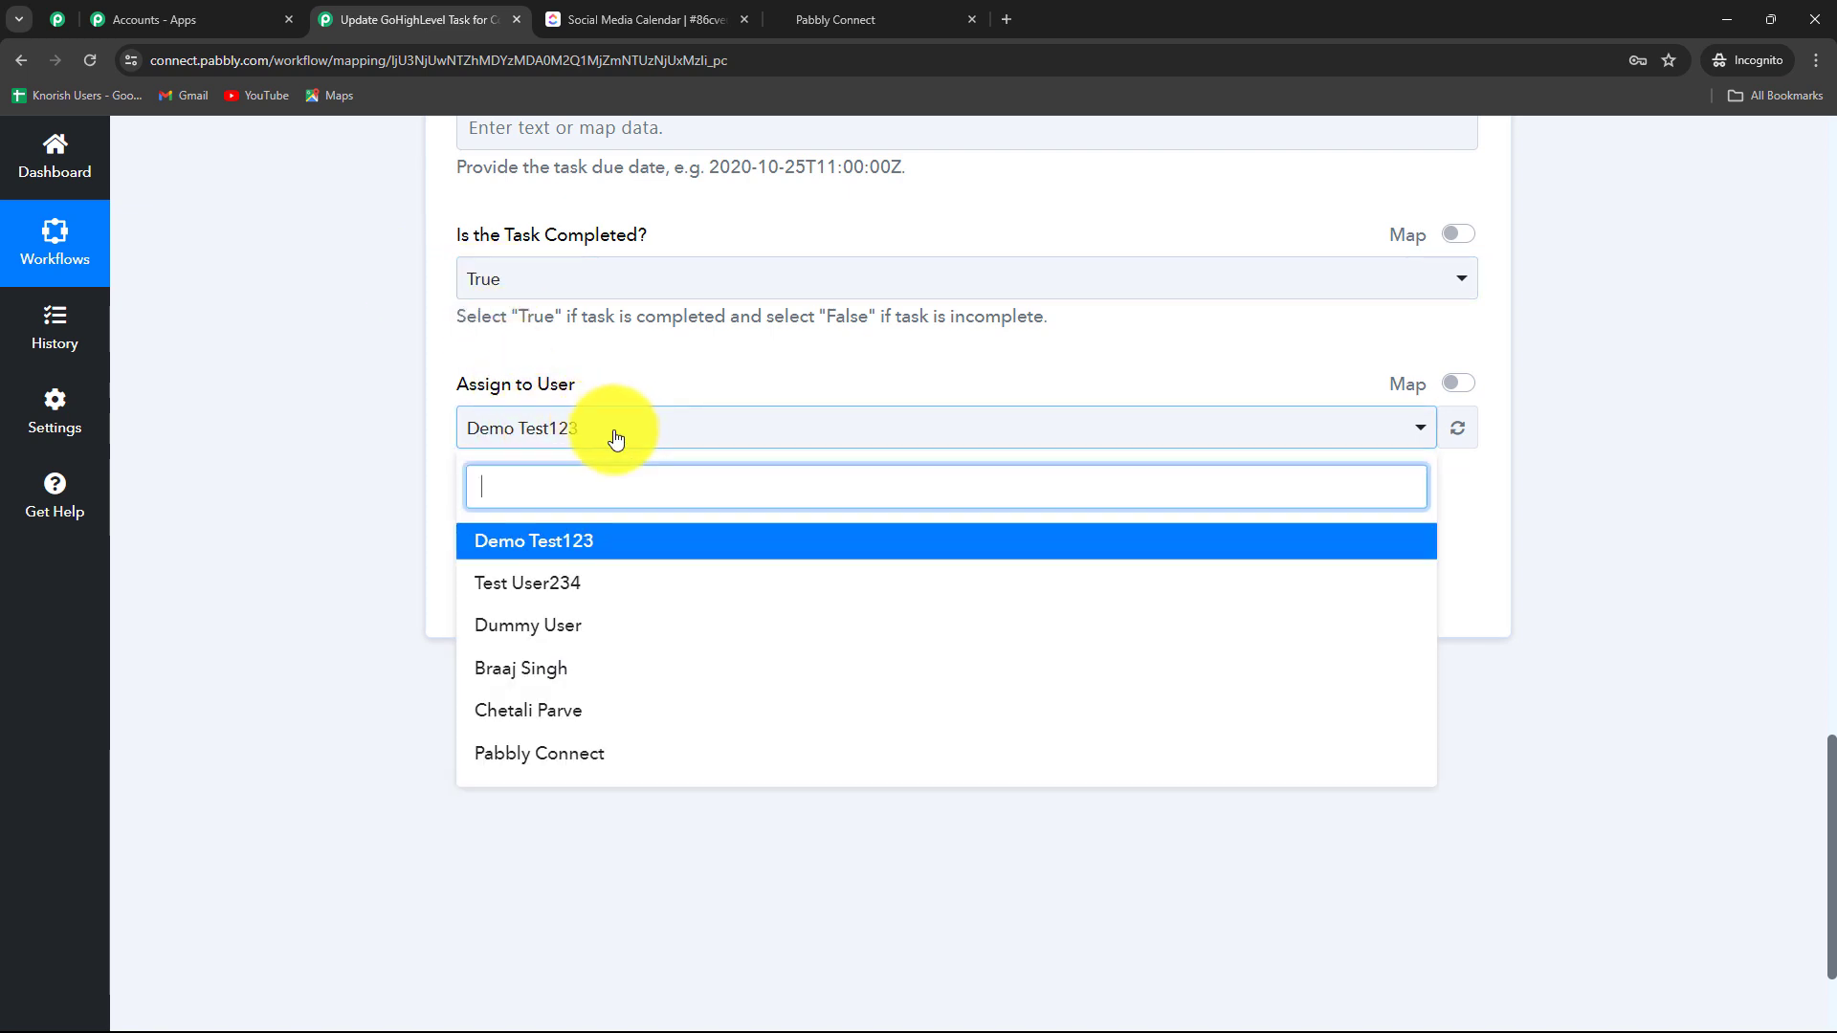
click(599, 638)
click(624, 497)
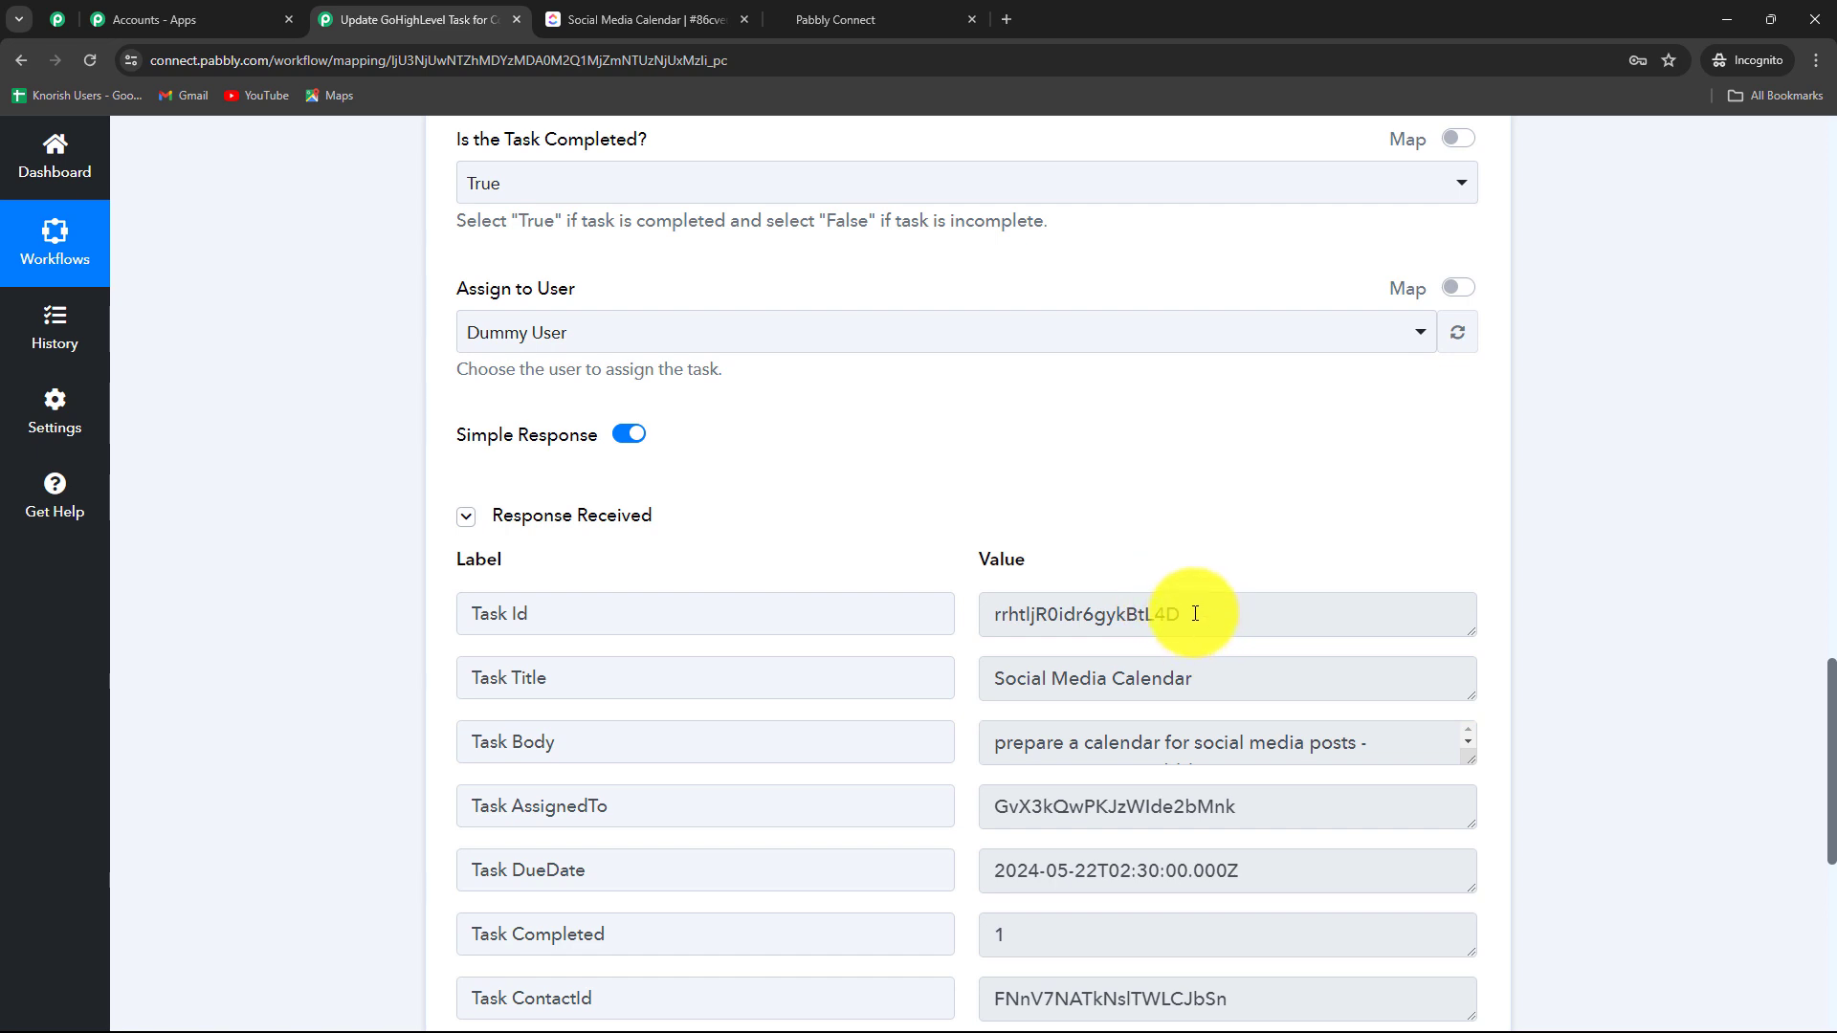
- Review the task ID in the Update Task response and check the Social Media Calendar task's status in the GoHighLevel task list
drag(1195, 614, 955, 615)
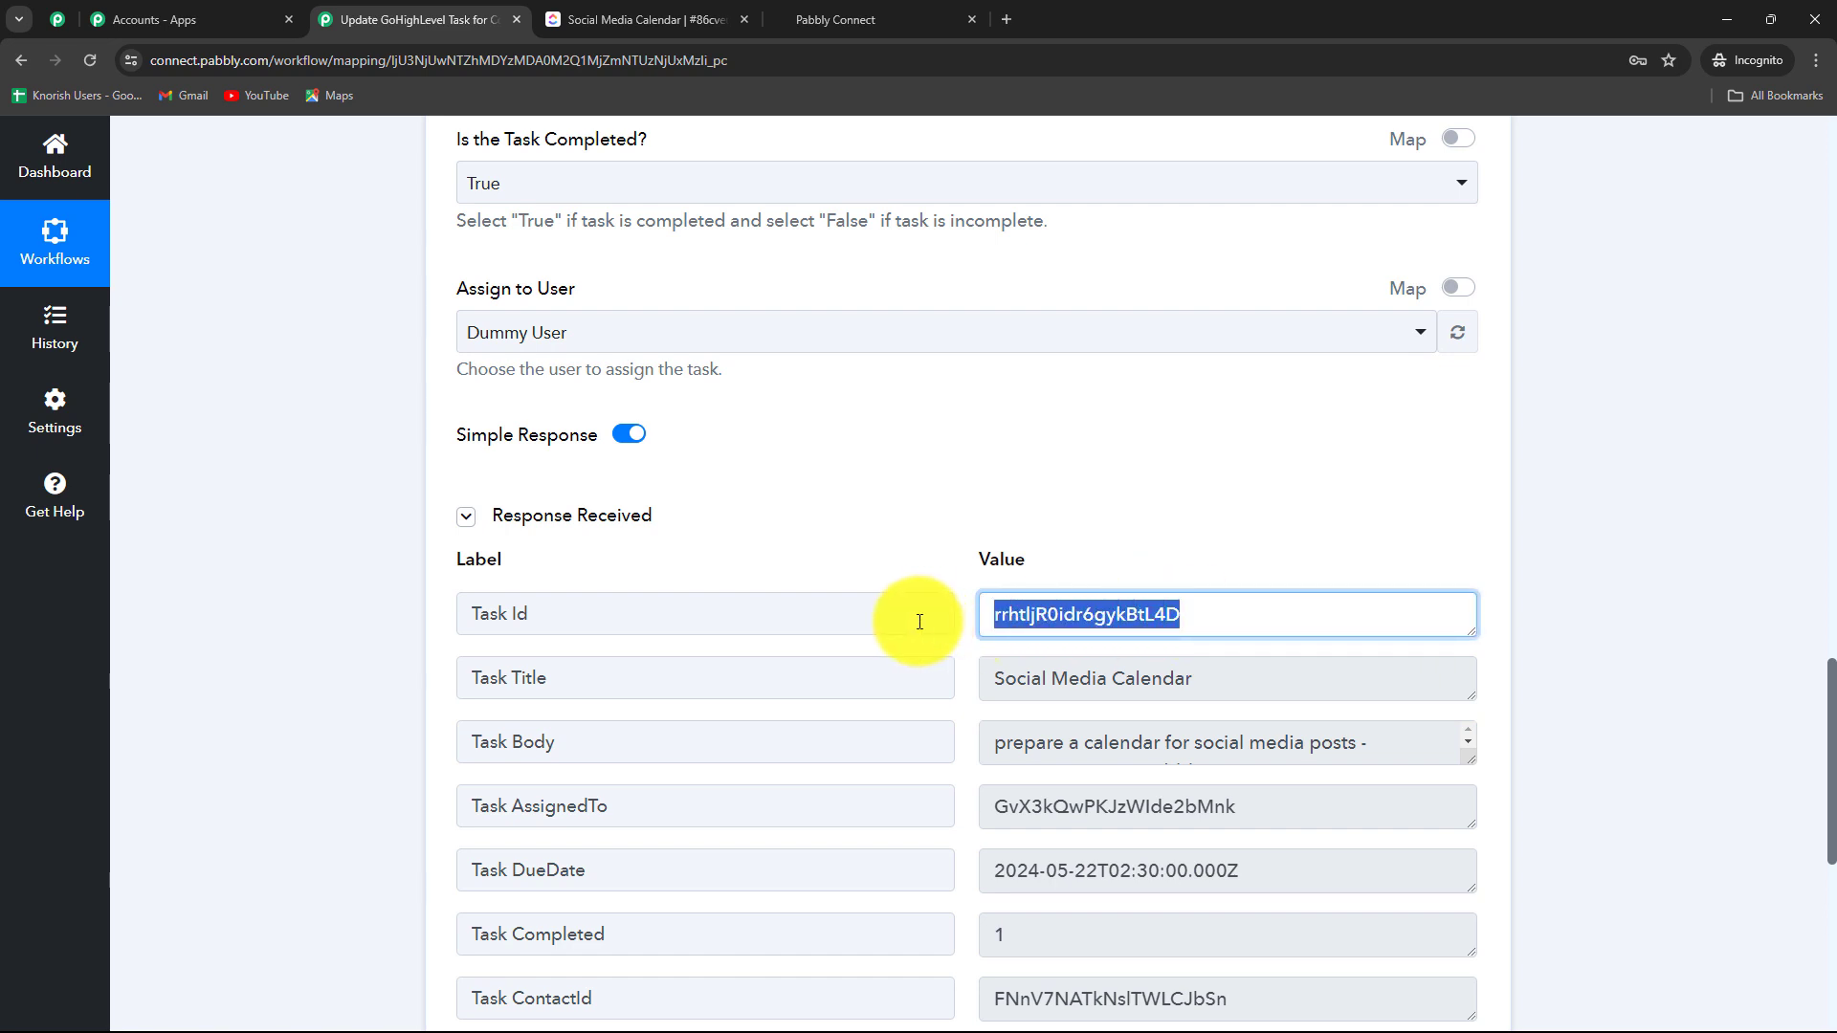
click(831, 26)
scroll(405, 585, down, 2)
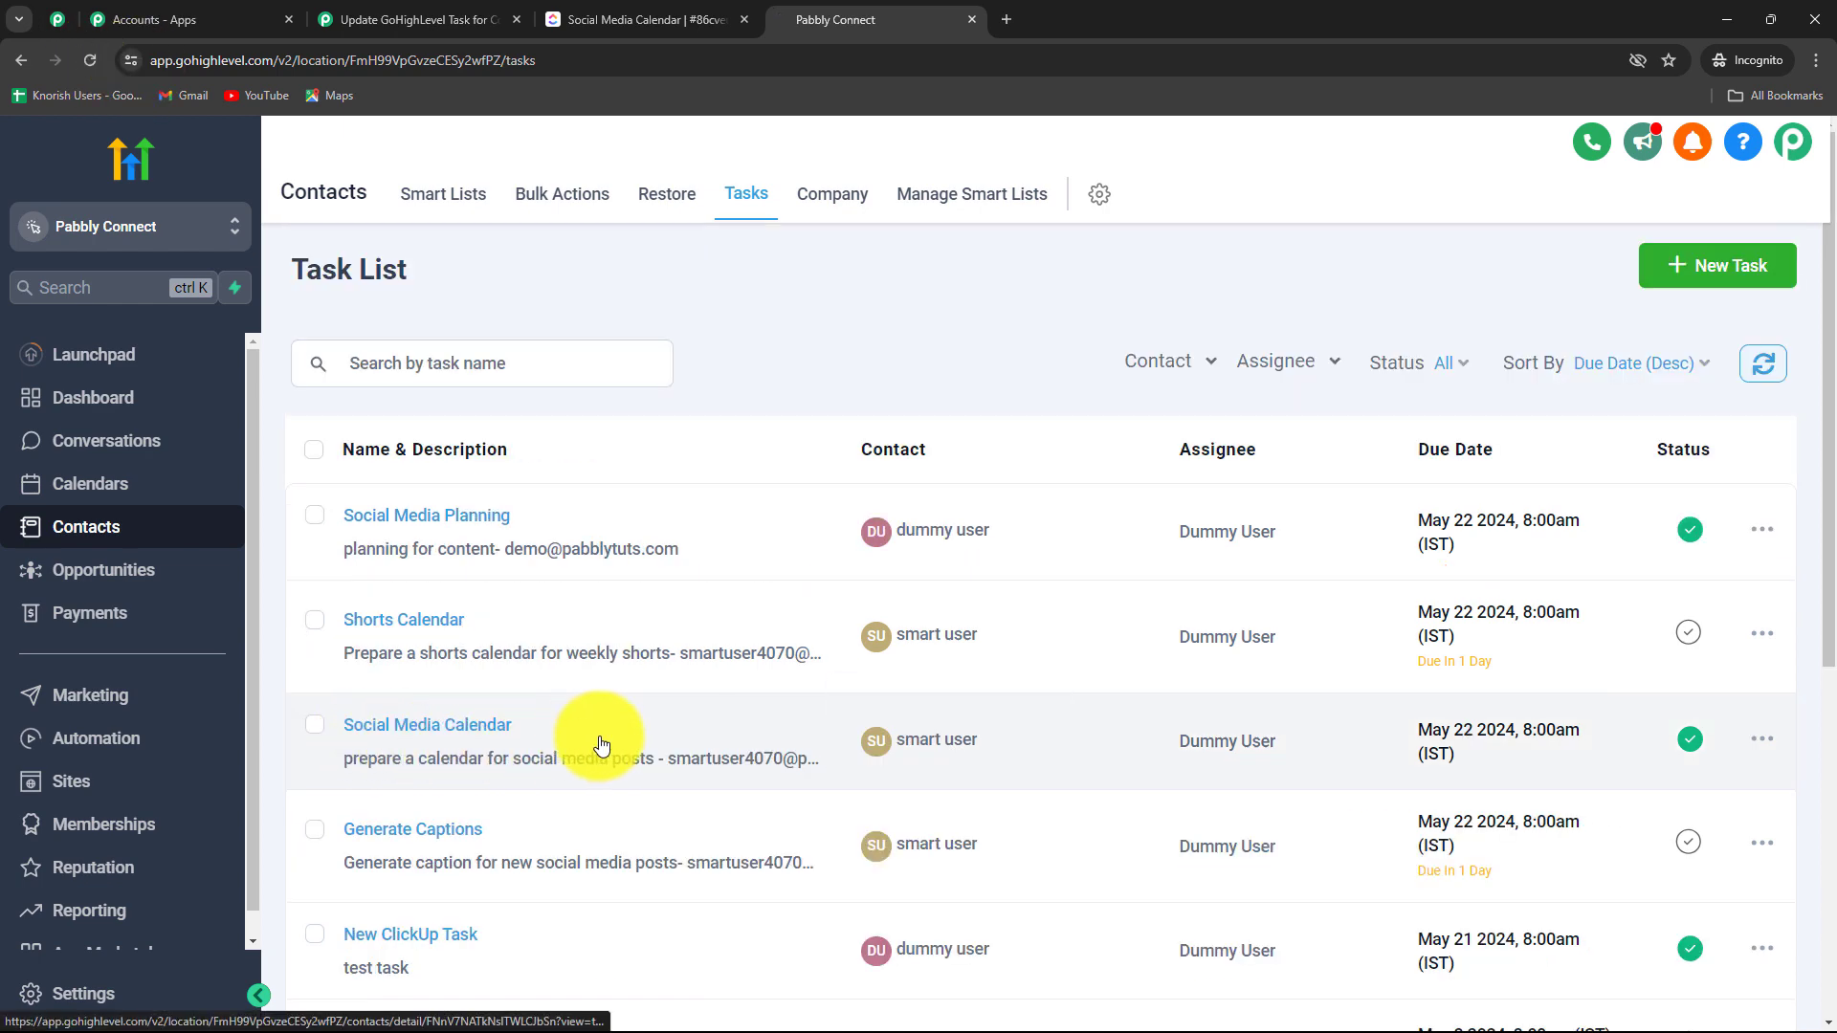
scroll(814, 700, down, 1)
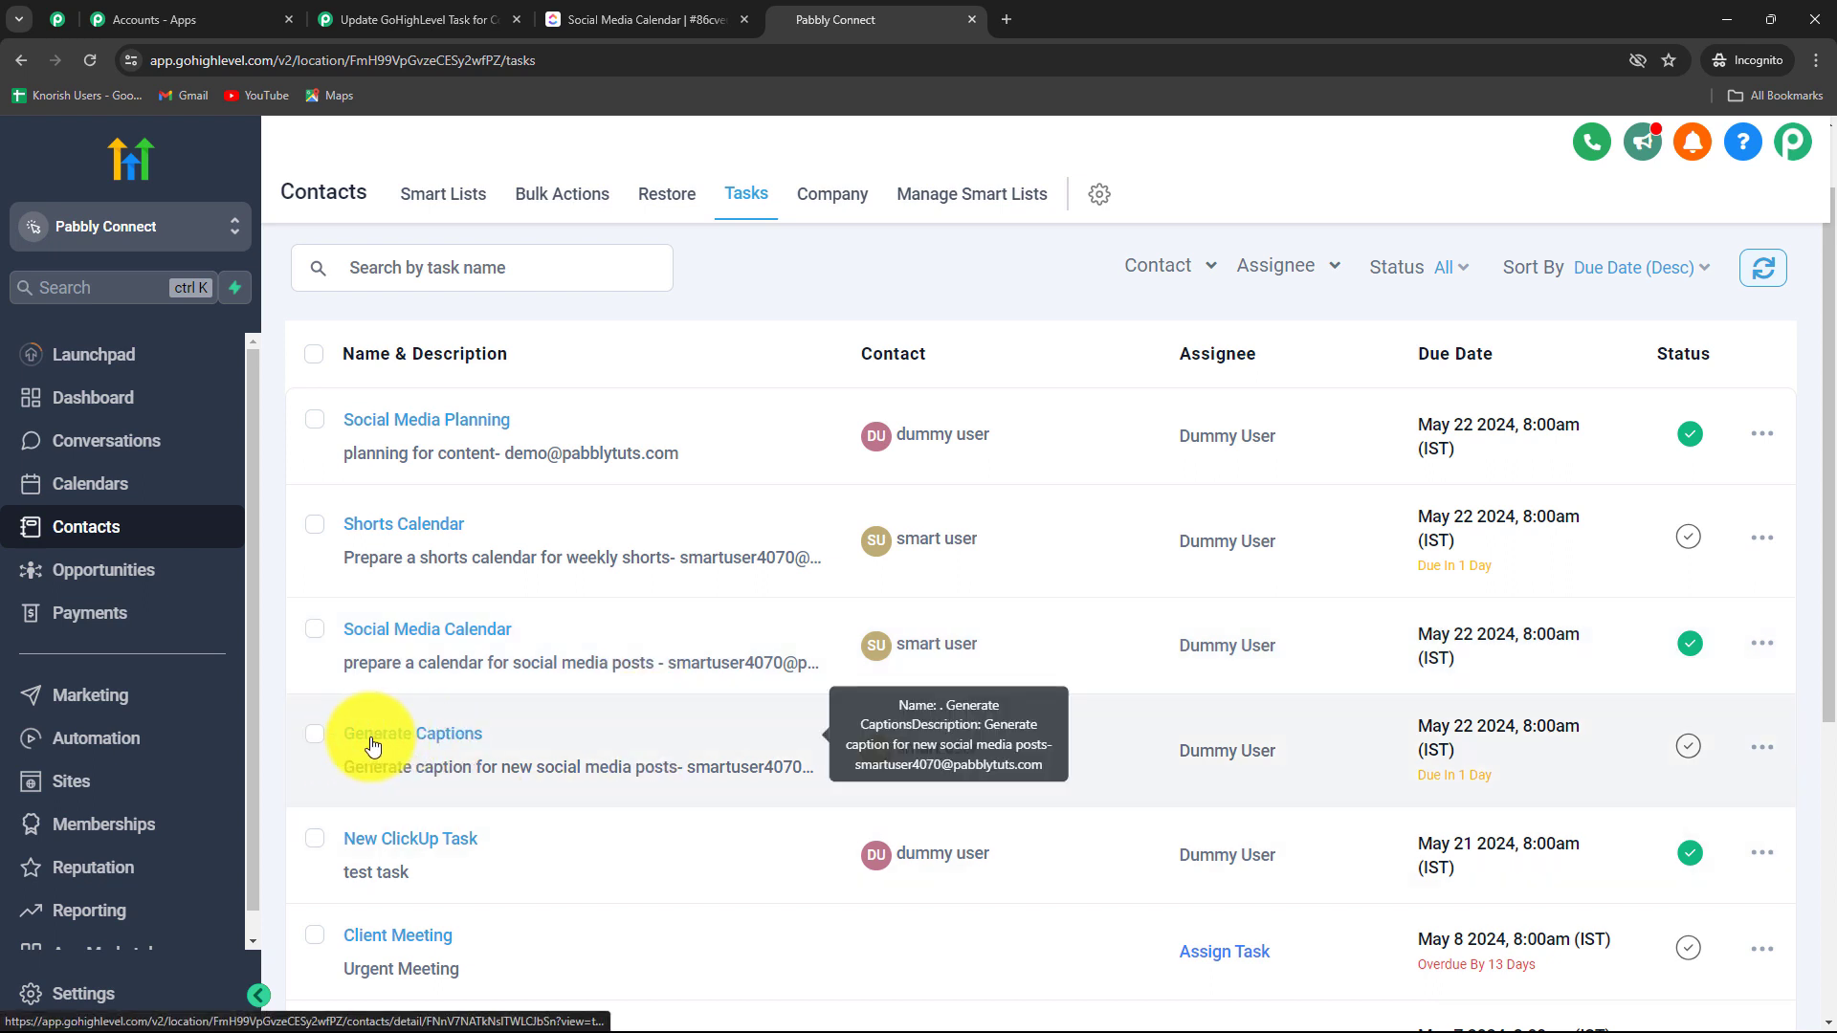
- Switch to ClickUp, mark the Generate Captions task as closed, and check the matching task's status in GoHighLevel
click(574, 20)
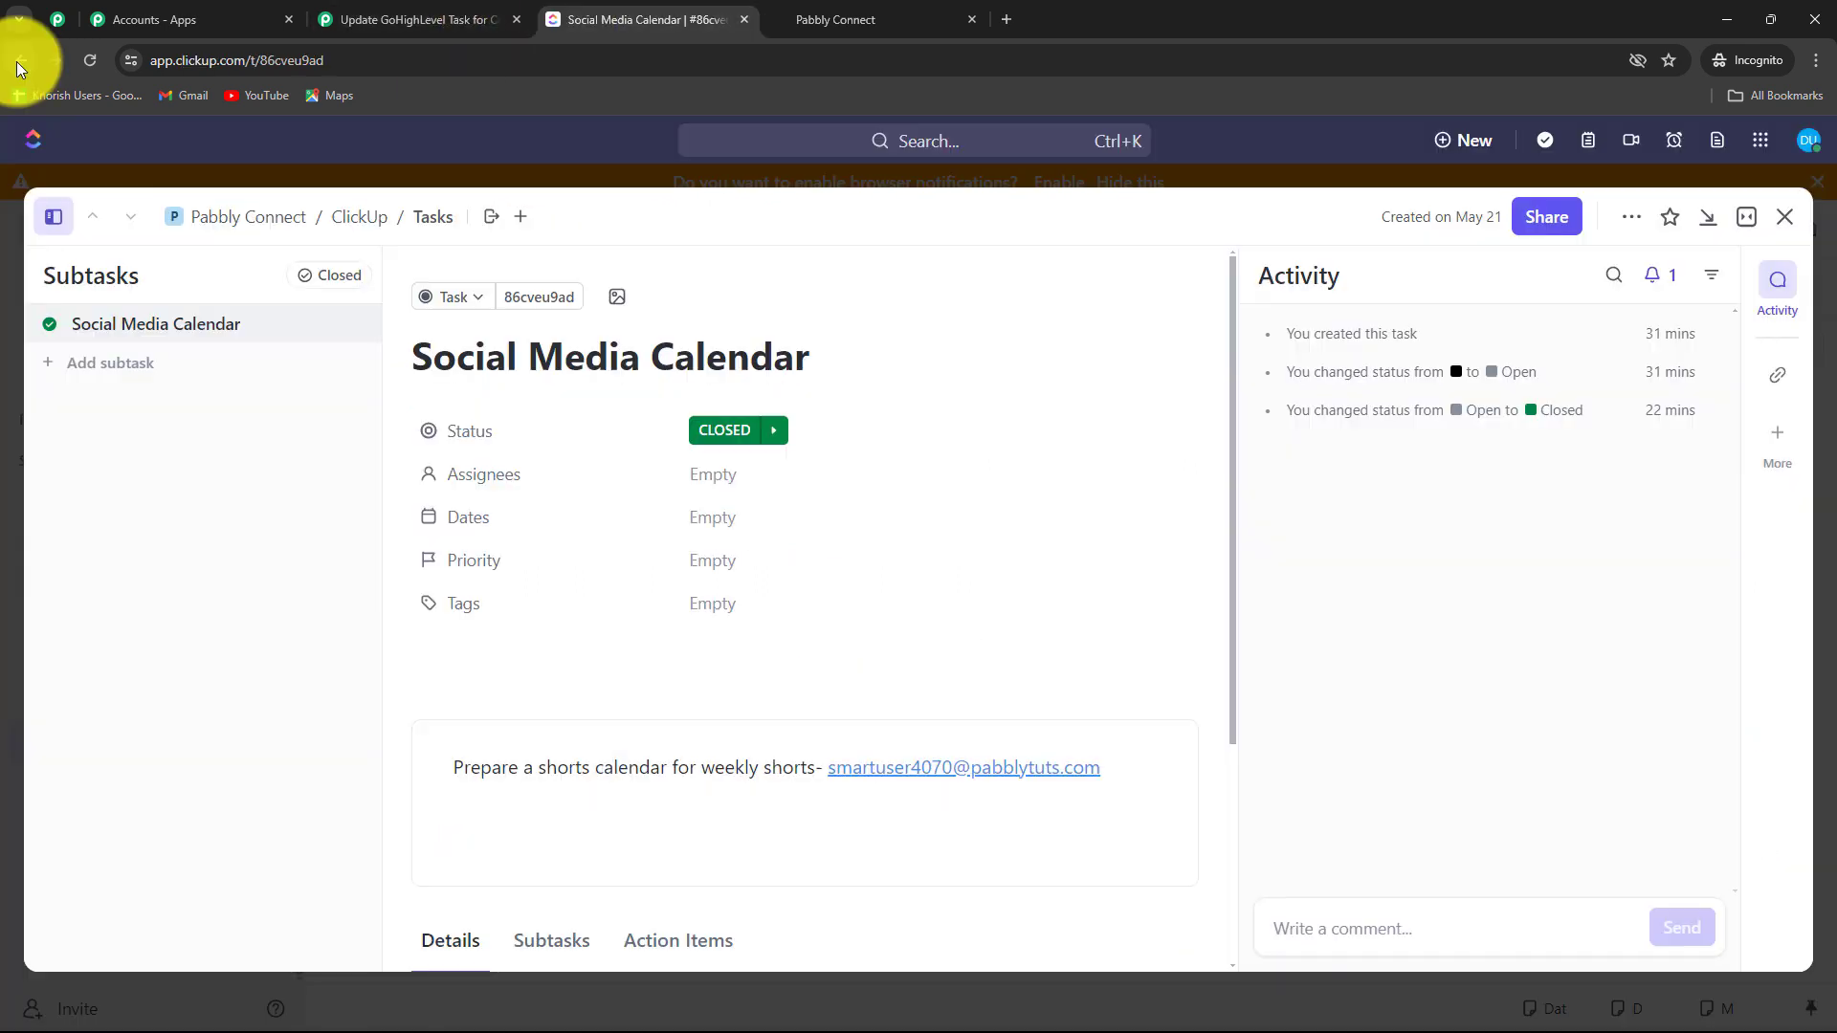
click(19, 60)
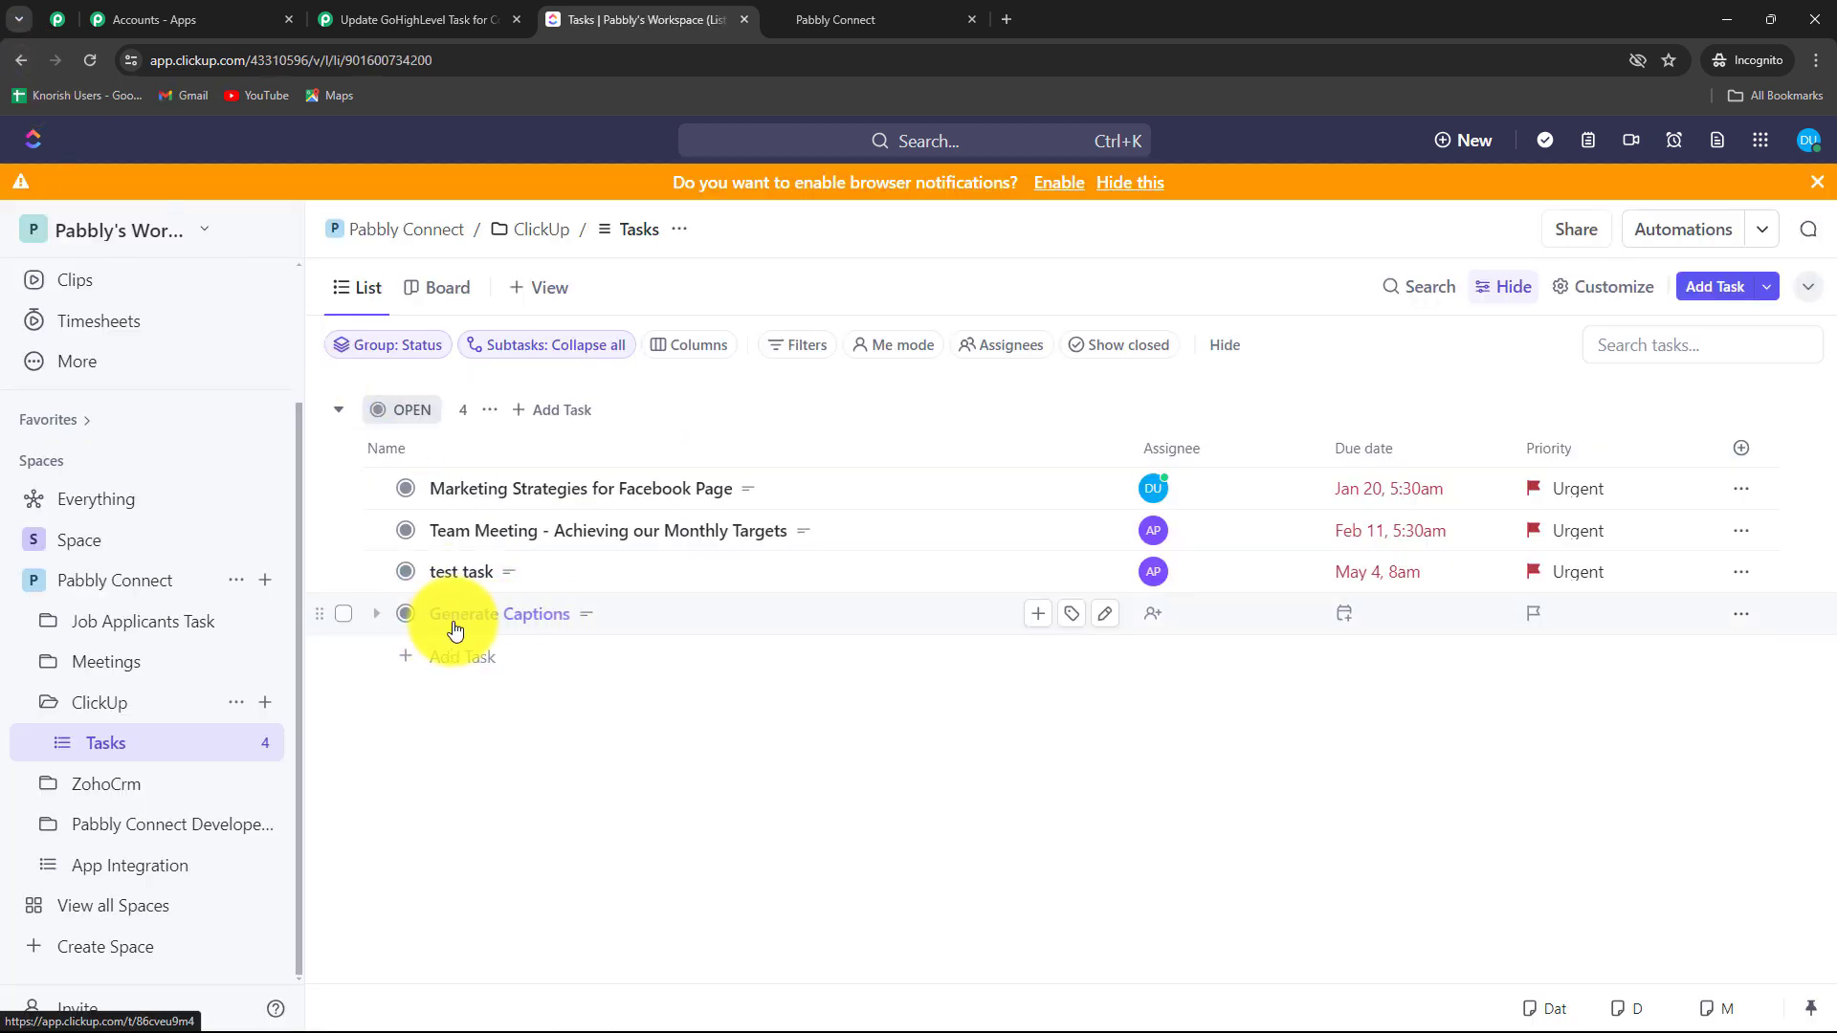
click(543, 617)
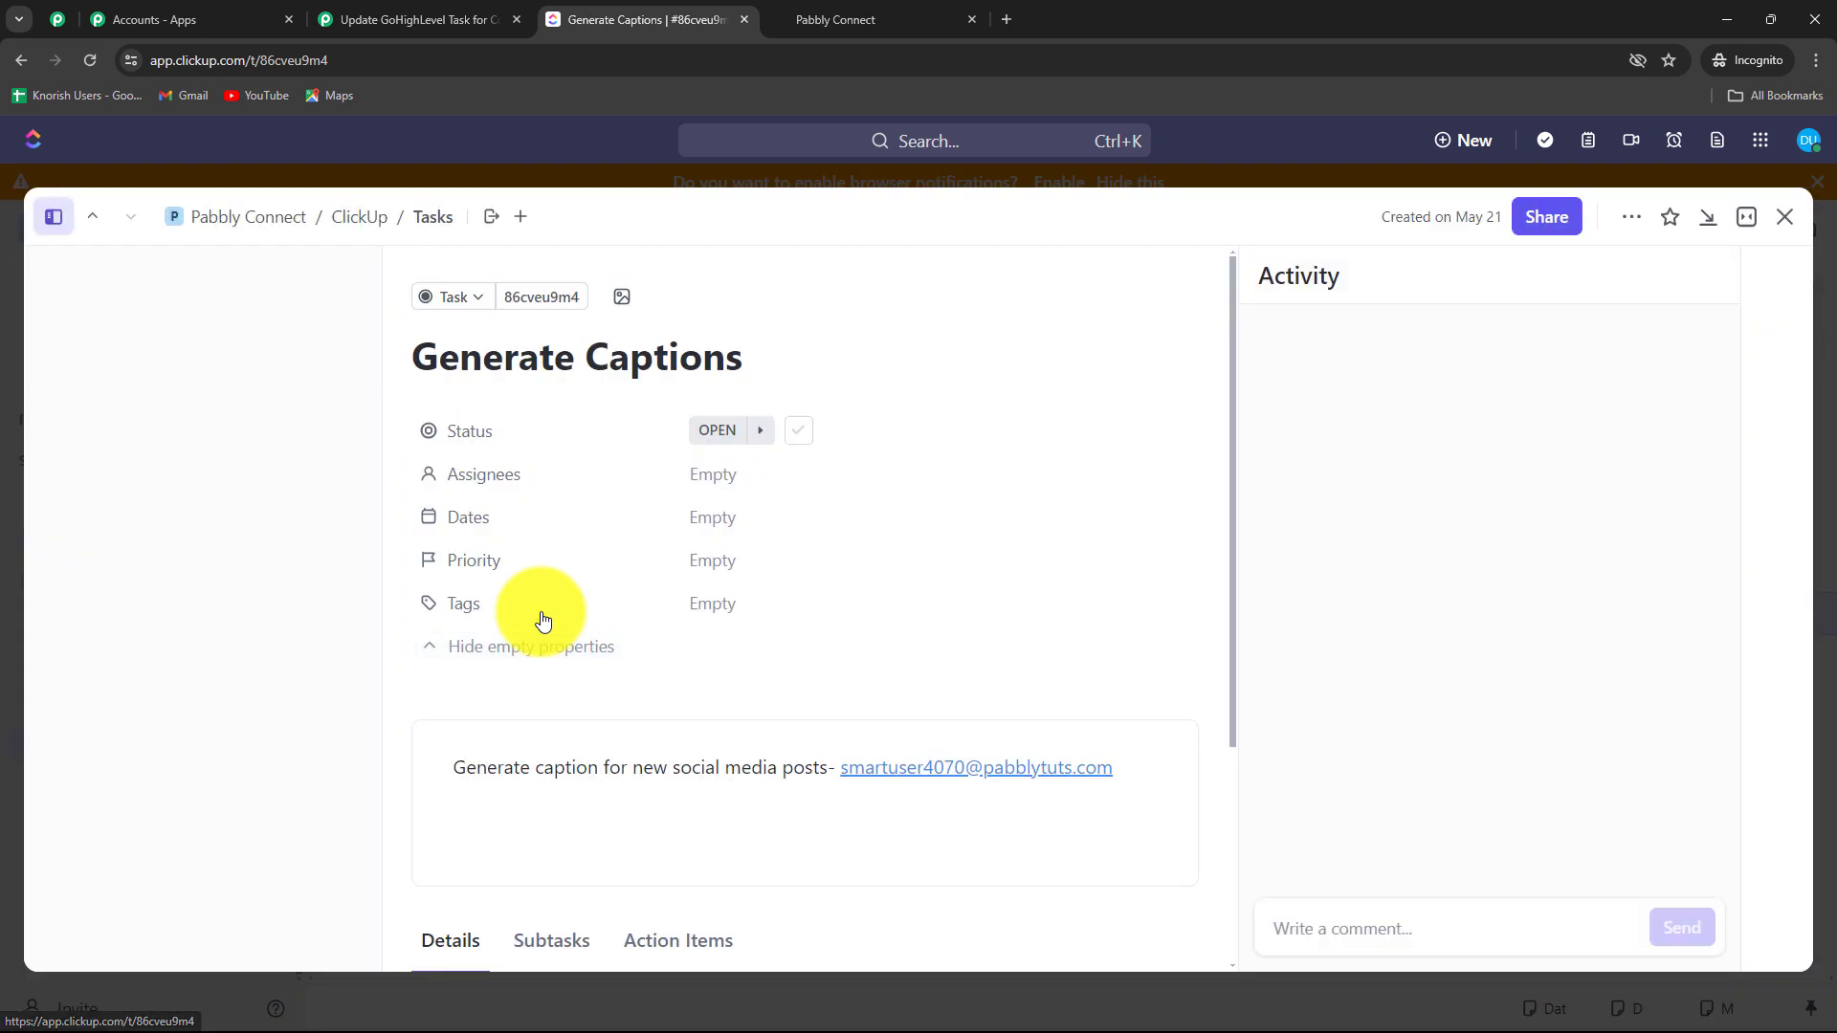
click(799, 438)
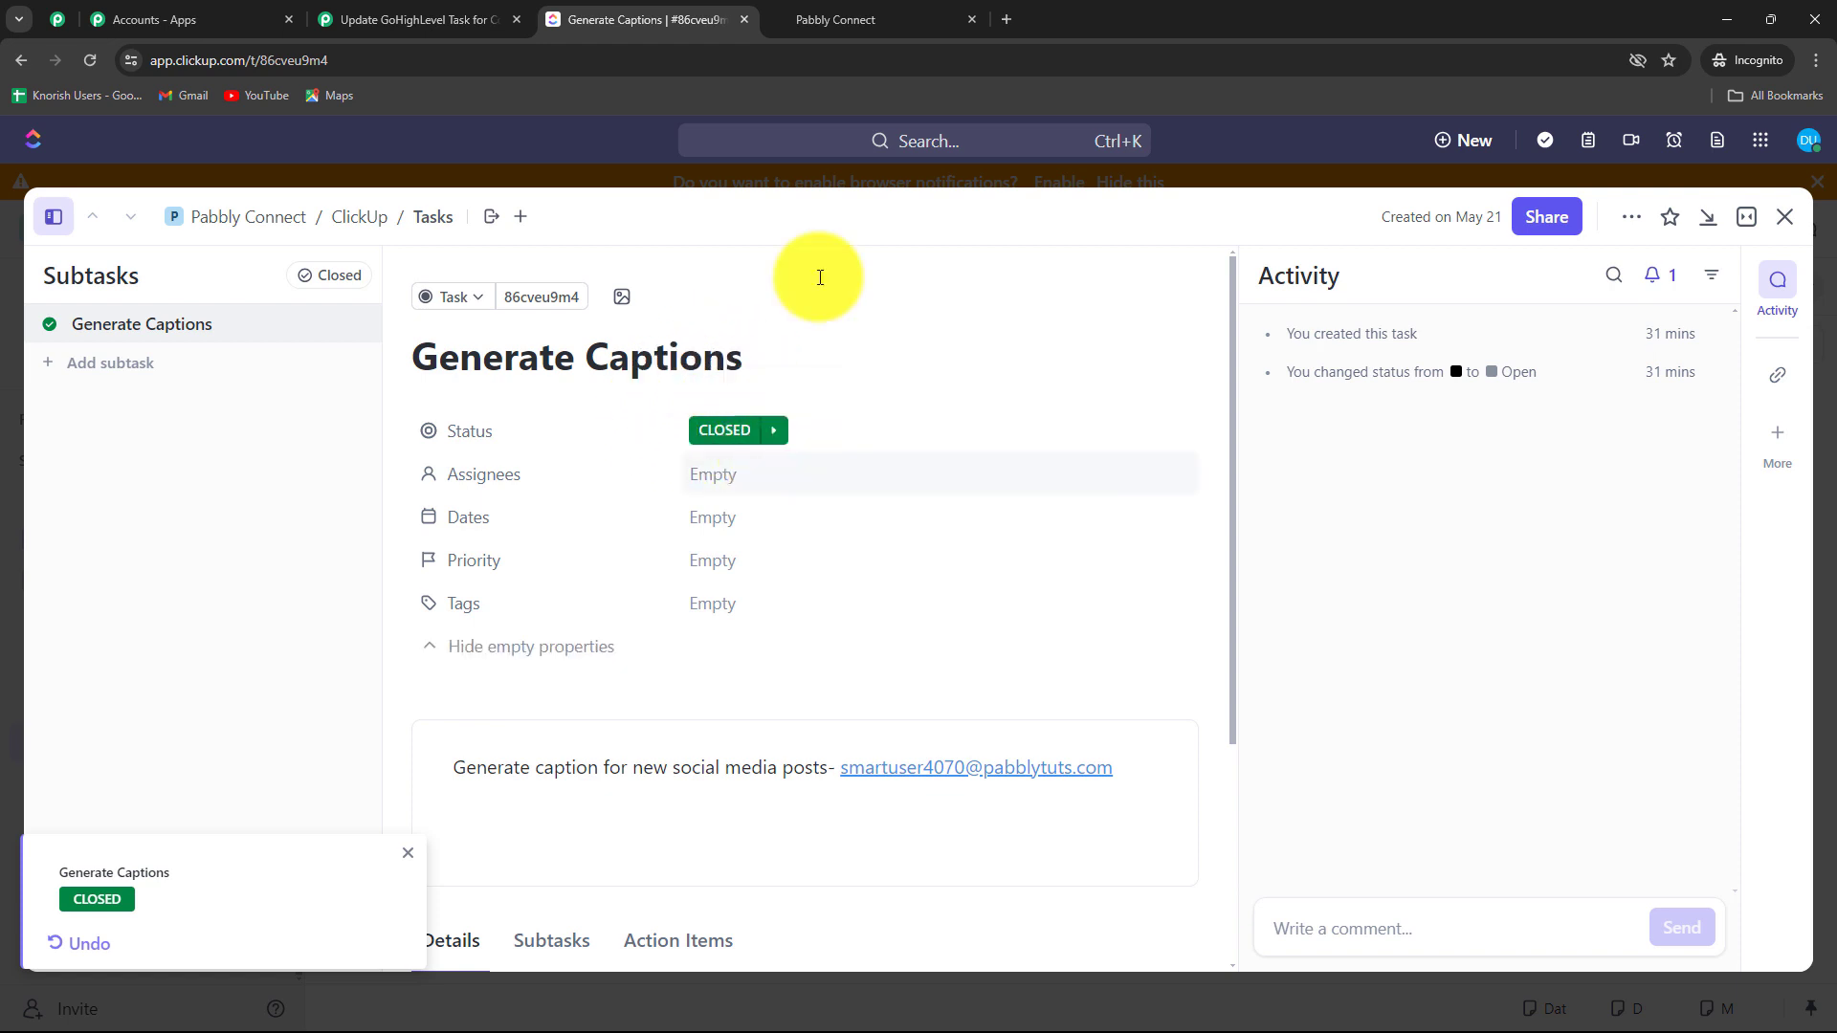
click(853, 21)
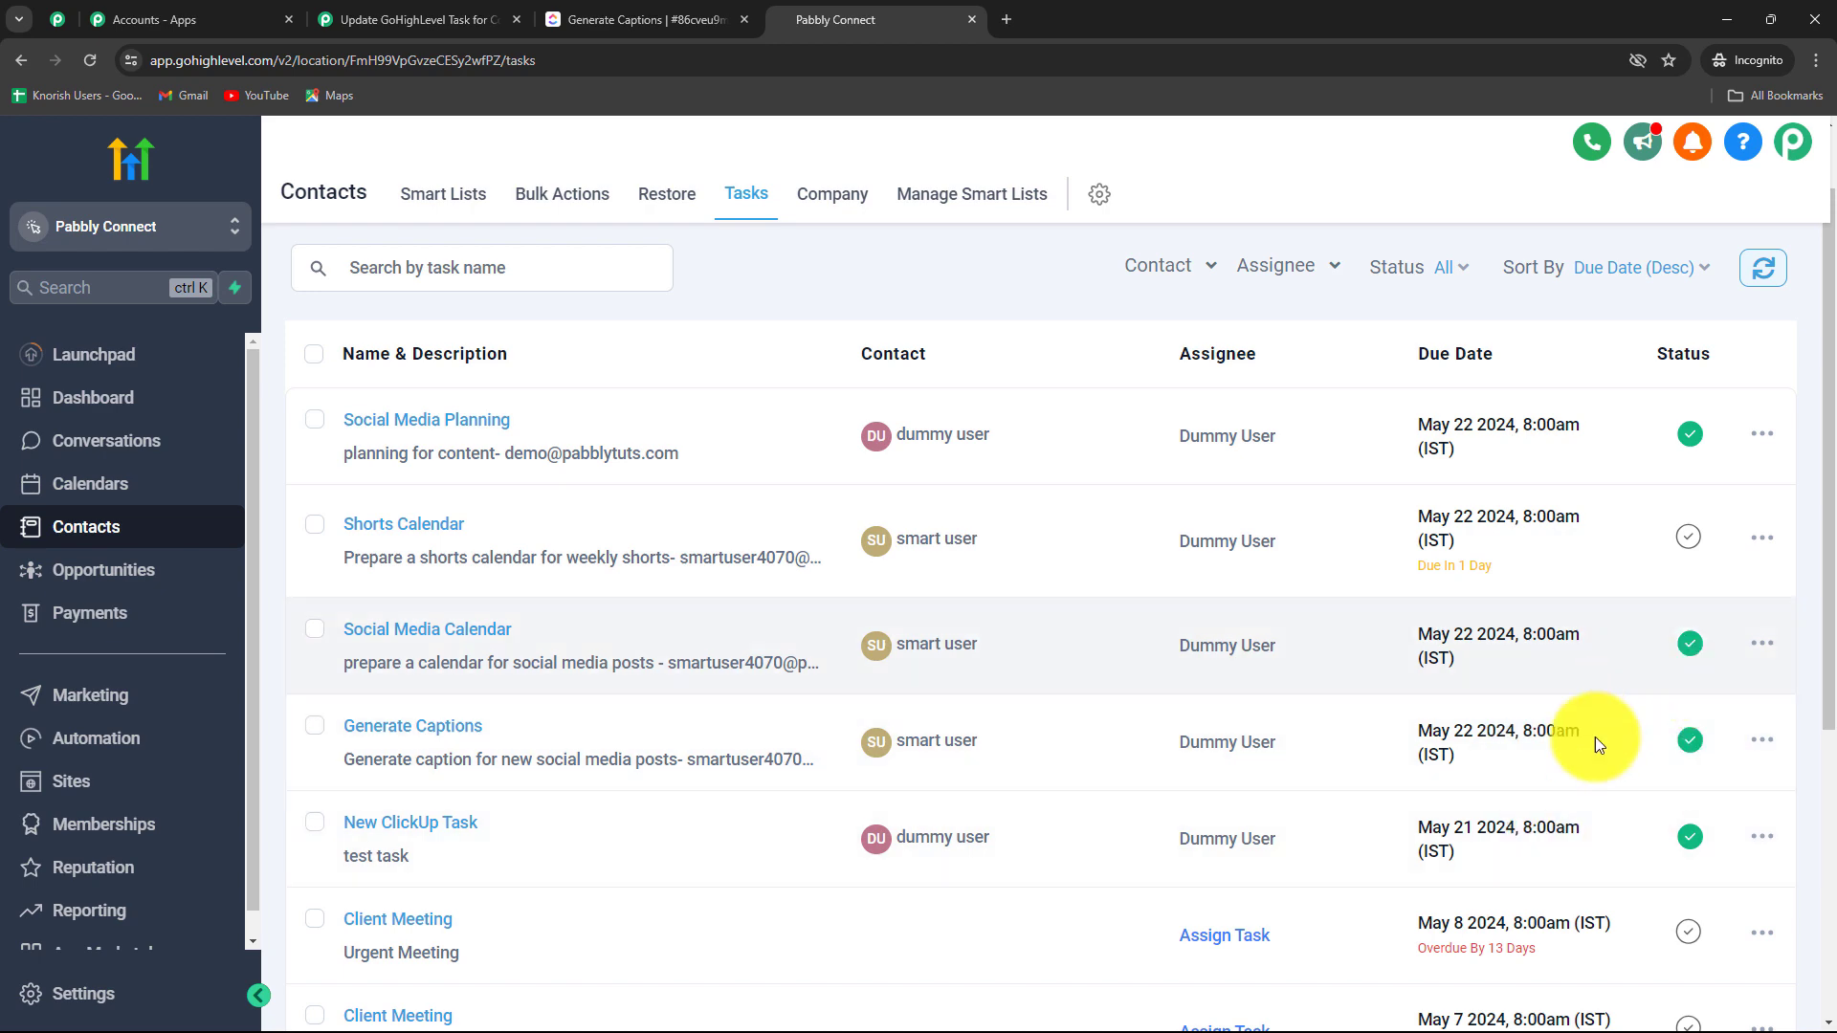
- Switch to Pabbly Connect and review the trigger and action of the Create ClickUp Task from GoHighLevel Task workflow
click(443, 17)
scroll(1565, 352, up, 18)
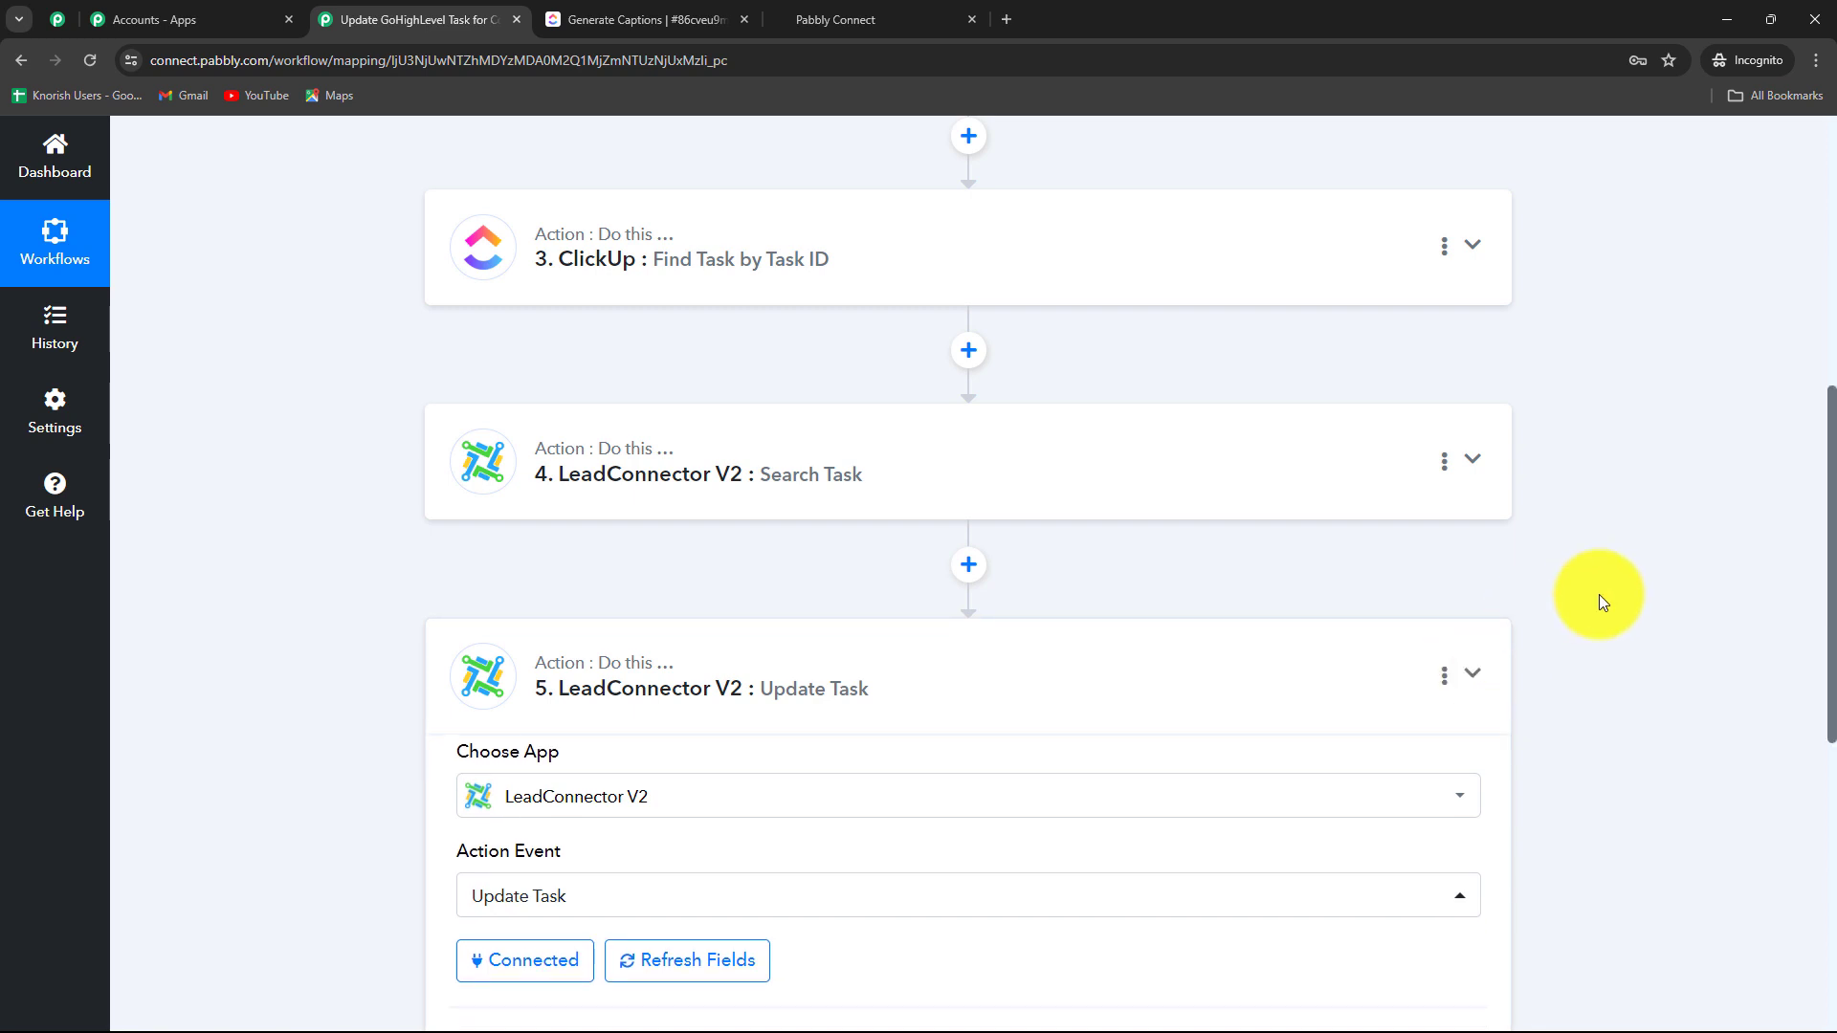
scroll(1599, 594, up, 8)
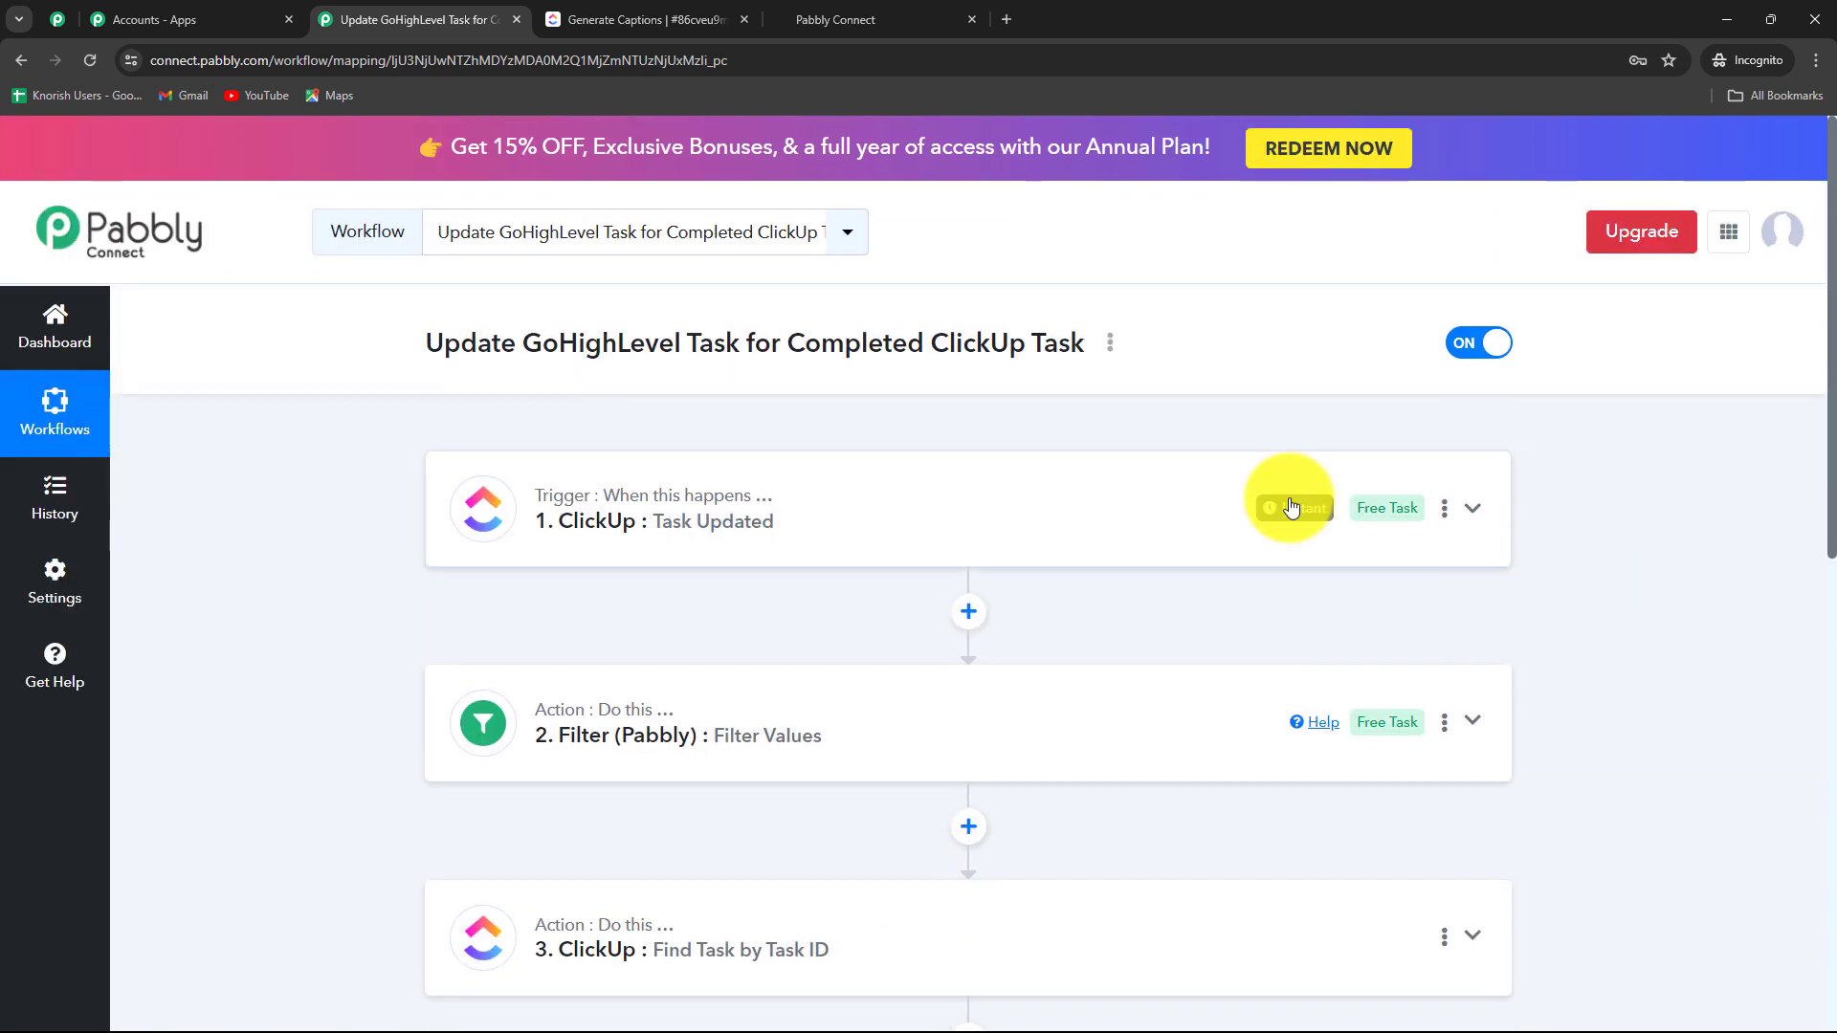
click(55, 20)
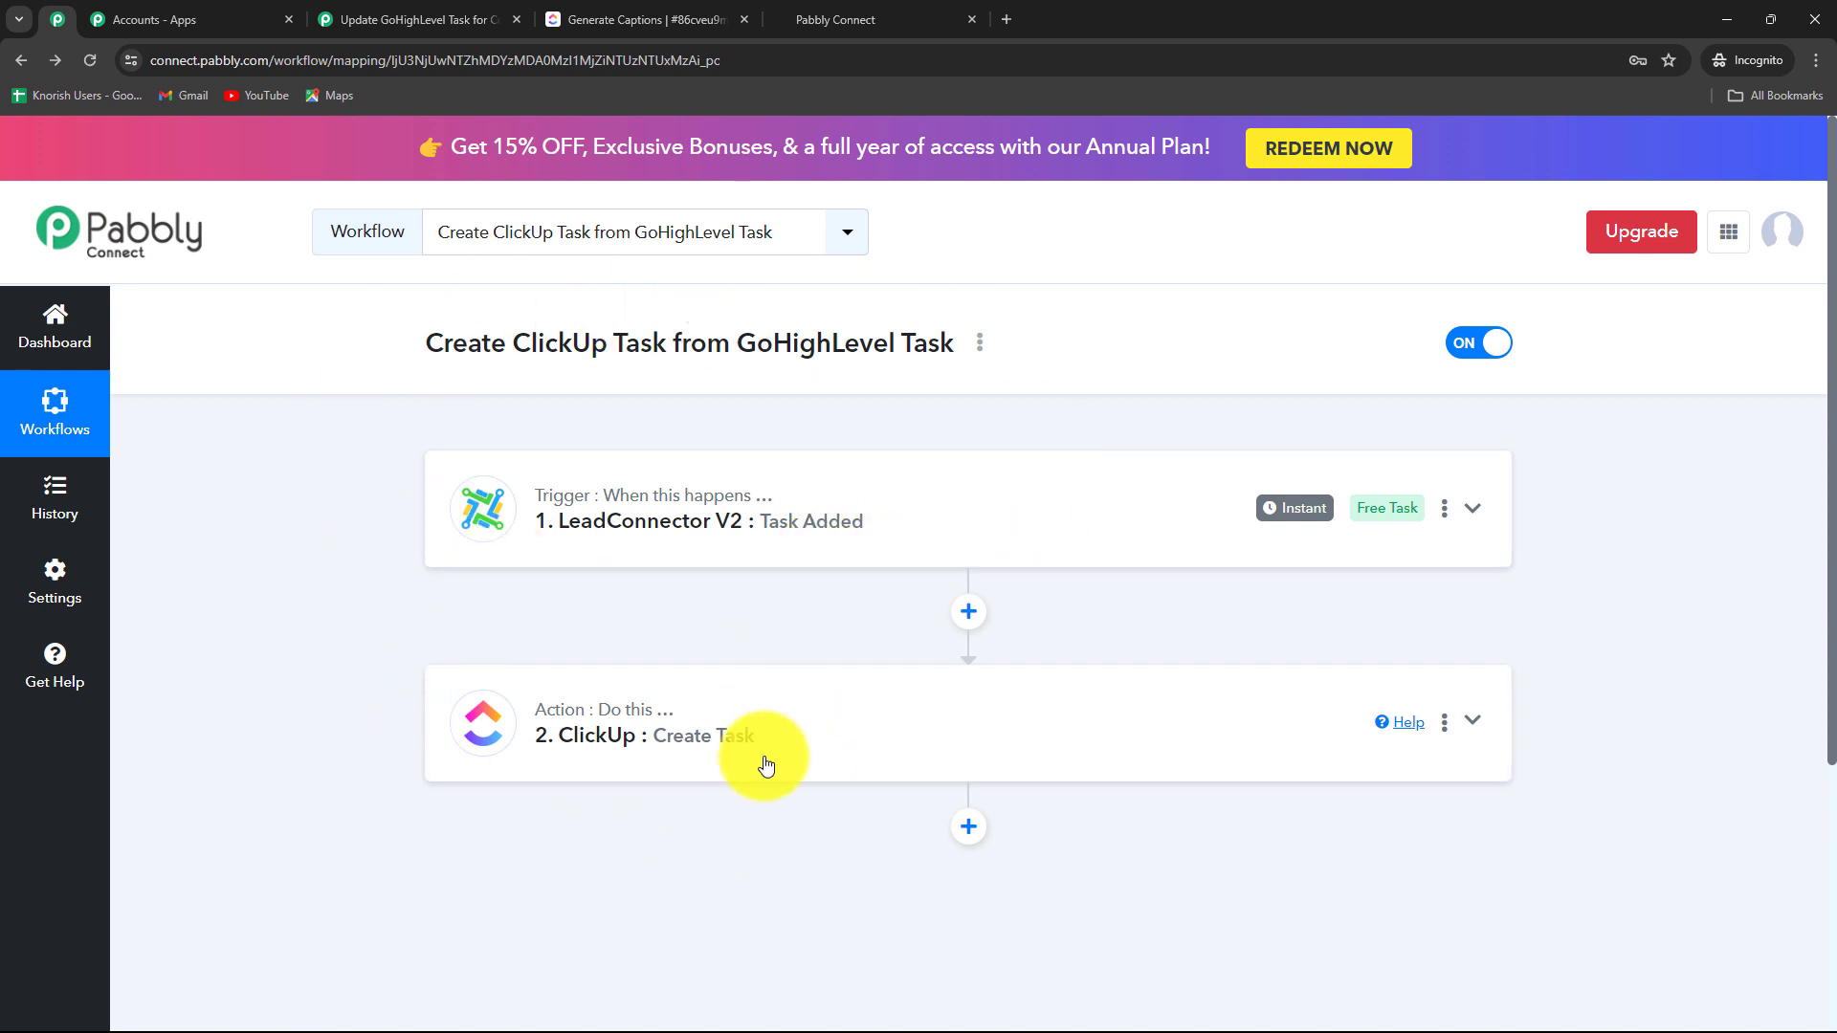
- Review the Update GoHighLevel Task for Completed ClickUp Task workflow from the ClickUp Task Updated trigger through the LeadConnector V2 Update Task action
click(478, 19)
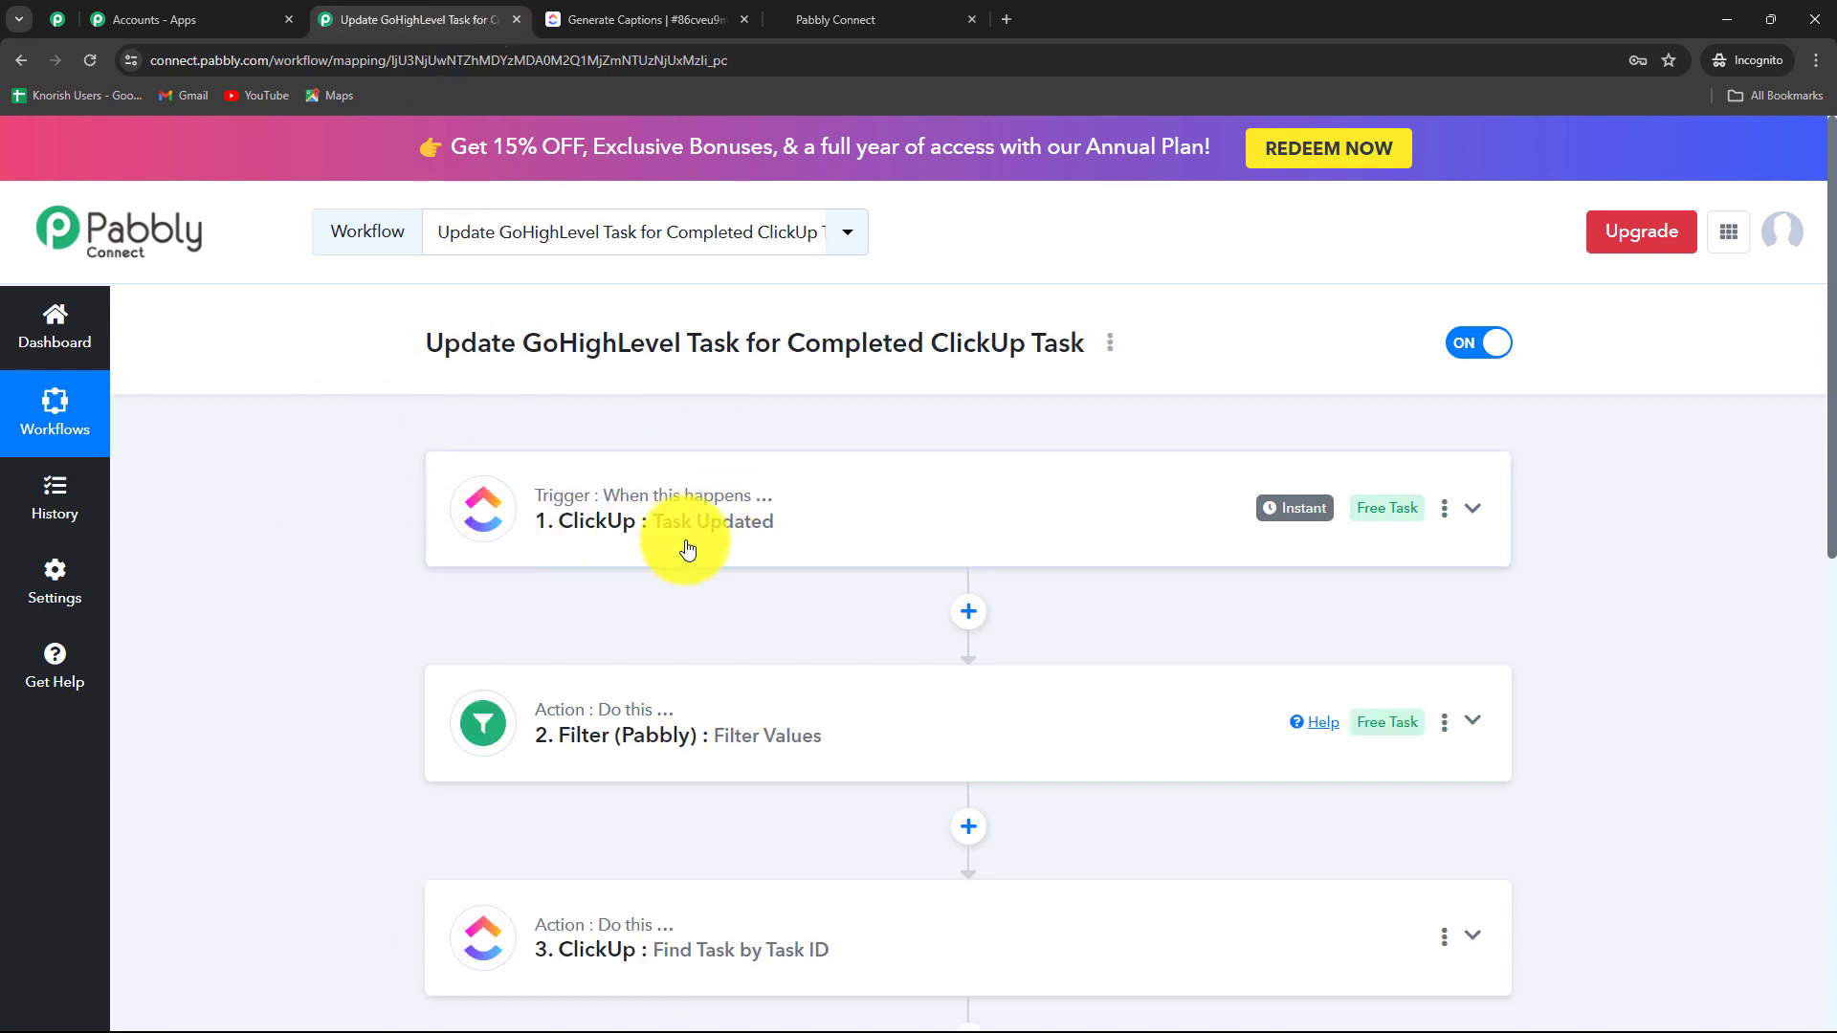
scroll(688, 547, down, 3)
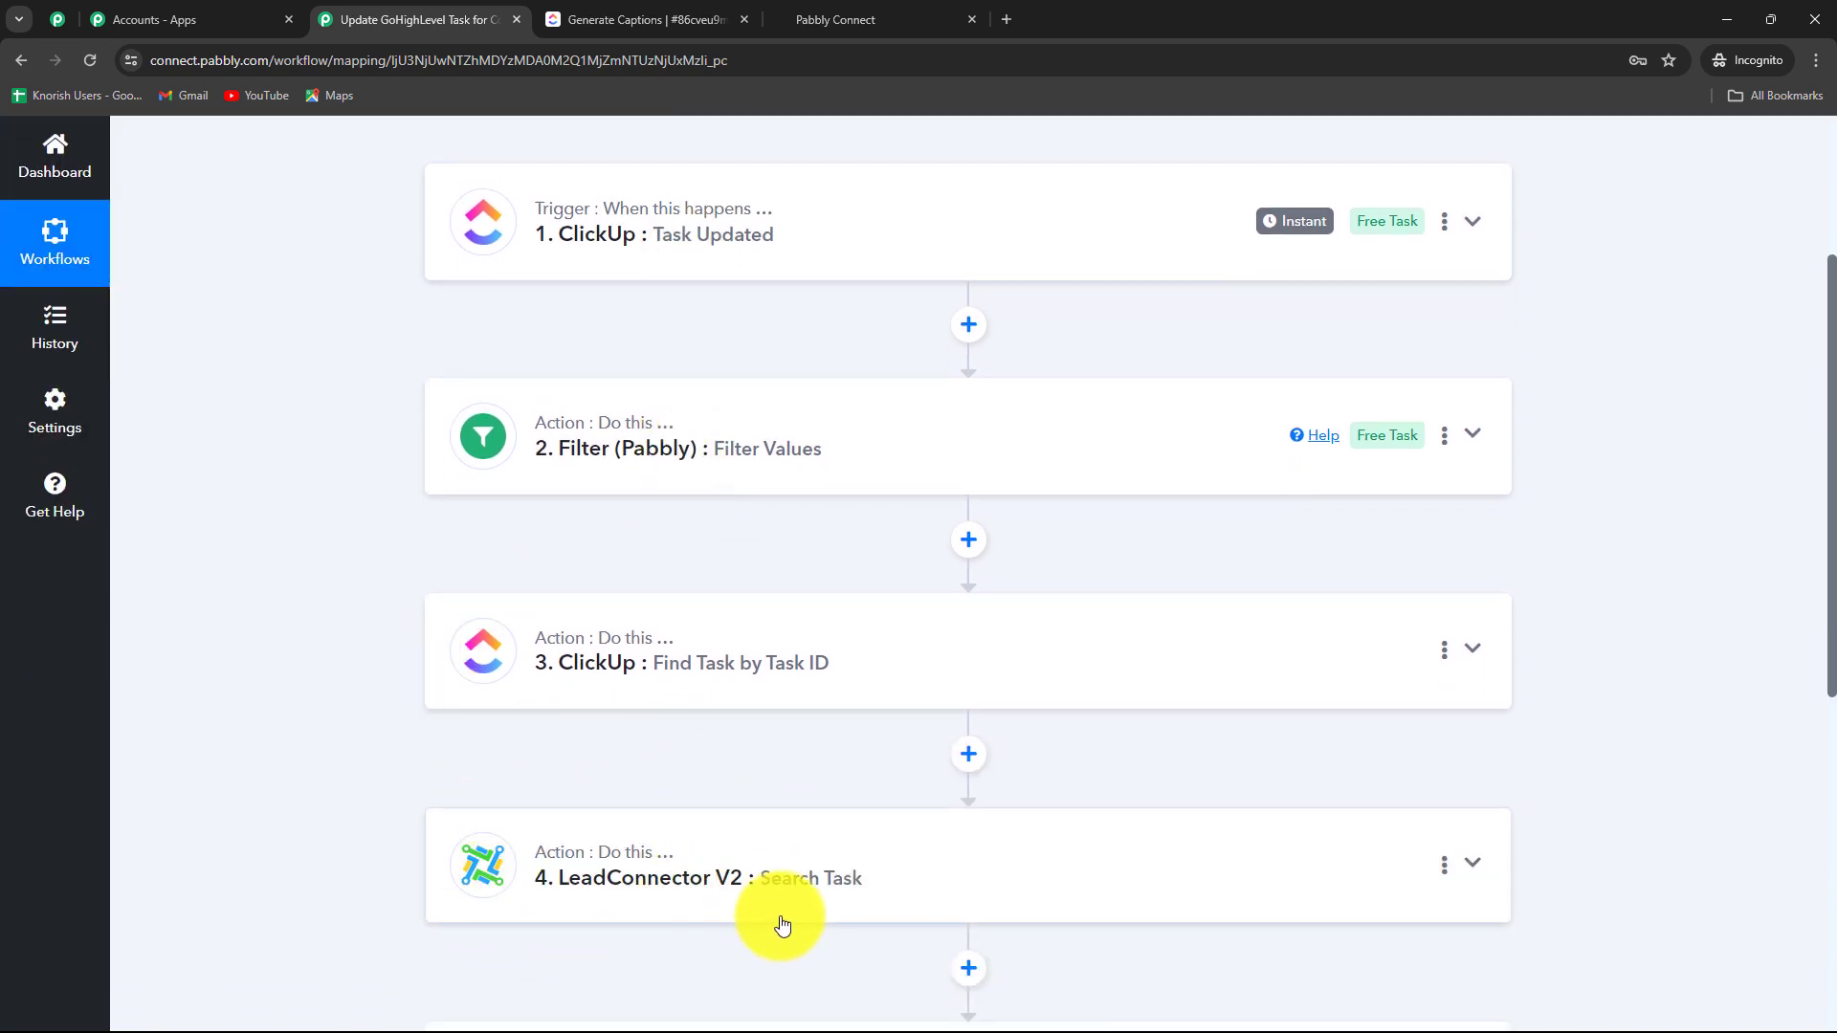
scroll(792, 890, up, 1)
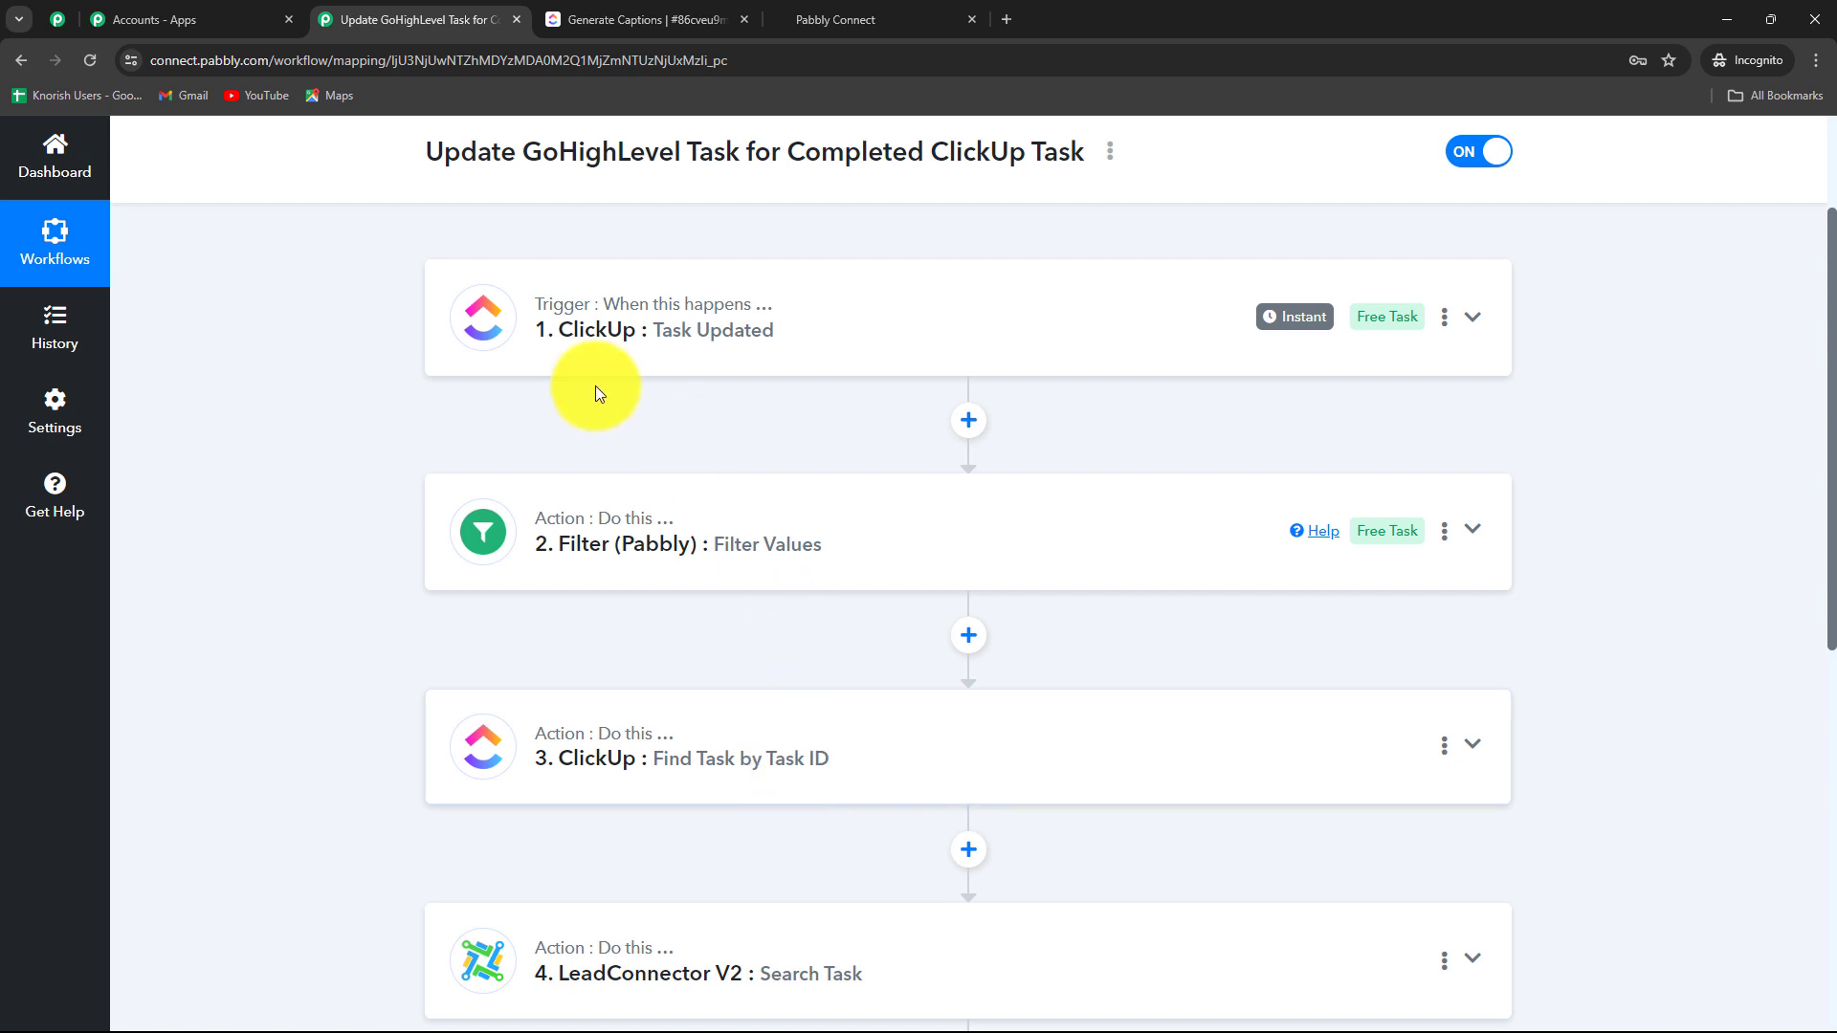
scroll(629, 361, down, 2)
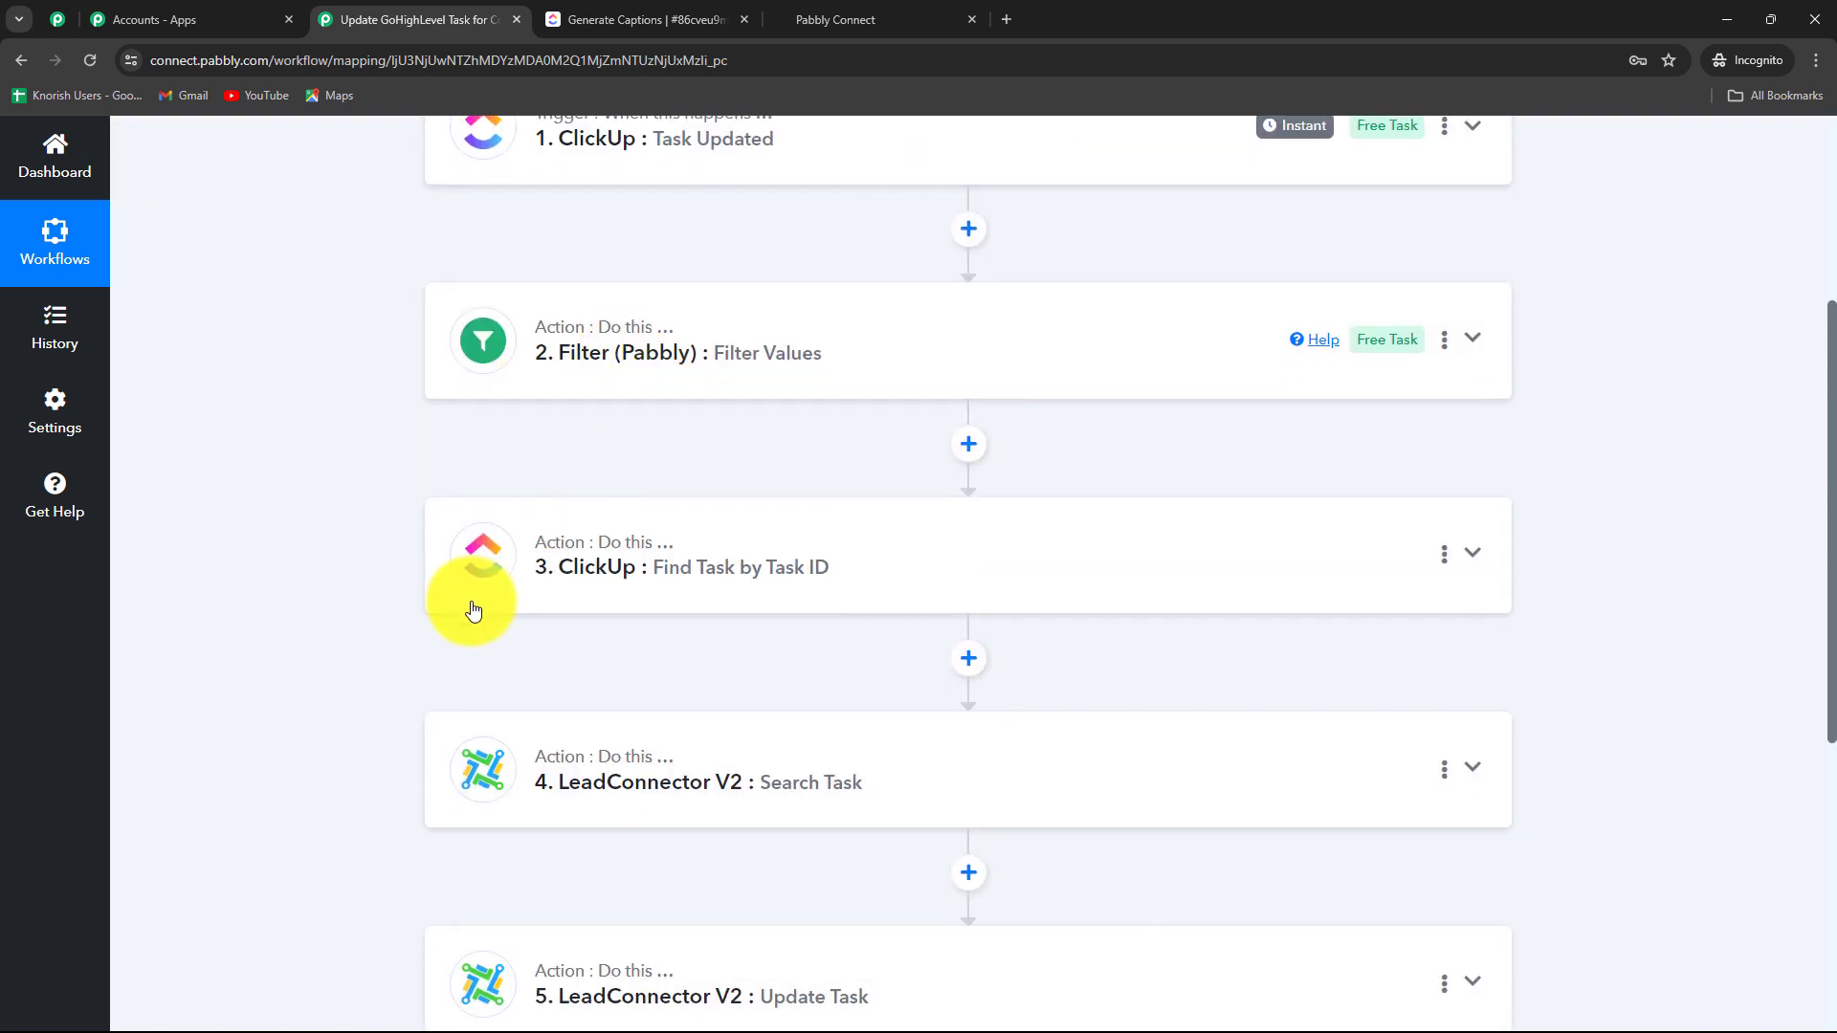
scroll(737, 622, down, 2)
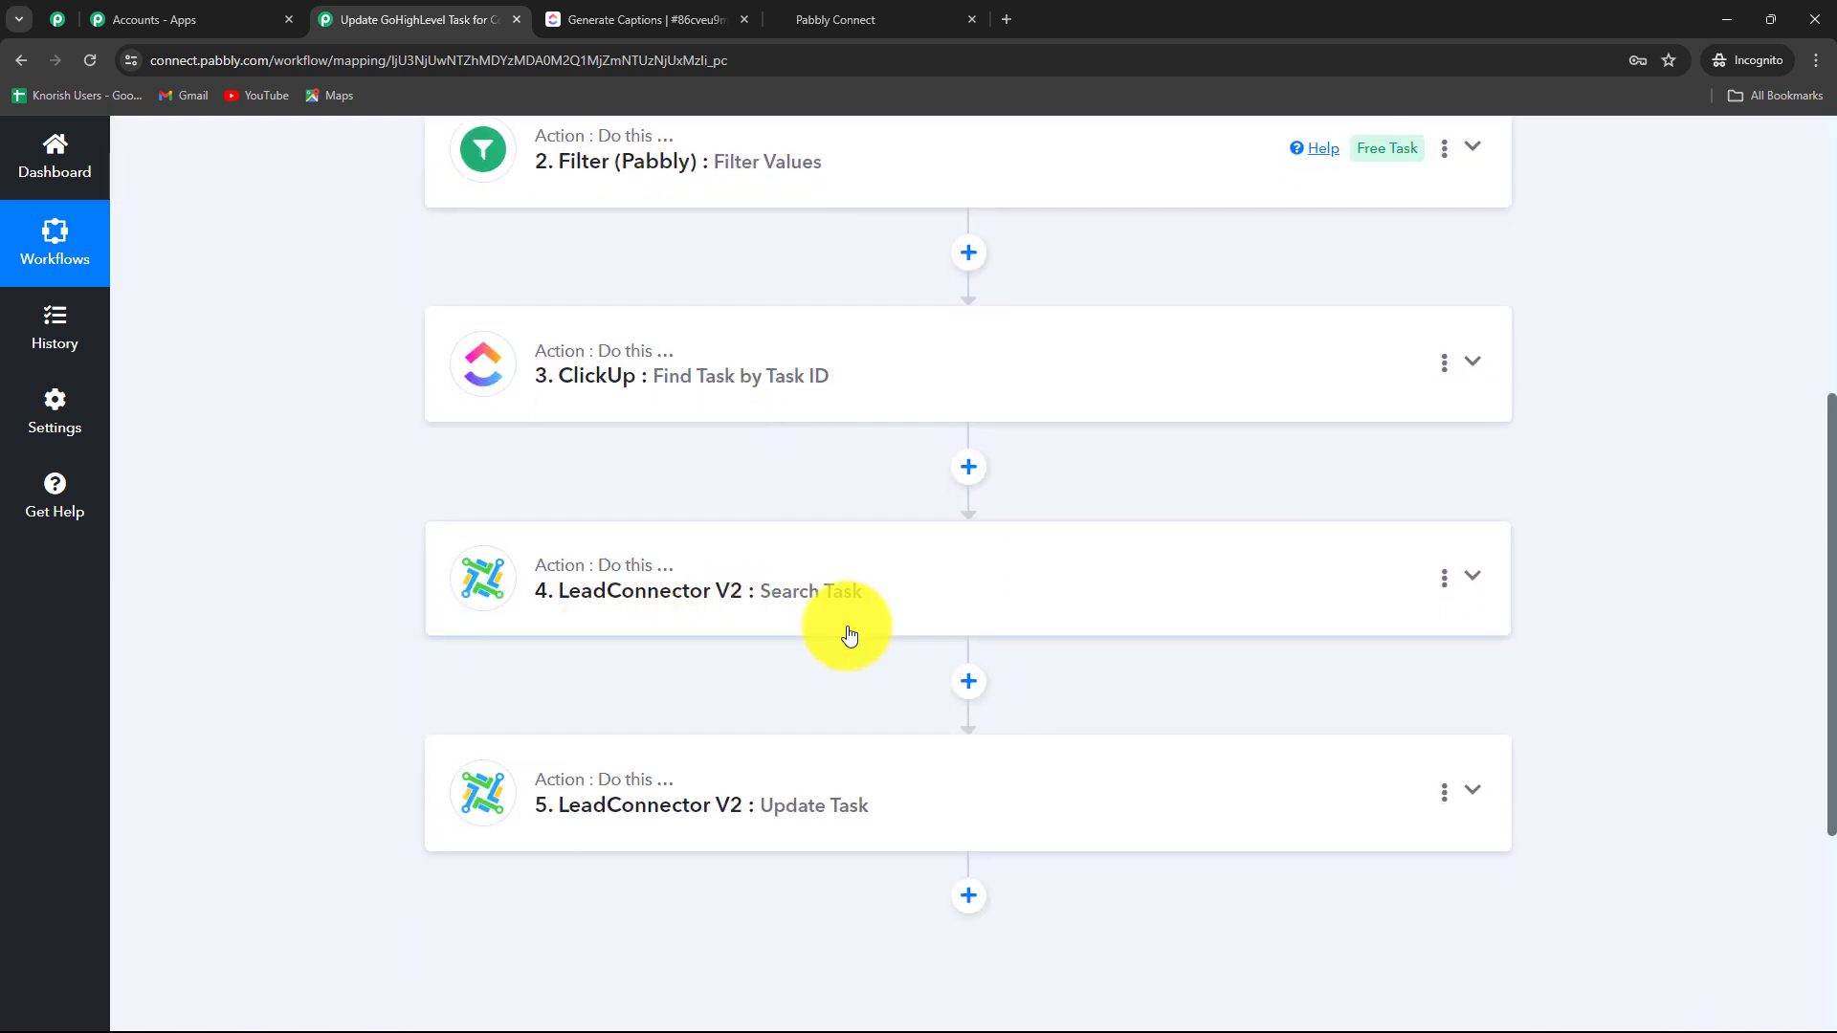
scroll(761, 714, up, 4)
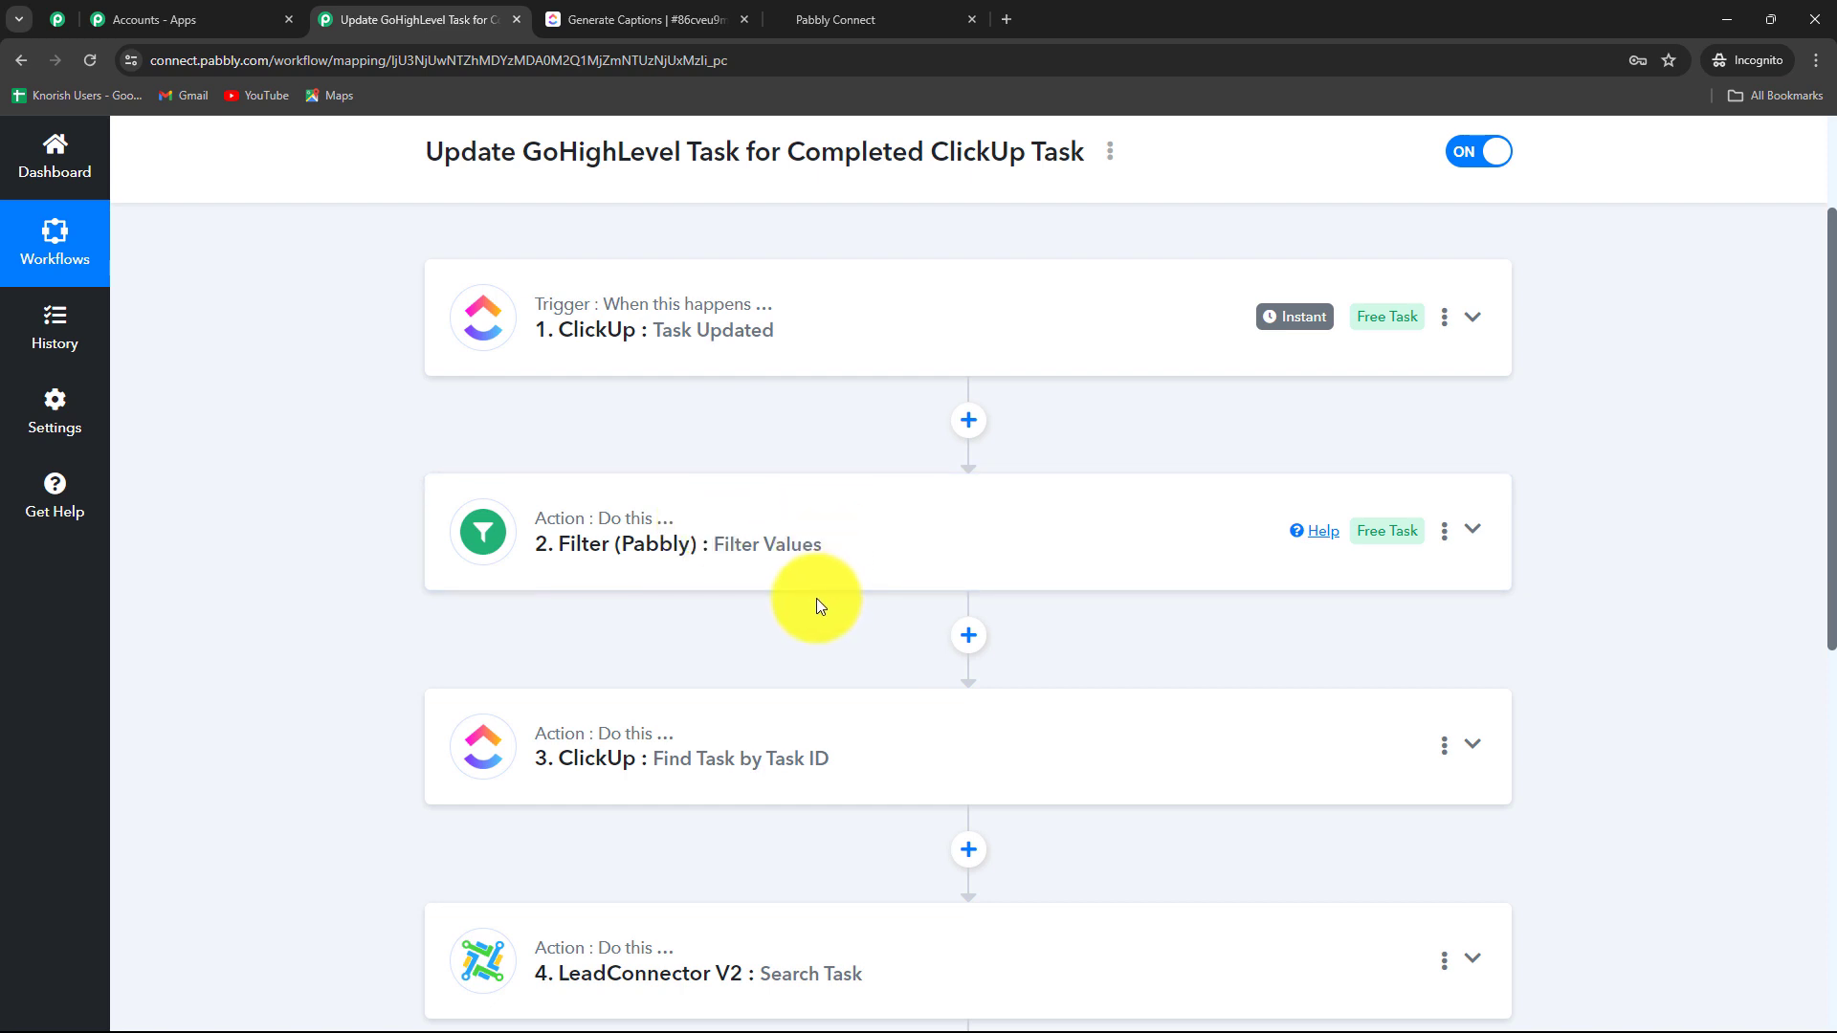
scroll(817, 599, down, 3)
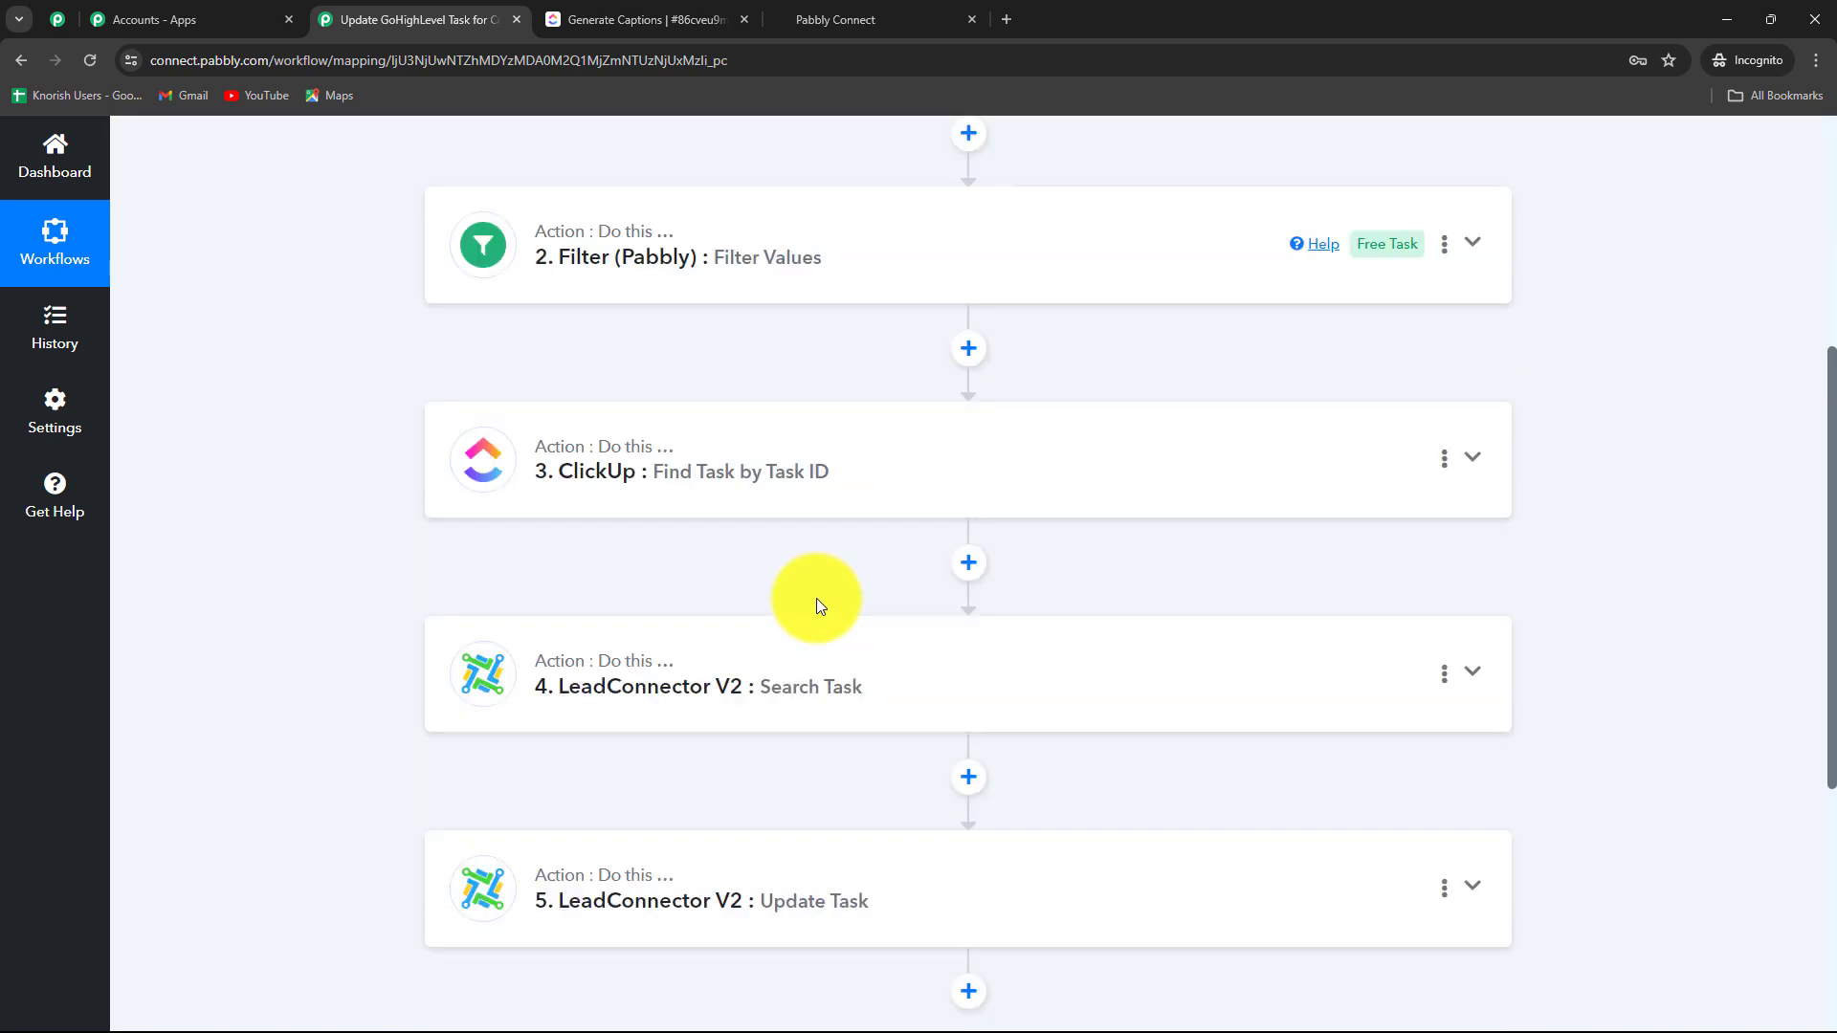
scroll(817, 599, down, 3)
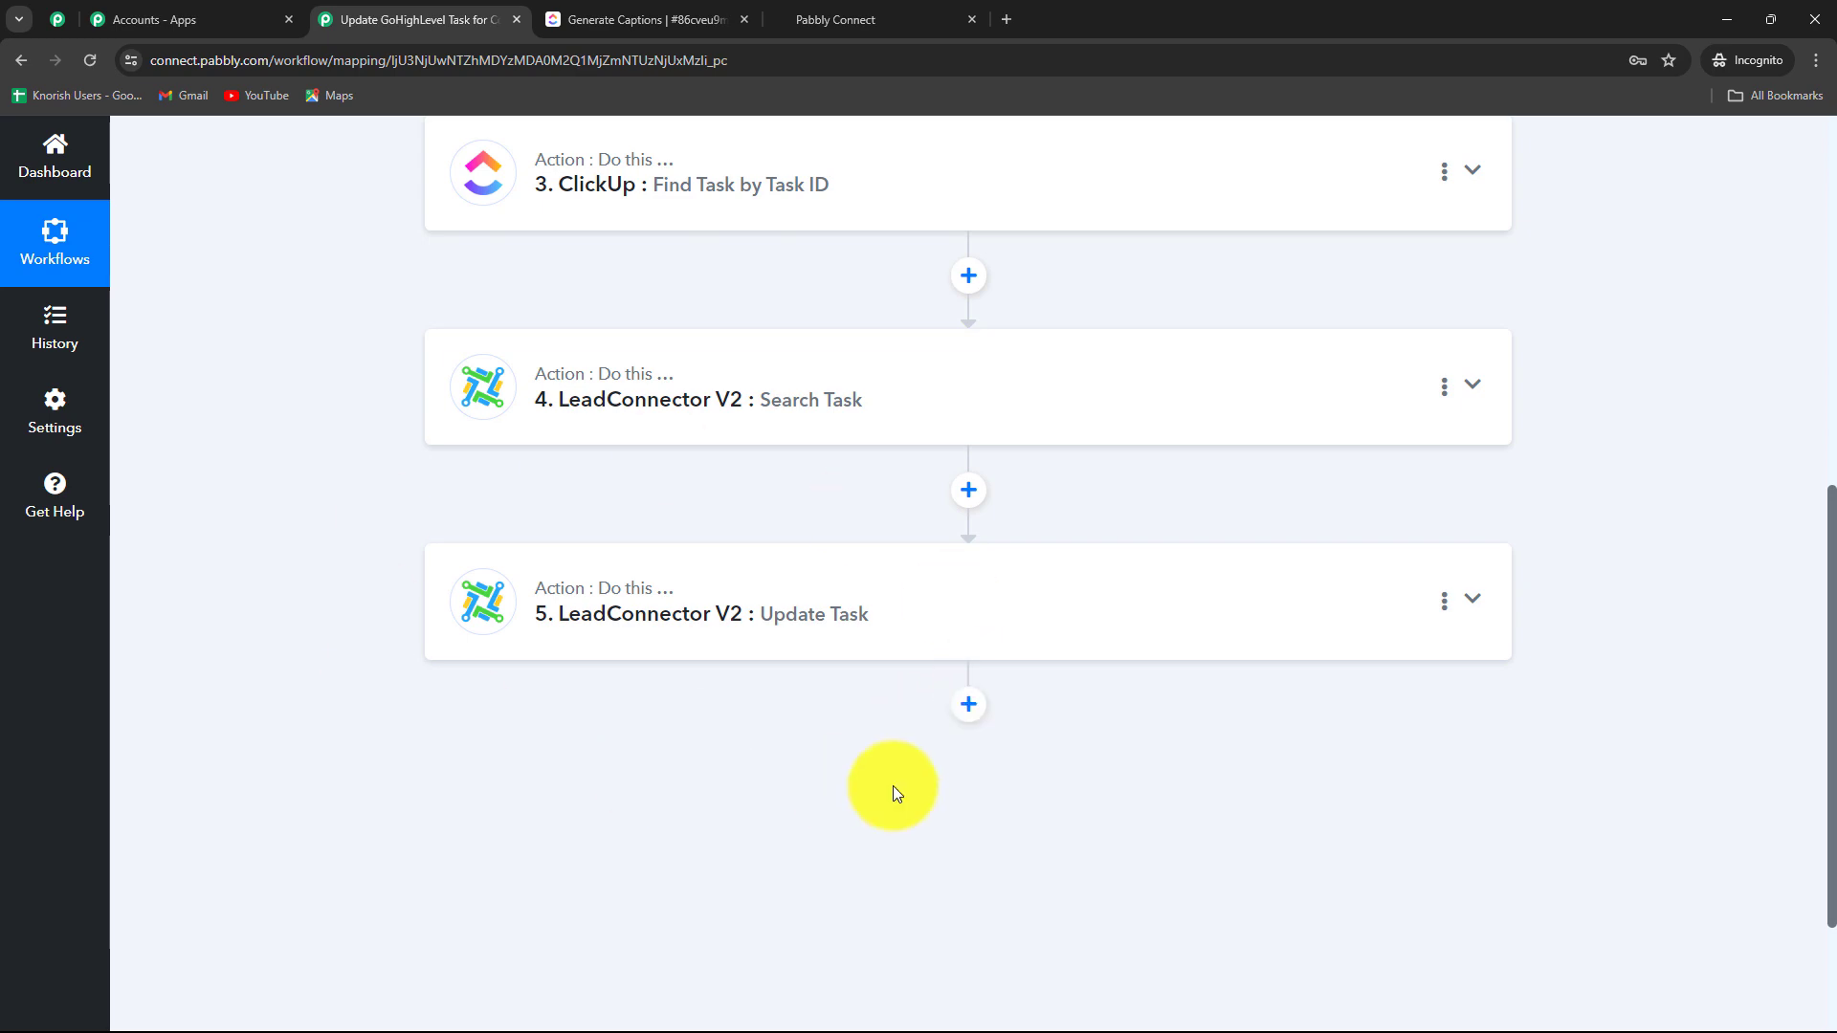
scroll(1545, 713, up, 10)
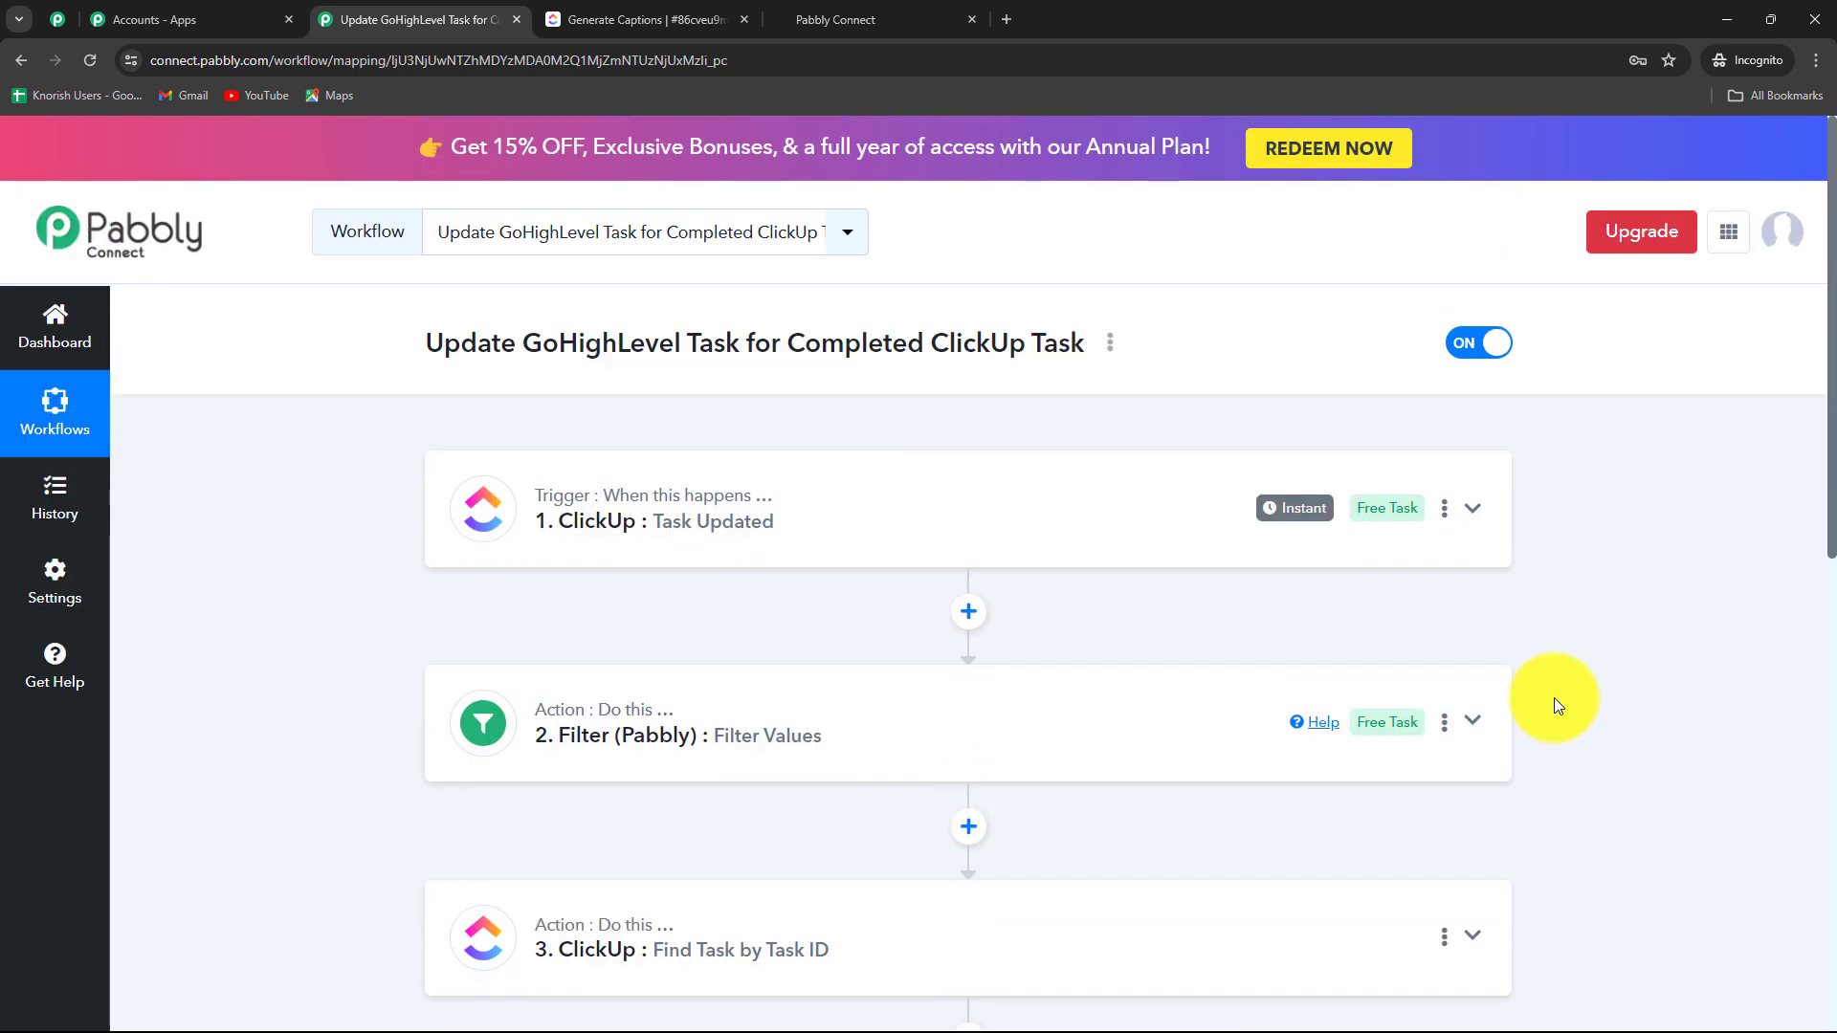
- Recheck the task-creation workflow, and return to the start of the Update GoHighLevel Task for Completed ClickUp Task workflow
key(ctrl+1)
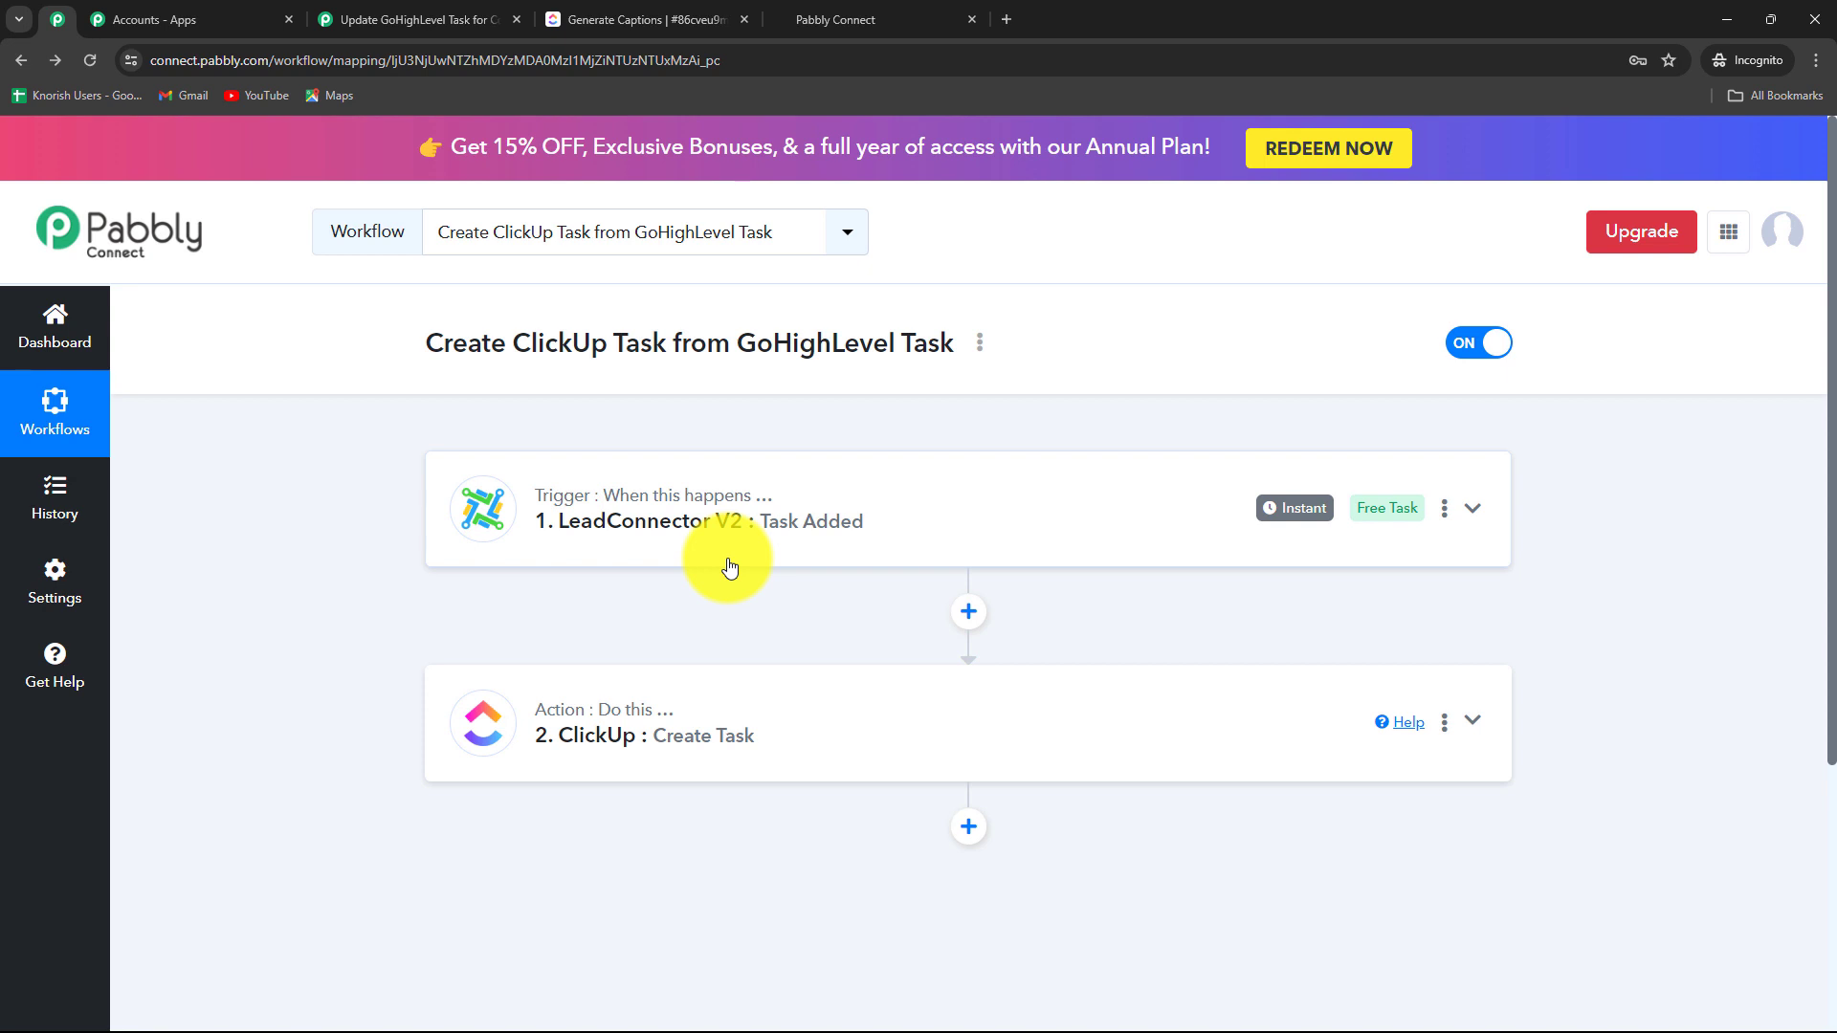
key(ctrl+3)
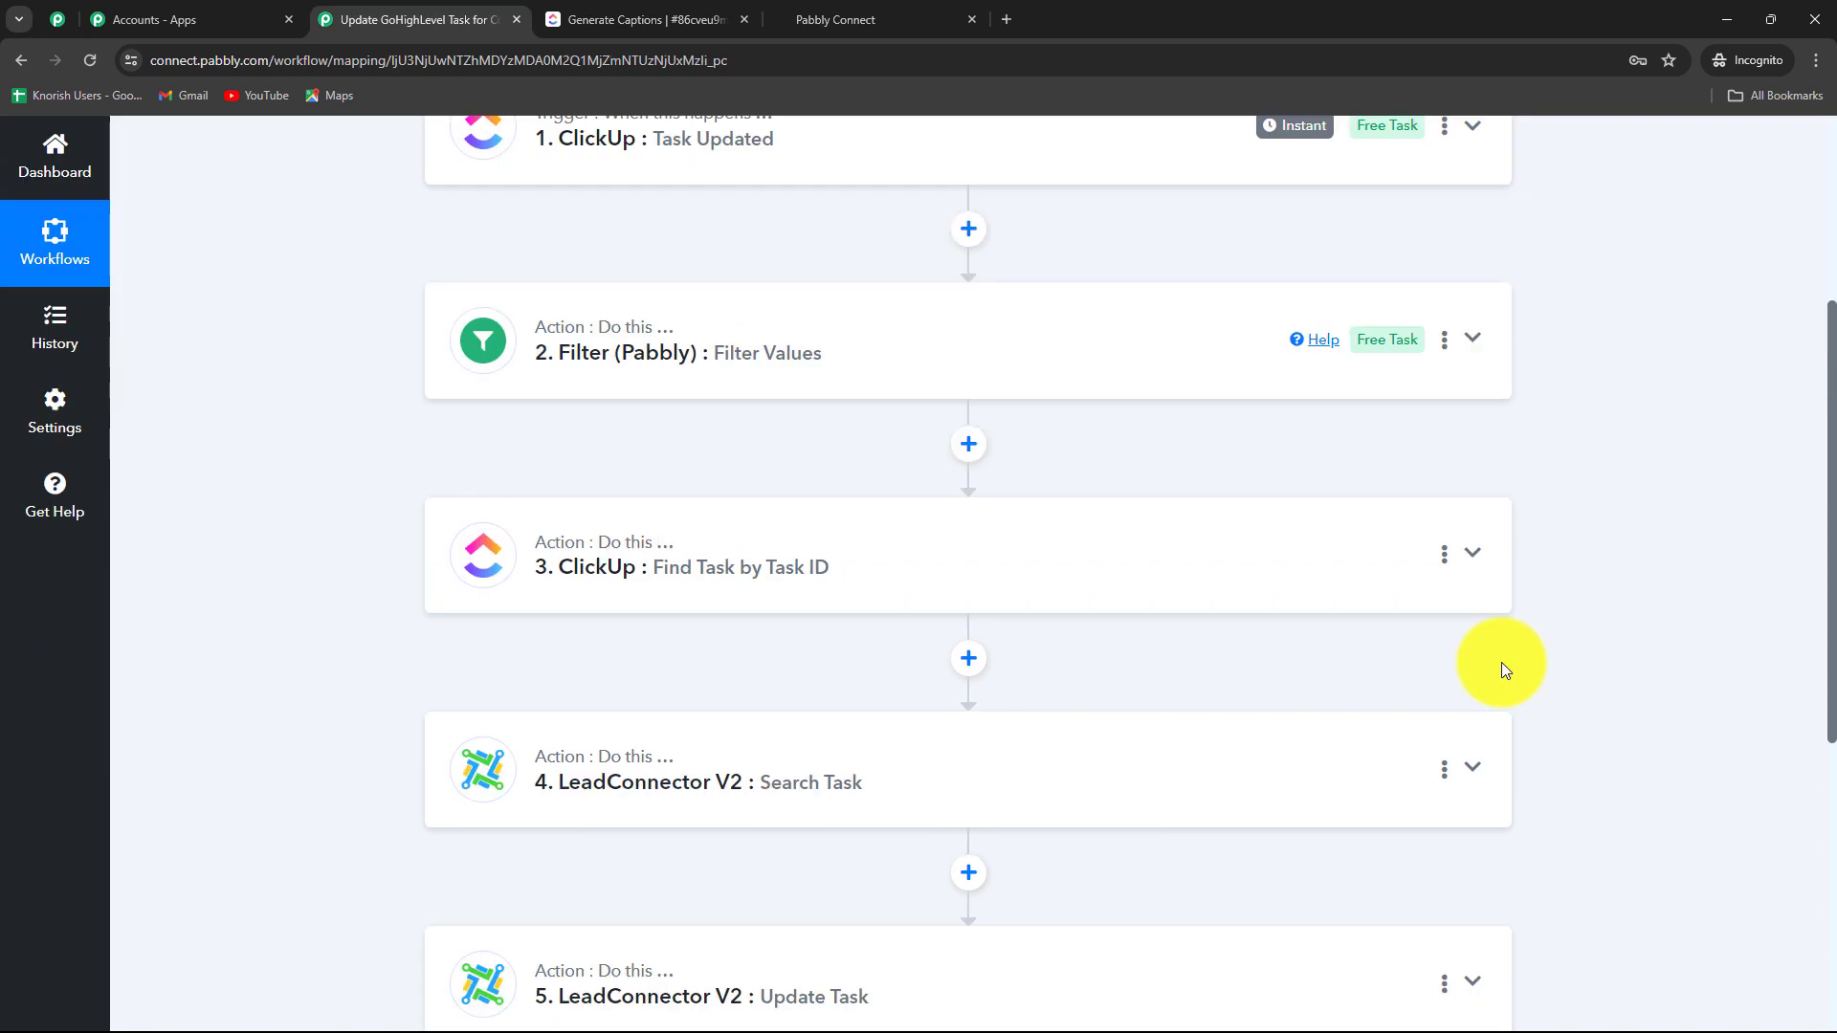
scroll(1501, 662, up, 4)
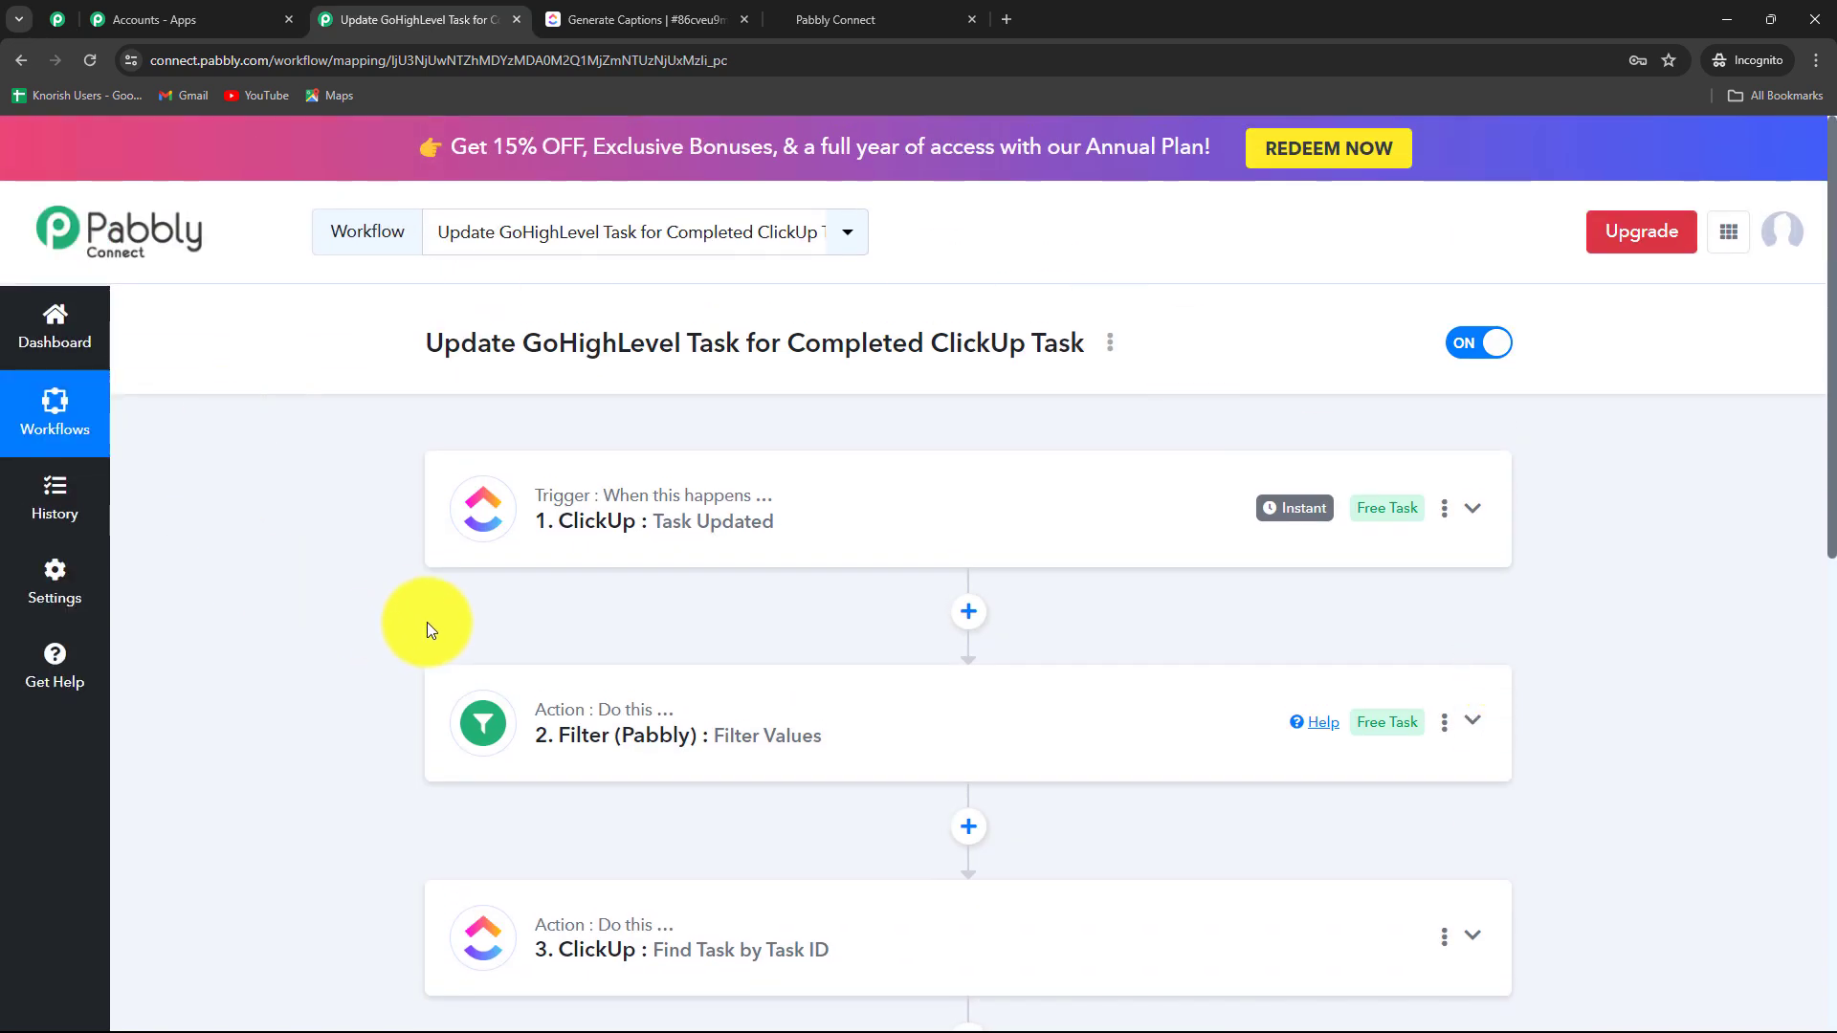